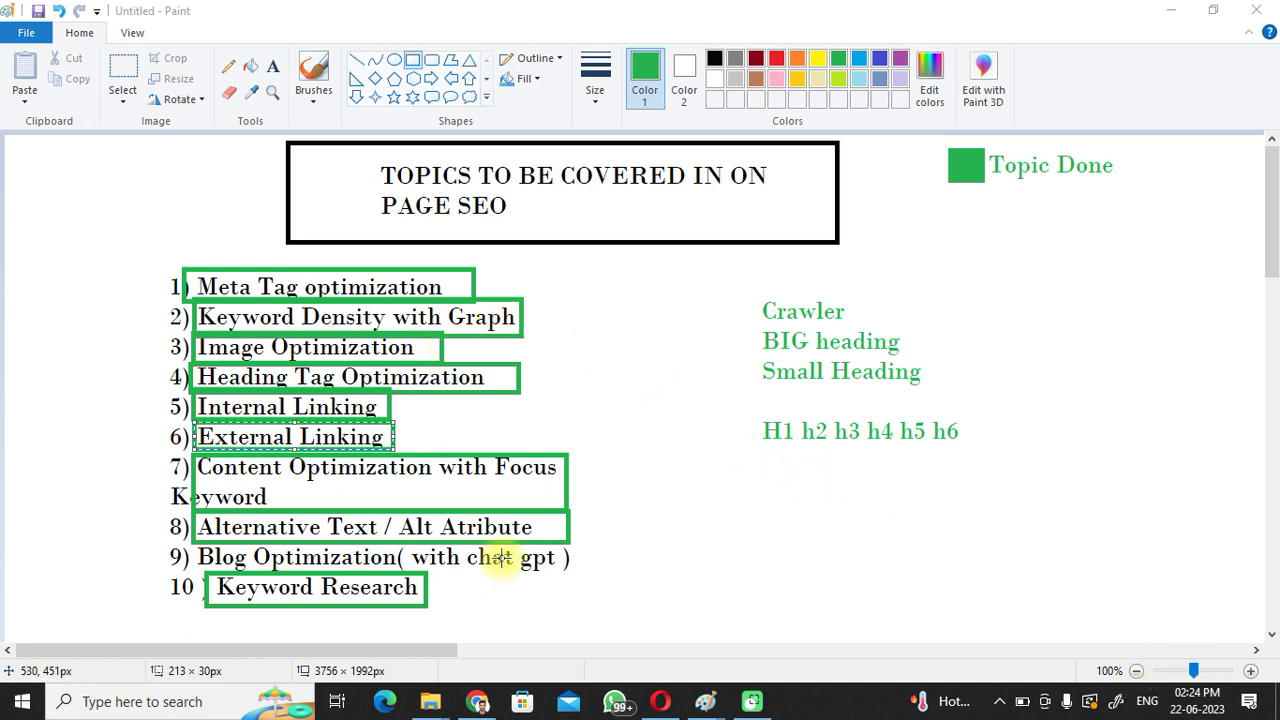
# - Leave the Paint topic list, open Google Chrome and switch to its ChatGPT window
pyautogui.click(1158, 14)
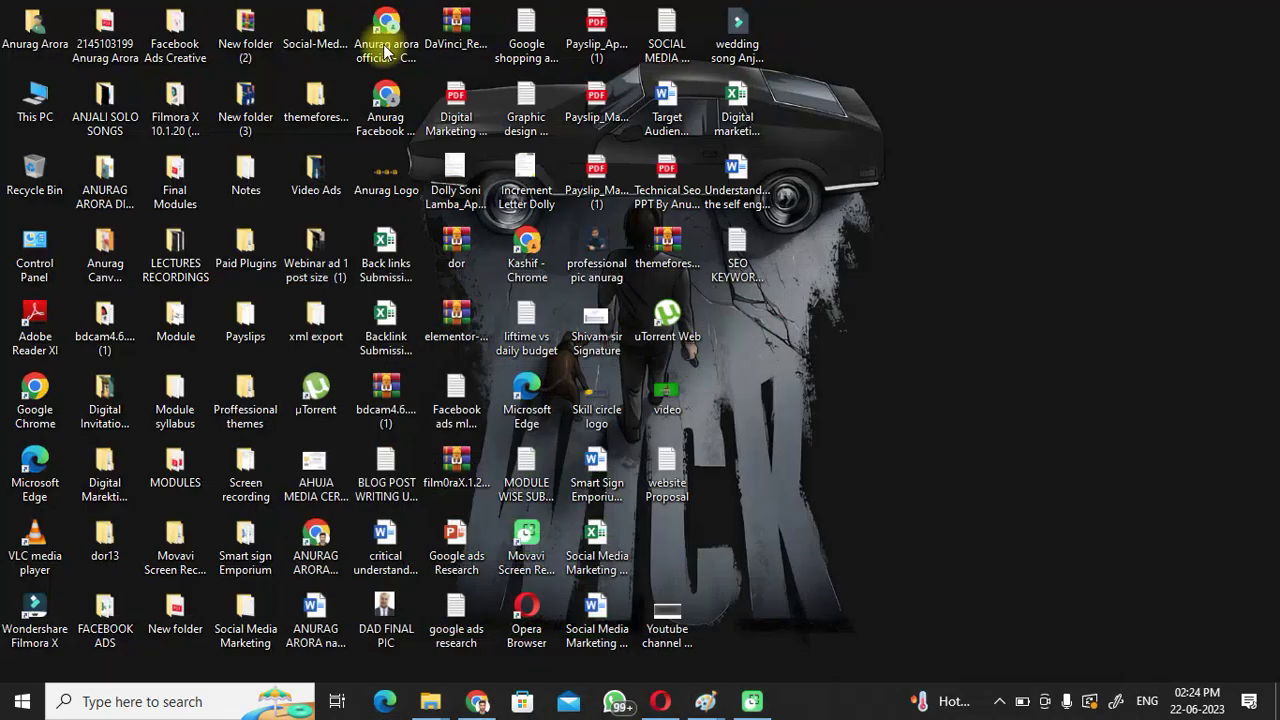
pyautogui.doubleClick(35, 398)
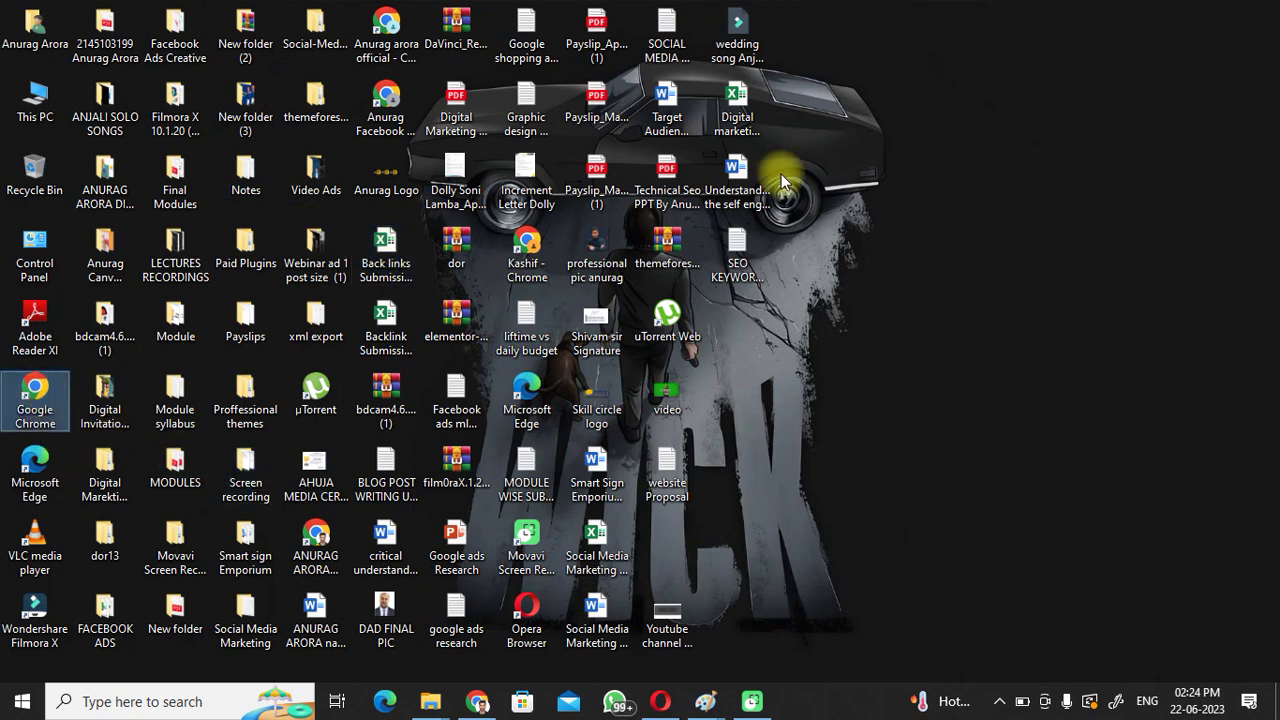
pyautogui.click(900, 88)
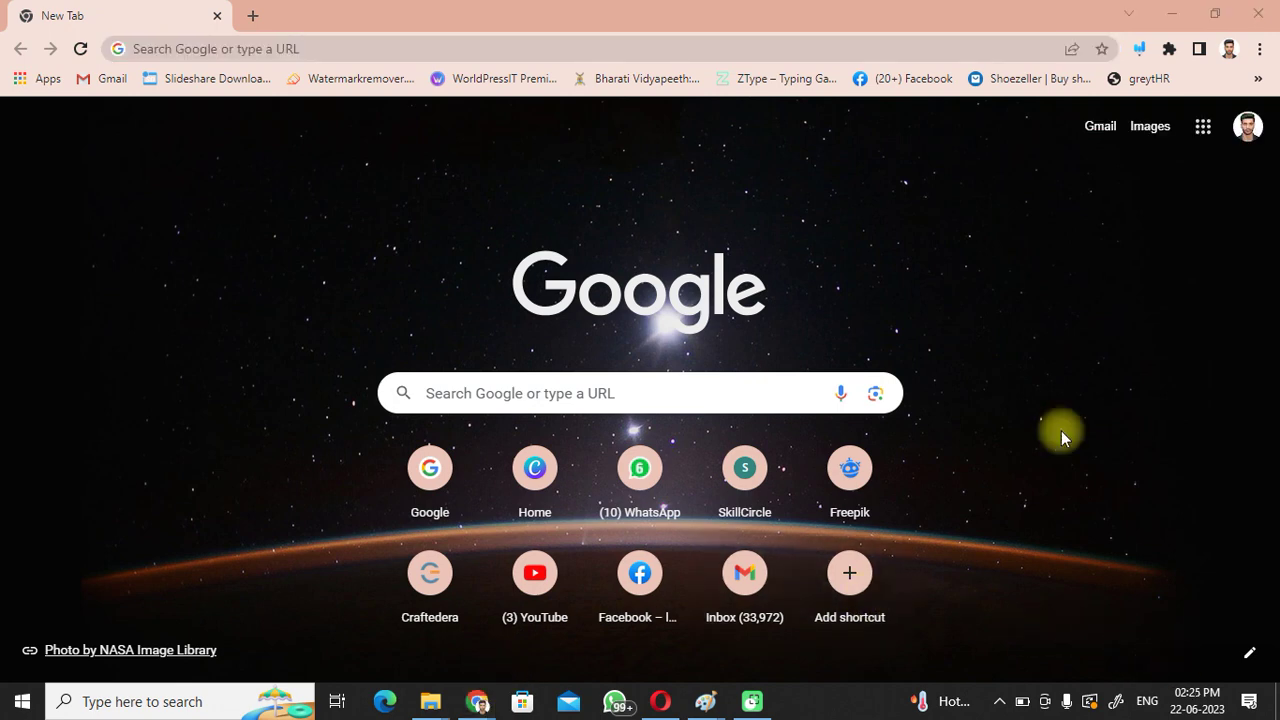
pyautogui.moveTo(478, 705)
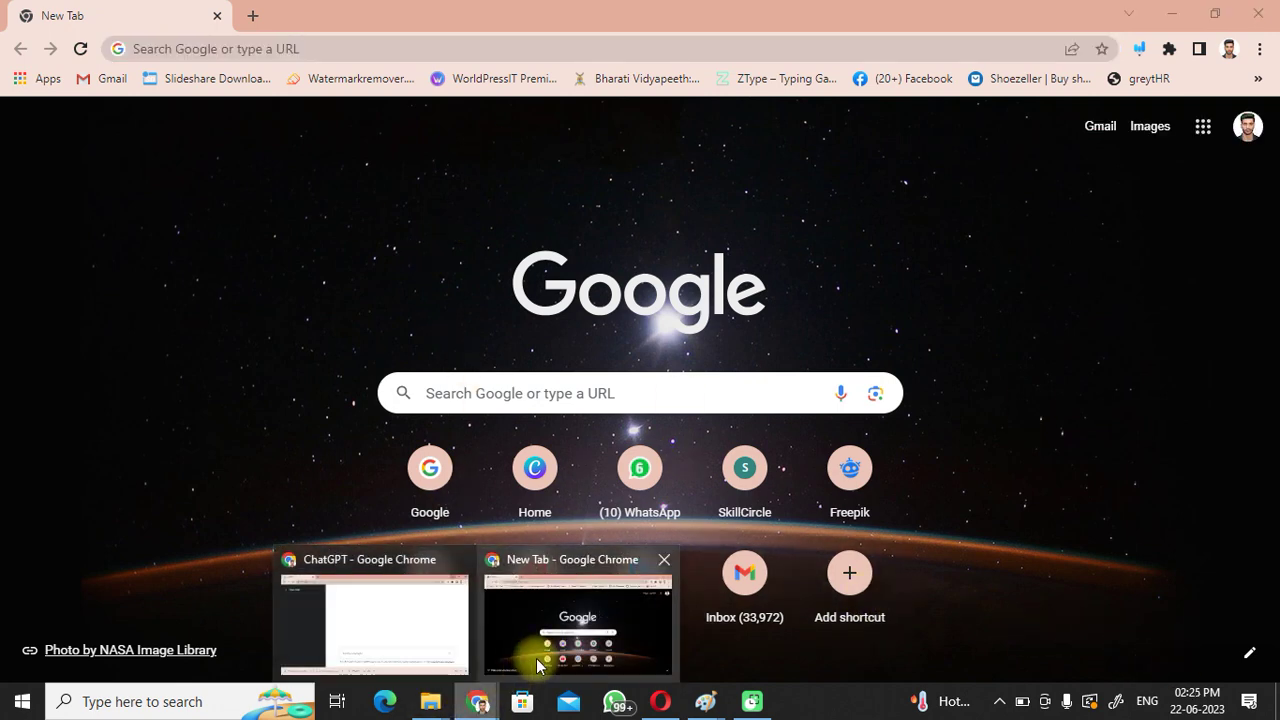
pyautogui.click(366, 612)
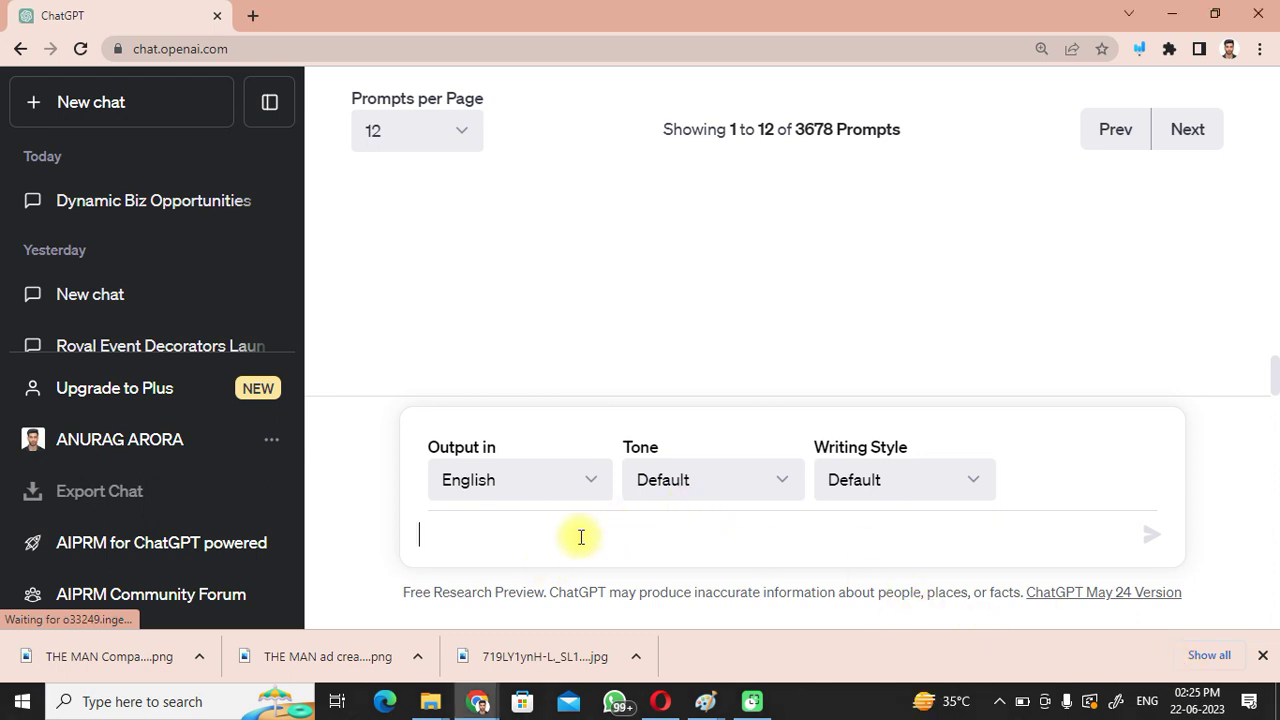
pyautogui.write('W')
pyautogui.press('BackSpace')
pyautogui.write('su')
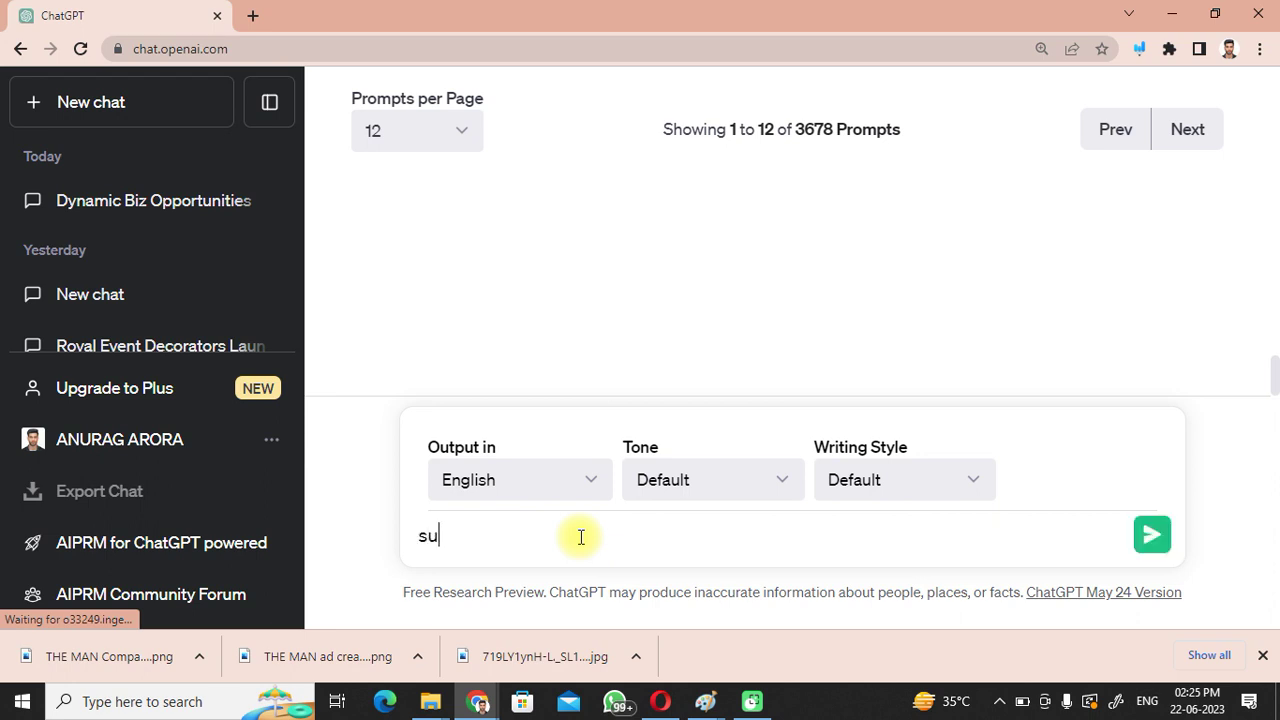
pyautogui.write('ggest me s')
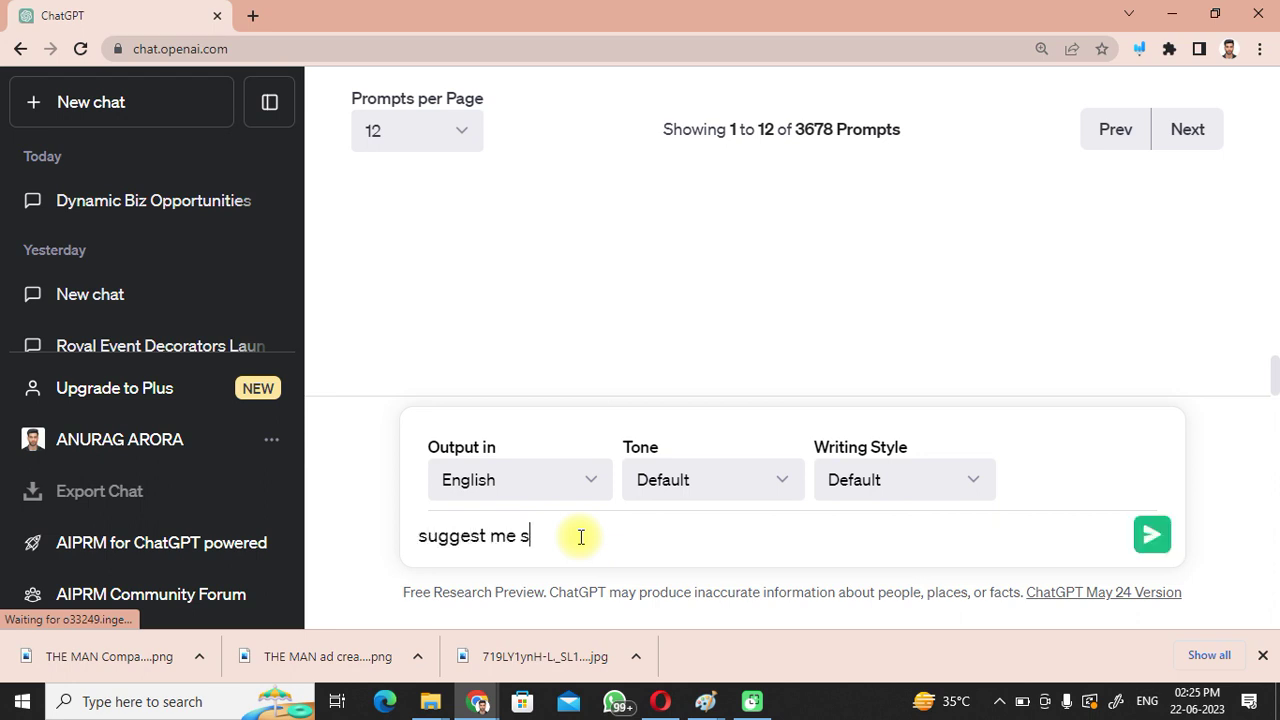
pyautogui.write('ome Seo fried')
pyautogui.press('BackSpace')
pyautogui.press('BackSpace')
pyautogui.press('BackSpace')
pyautogui.press('BackSpace')
pyautogui.press('BackSpace')
pyautogui.press('BackSpace')
pyautogui.press('BackSpace')
pyautogui.press('BackSpace')
pyautogui.press('BackSpace')
pyautogui.press('BackSpace')
pyautogui.press('BackSpace')
pyautogui.press('BackSpace')
pyautogui.press('BackSpace')
pyautogui.press('BackSpace')
pyautogui.press('BackSpace')
pyautogui.press('BackSpace')
pyautogui.press('BackSpace')
pyautogui.press('BackSpace')
pyautogui.press('BackSpace')
pyautogui.press('BackSpace')
pyautogui.press('BackSpace')
pyautogui.write('s')
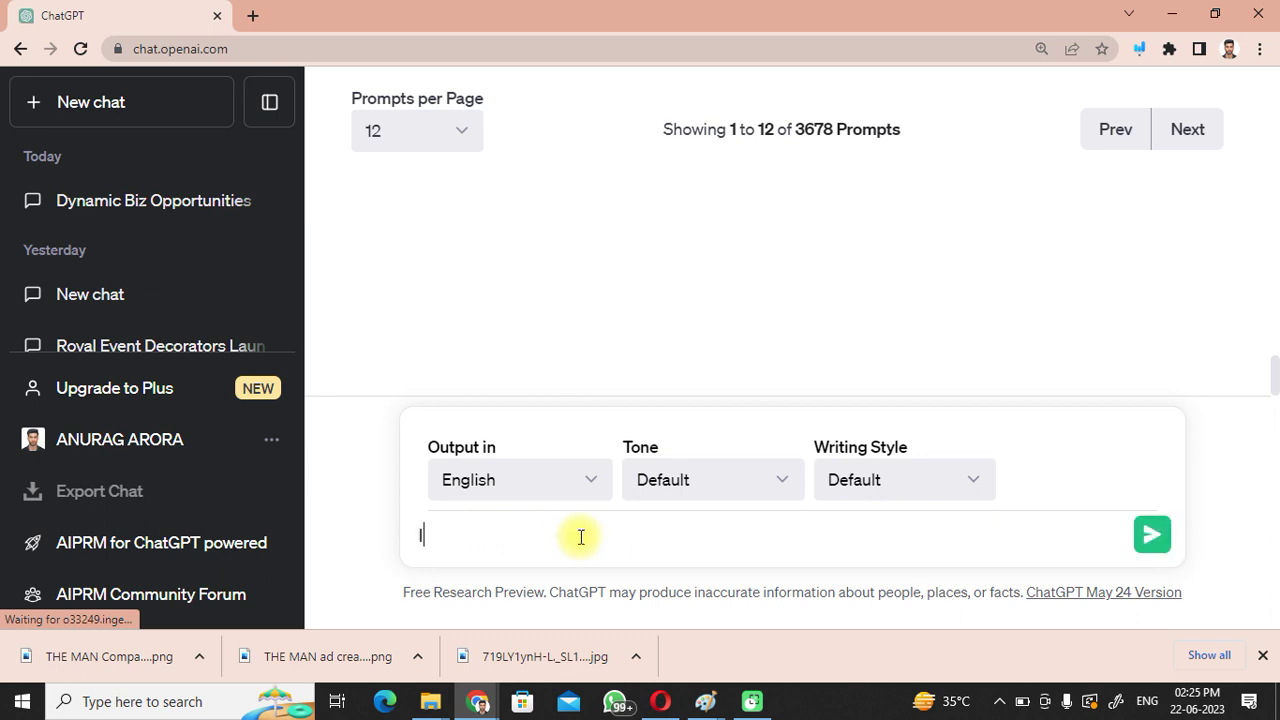
pyautogui.press('BackSpace')
# - Send the prompt "Suggest me some Seo friendly topics to write blog post related to my Website which is based on Designer dresses , ethnic wear and clothing"
pyautogui.write('Suggest me some Seo frie')
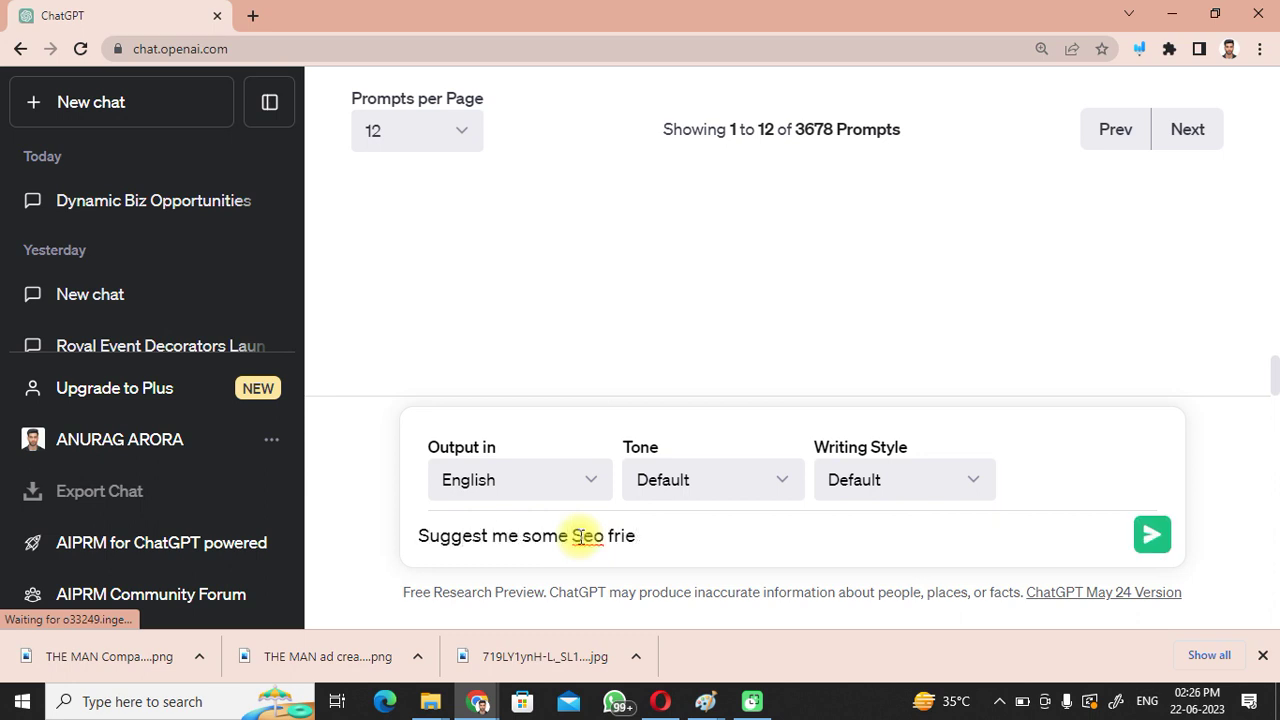
pyautogui.write('d')
pyautogui.press('BackSpace')
pyautogui.write('ndlyy')
pyautogui.press('BackSpace')
pyautogui.write('topics to write ')
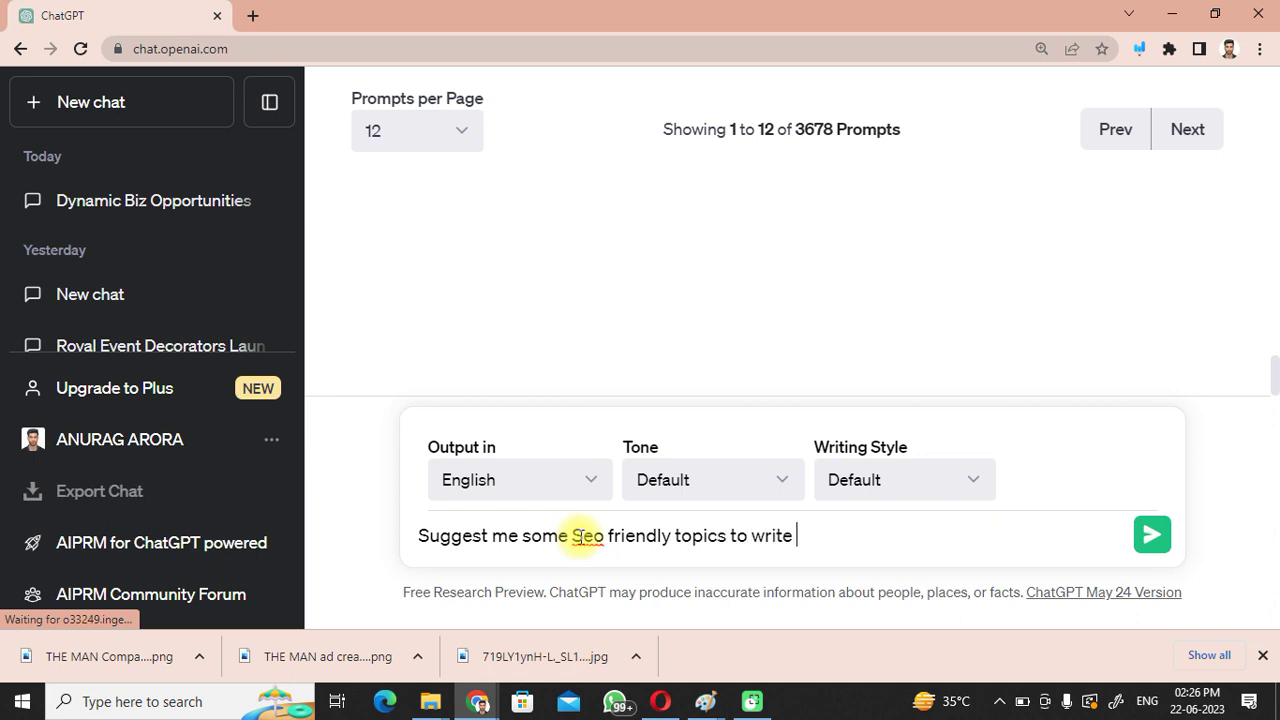
pyautogui.write('blog post related ')
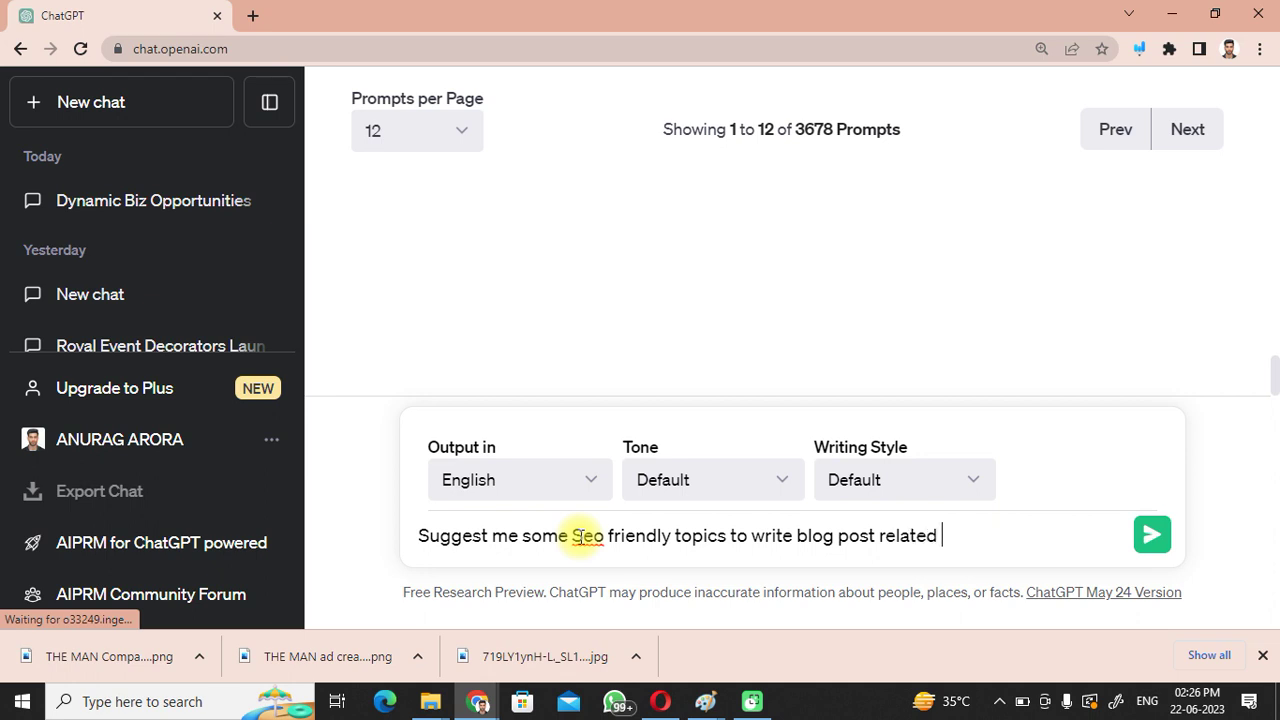
pyautogui.write('to my Website whi')
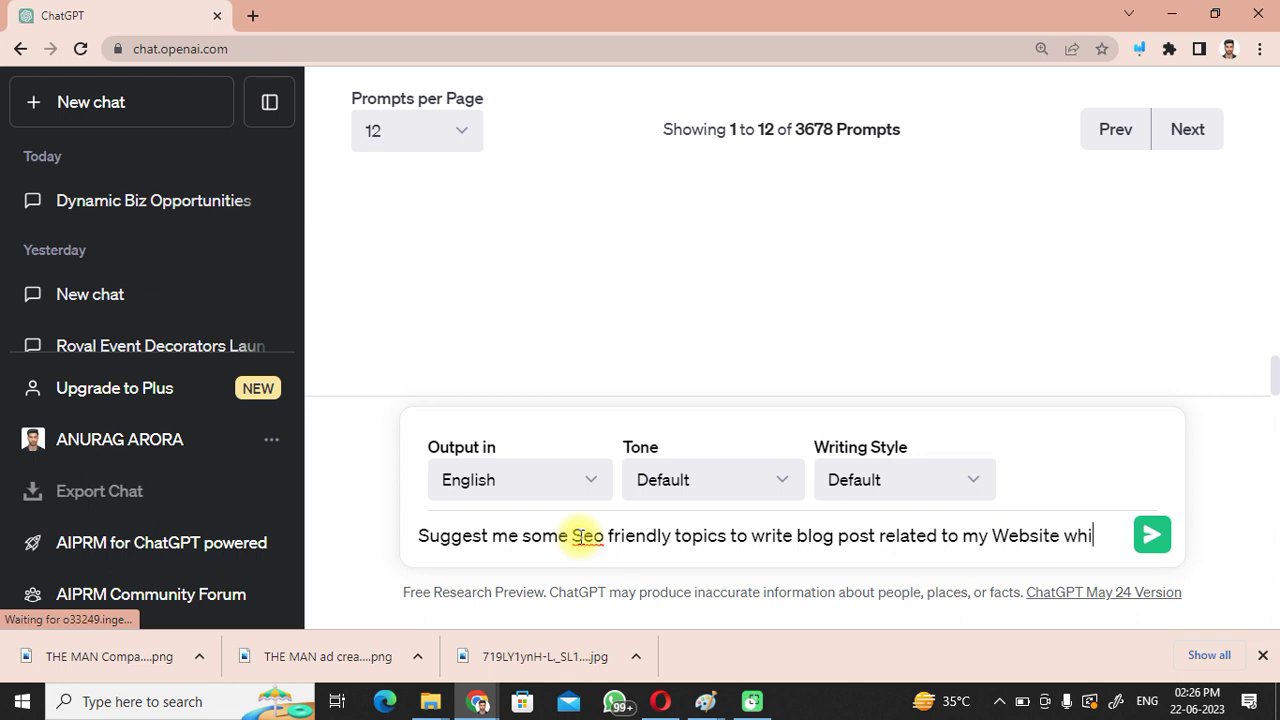
pyautogui.write('ch ')
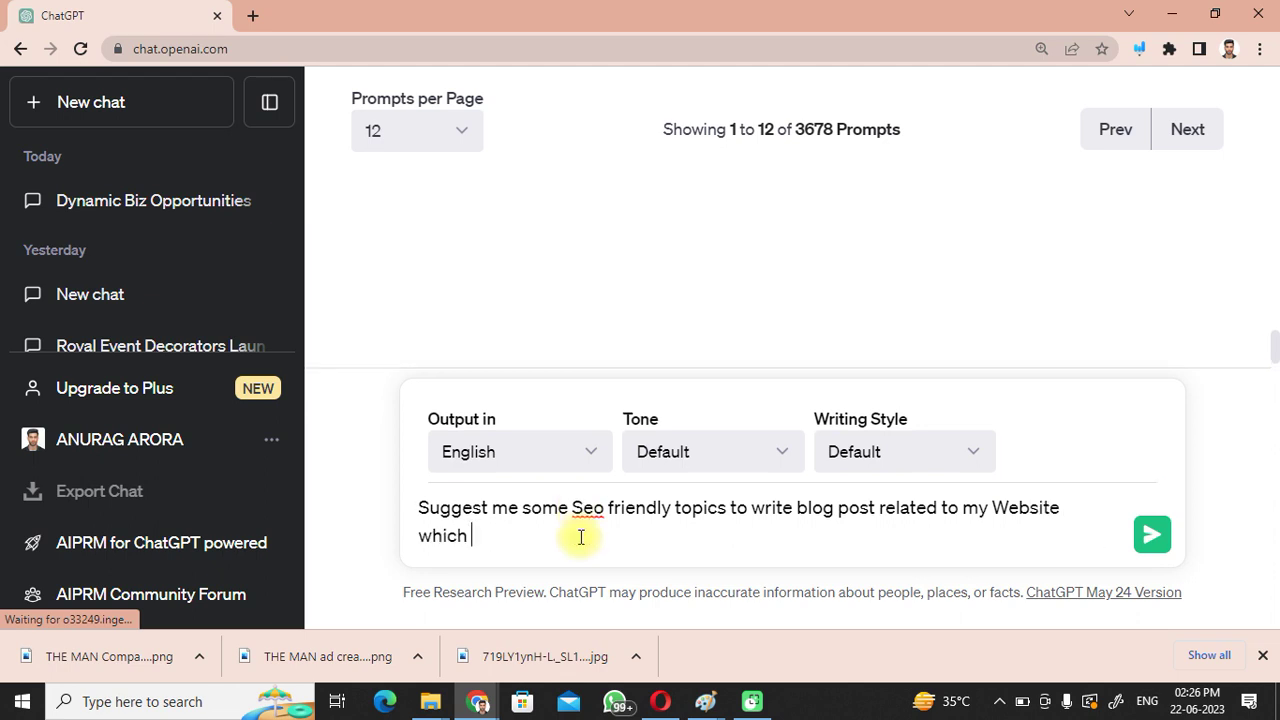
pyautogui.write('is bases on')
pyautogui.press('BackSpace')
pyautogui.press('BackSpace')
pyautogui.press('BackSpace')
pyautogui.press('BackSpace')
pyautogui.write('d on Designer dresses ')
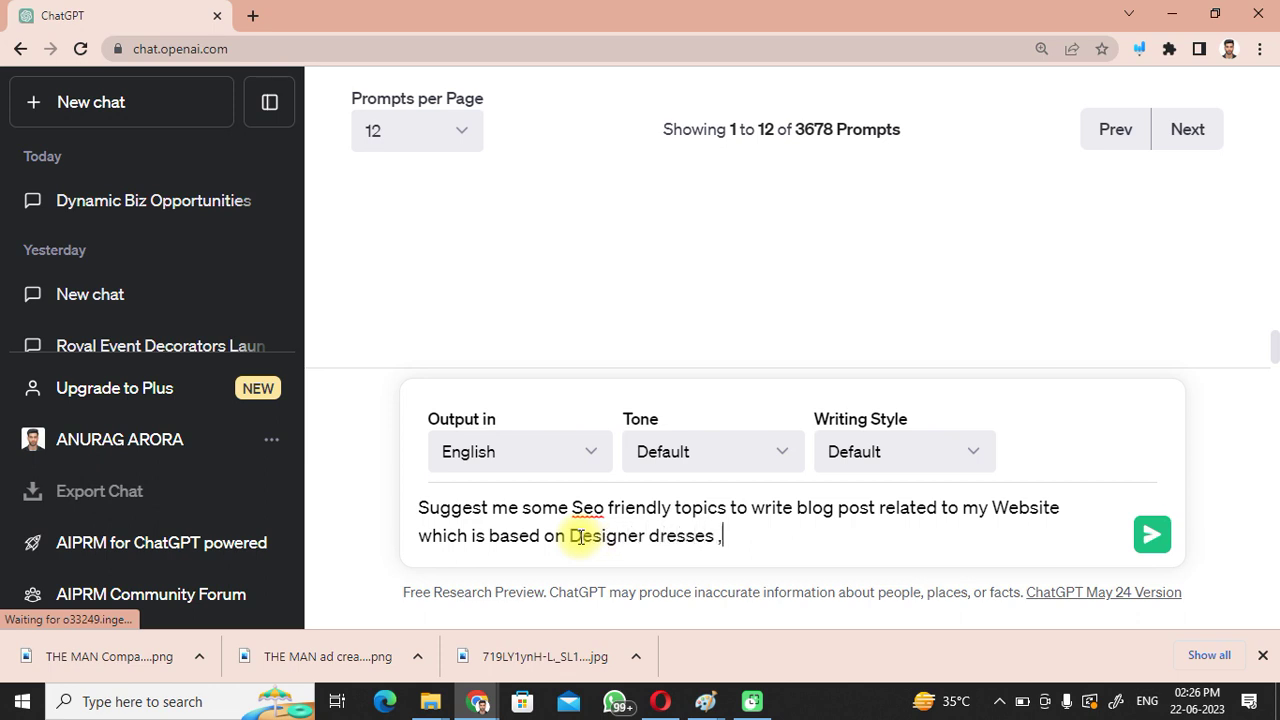
pyautogui.write(', ethnic wear and clothin')
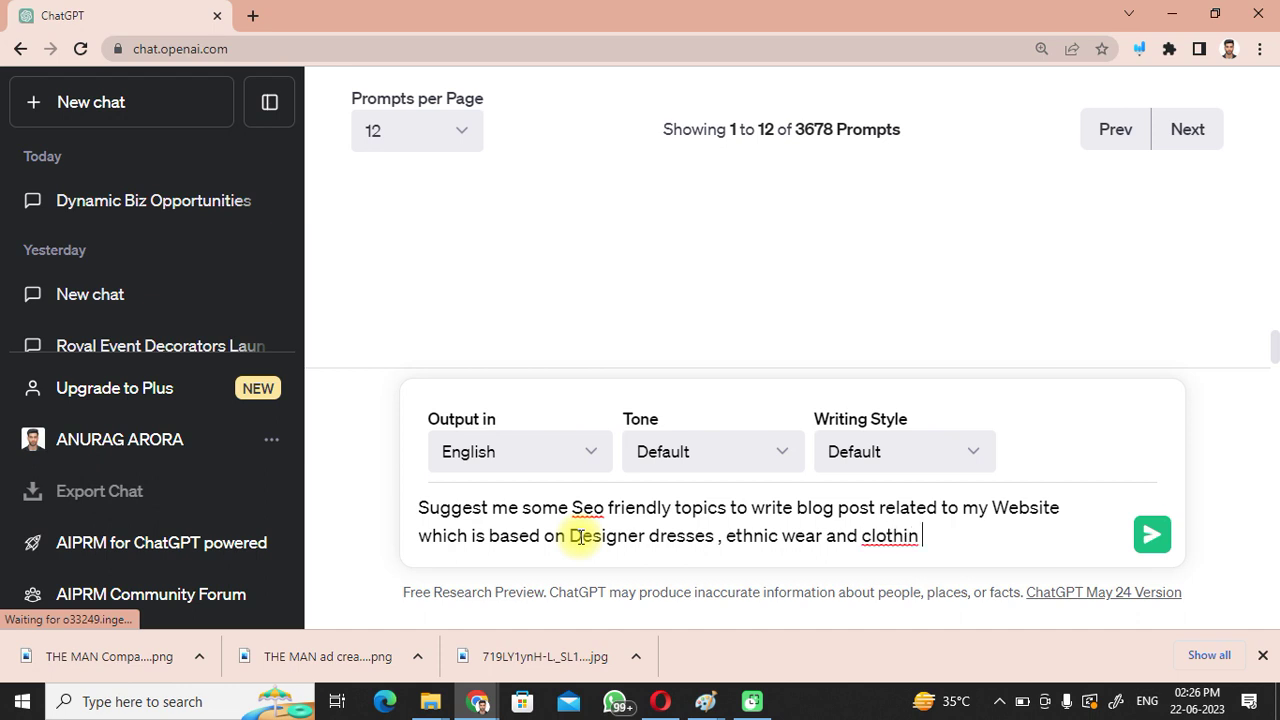
pyautogui.press('BackSpace')
pyautogui.write('g')
pyautogui.press('Return')
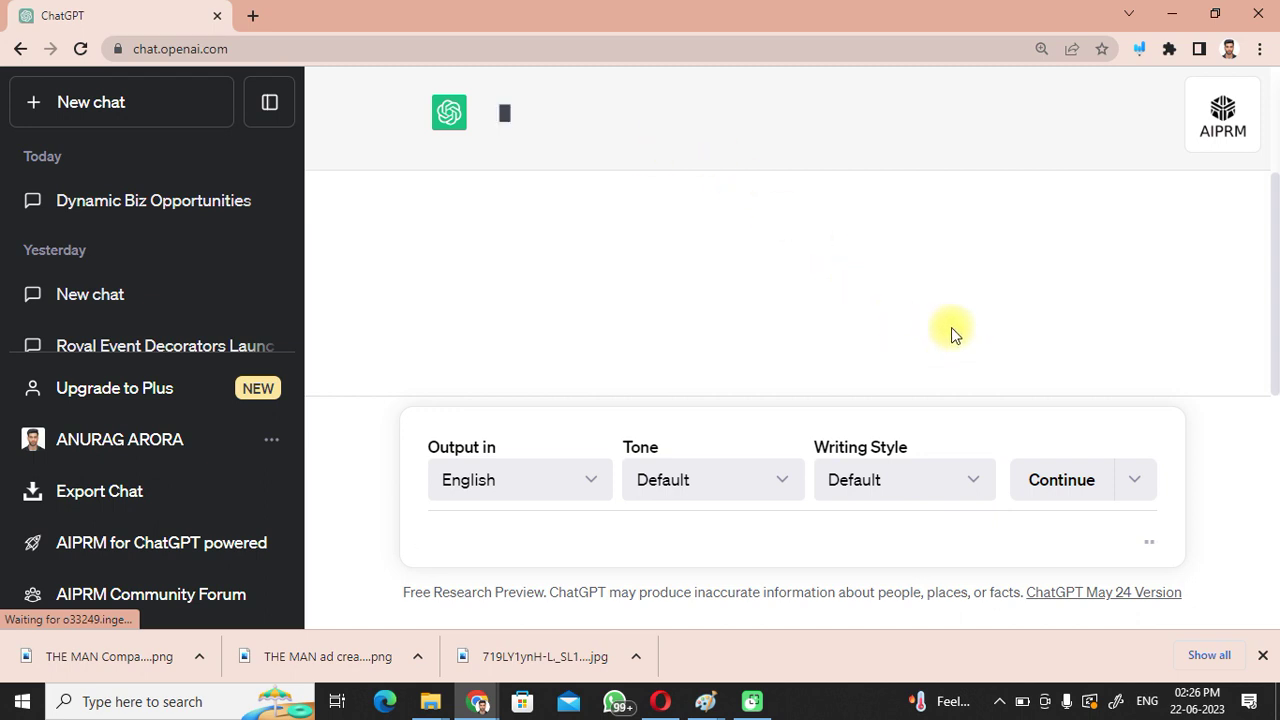
# - Copy the full numbered list of suggested blog topics from the reply into a new Notepad document, and minimize it
pyautogui.scroll(2, 1274, 283)
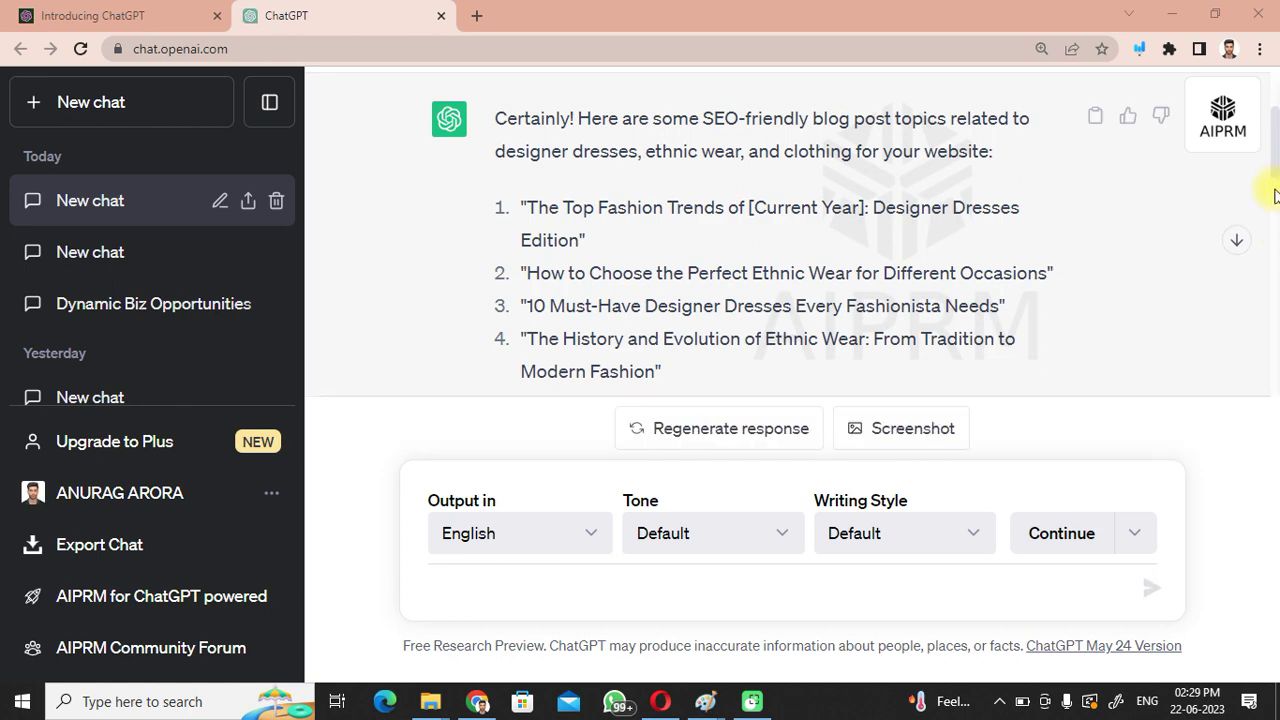
pyautogui.moveTo(1270, 189)
pyautogui.mouseDown()
pyautogui.moveTo(1277, 265)
pyautogui.moveTo(1277, 193)
pyautogui.mouseUp()
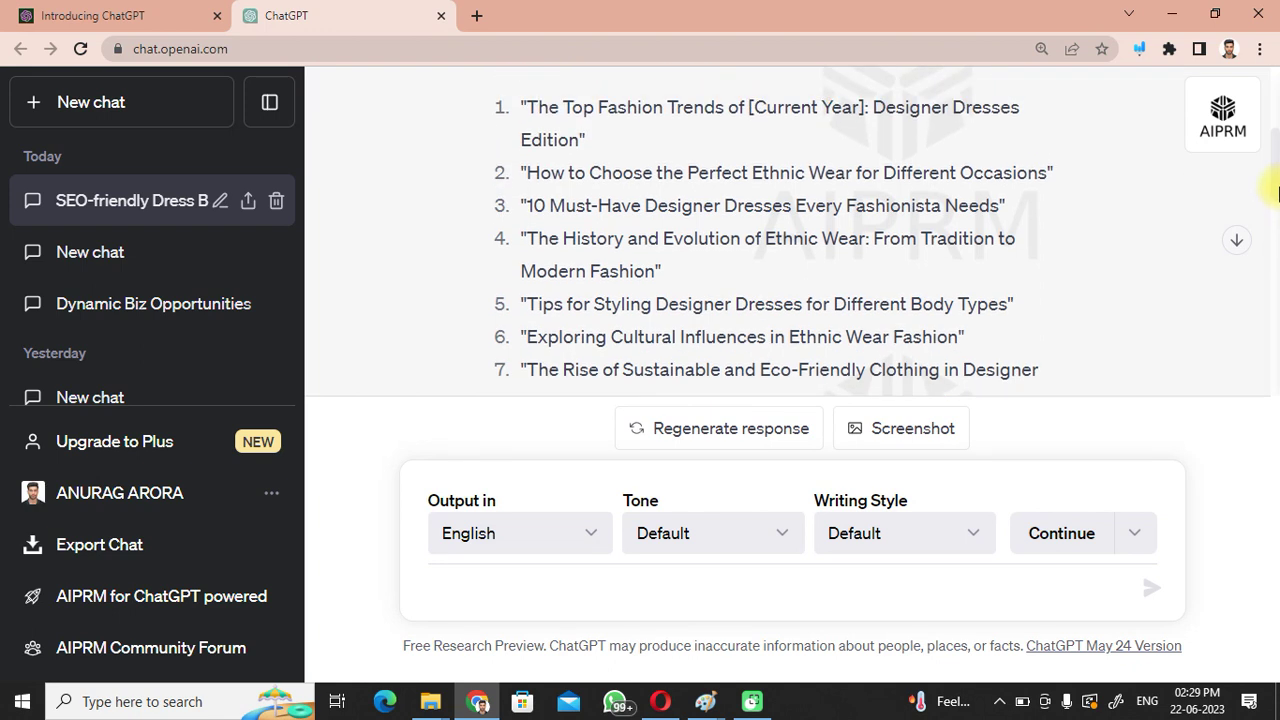
pyautogui.moveTo(1277, 193)
pyautogui.mouseDown()
pyautogui.moveTo(1277, 212)
pyautogui.moveTo(1277, 190)
pyautogui.mouseUp()
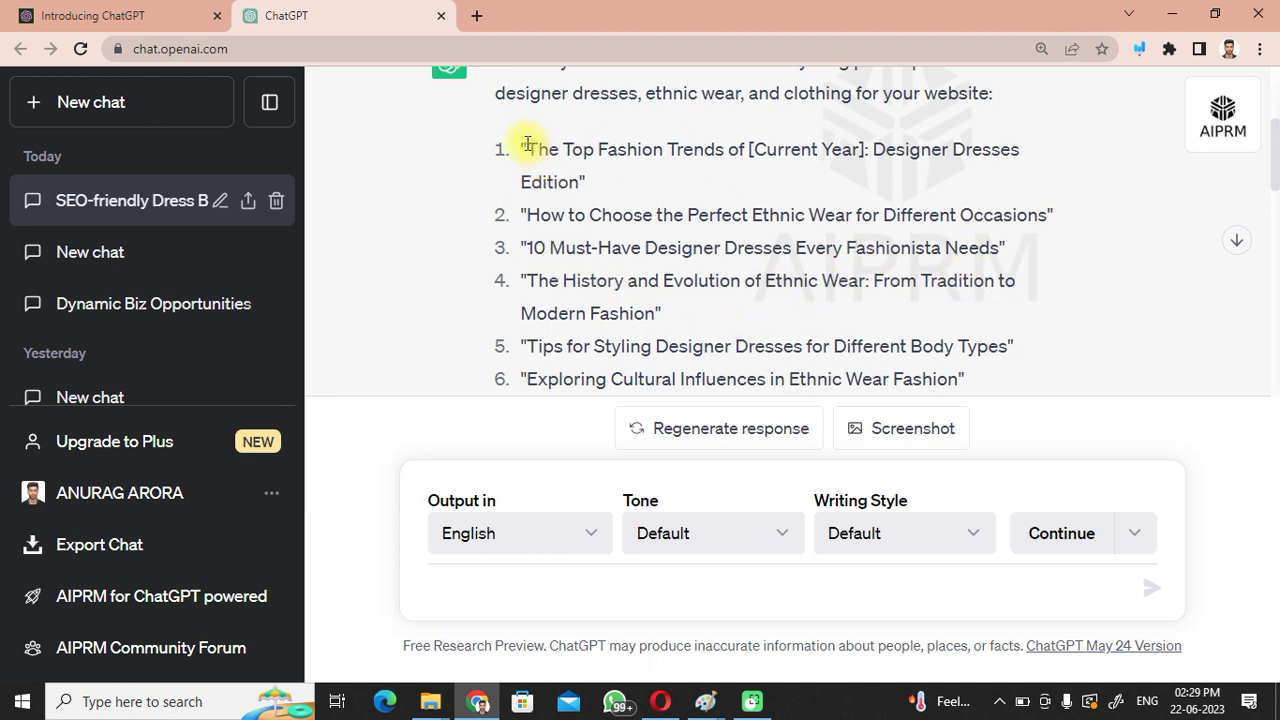
pyautogui.moveTo(527, 149); pyautogui.dragTo(951, 194)
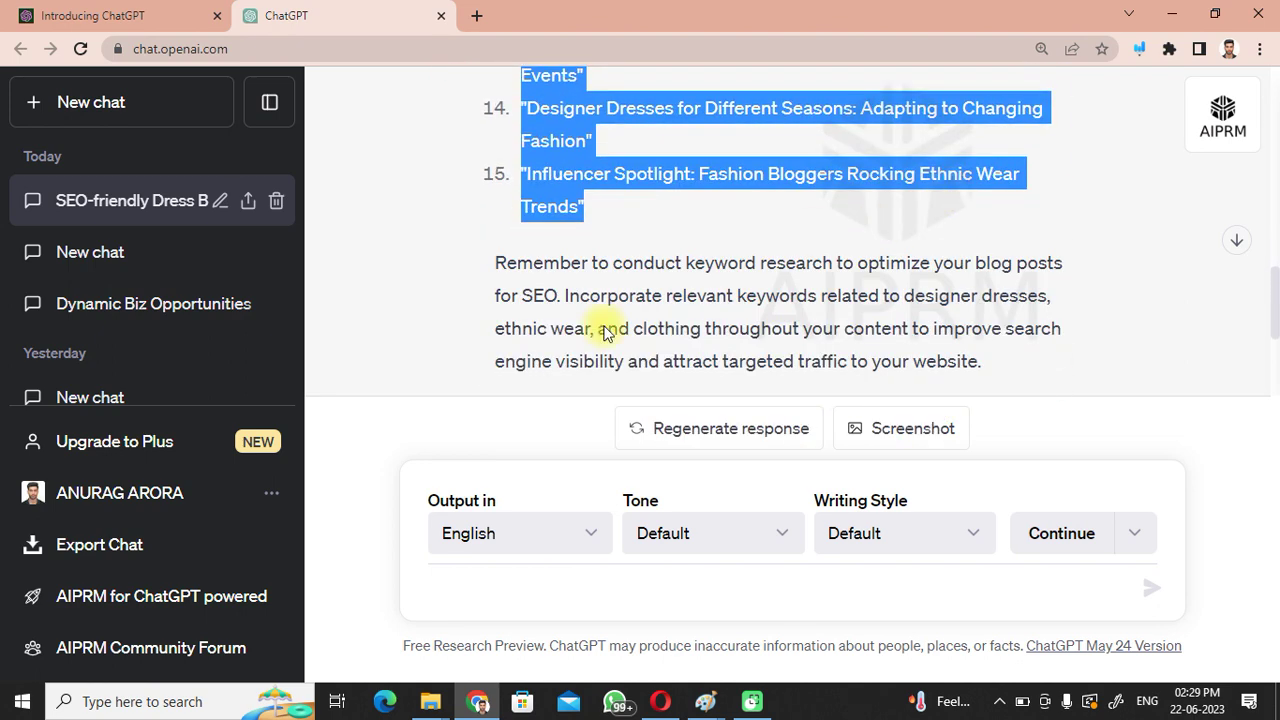
pyautogui.click(170, 702)
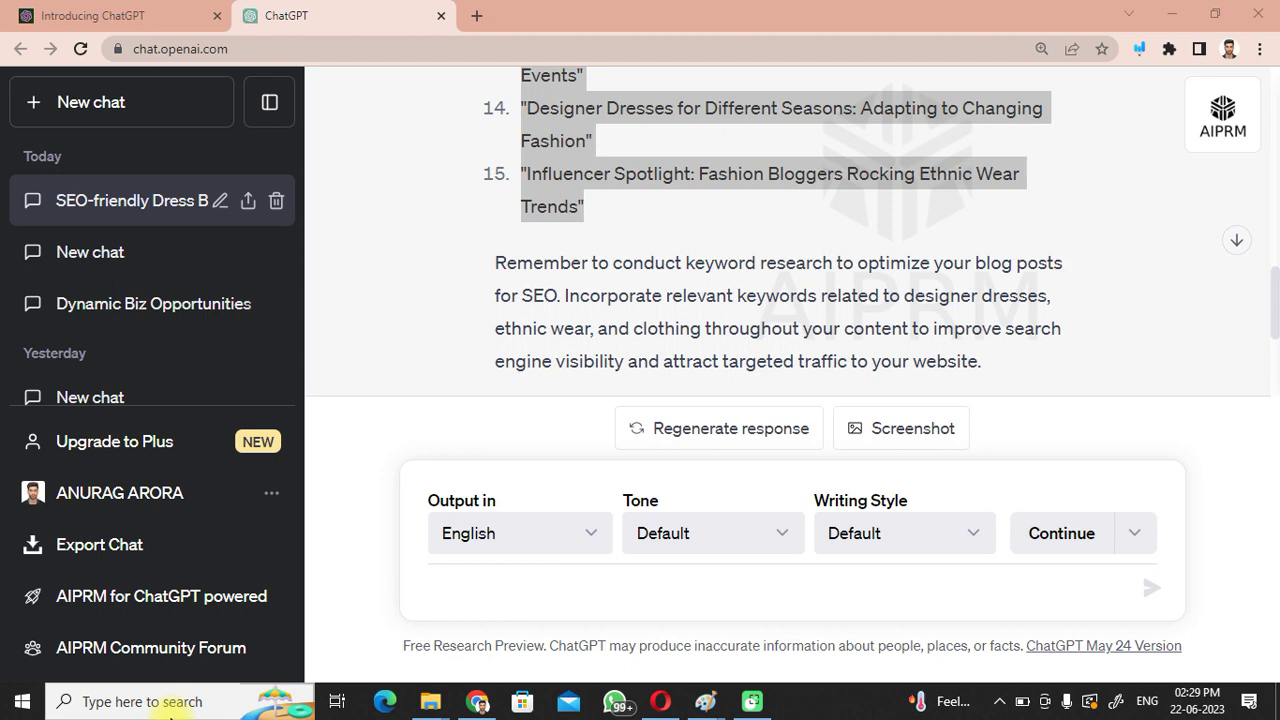
pyautogui.write('note')
pyautogui.click(194, 180)
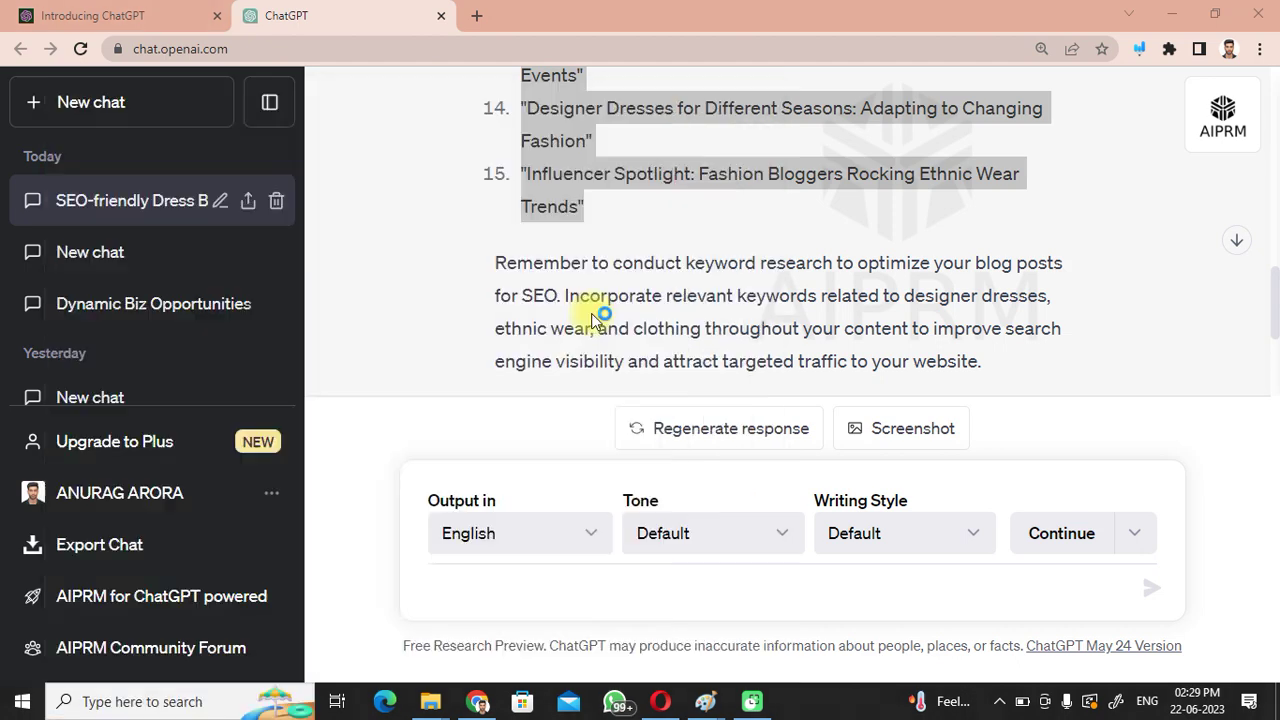
pyautogui.write('The Top Fashion Trends of [Current Year]: Designer Dresses Edition" "How to Choose the Perfect Ethnic Wear for Different Occasions" "10 Must-Have Designer Dresses Every Fashionista Needs" "The History and Evolution of Ethnic Wear: From Tradition to Modern Fashion" "Tips for Styling Designer Dresses for Different Body Types" "Exploring Cultural Influences in Ethnic Wear Fashion" "The Rise of Sustainable and Eco-Friendly Clothing in Designer Fashion" "Designer Dresses on a Budget: Where to Find Affordable Luxury" "The Importance of Quality Fabrics in Designer Dress Collections" "Fashion Forward: Top Designers and Their Signature Dress Collections" "How to Care for and Maintain Your Ethnic Wear and Designer Dresses" "The Art of Accessorizing: Enhancing Your Designer Dress Outfits" "A Guide to Dress Codes: Decoding Fashion Terminology for Events" "Designer Dresses for Different Seasons: Adapting to Changing Fashion" "Influencer Spotlight: Fashion Bloggers Rocking Ethnic Wear Trends"')
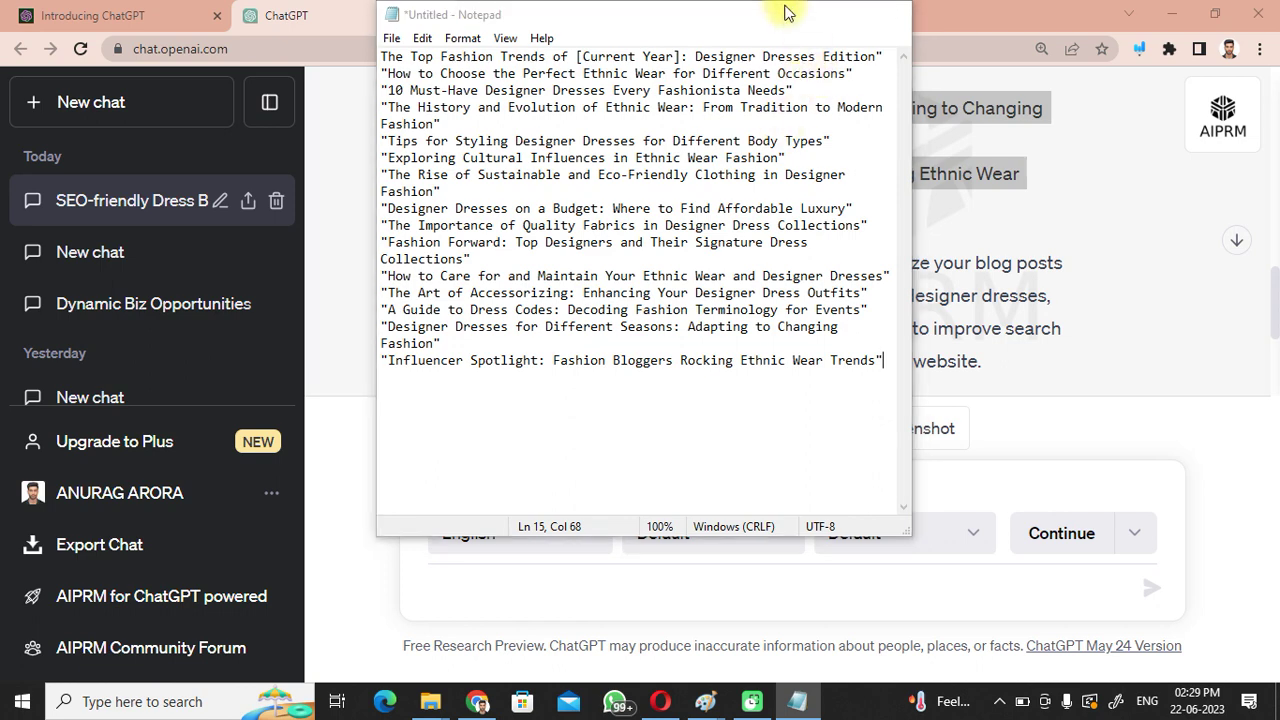
pyautogui.click(802, 14)
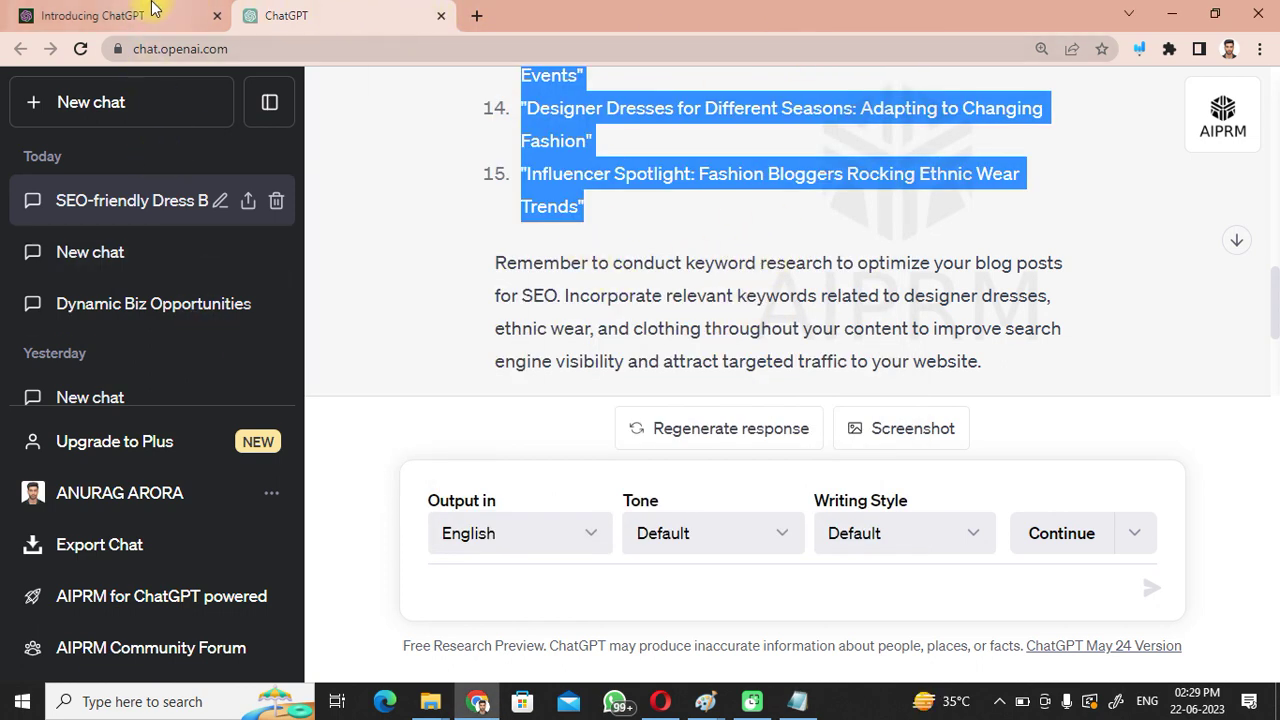
pyautogui.click(148, 14)
pyautogui.moveTo(1276, 143)
pyautogui.mouseDown()
pyautogui.moveTo(1270, 99)
pyautogui.moveTo(1272, 135)
pyautogui.mouseUp()
pyautogui.click(276, 12)
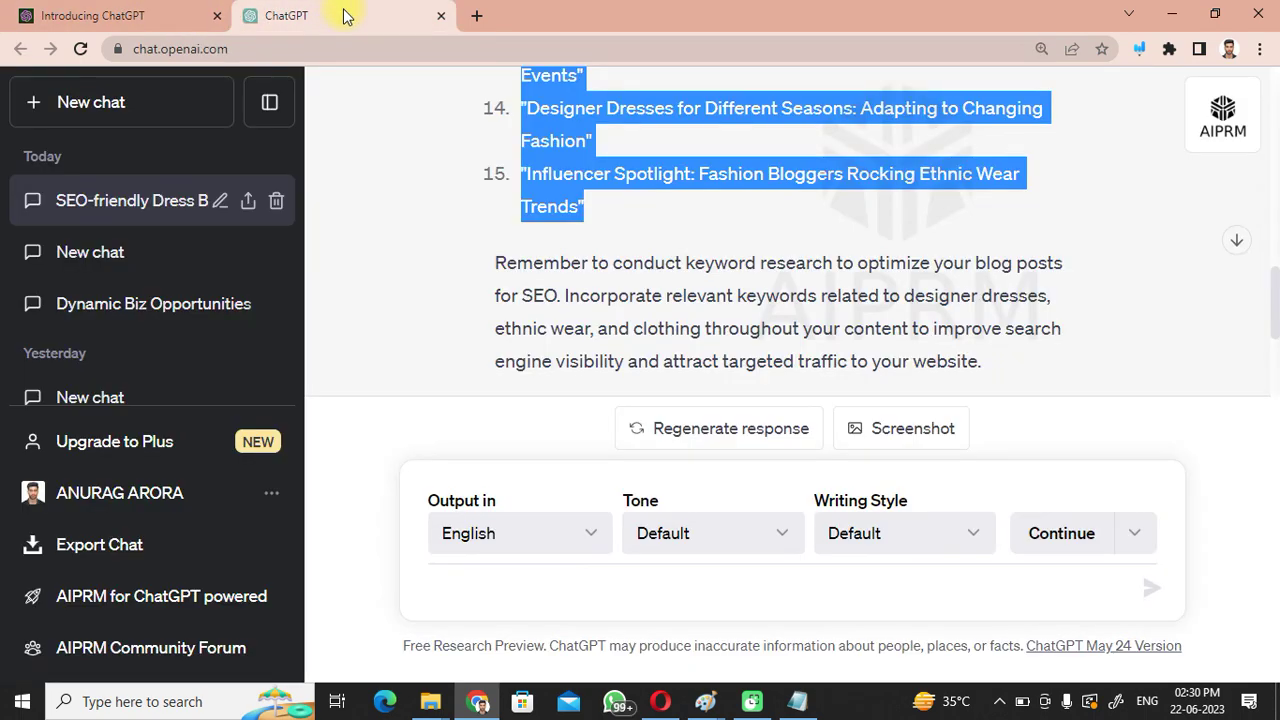
# - Open an extra browser tab and send ChatGPT the prompt "list some trending keywords related to designer dresses or clothing"
pyautogui.click(474, 16)
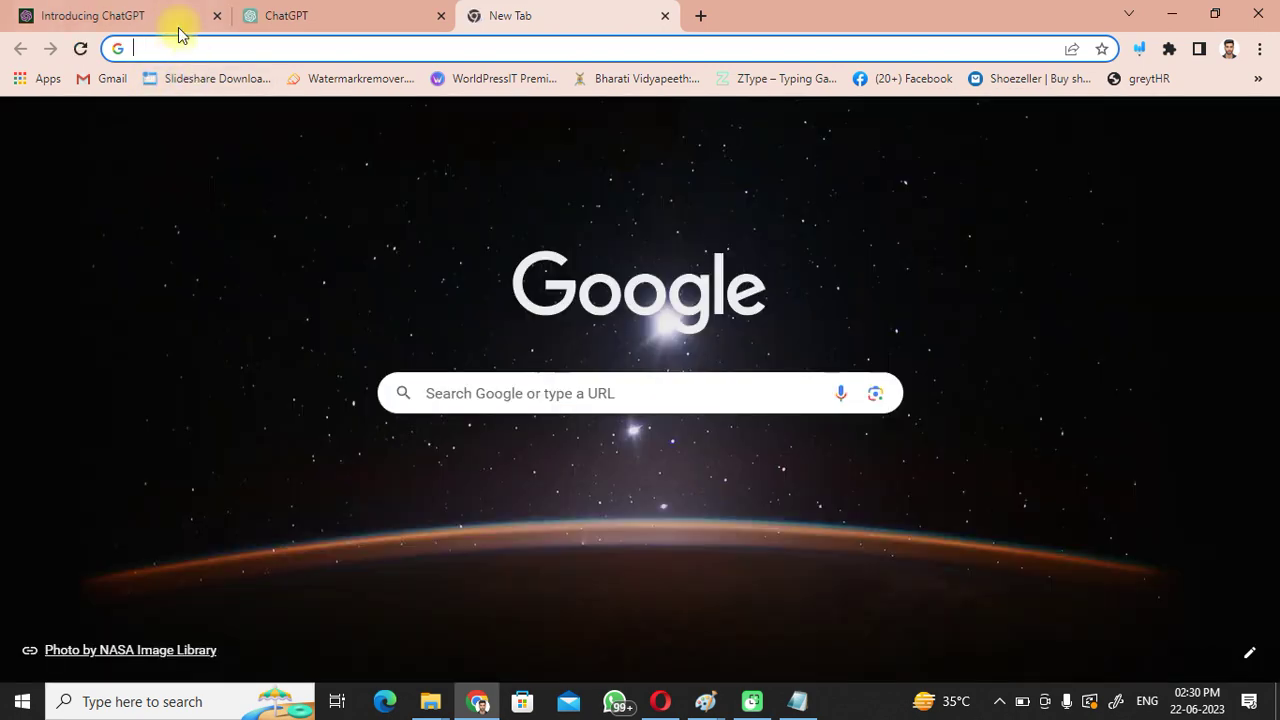
pyautogui.click(355, 15)
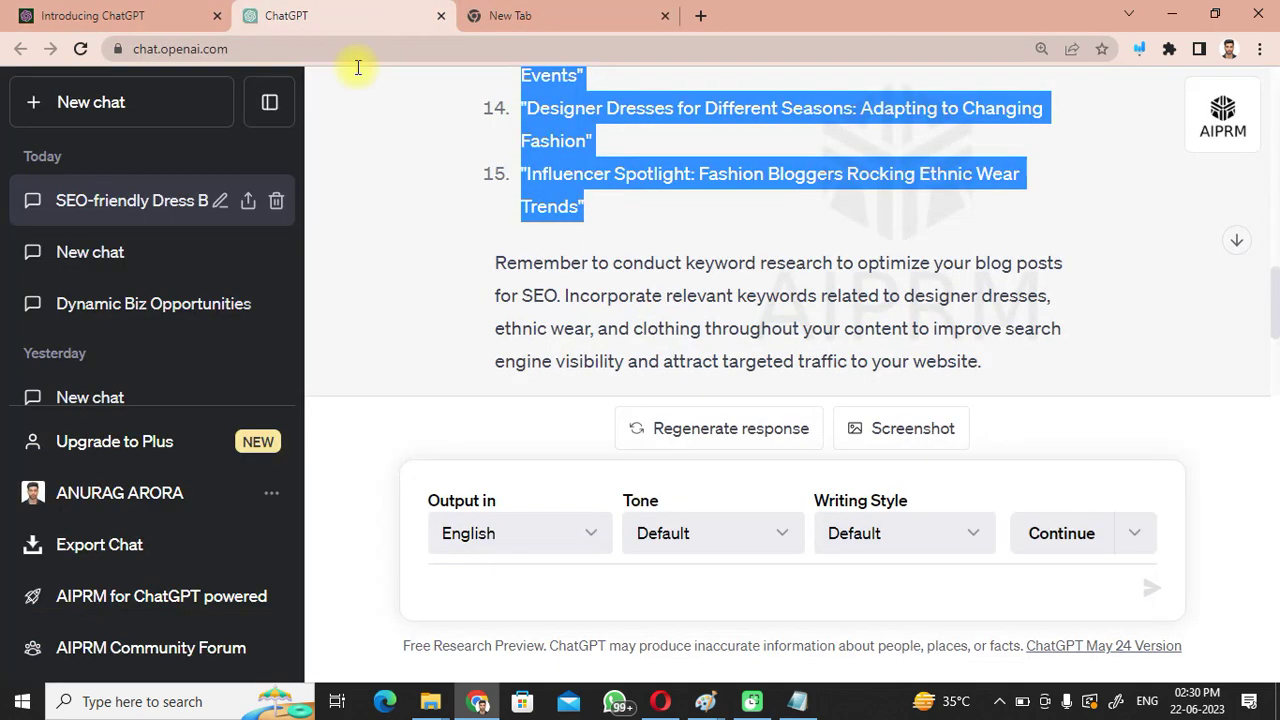
pyautogui.click(525, 593)
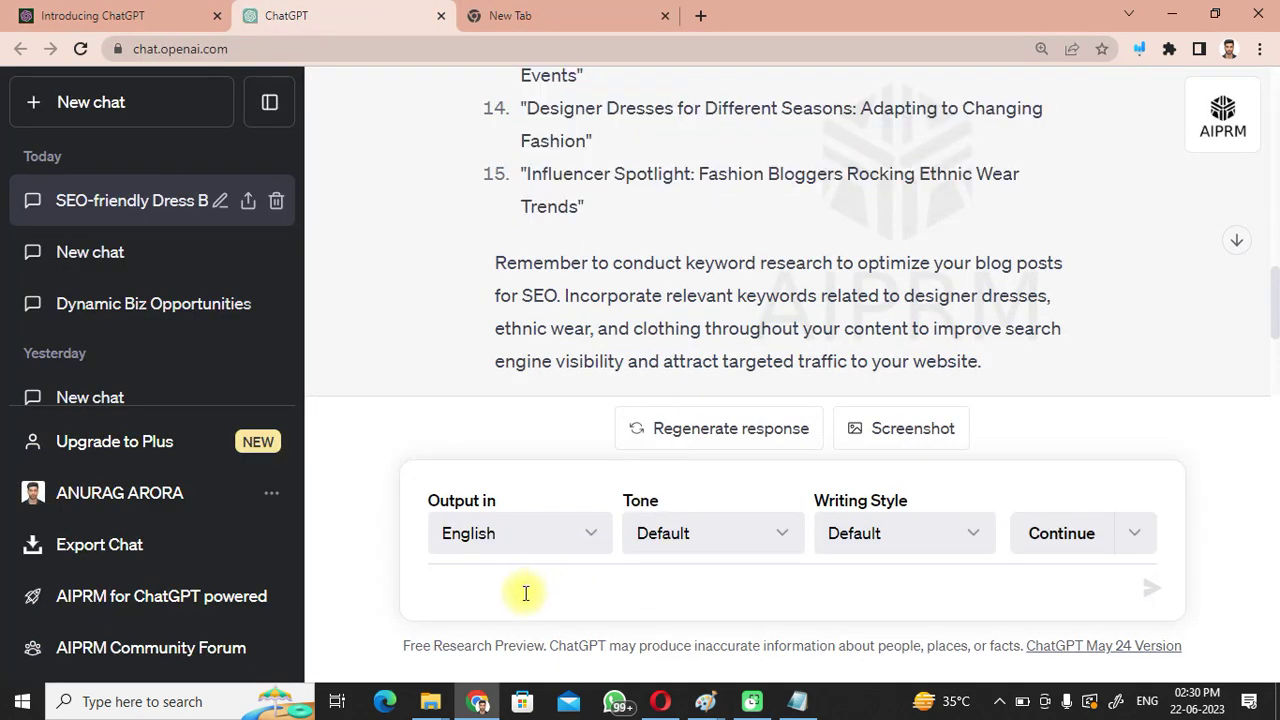
pyautogui.write('I')
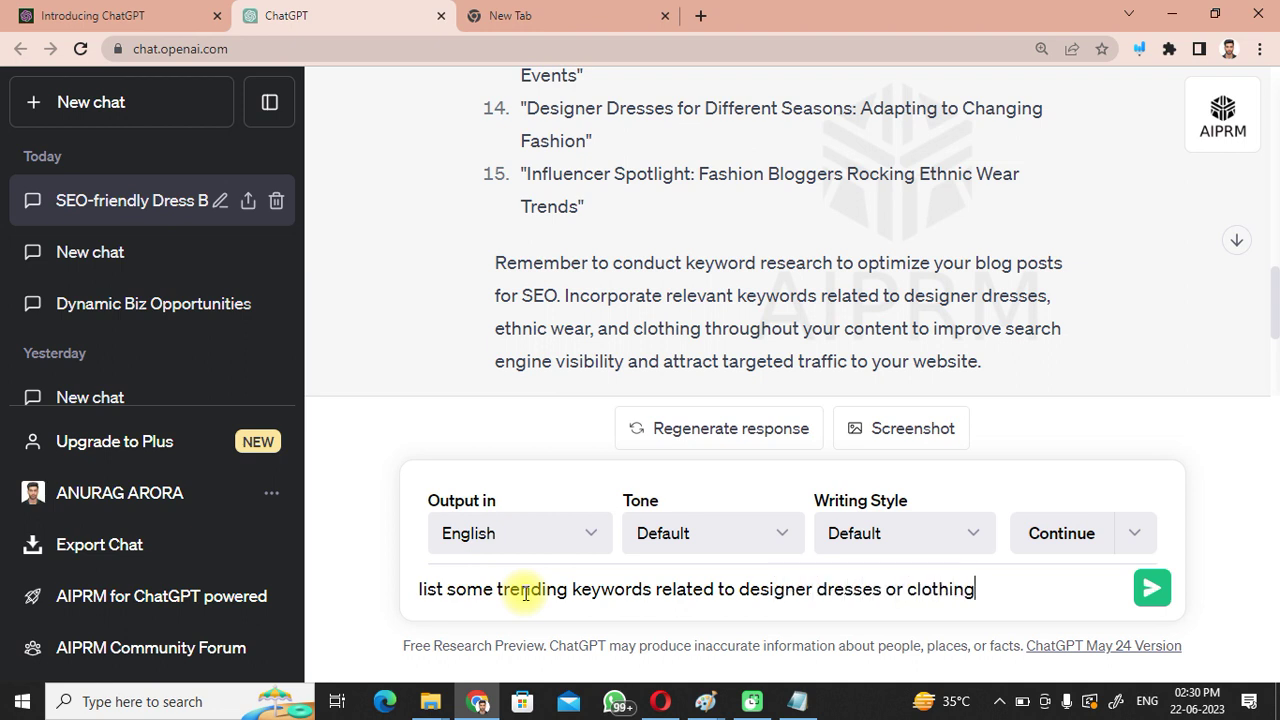
pyautogui.press('Return')
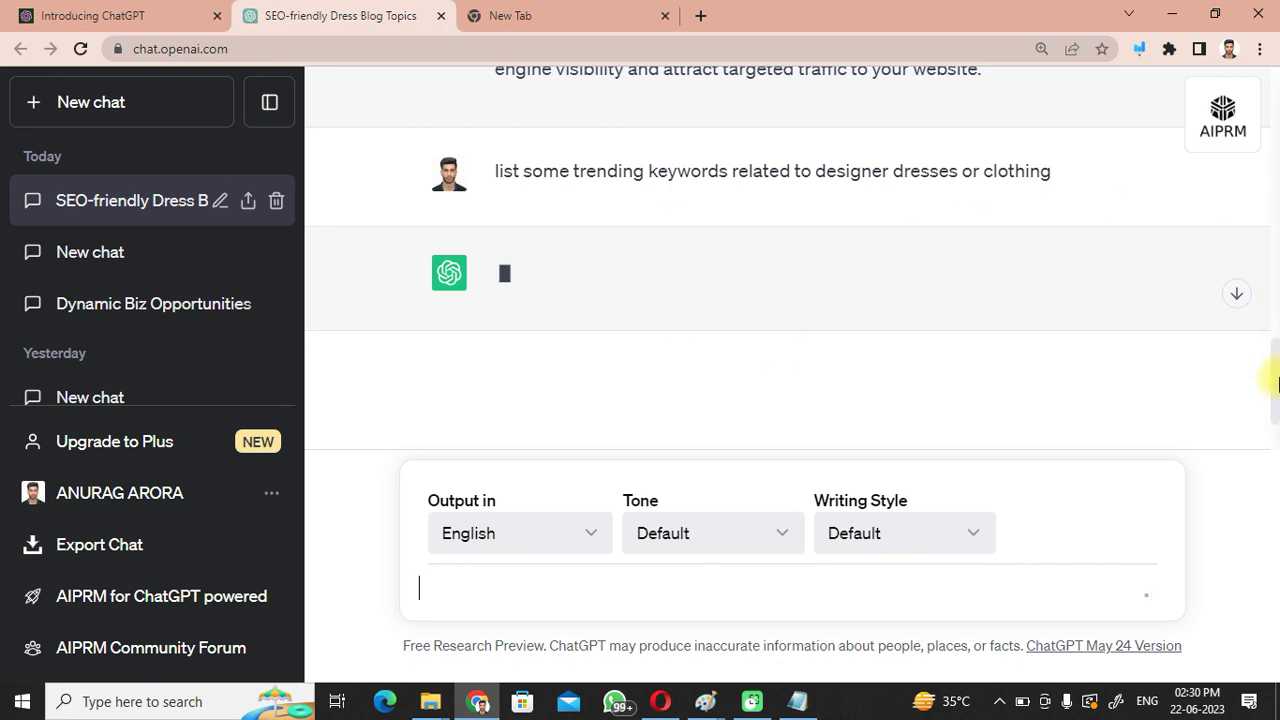
pyautogui.scroll(-1, 1275, 385)
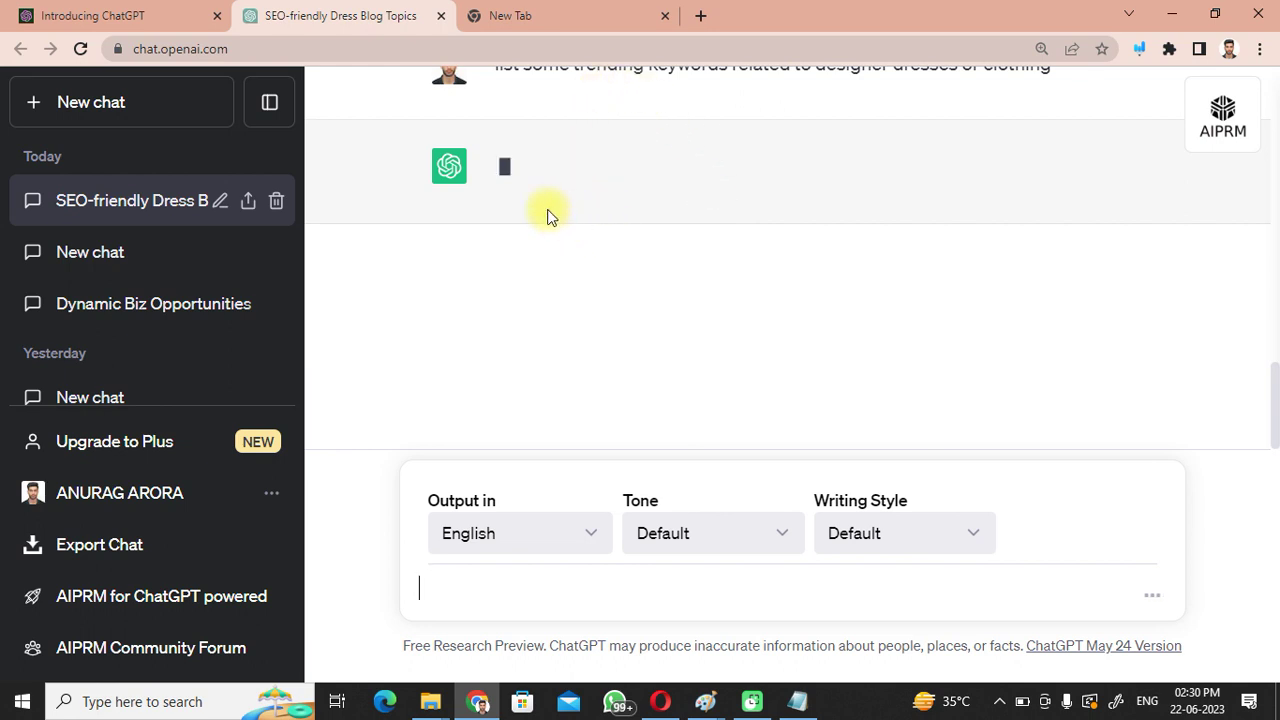
# - Search the web for "google keyword planner" in the new browser tab
pyautogui.click(563, 12)
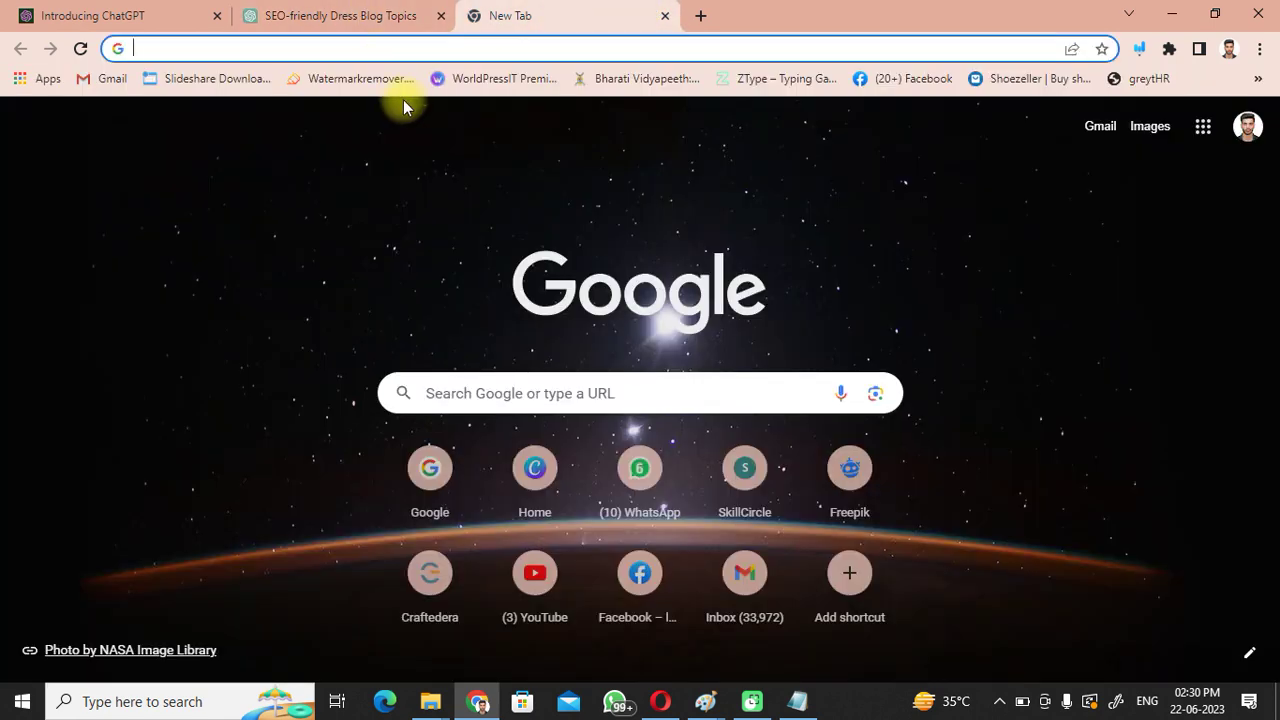
pyautogui.write('goole')
pyautogui.press('BackSpace')
pyautogui.press('BackSpace')
pyautogui.press('BackSpace')
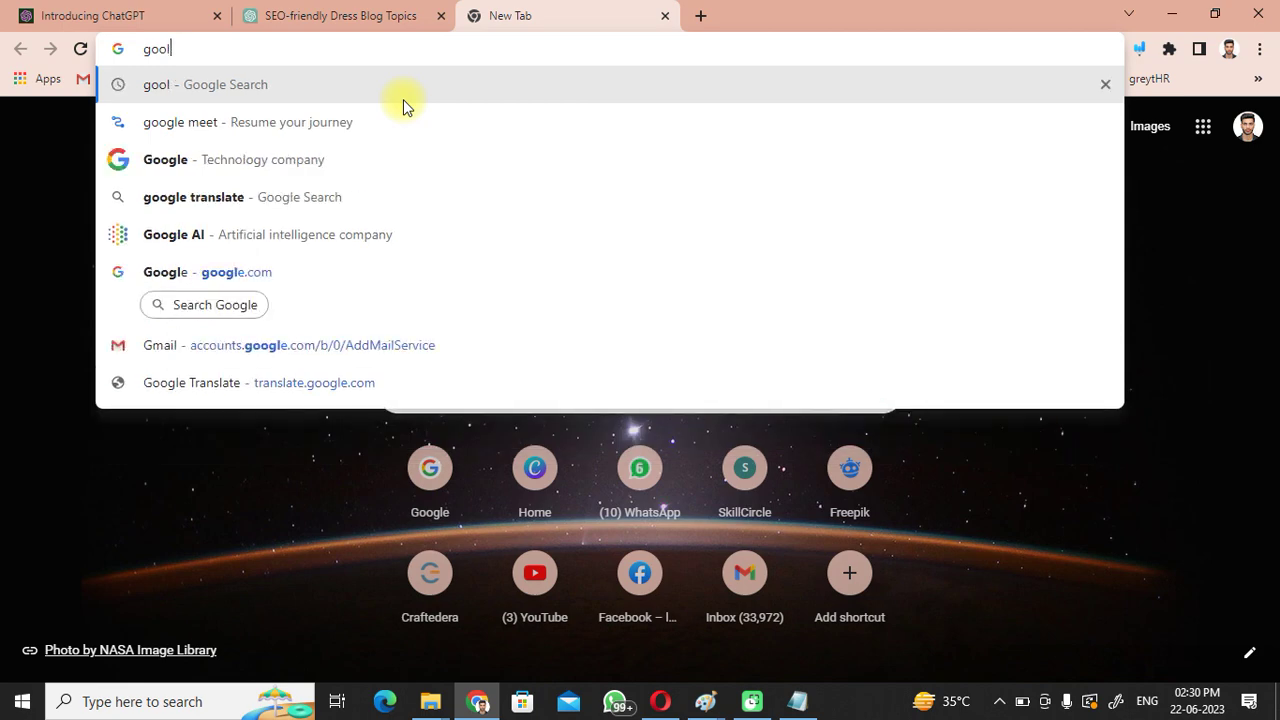
pyautogui.write('gle l')
pyautogui.press('BackSpace')
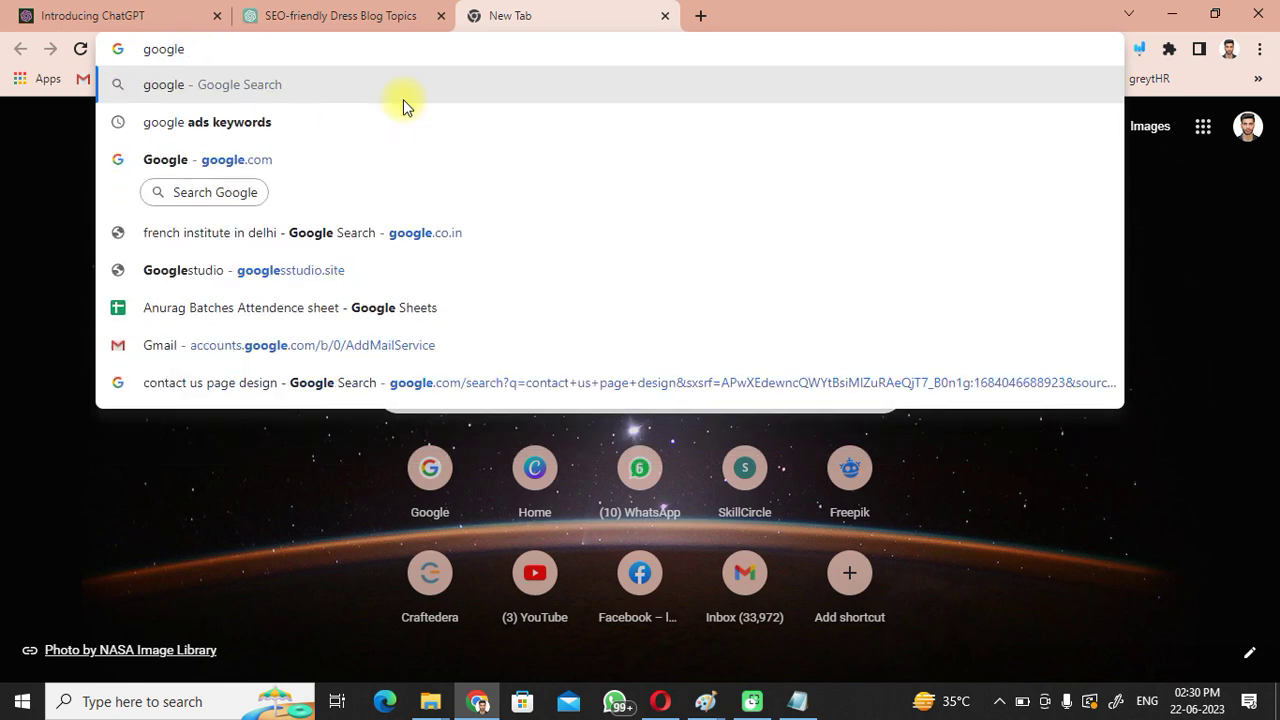
pyautogui.write('key')
pyautogui.press('Down')
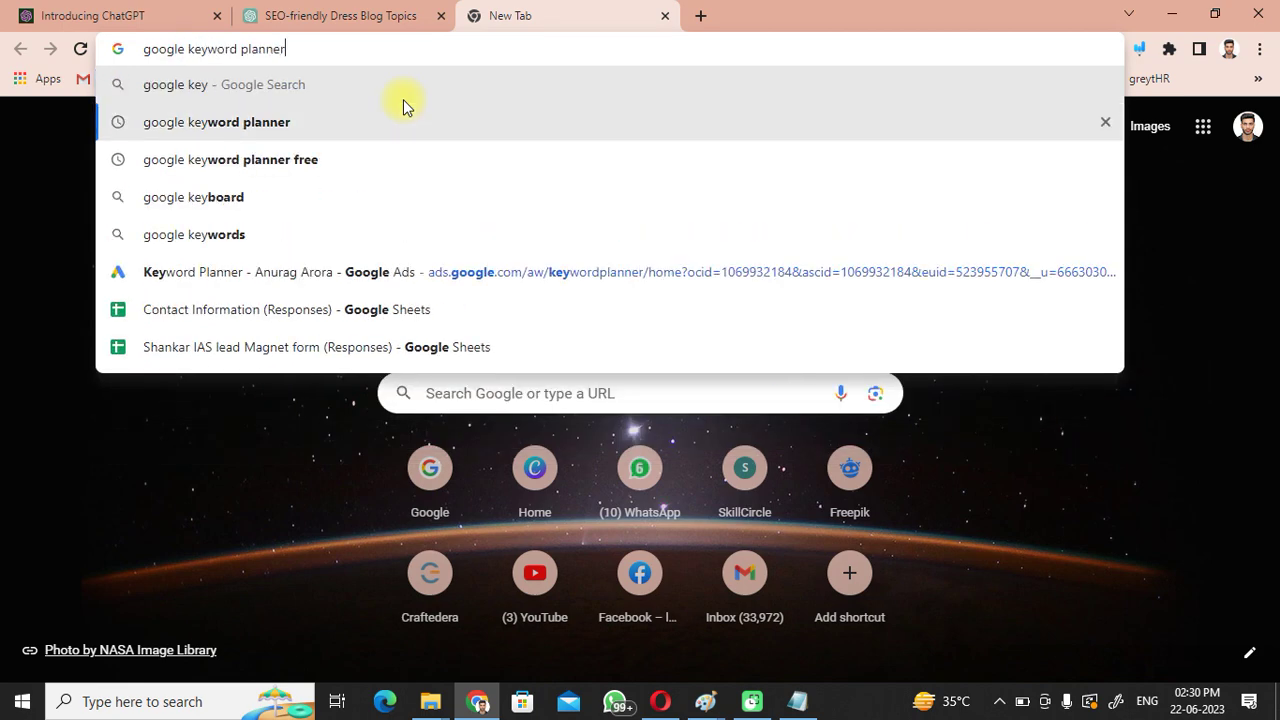
pyautogui.press('Return')
# - Open the Google Ads page "Choosing the Right Keywords To Use" from the search results
pyautogui.click(298, 8)
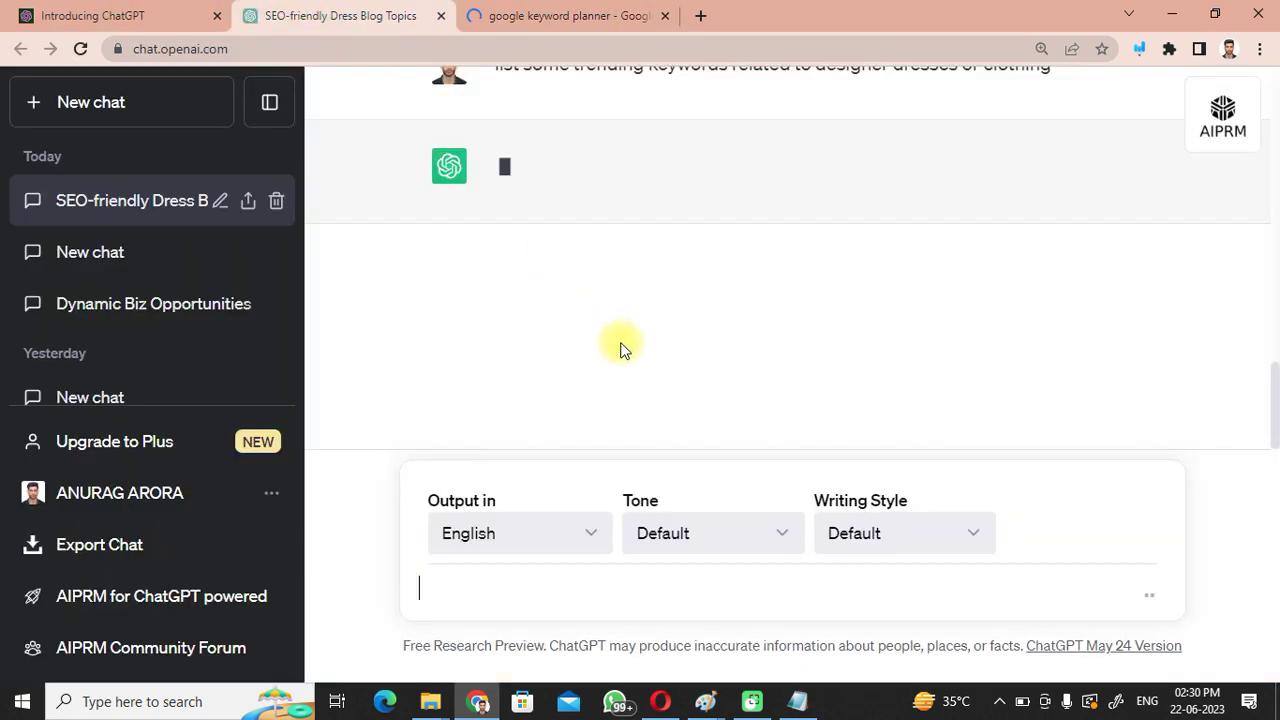
pyautogui.click(523, 10)
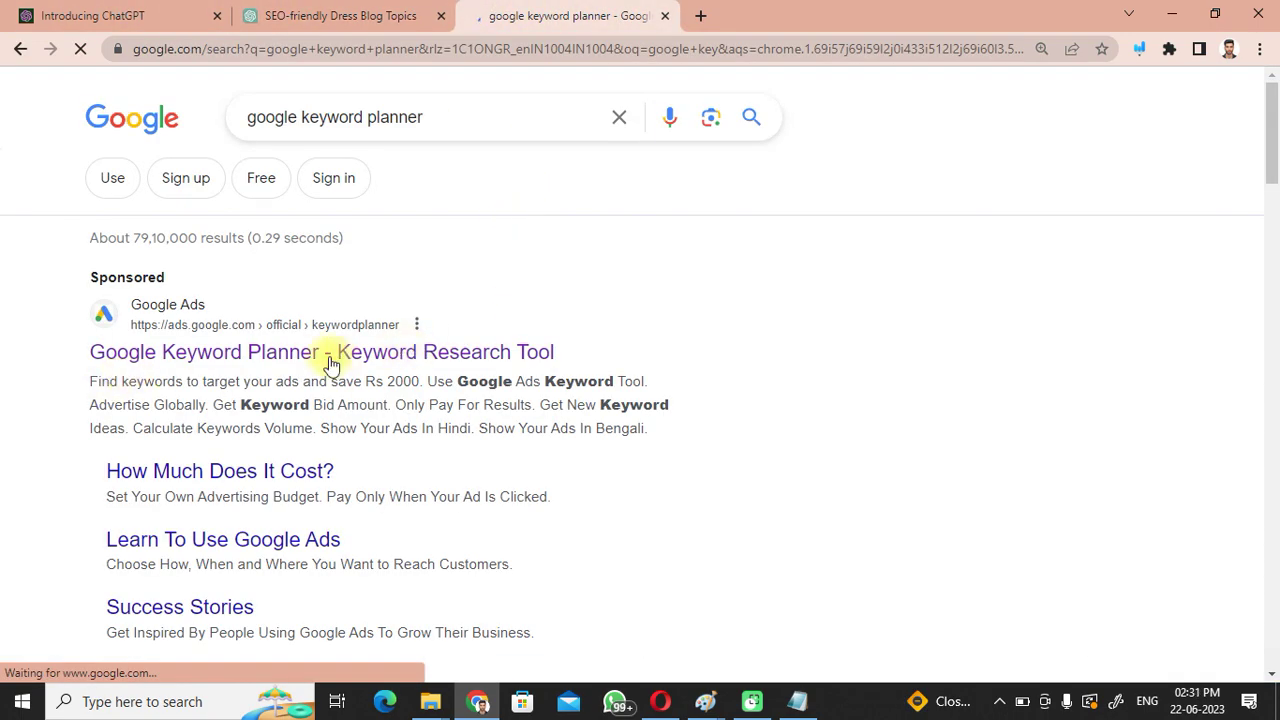
pyautogui.scroll(-1, 1275, 193)
pyautogui.scroll(-9, 1275, 193)
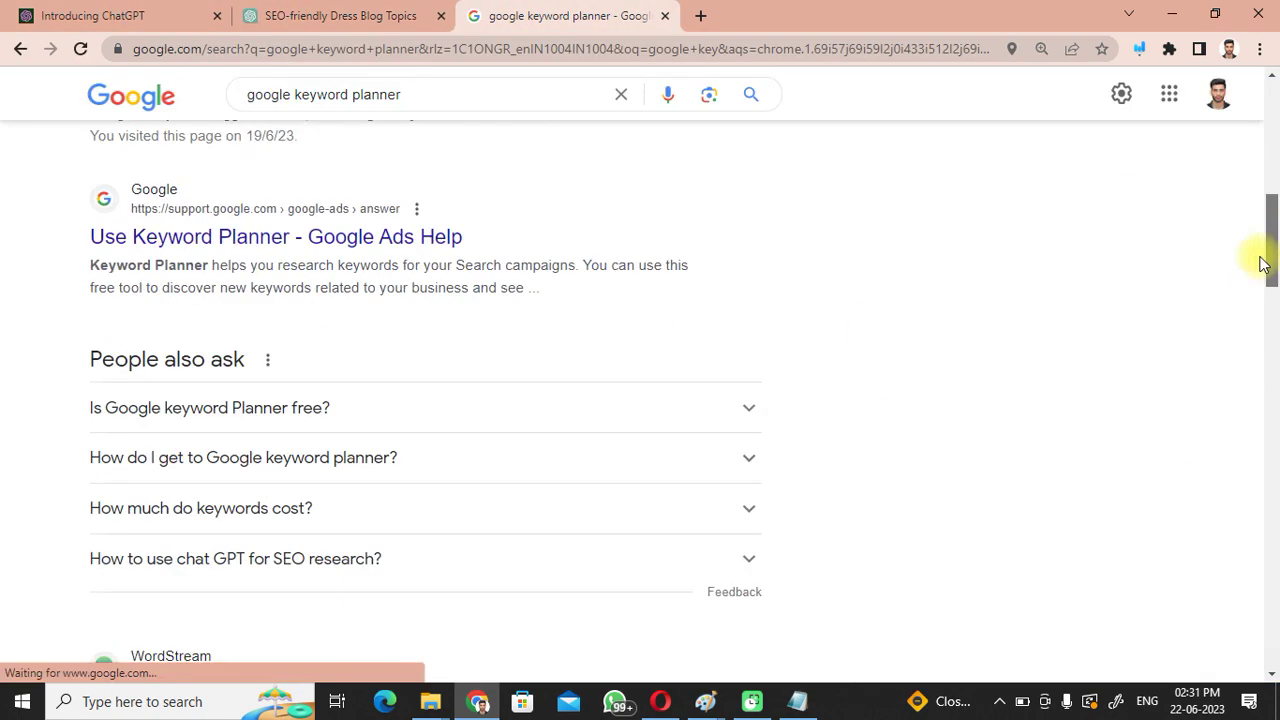
pyautogui.scroll(3, 791, 229)
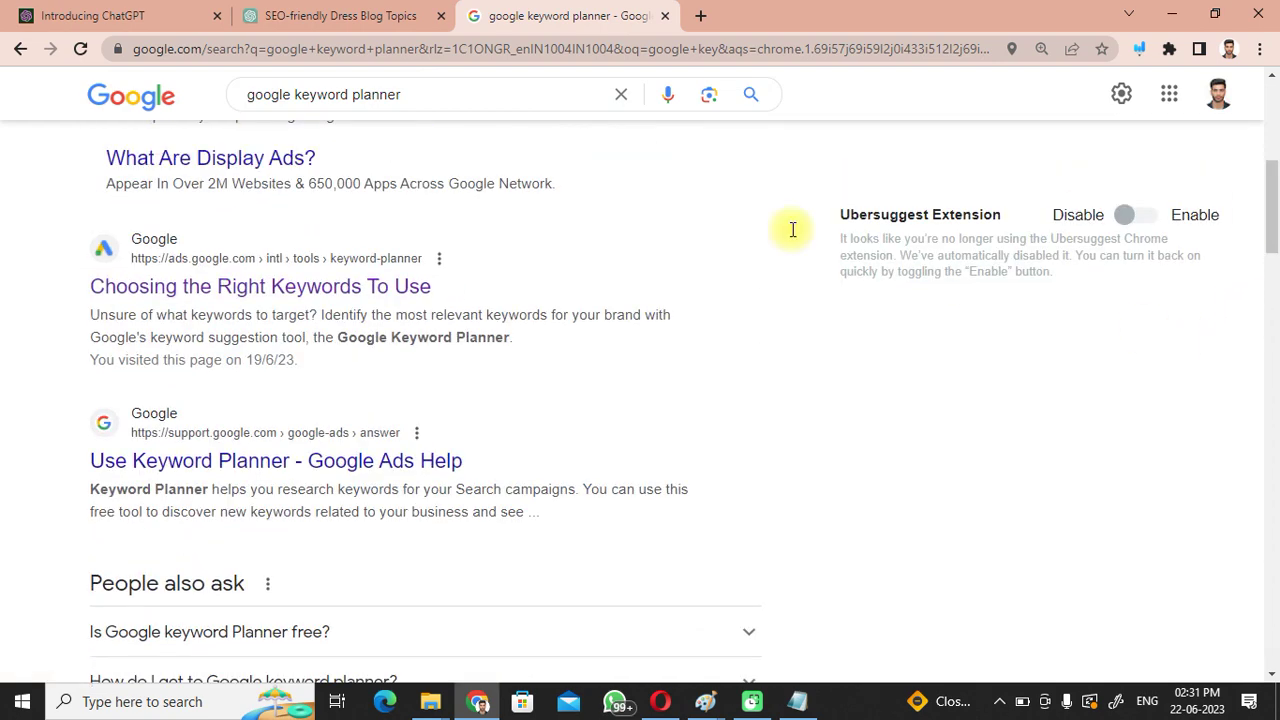
pyautogui.click(334, 286)
# - Copy the suggested keywords from "Fashionable clothing" through "High-end fashion" out of the ChatGPT reply
pyautogui.click(330, 15)
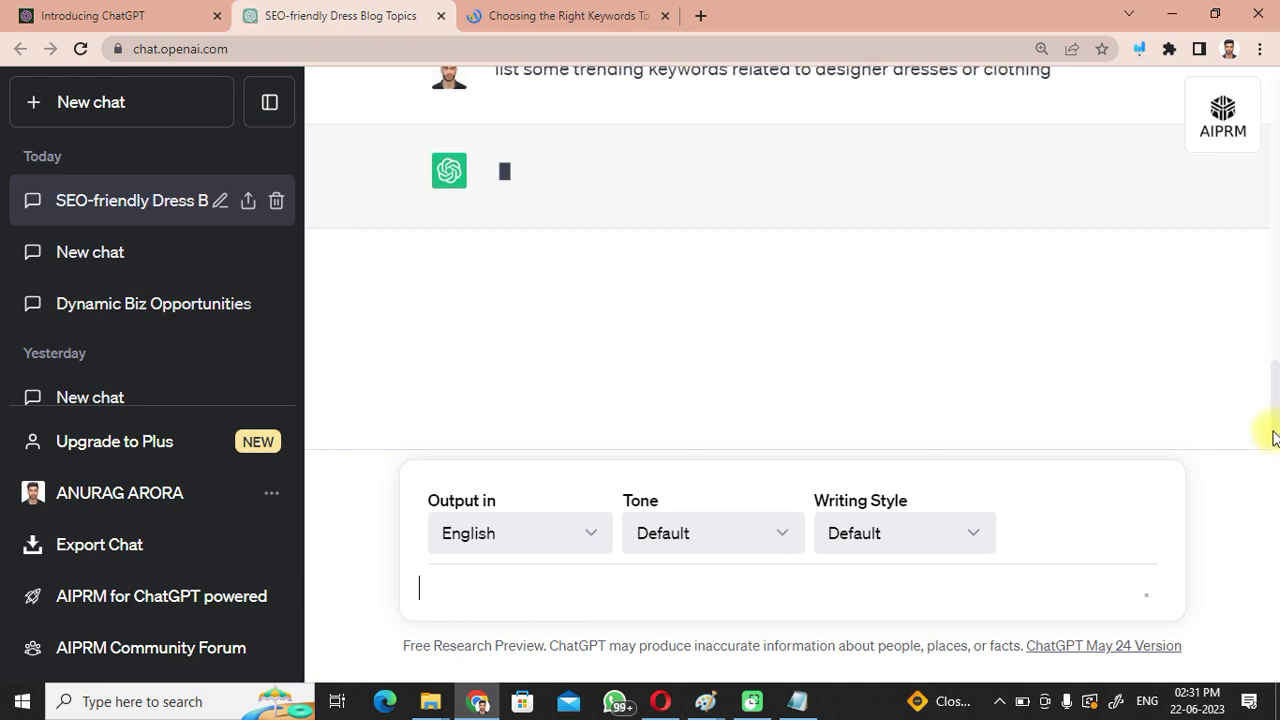
pyautogui.moveTo(495, 145); pyautogui.dragTo(1052, 155)
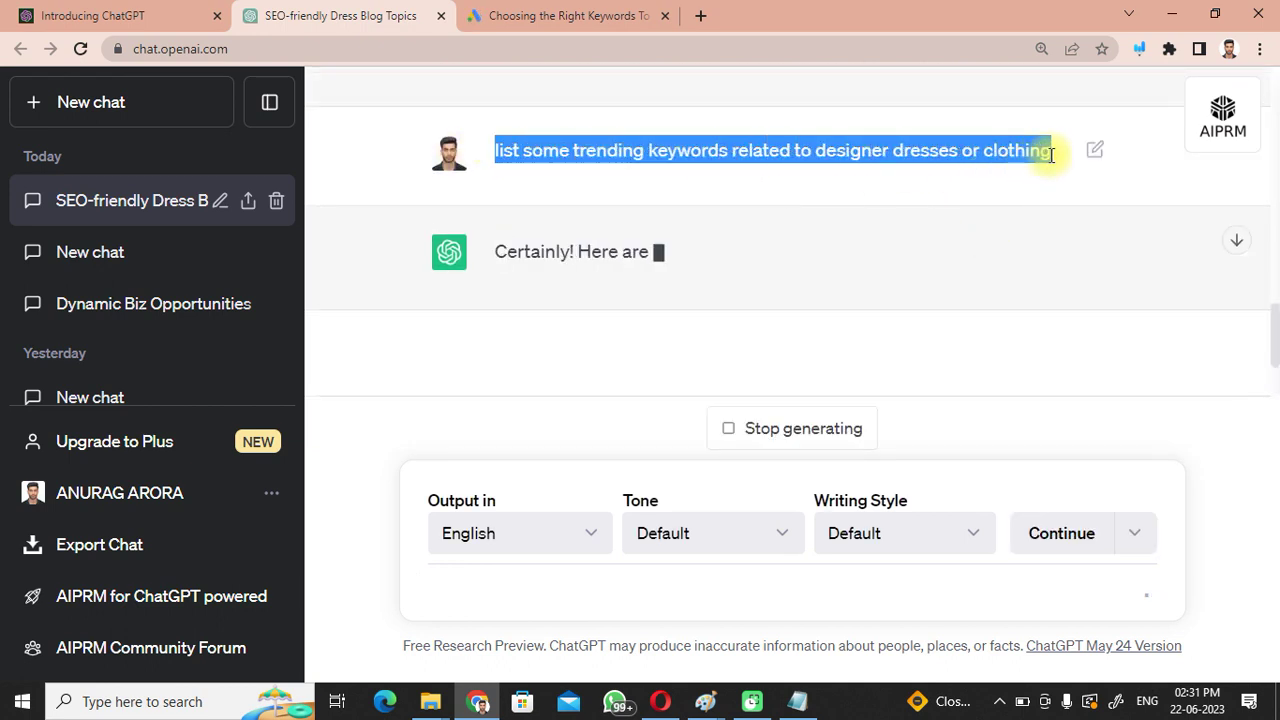
pyautogui.click(1041, 177)
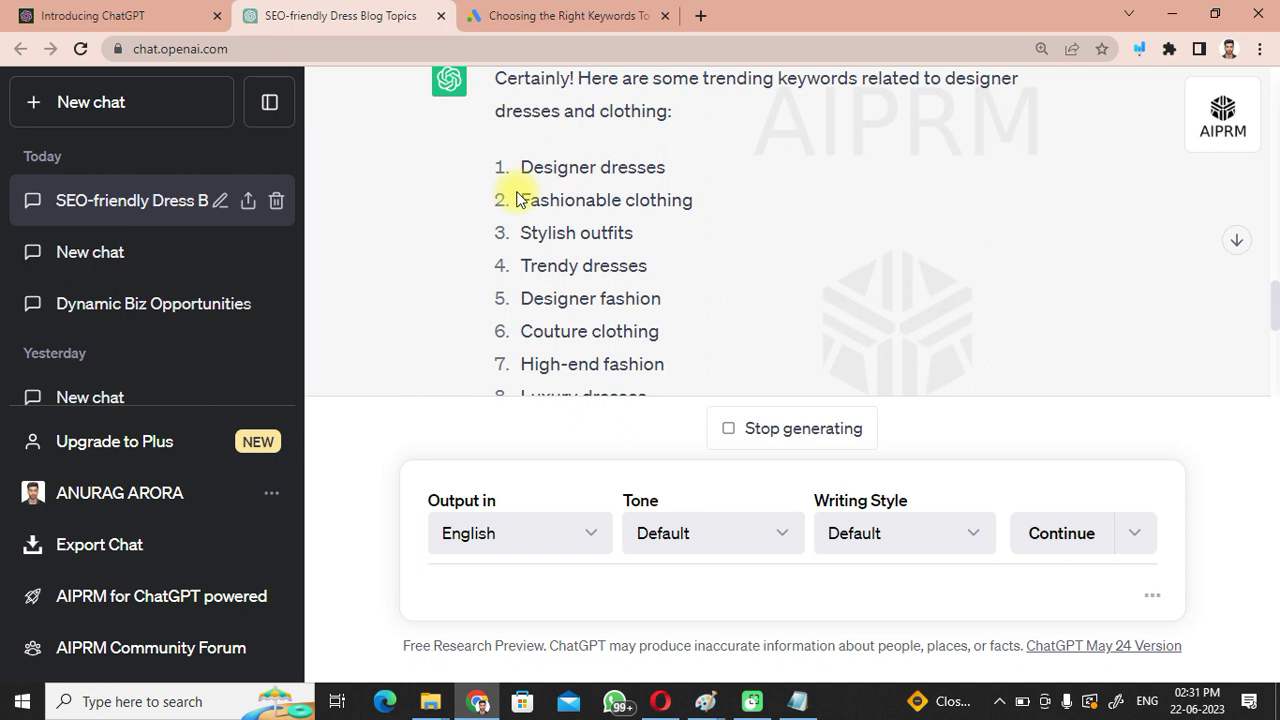
pyautogui.moveTo(516, 199); pyautogui.dragTo(690, 358)
pyautogui.hotkey('ctrl', 'c')
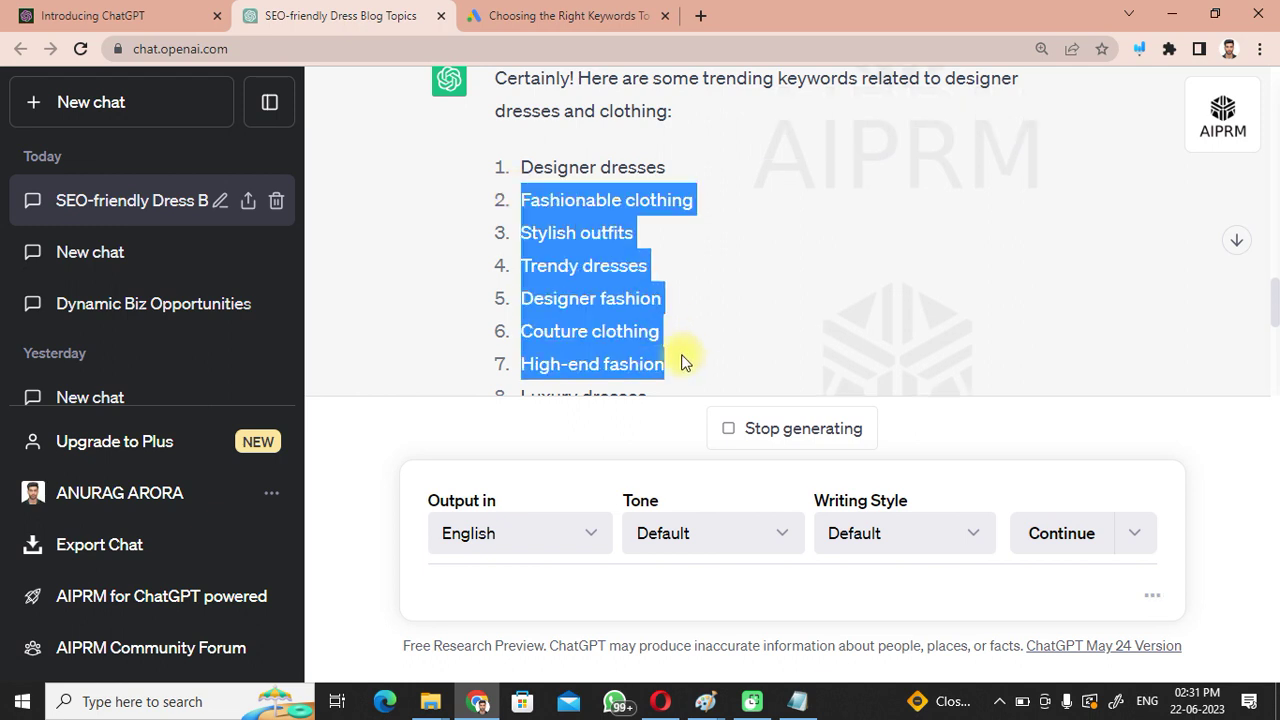
# - Enter Keyword Planner from the Google Ads page, choosing the second listed manager account and its managed customer account
pyautogui.click(563, 12)
pyautogui.click(403, 607)
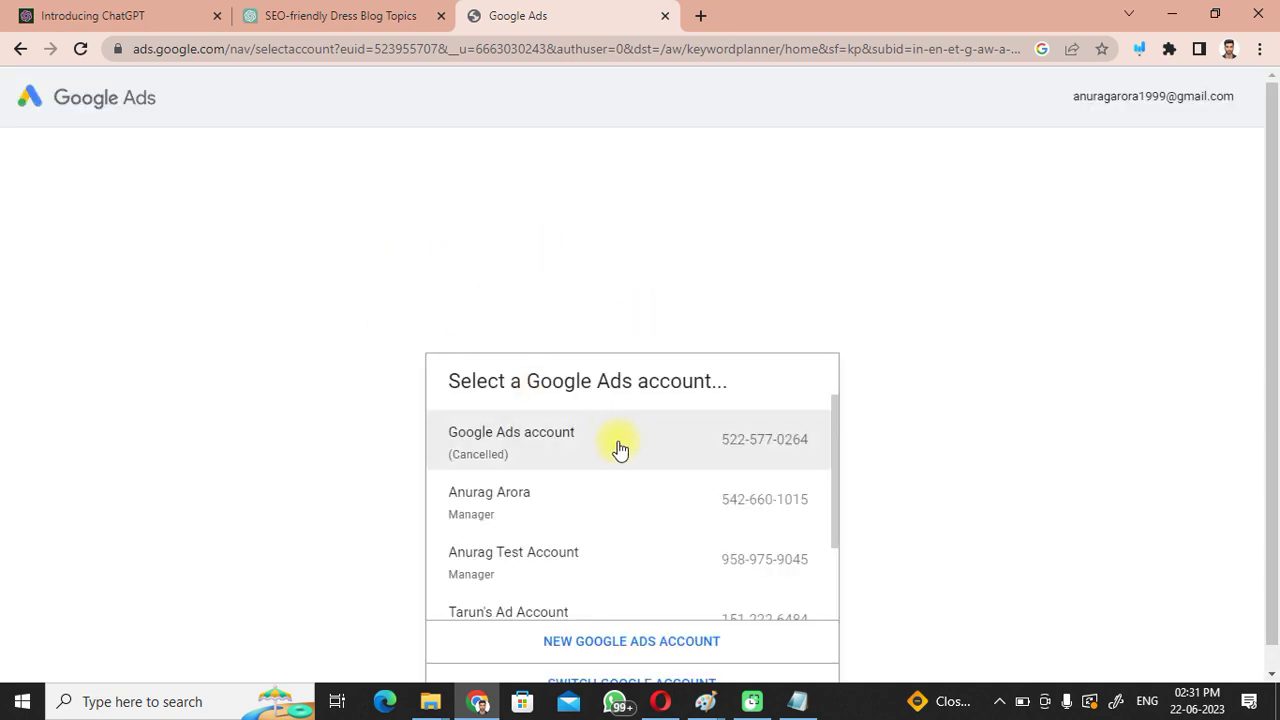
pyautogui.click(545, 505)
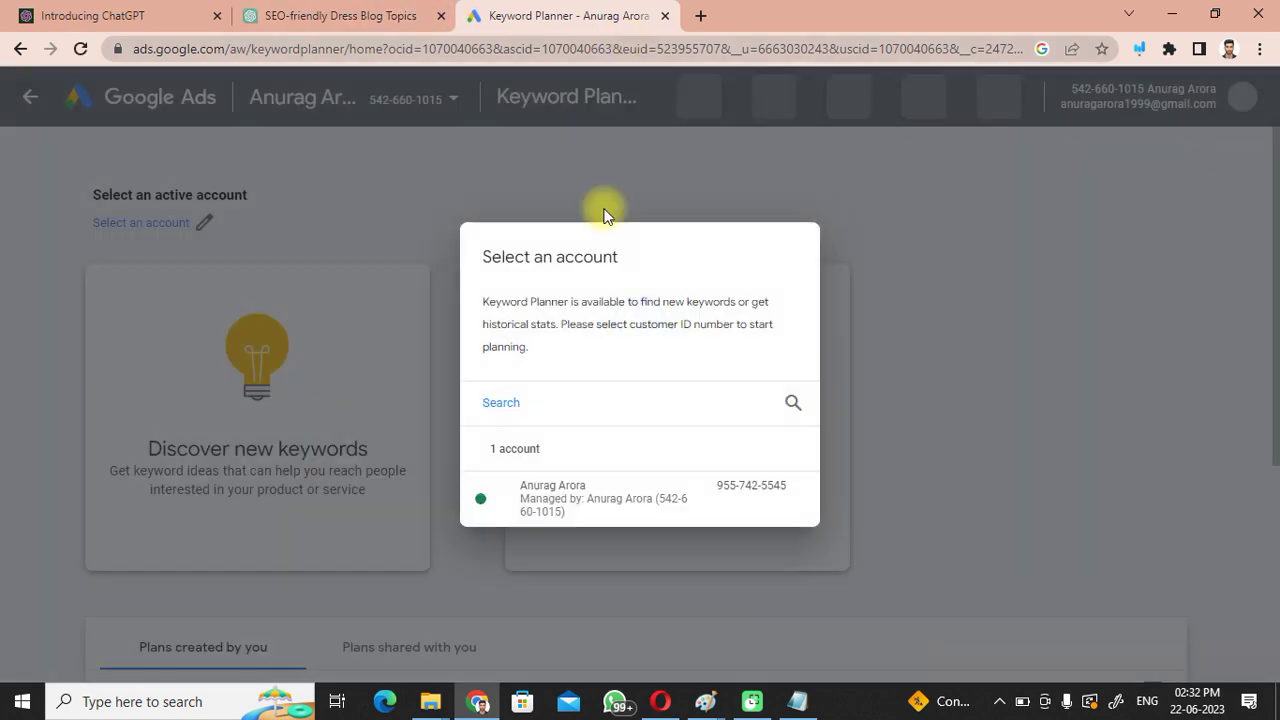
pyautogui.click(605, 510)
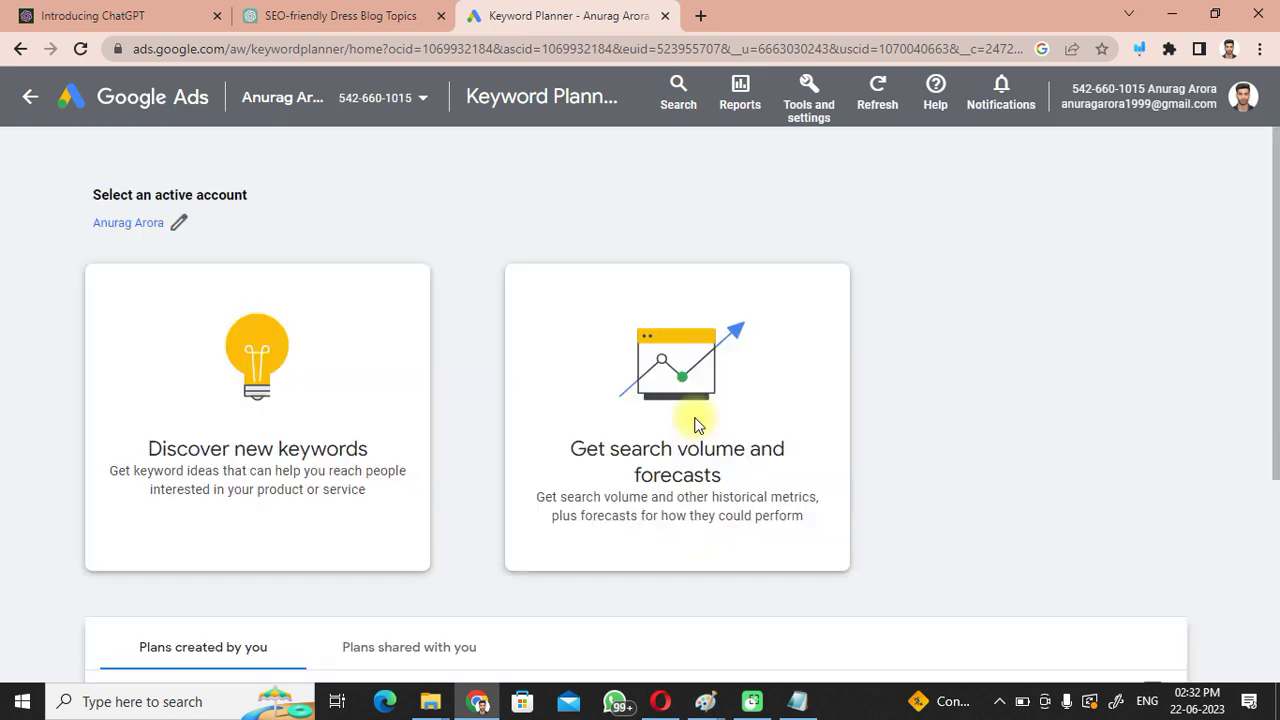
# - Get search volume and forecasts for the six copied keywords and review the metrics table of the saved keywords
pyautogui.click(695, 424)
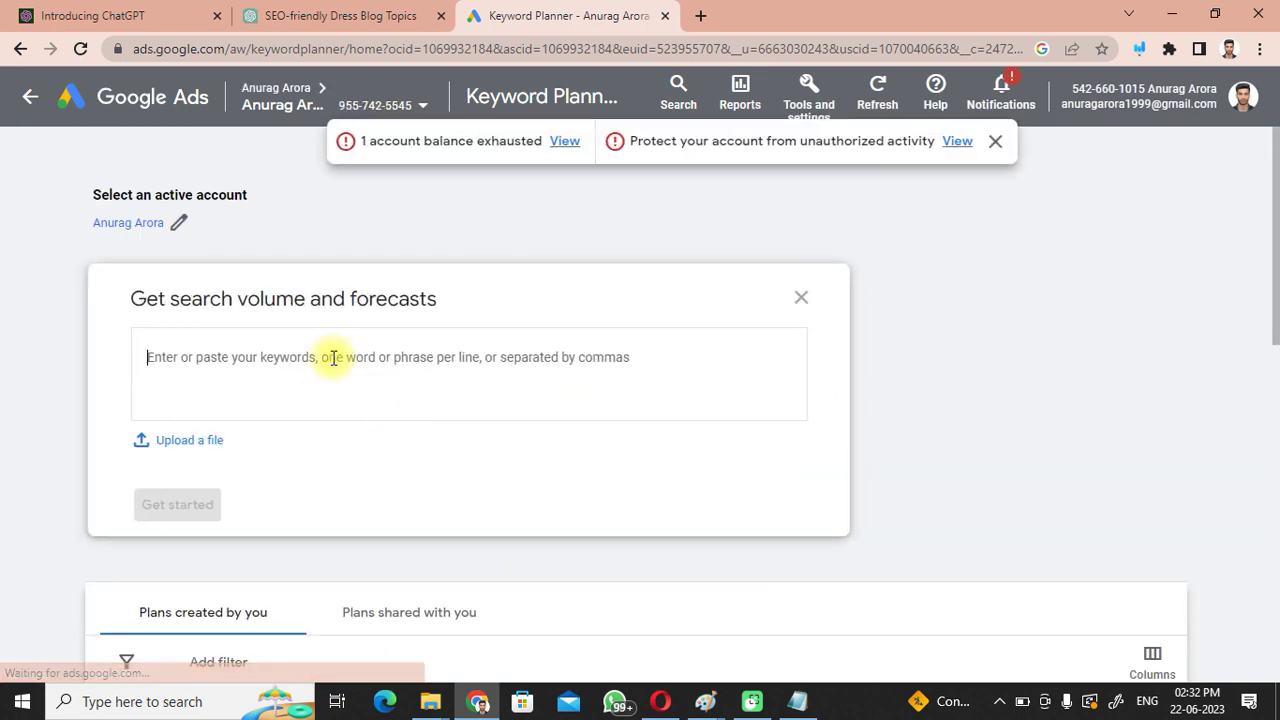
pyautogui.hotkey('ctrl', 'v')
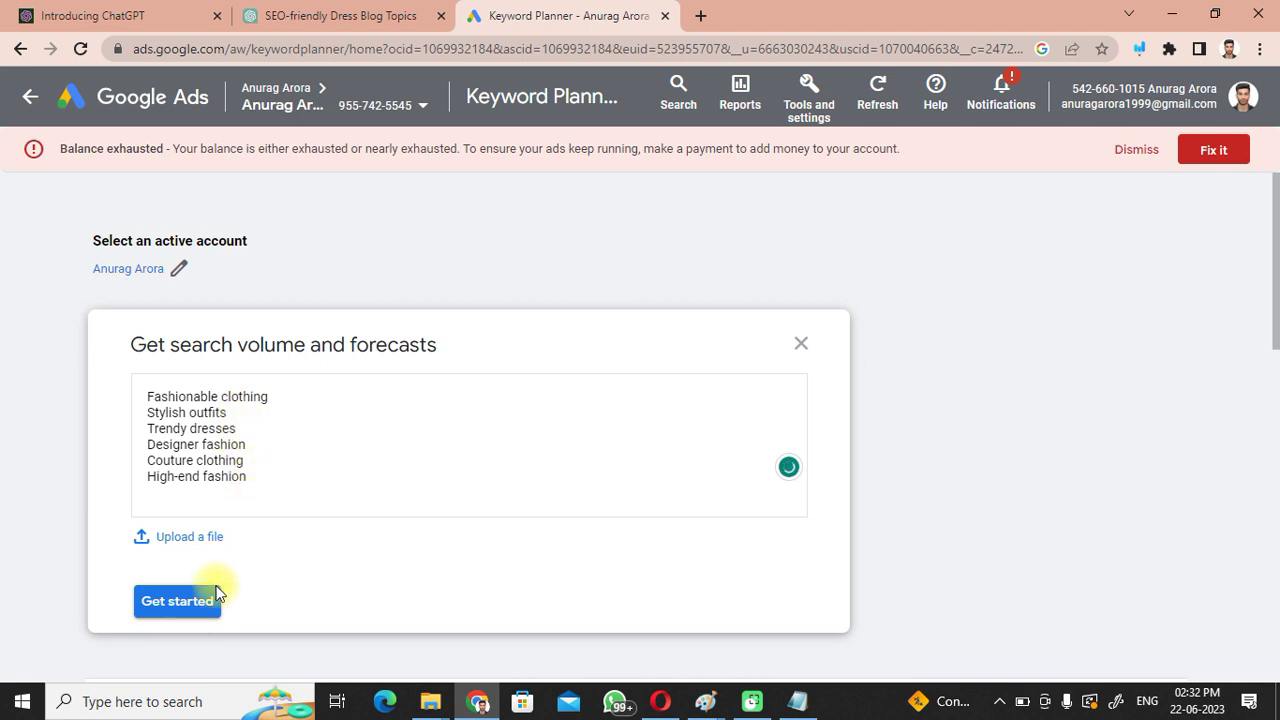
pyautogui.click(206, 606)
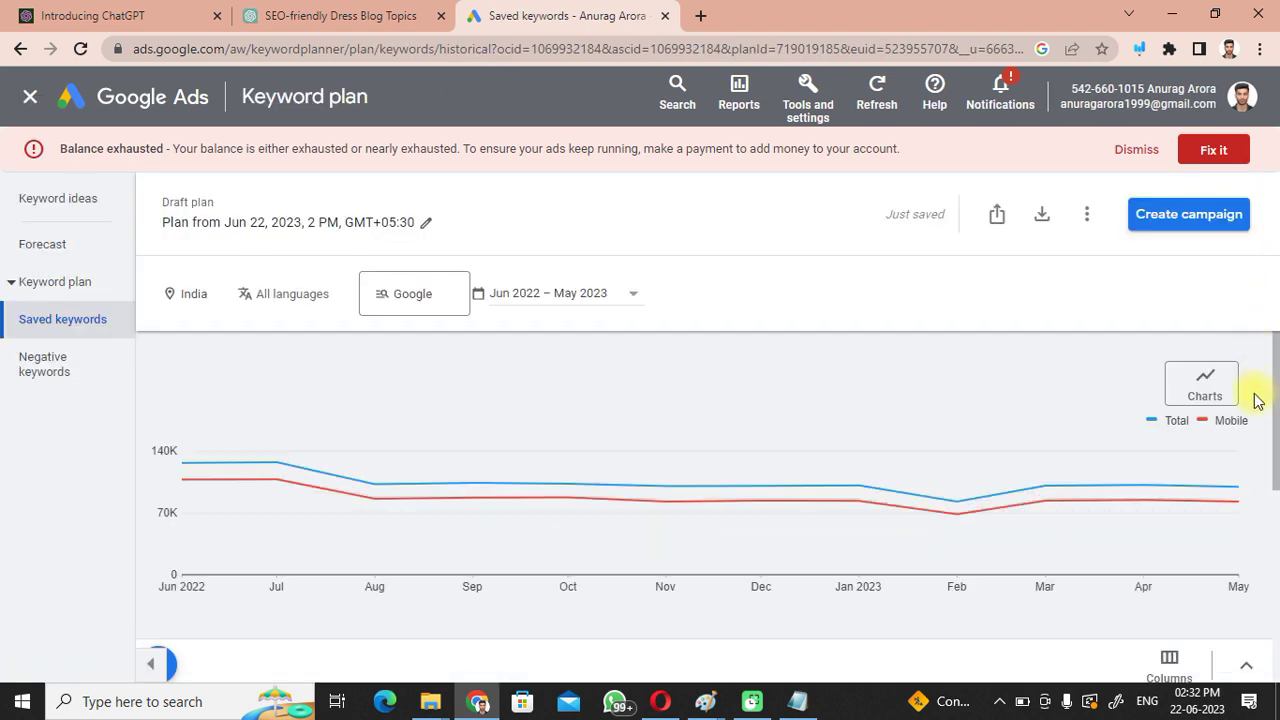
pyautogui.scroll(-3, 1252, 445)
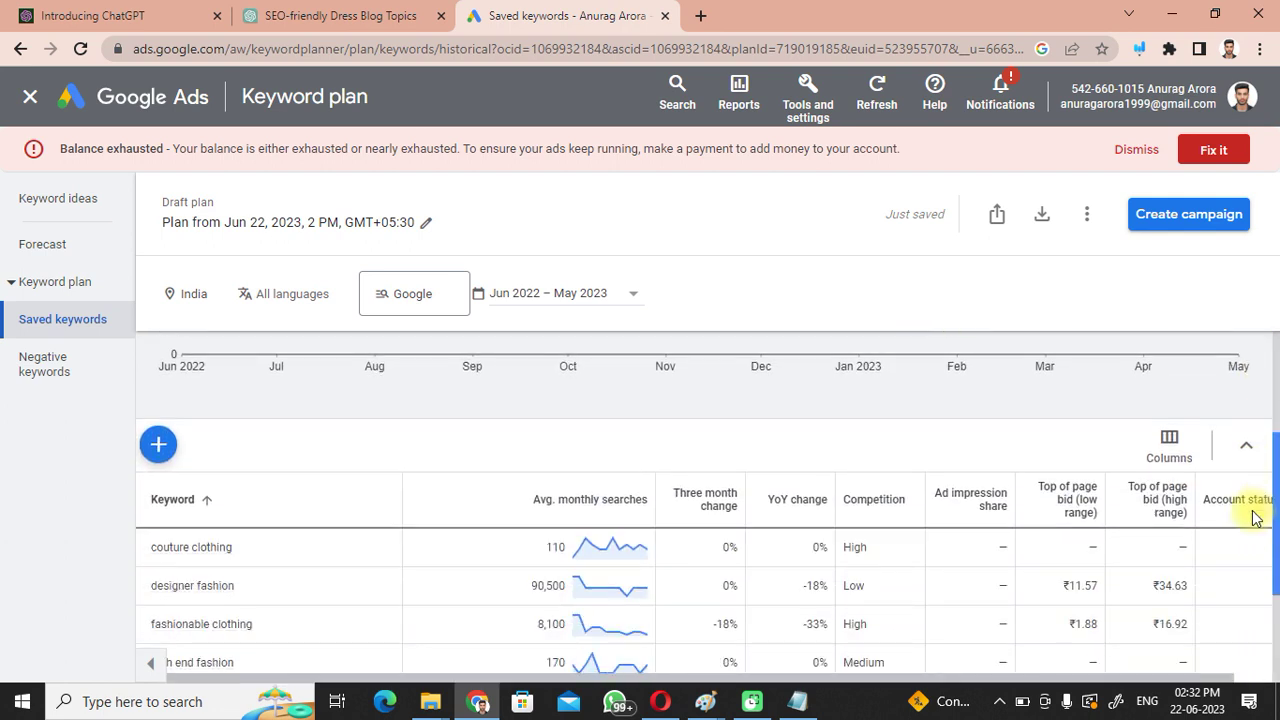
pyautogui.scroll(-3, 1255, 515)
pyautogui.scroll(1, 1251, 543)
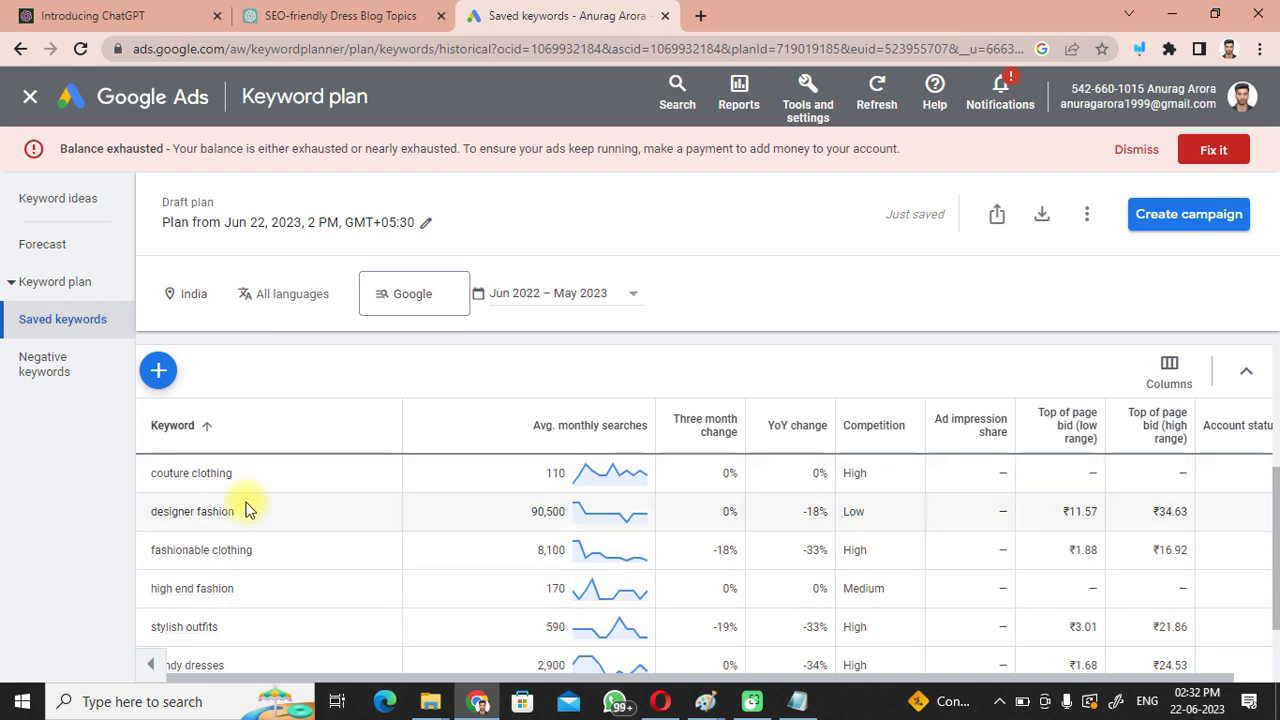
# - Look through ChatGPT's keyword and blog topic lists, and return to the saved keywords in Keyword Planner
pyautogui.click(355, 12)
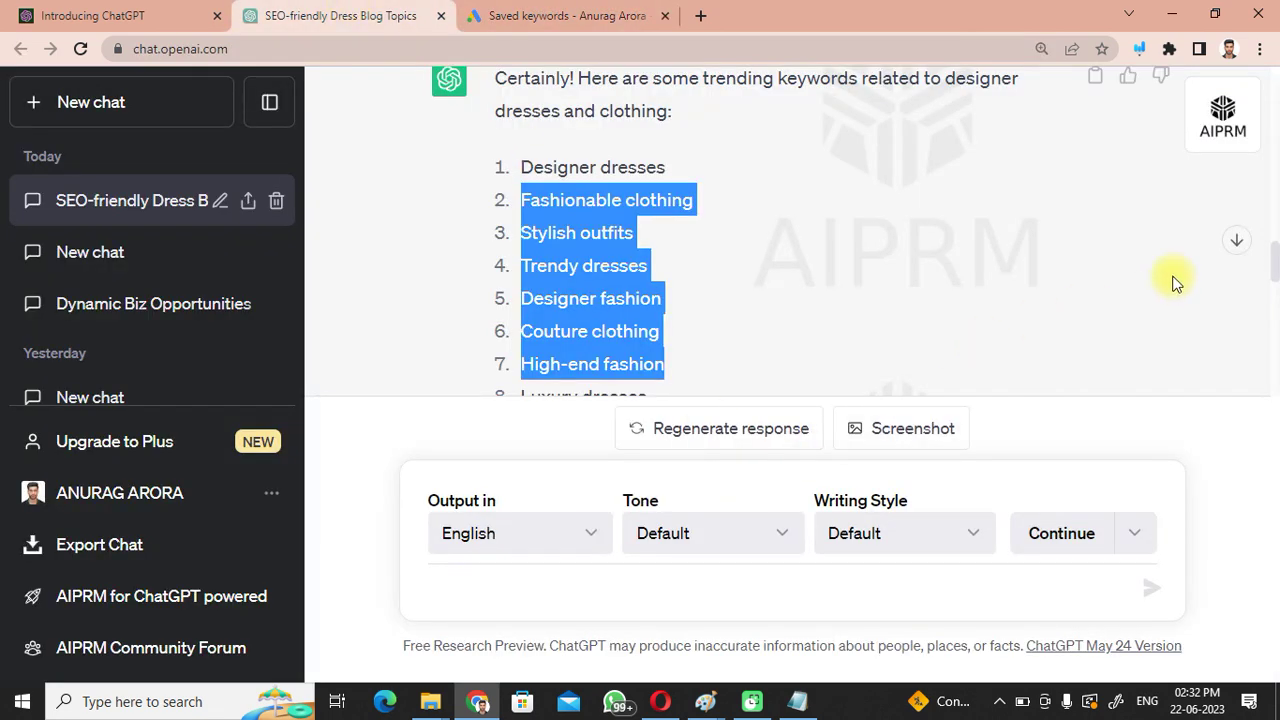
pyautogui.click(1128, 297)
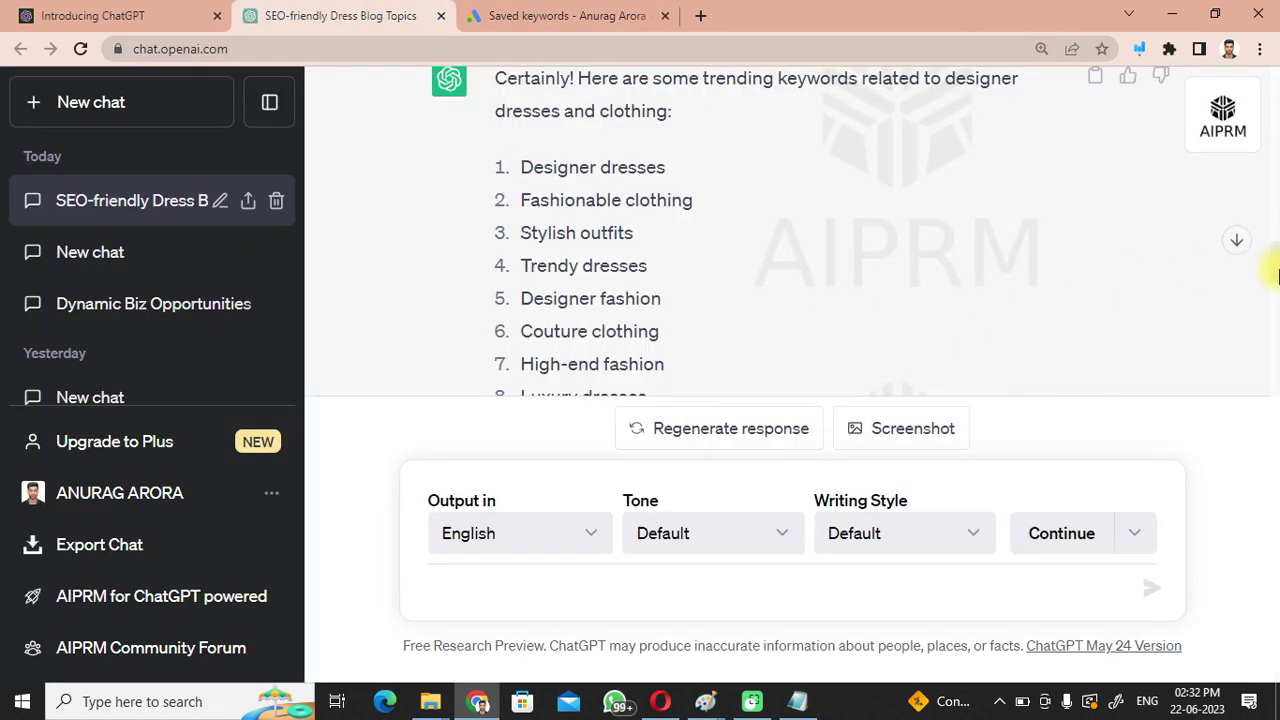
pyautogui.scroll(2, 1276, 245)
pyautogui.scroll(-6, 1270, 200)
pyautogui.scroll(3, 1270, 200)
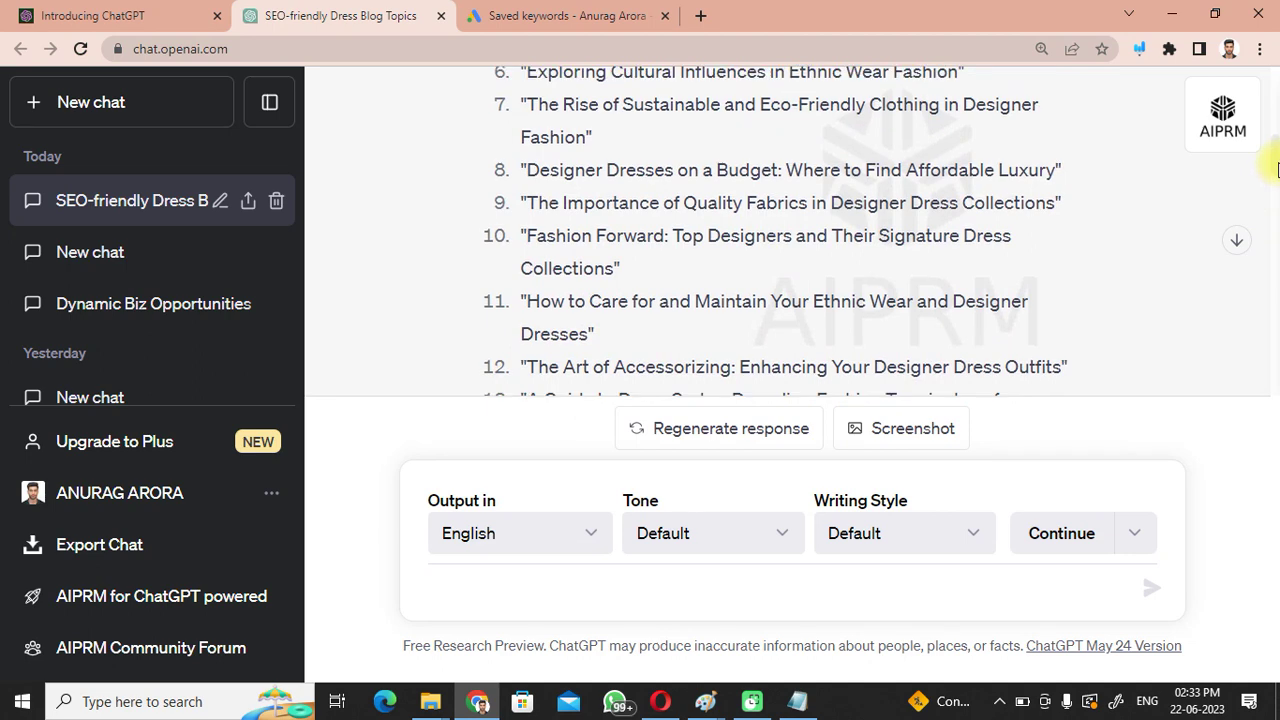
pyautogui.click(532, 14)
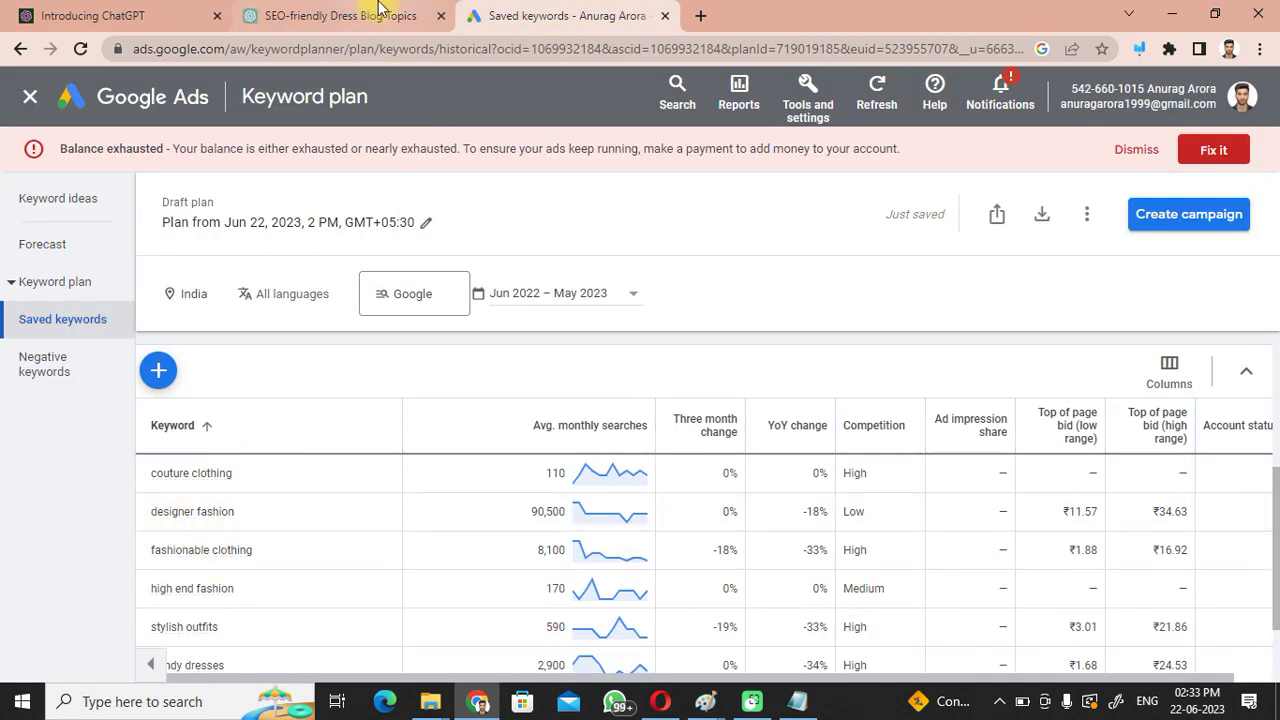
# - Draft the ChatGPT prompt "Write a blog post on the topic :- 10 Must-Have Designer Dresses Every Fashionista Needs in around 1000 words using Focus keyword as"
pyautogui.click(345, 15)
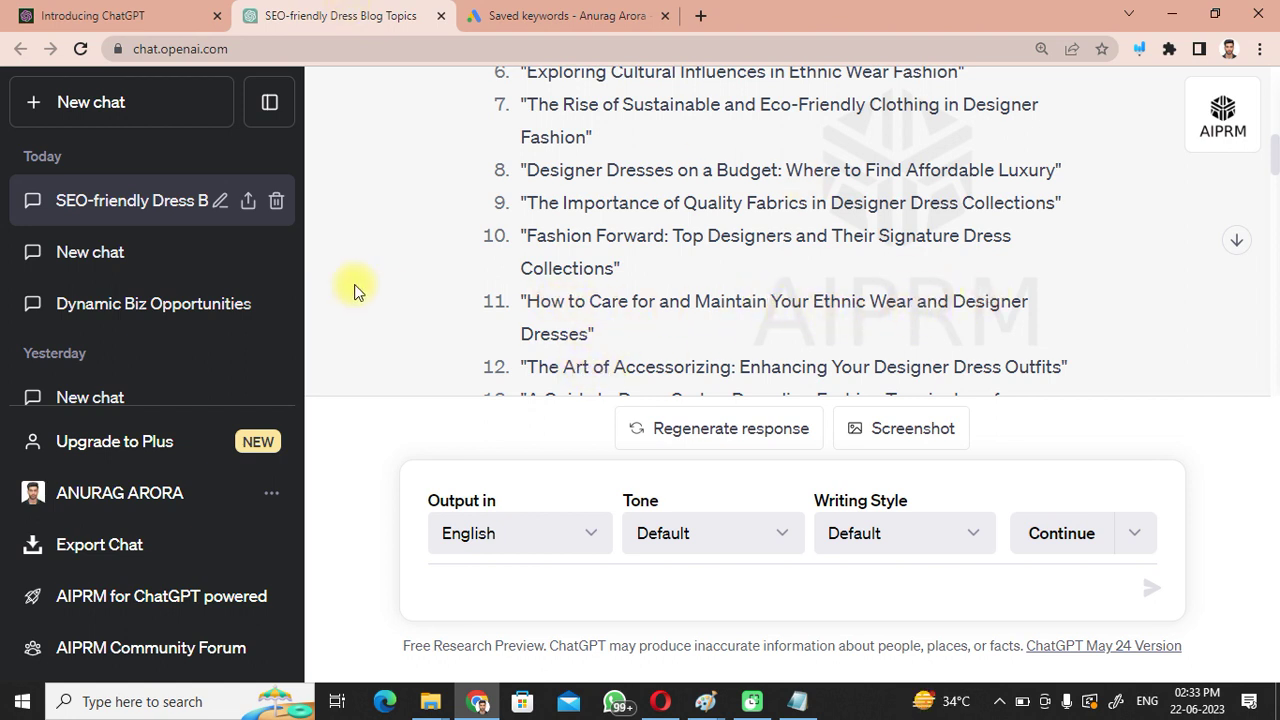
pyautogui.scroll(1, 1275, 168)
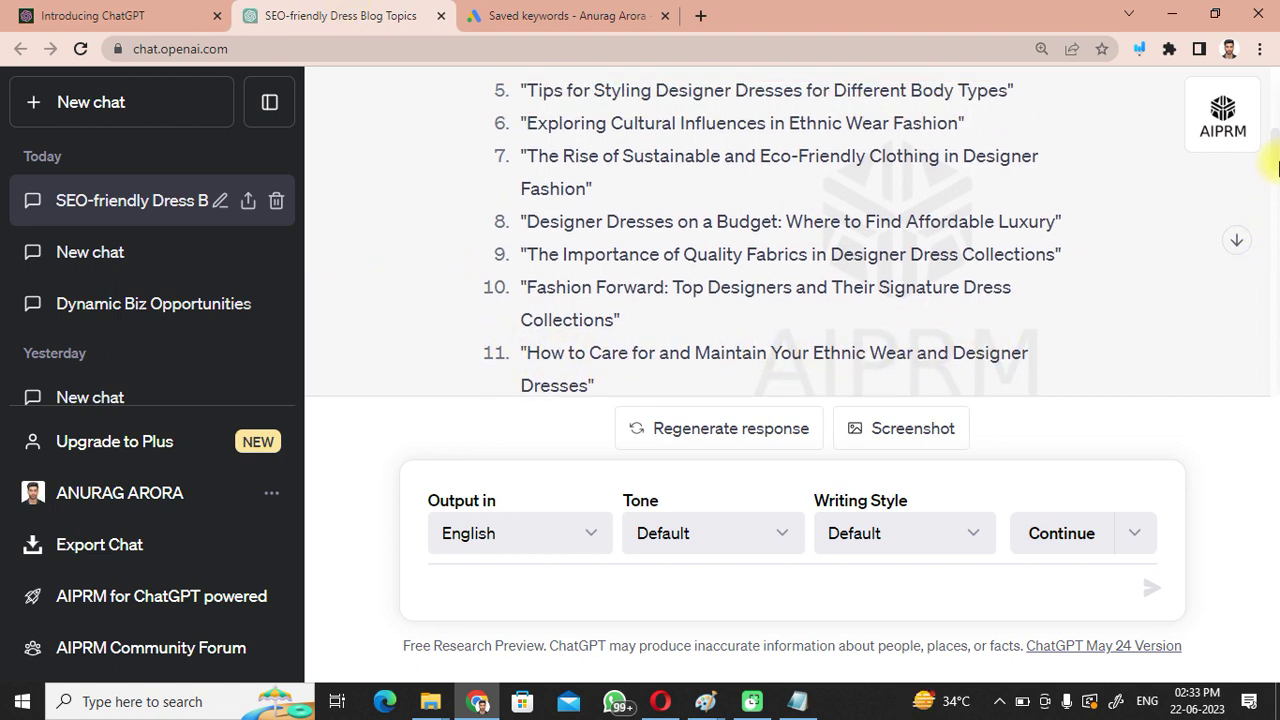
pyautogui.scroll(1, 1275, 168)
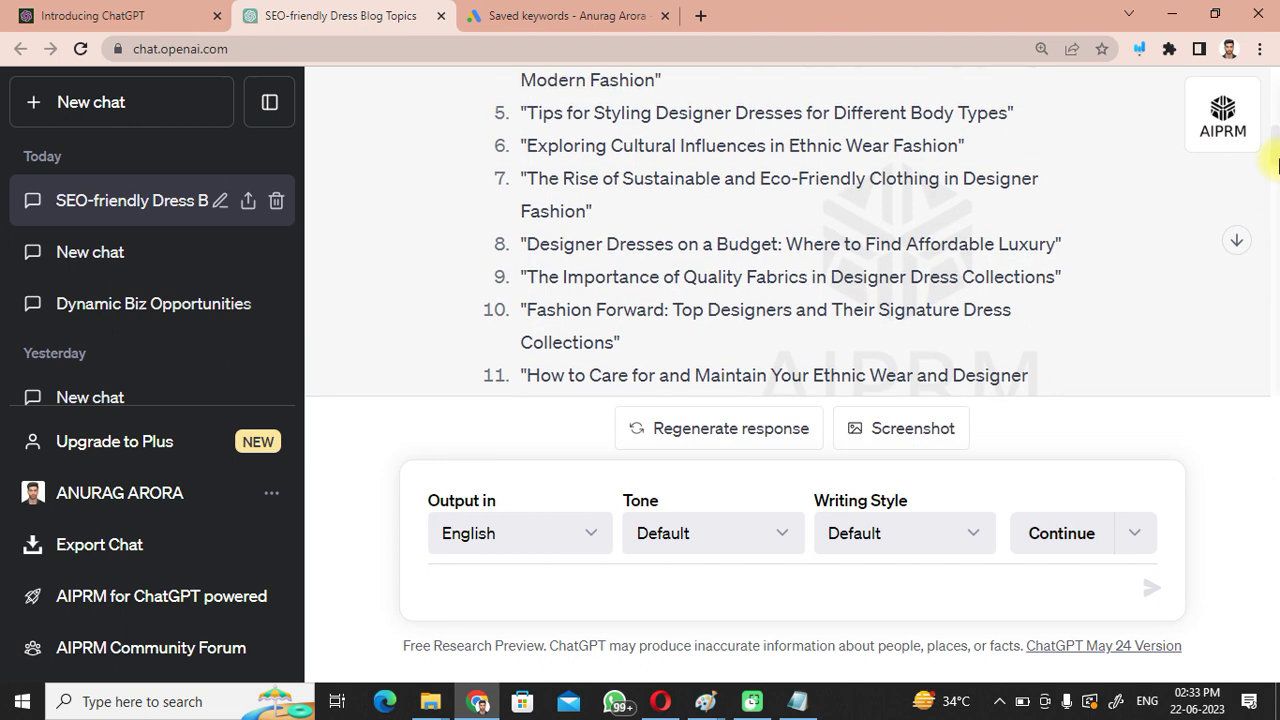
pyautogui.moveTo(1277, 165); pyautogui.dragTo(1277, 142)
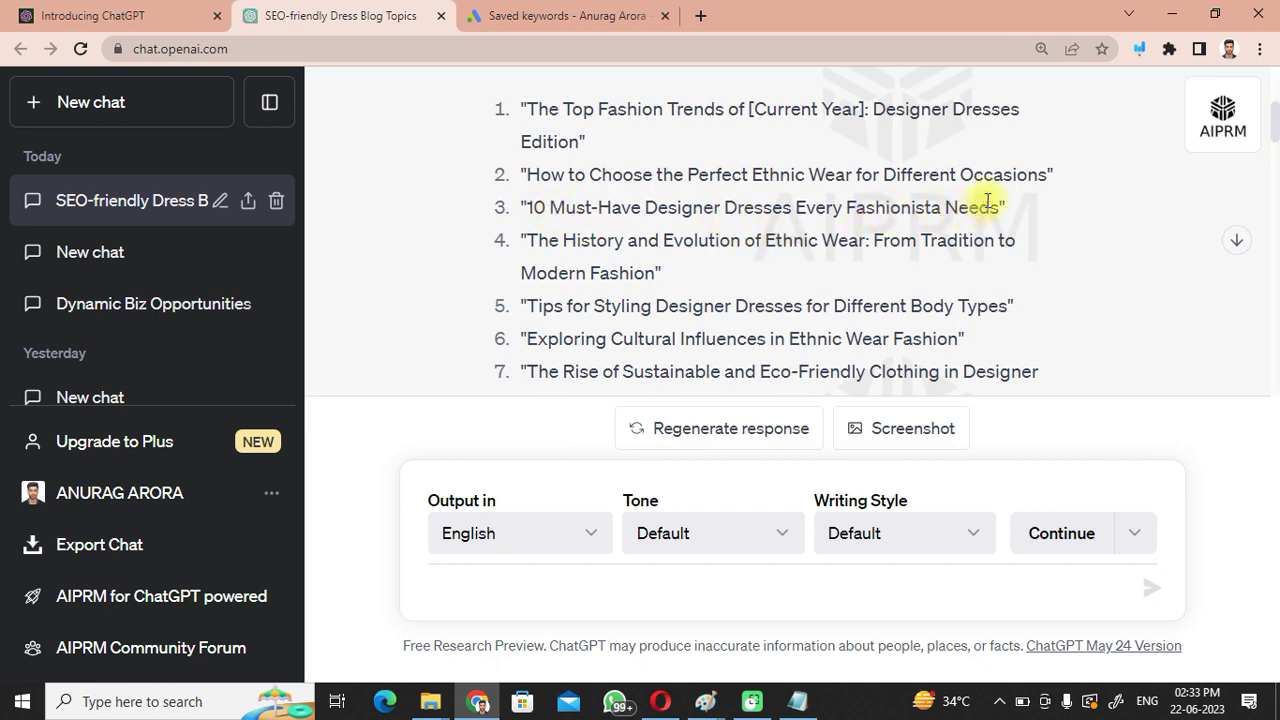
pyautogui.moveTo(530, 210); pyautogui.dragTo(988, 204)
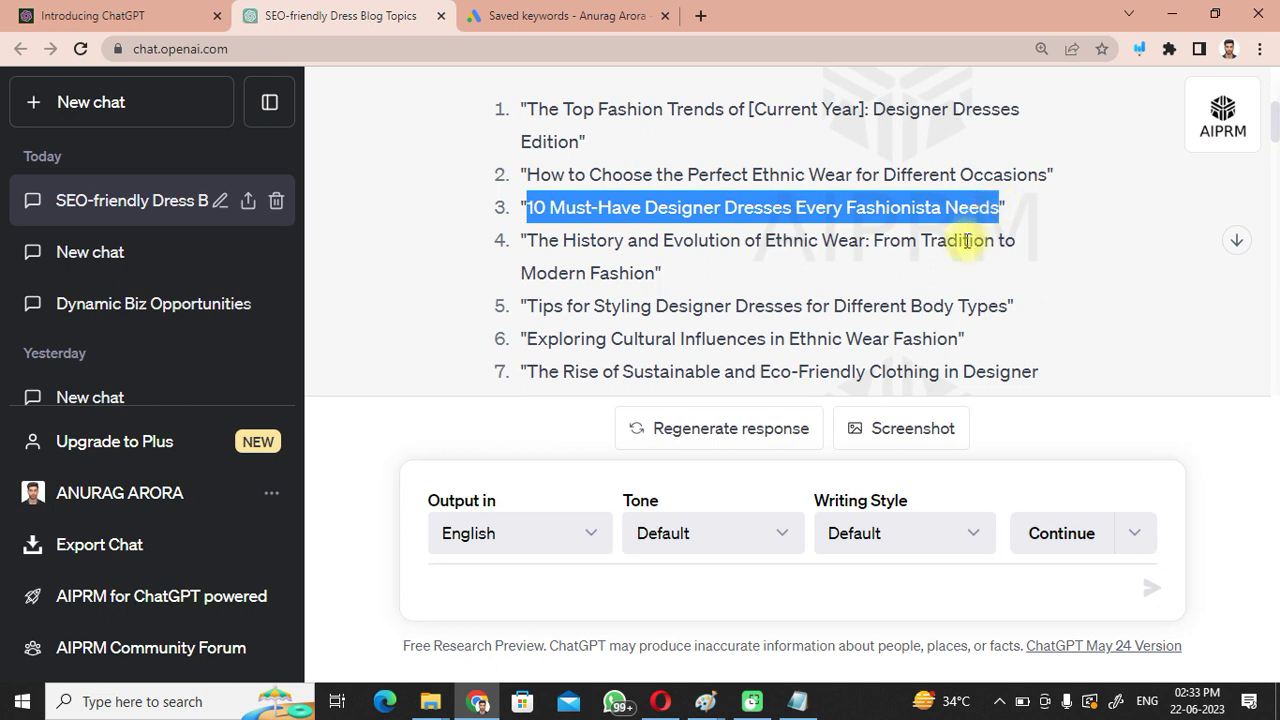
pyautogui.click(506, 587)
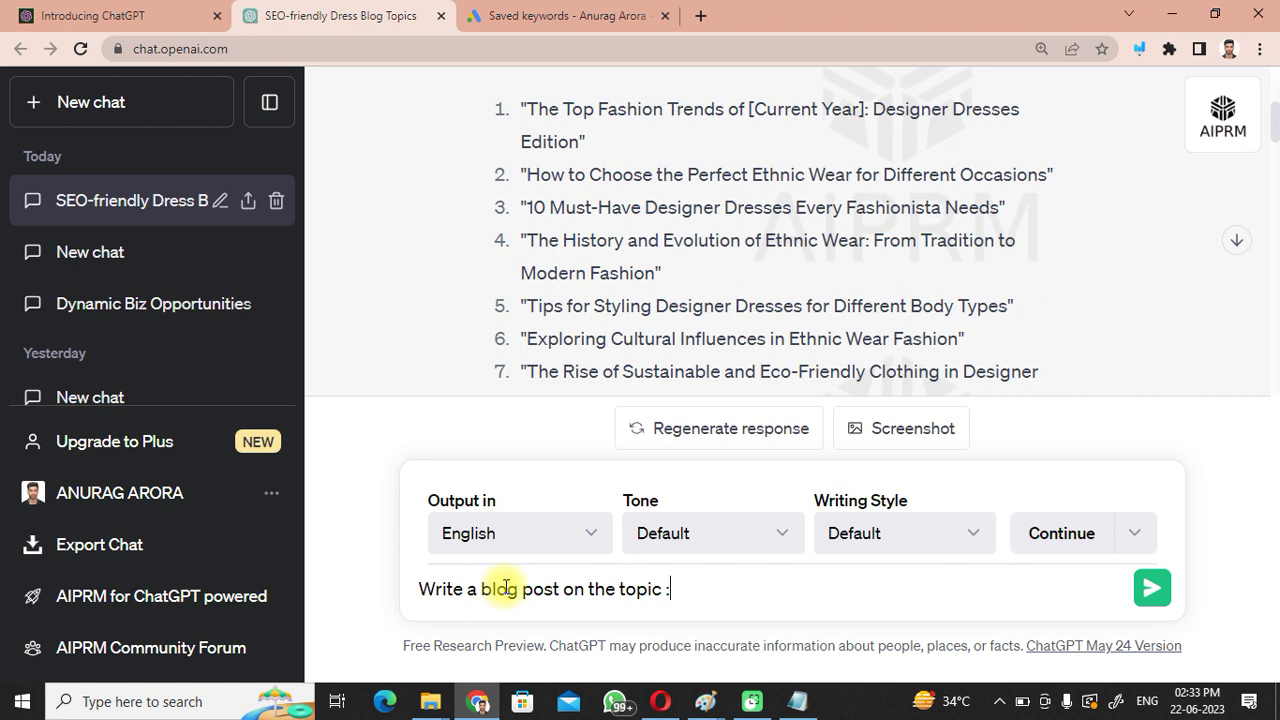
pyautogui.write('10 Must-Have Designer Dresses Every Fashionista Needs')
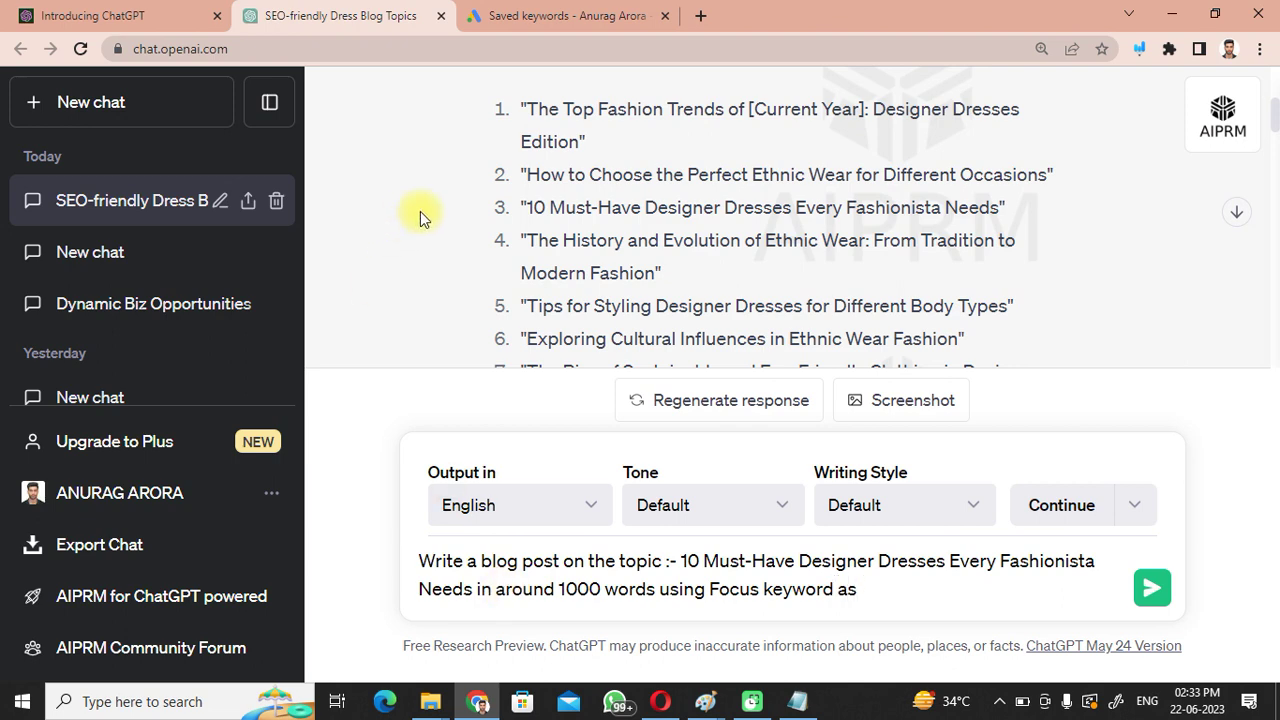
# - Copy the keyword "designer fashion" from the saved keywords in Keyword Planner and append it to the drafted ChatGPT prompt as the focus keyword
pyautogui.click(565, 15)
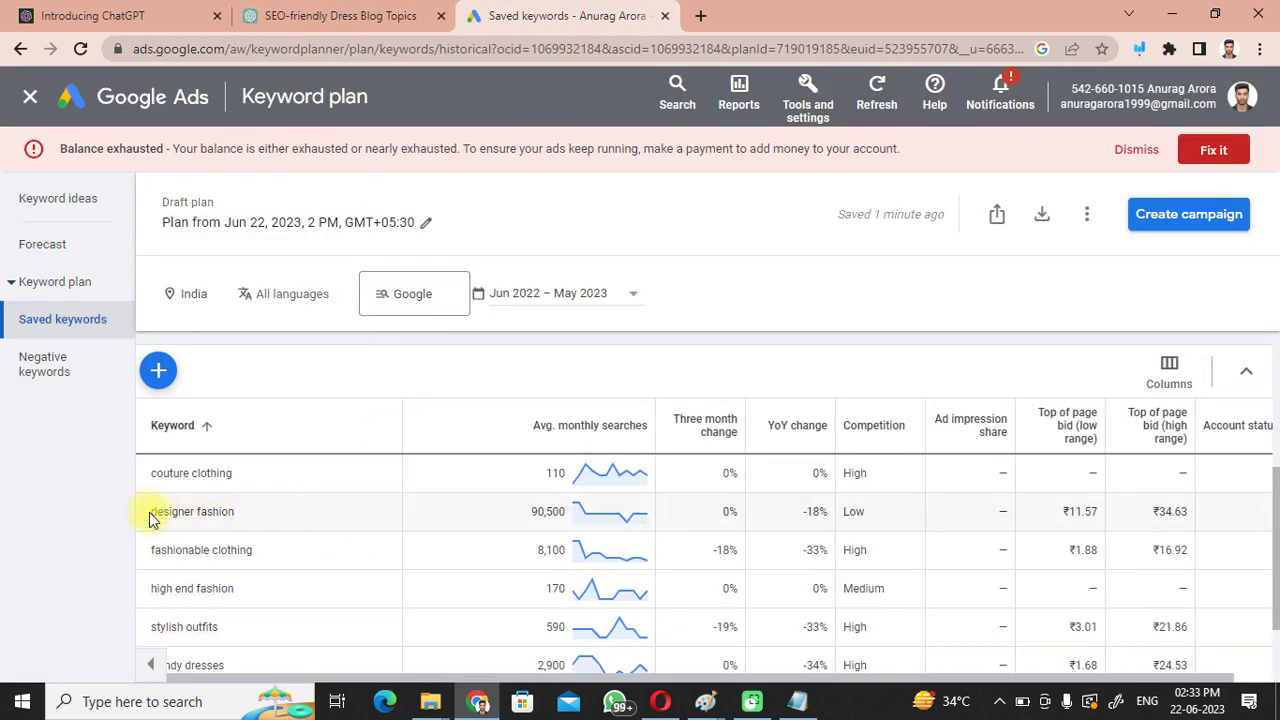
pyautogui.moveTo(152, 521); pyautogui.dragTo(1210, 668)
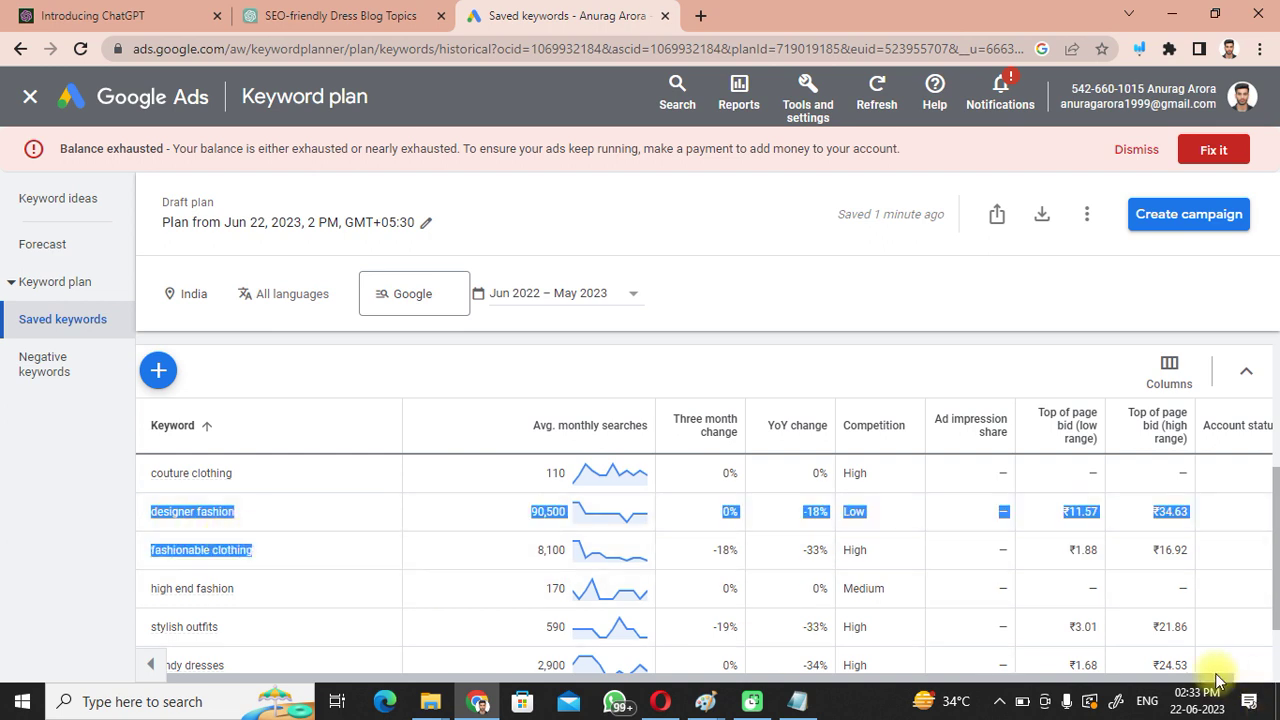
pyautogui.click(278, 518)
pyautogui.moveTo(278, 518); pyautogui.dragTo(157, 514)
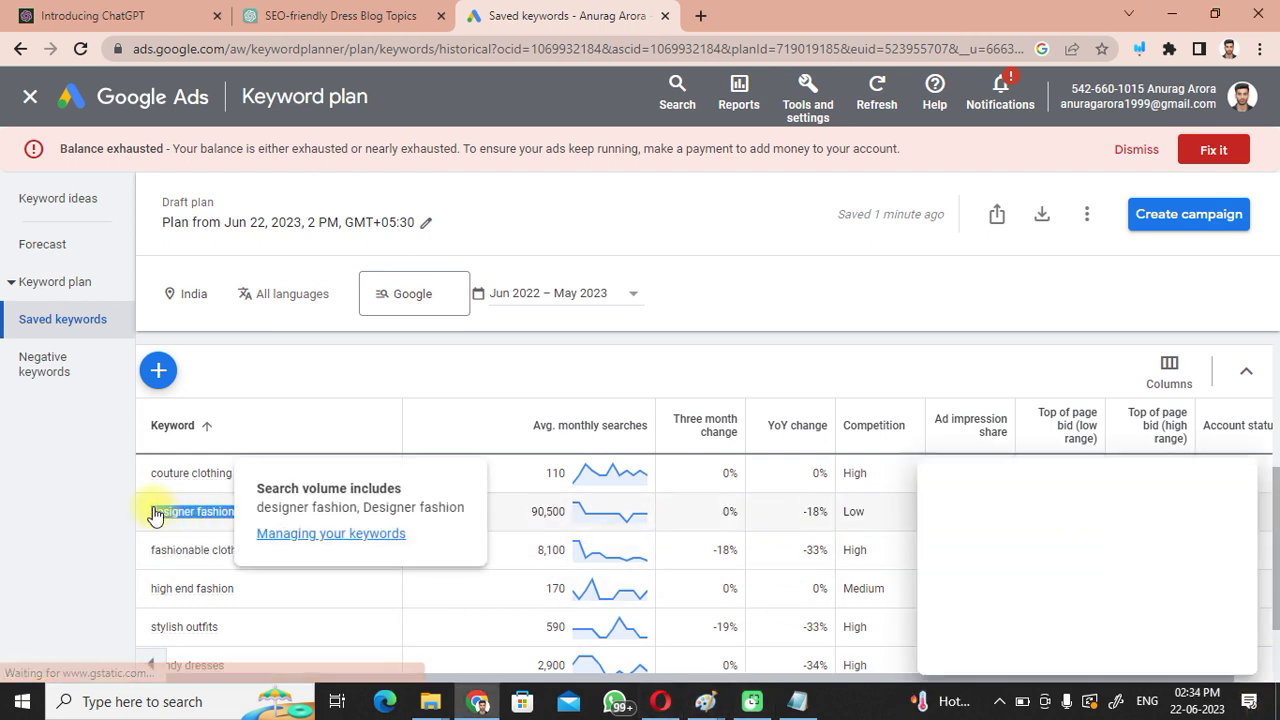
pyautogui.click(371, 17)
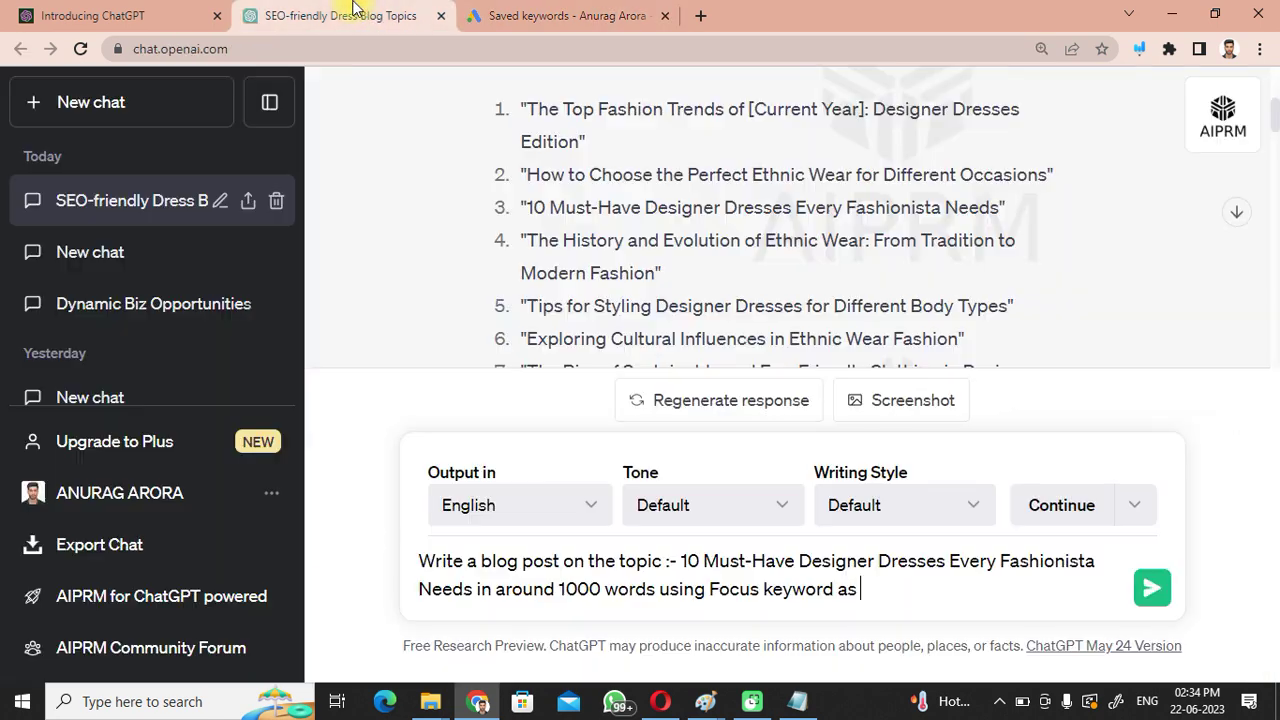
pyautogui.click(892, 597)
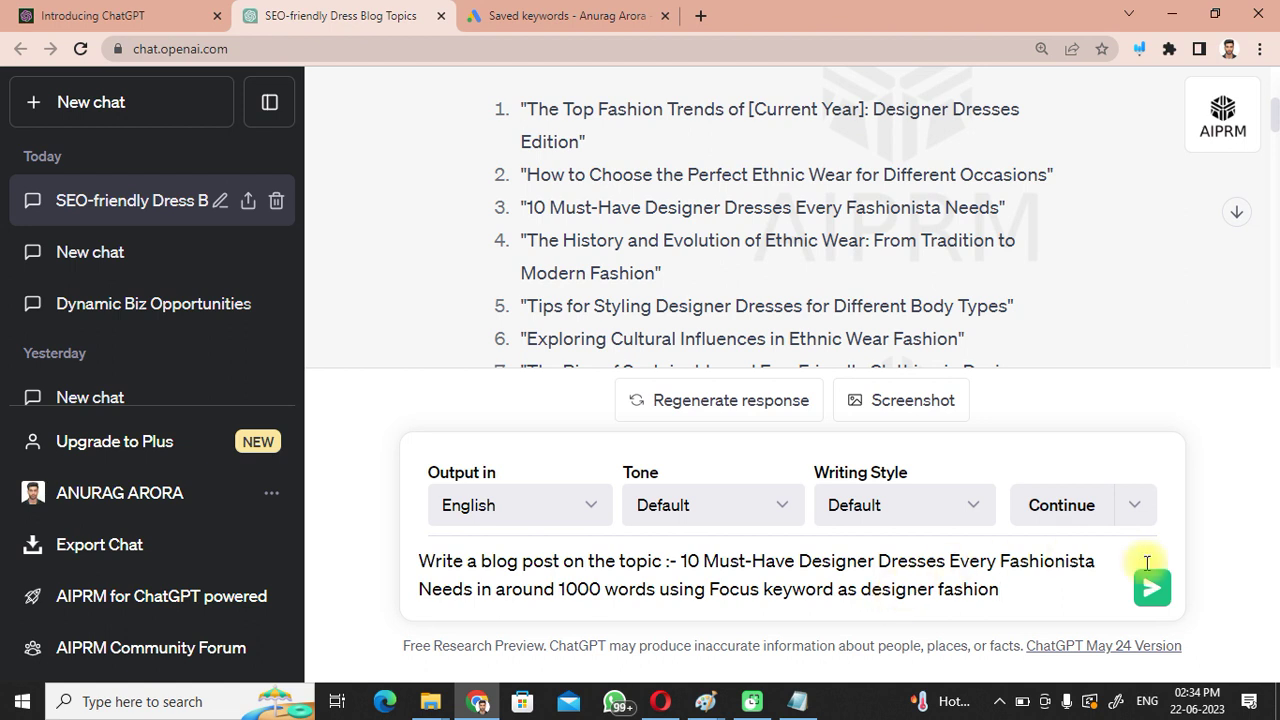
# - Copy the completed blog post prompt and start a new ChatGPT chat
pyautogui.moveTo(1017, 593); pyautogui.dragTo(421, 527)
pyautogui.hotkey('ctrl', 'c')
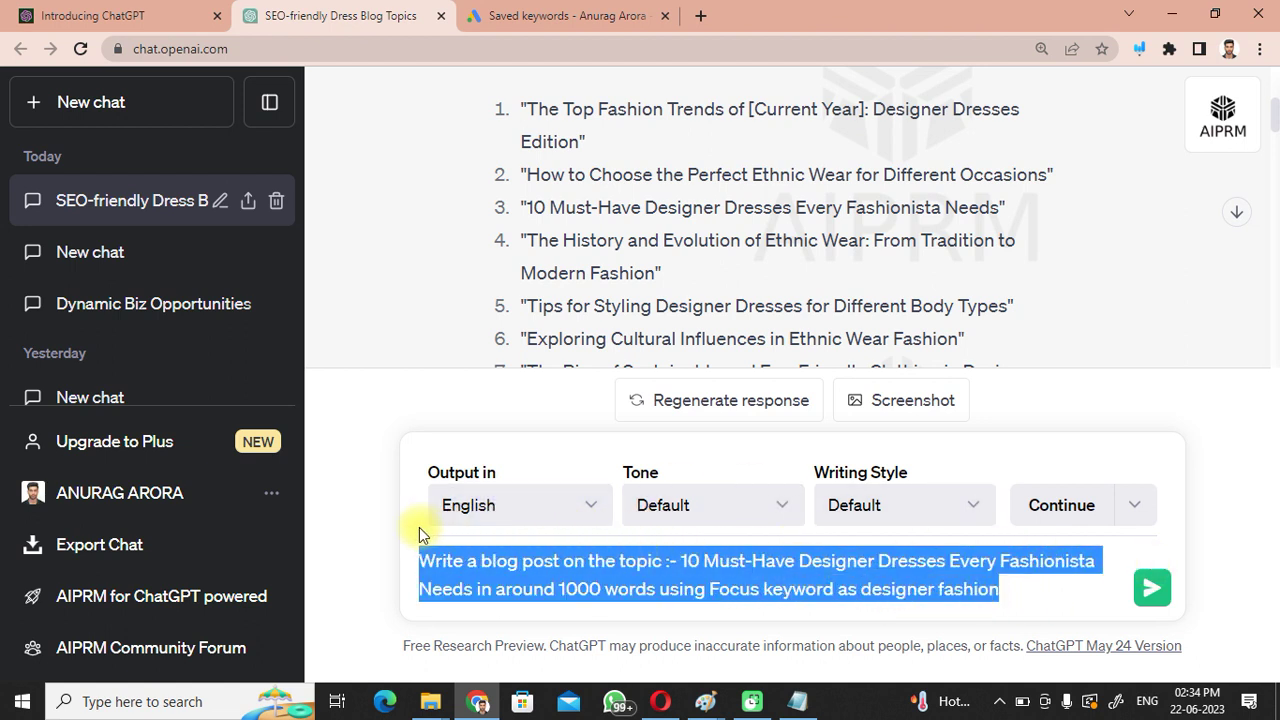
pyautogui.click(101, 114)
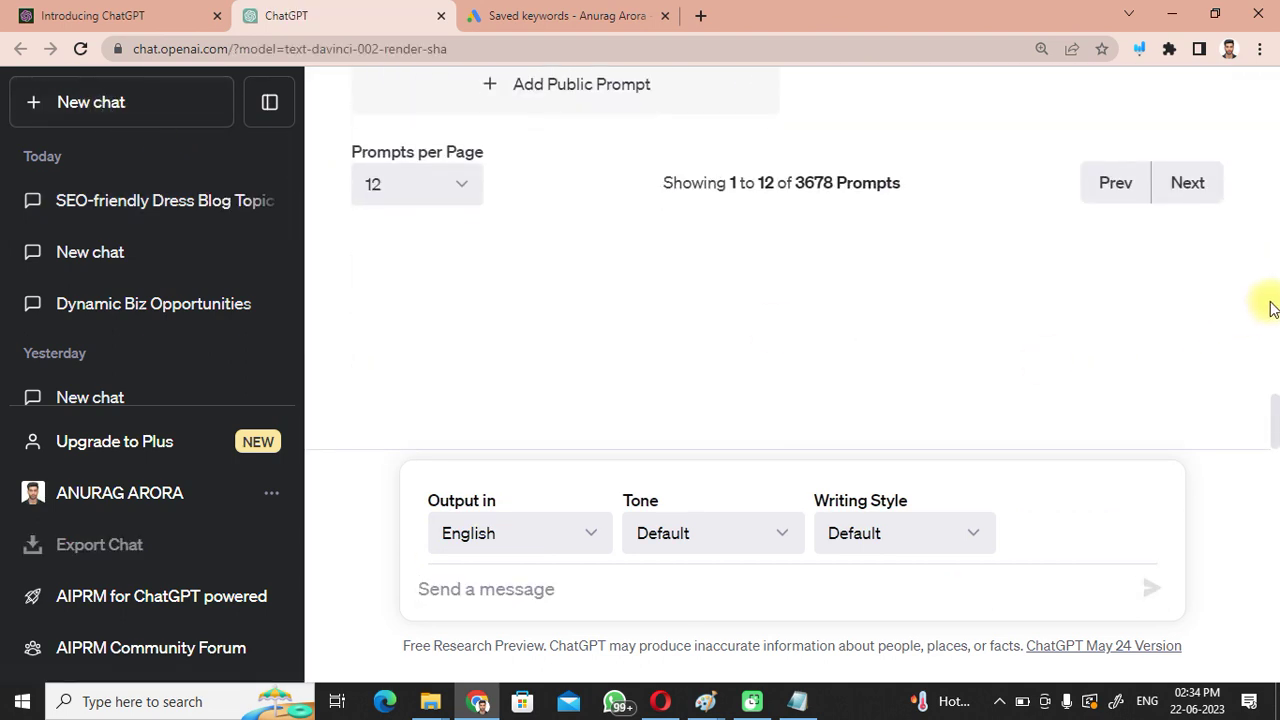
# - Choose the AIPRM prompt "Human Written |100% Unique |SEO Optimized Article" and submit the copied blog post prompt with it
pyautogui.moveTo(1275, 432); pyautogui.dragTo(1279, 262)
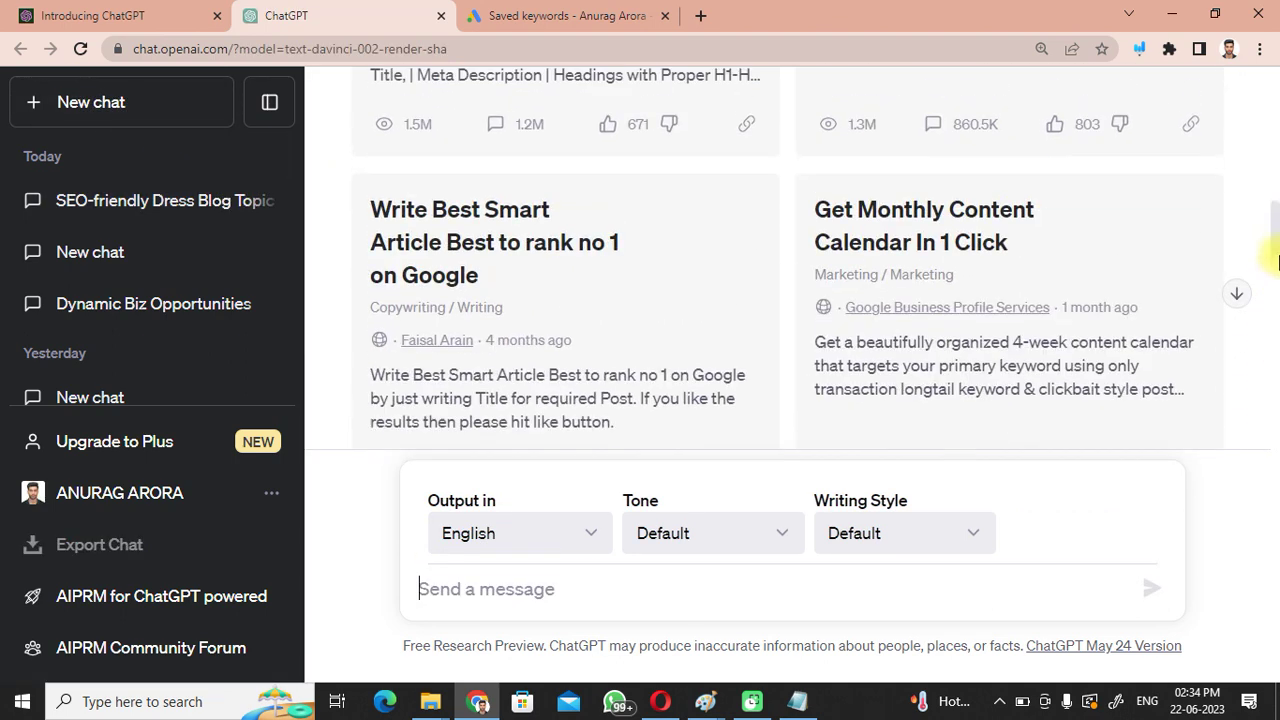
pyautogui.scroll(-1, 486, 100)
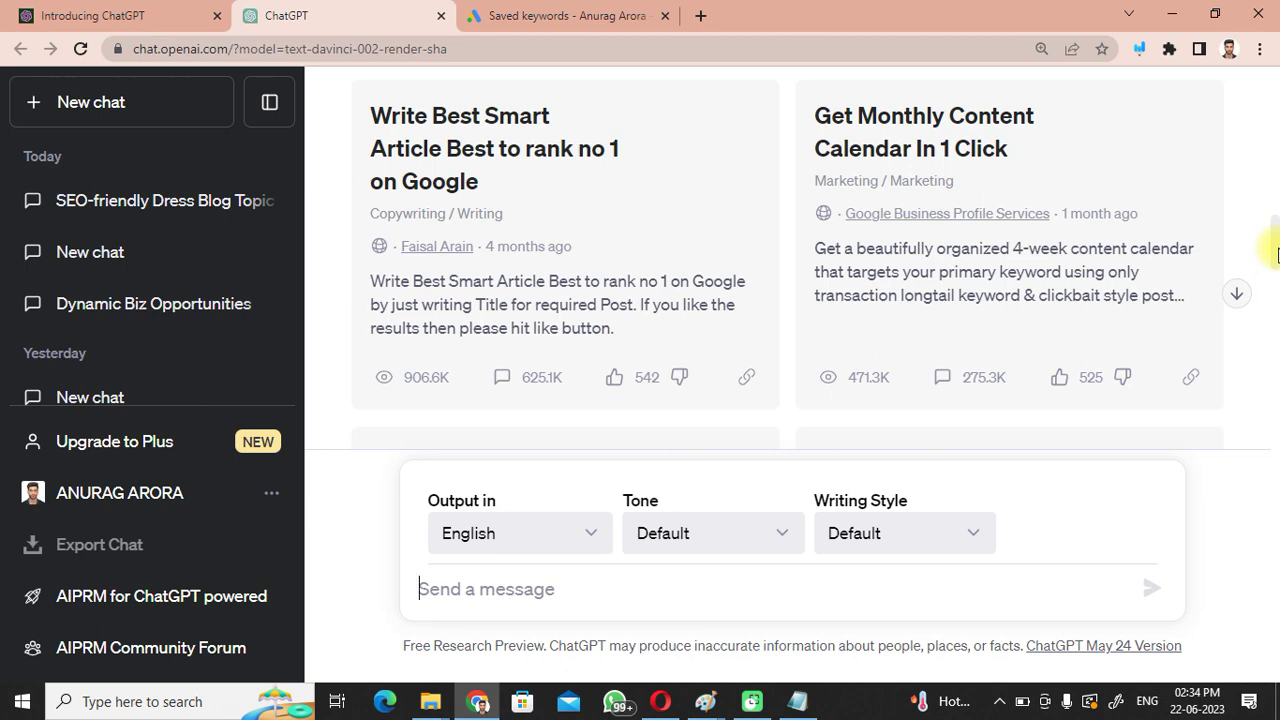
pyautogui.moveTo(1276, 254); pyautogui.dragTo(1276, 138)
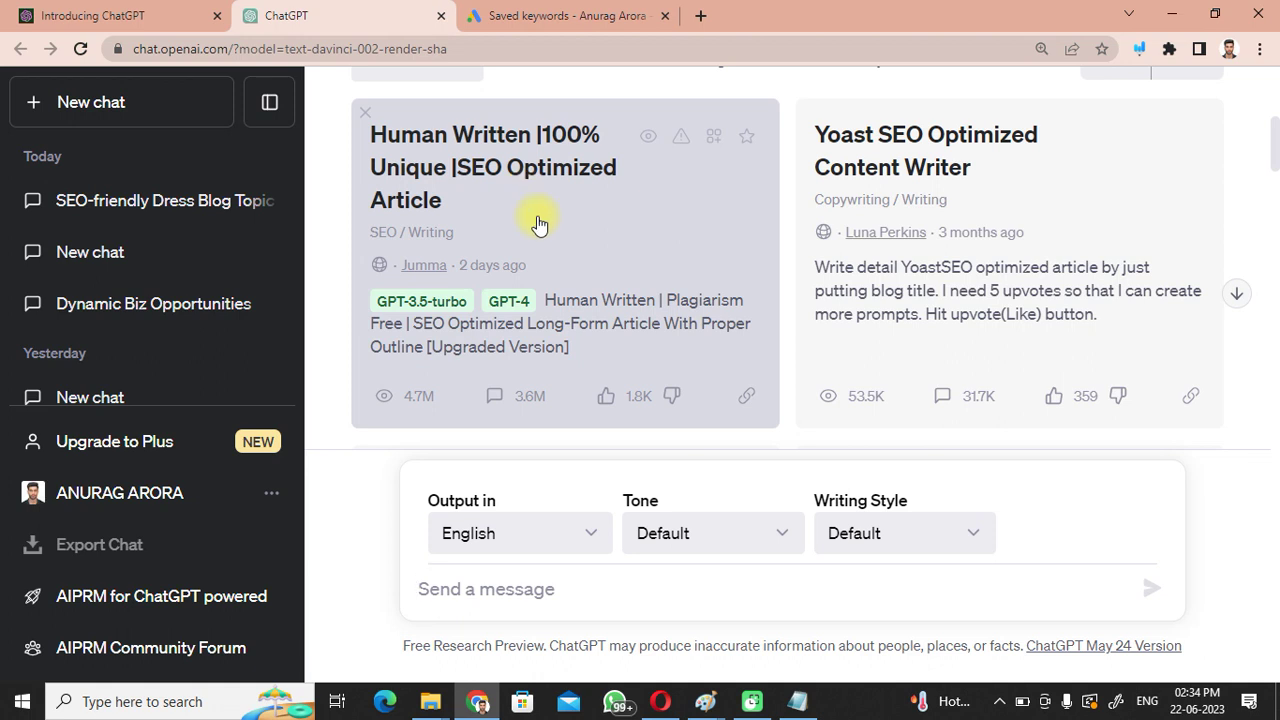
pyautogui.click(538, 224)
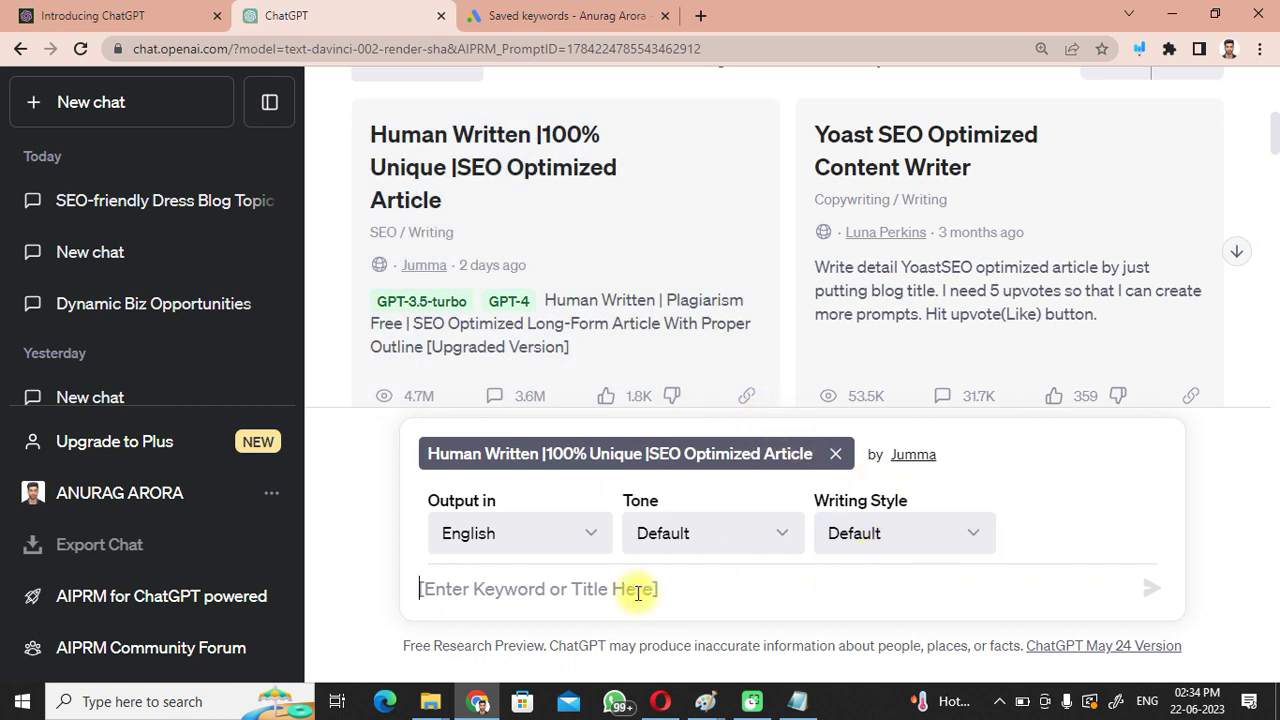
pyautogui.hotkey('ctrl', 'v')
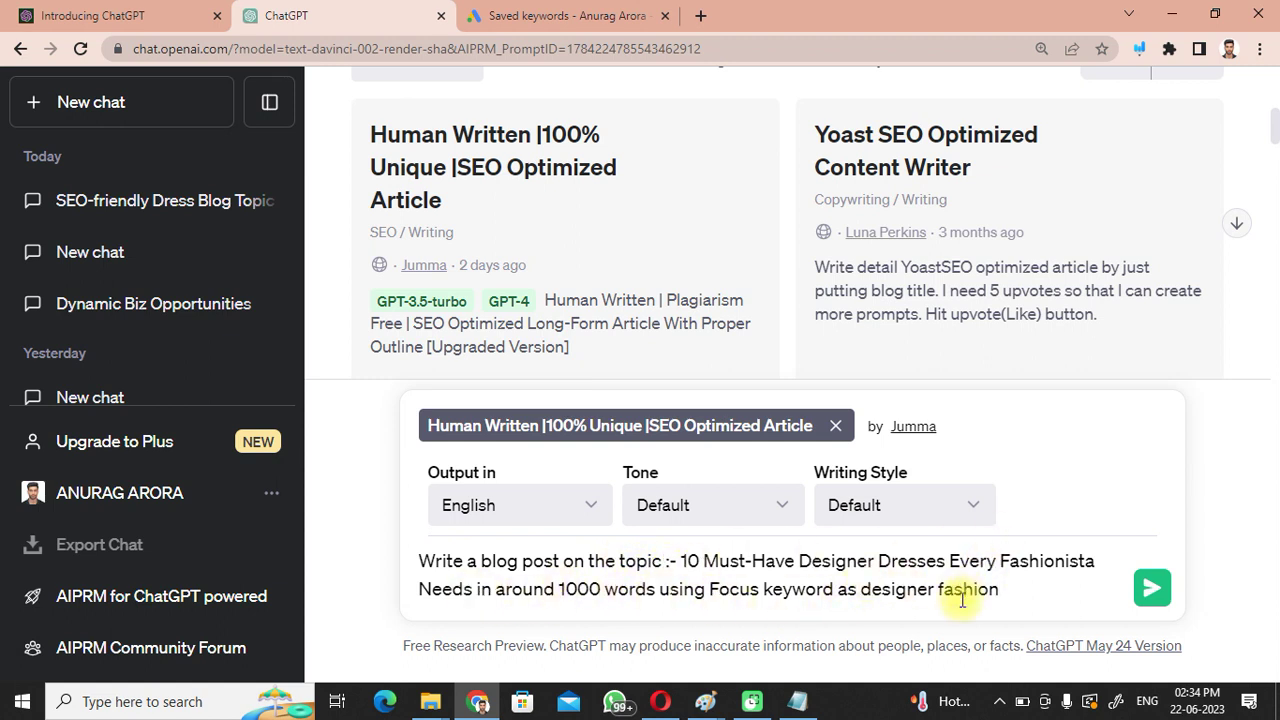
pyautogui.click(1155, 590)
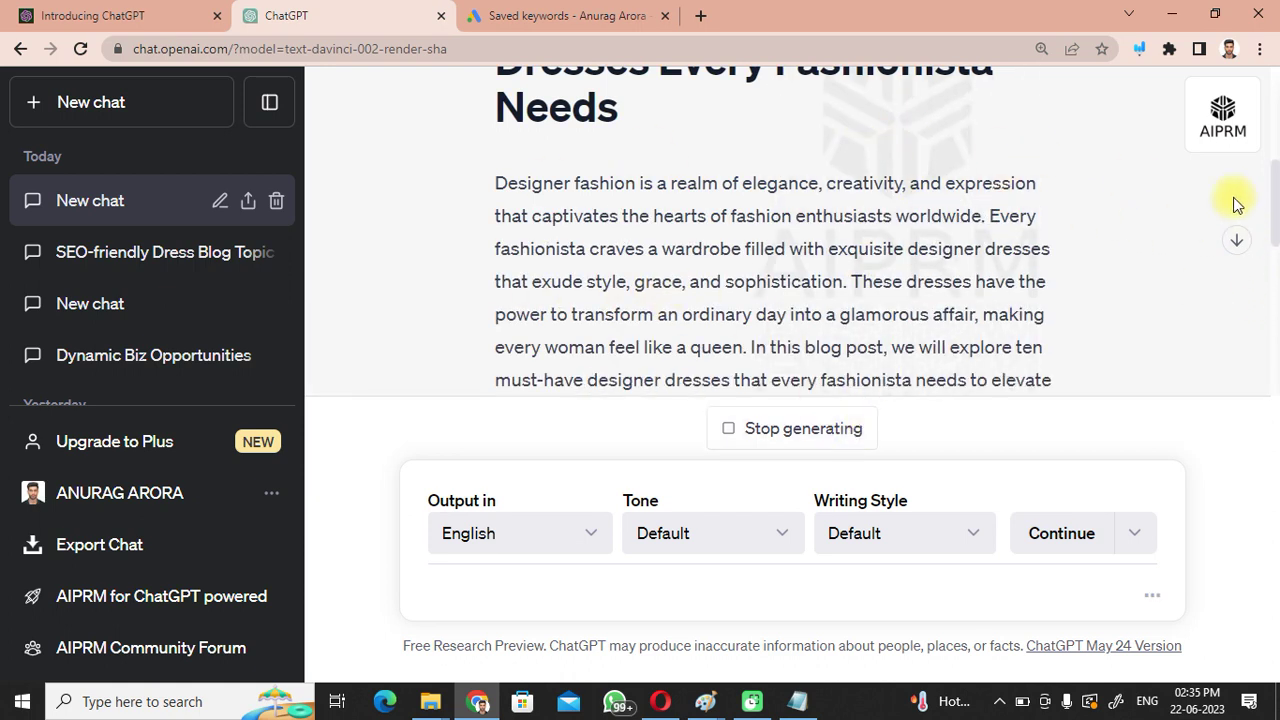
# - Skim the generated post, and open the WordCounter site in a new tab by searching Google for "words counter"
pyautogui.moveTo(1274, 194); pyautogui.dragTo(1276, 505)
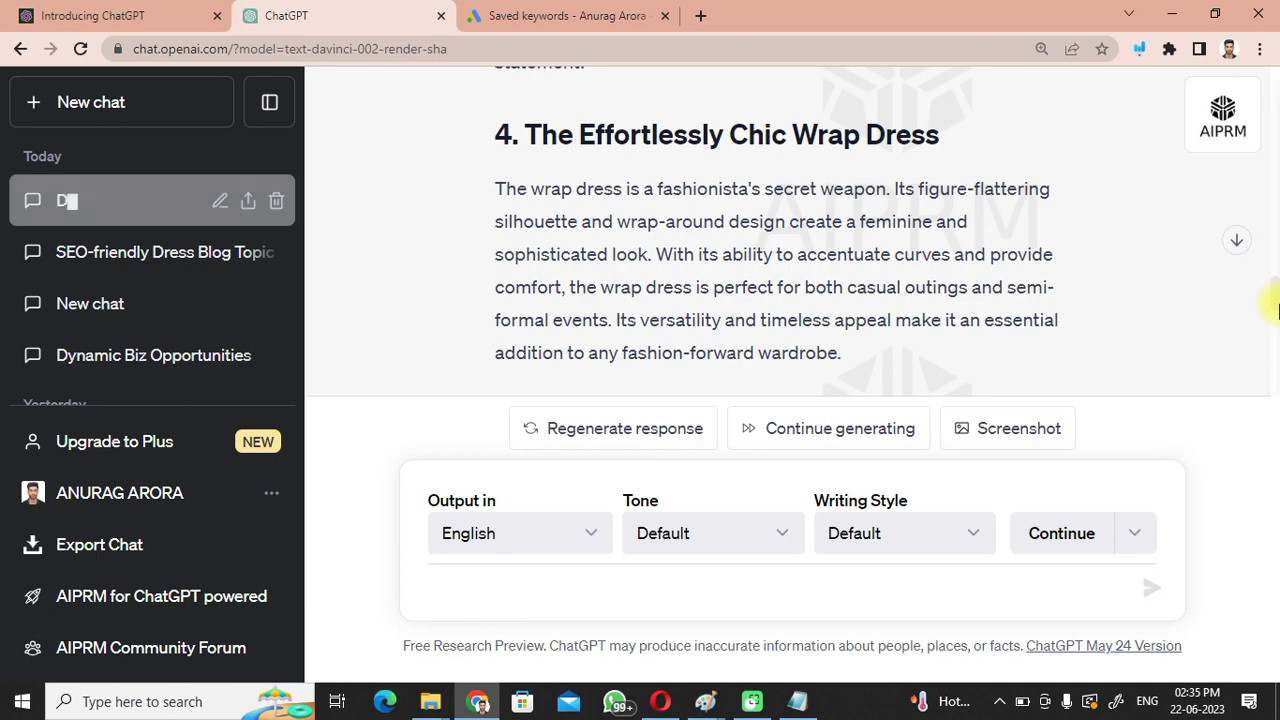
pyautogui.moveTo(1277, 300); pyautogui.dragTo(1274, 95)
pyautogui.click(703, 15)
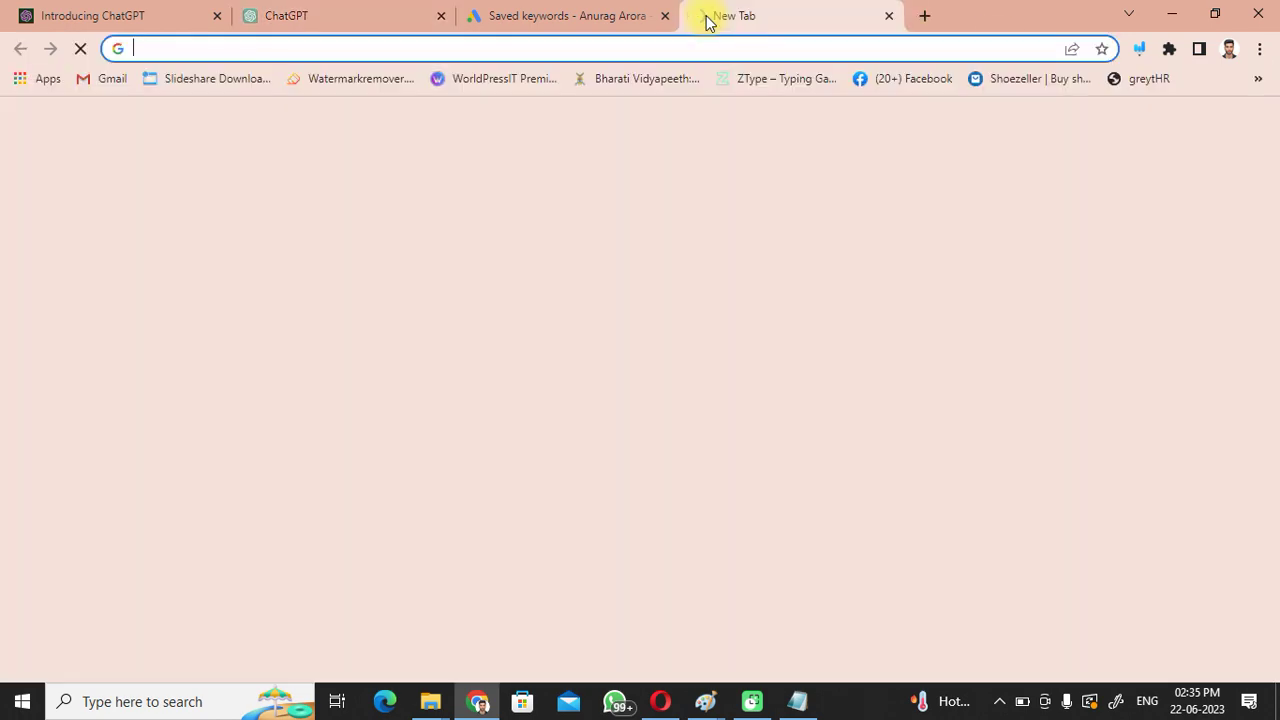
pyautogui.write('google.com')
pyautogui.press('Return')
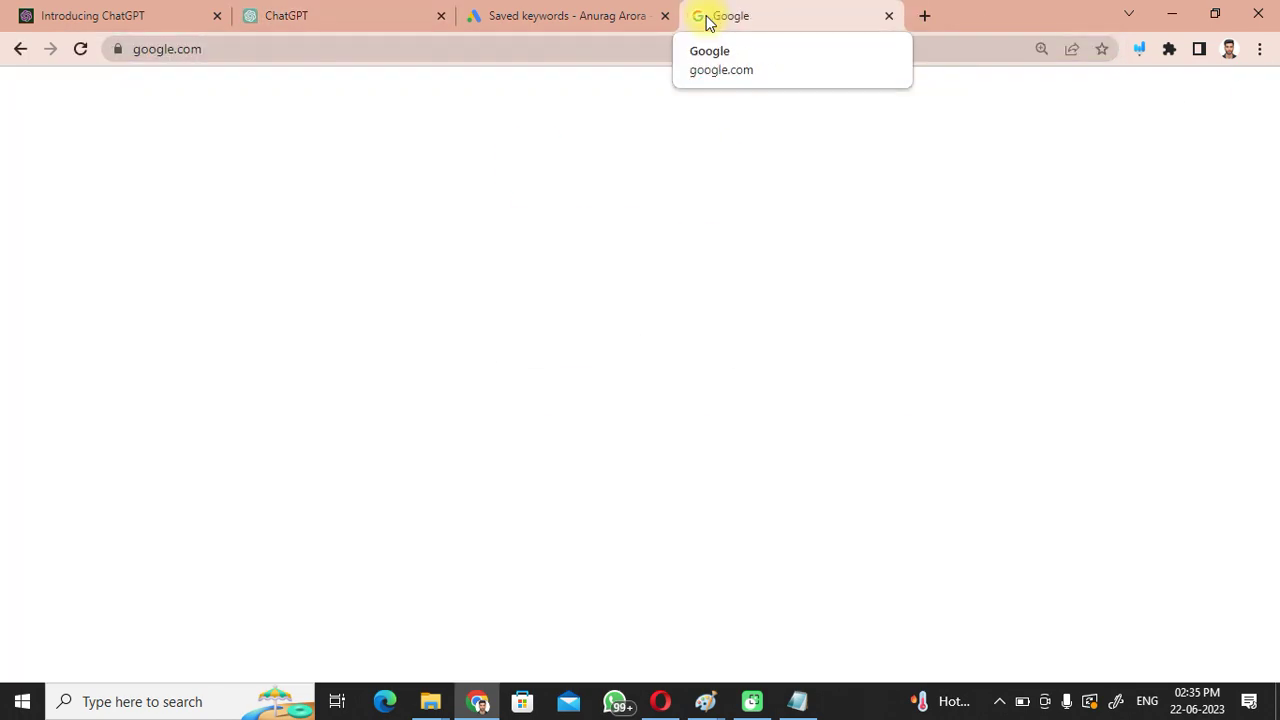
pyautogui.write('words counter')
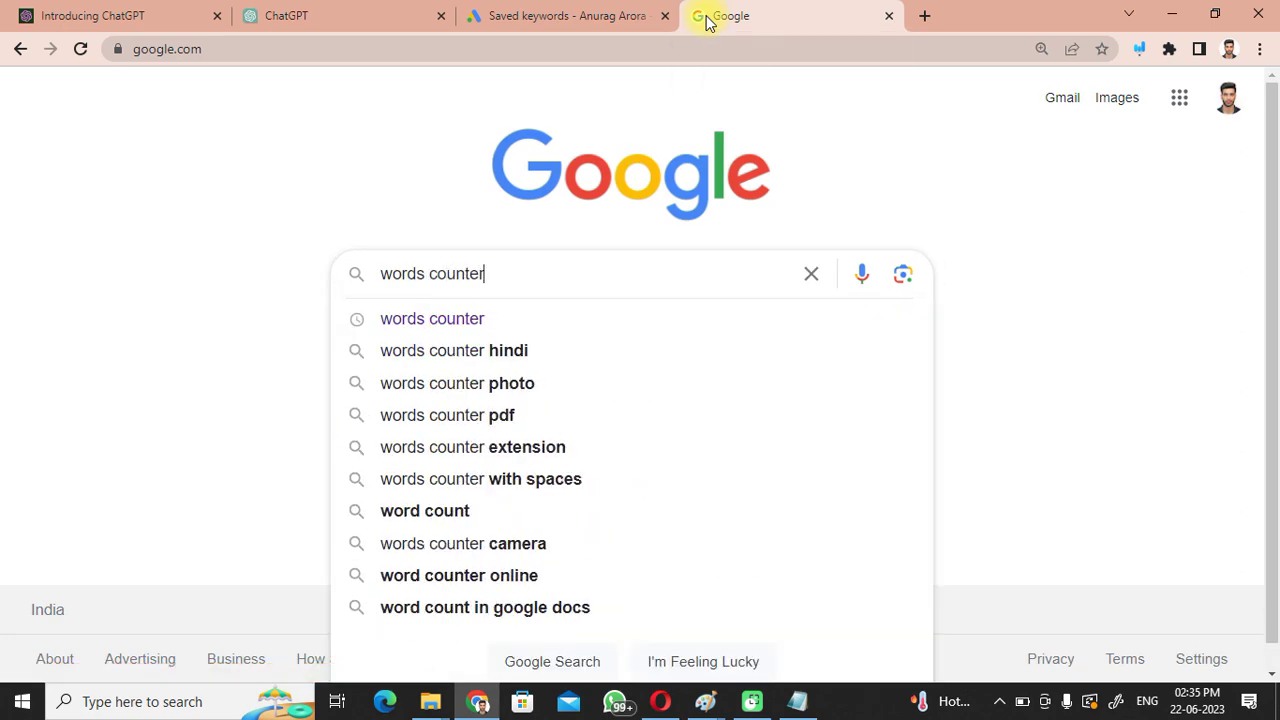
pyautogui.press('Return')
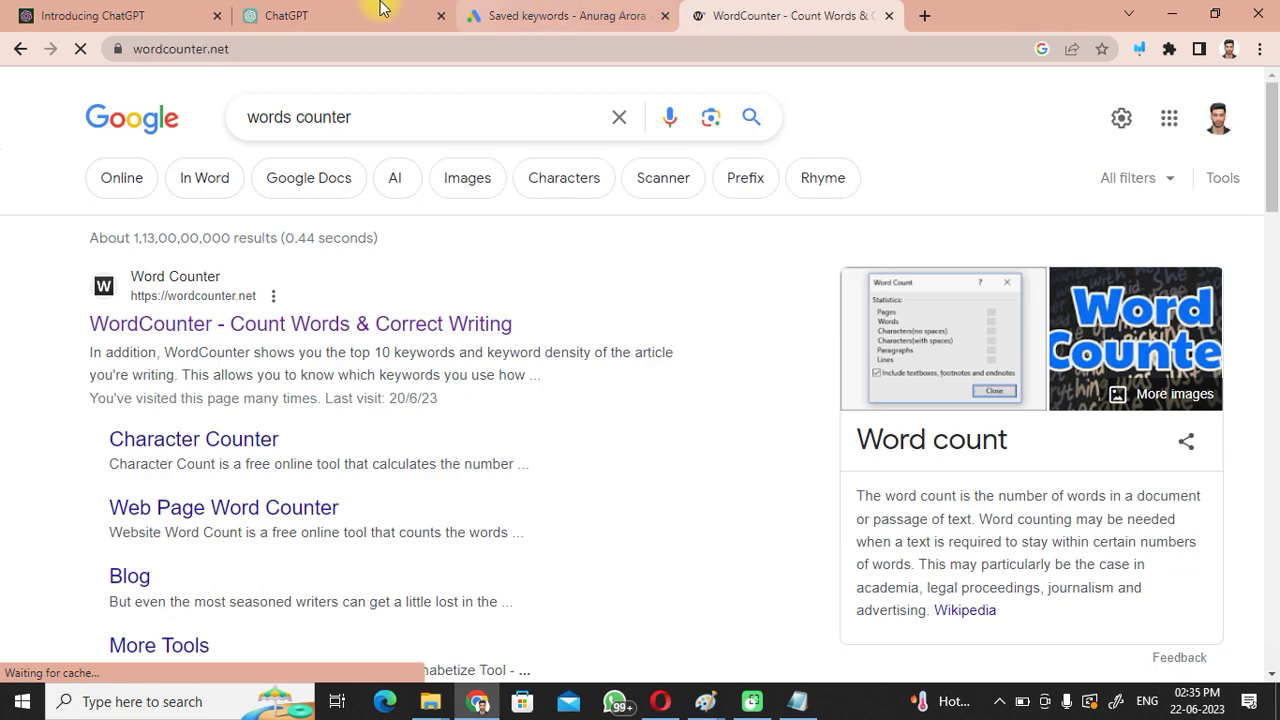
# - Return to the ChatGPT article and have it continue generating the cut-off blog post
pyautogui.click(320, 15)
pyautogui.moveTo(482, 227); pyautogui.dragTo(957, 449)
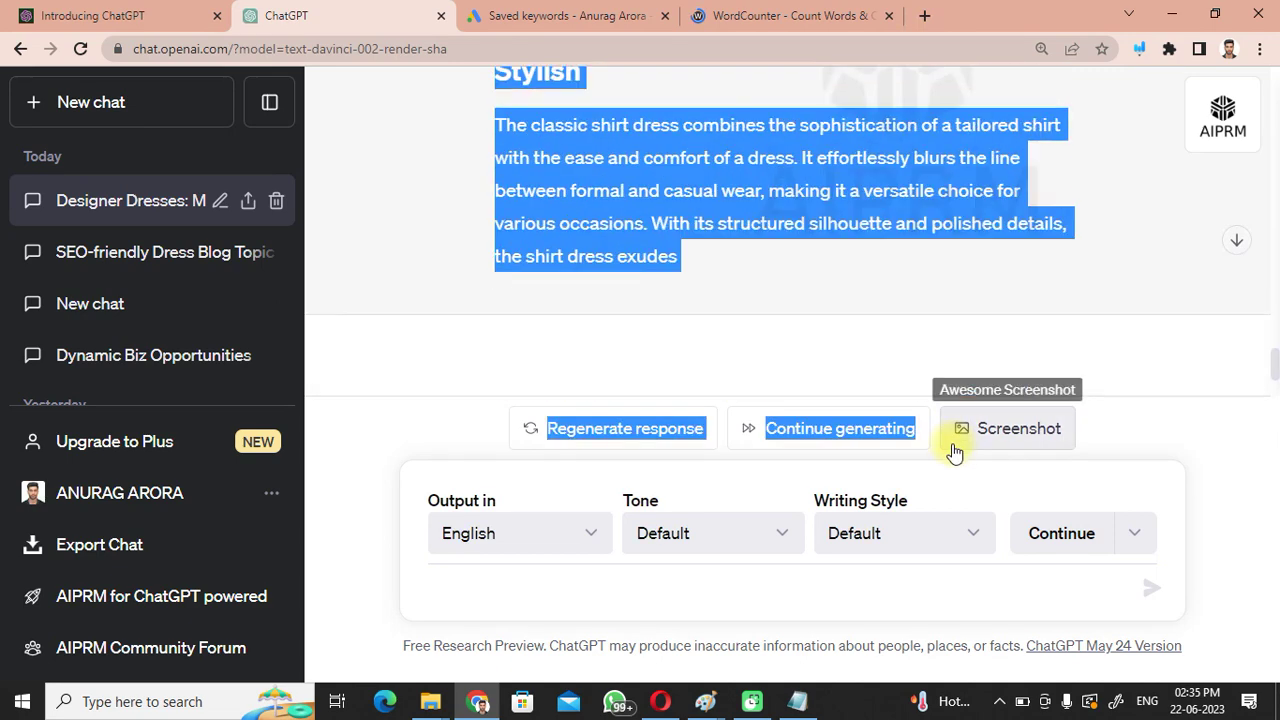
pyautogui.click(862, 205)
pyautogui.click(830, 430)
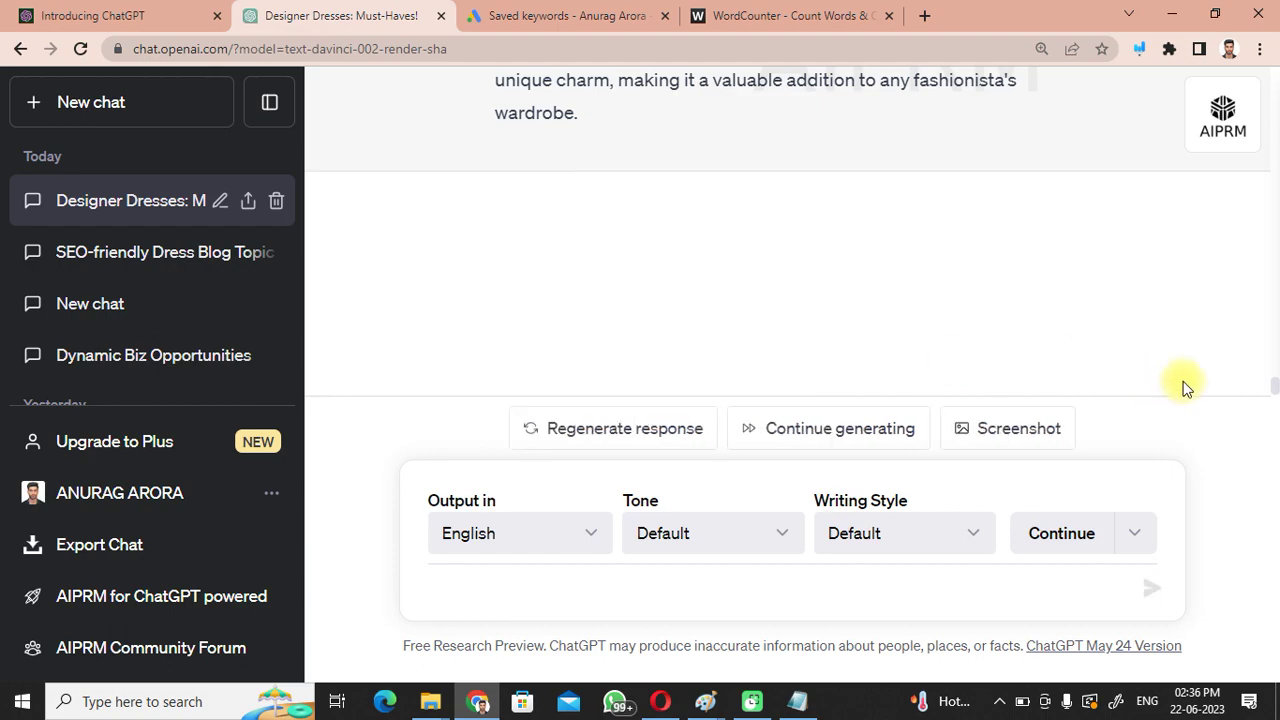
# - Copy the whole generated article from its title "10 Must-Have Designer Dresses Every Fashionista Needs" through the last FAQ, and switch to WordCounter
pyautogui.moveTo(1276, 397); pyautogui.dragTo(1277, 96)
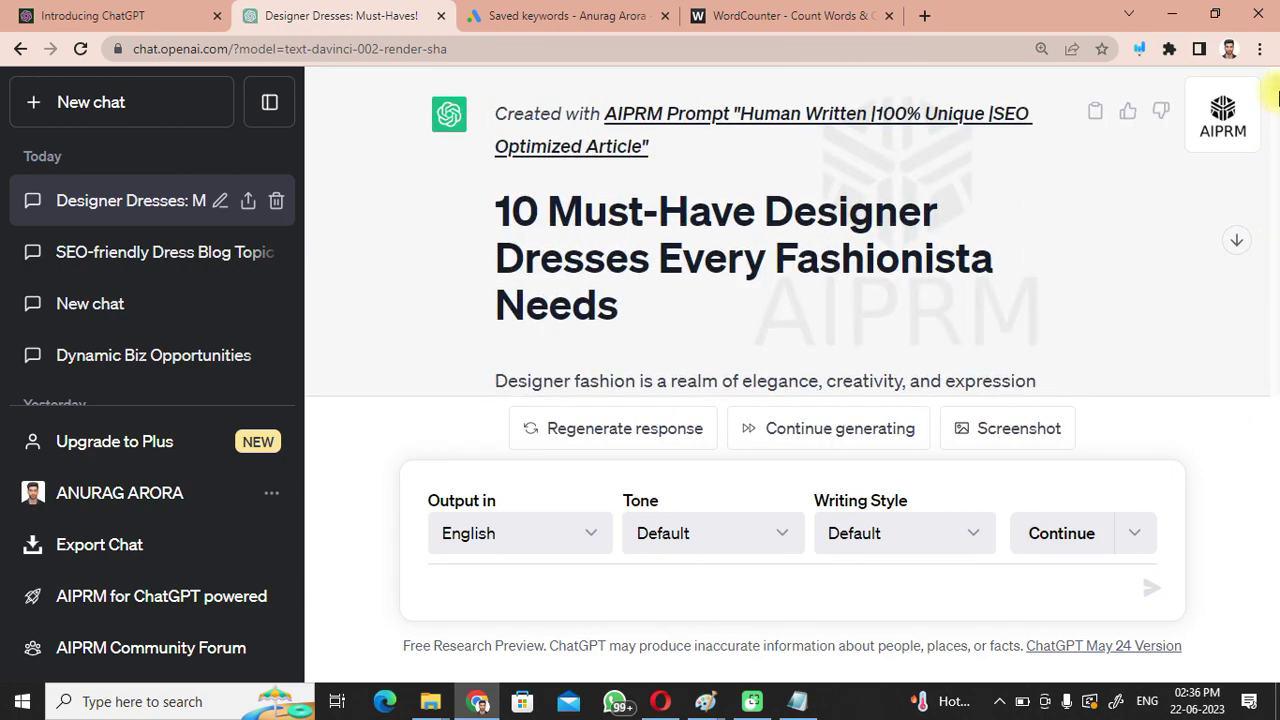
pyautogui.moveTo(454, 205); pyautogui.dragTo(703, 357)
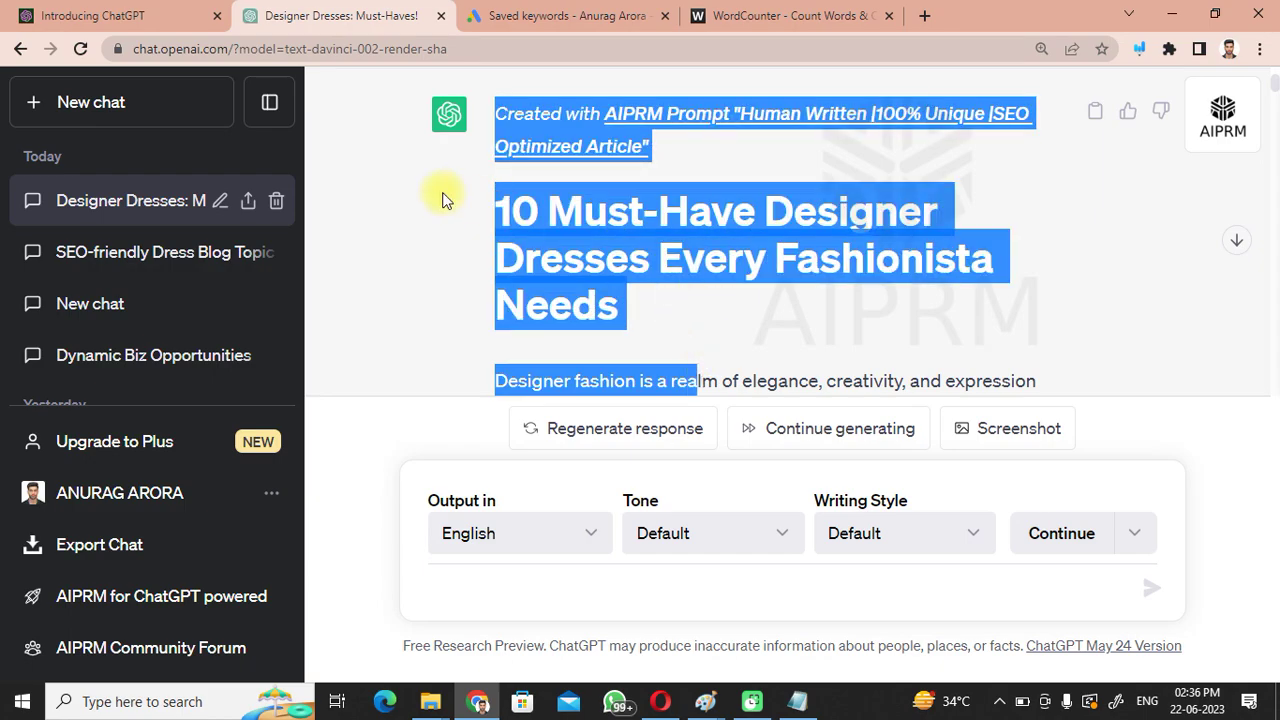
pyautogui.moveTo(490, 205); pyautogui.dragTo(762, 332)
pyautogui.click(790, 15)
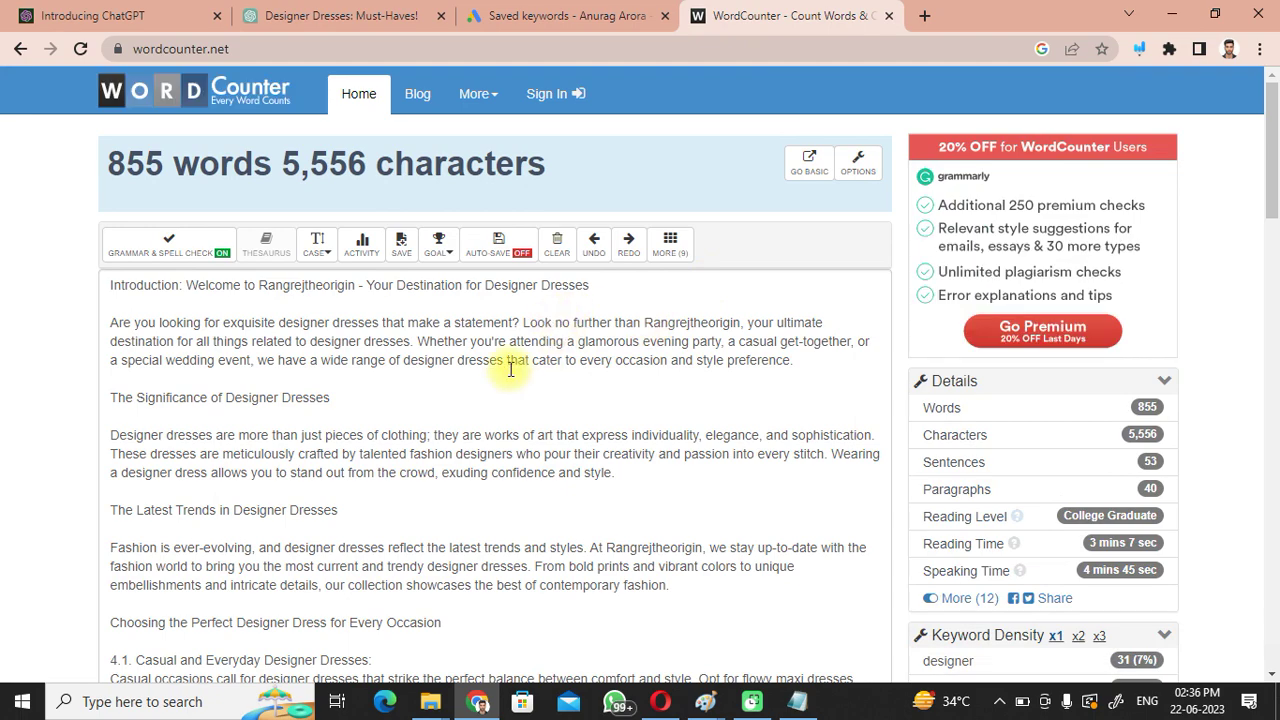
# - Replace the existing WordCounter text with the copied article and check its word count and keyword density
pyautogui.click(510, 368)
pyautogui.hotkey('ctrl', 'a')
pyautogui.press('BackSpace')
pyautogui.hotkey('ctrl', 'v')
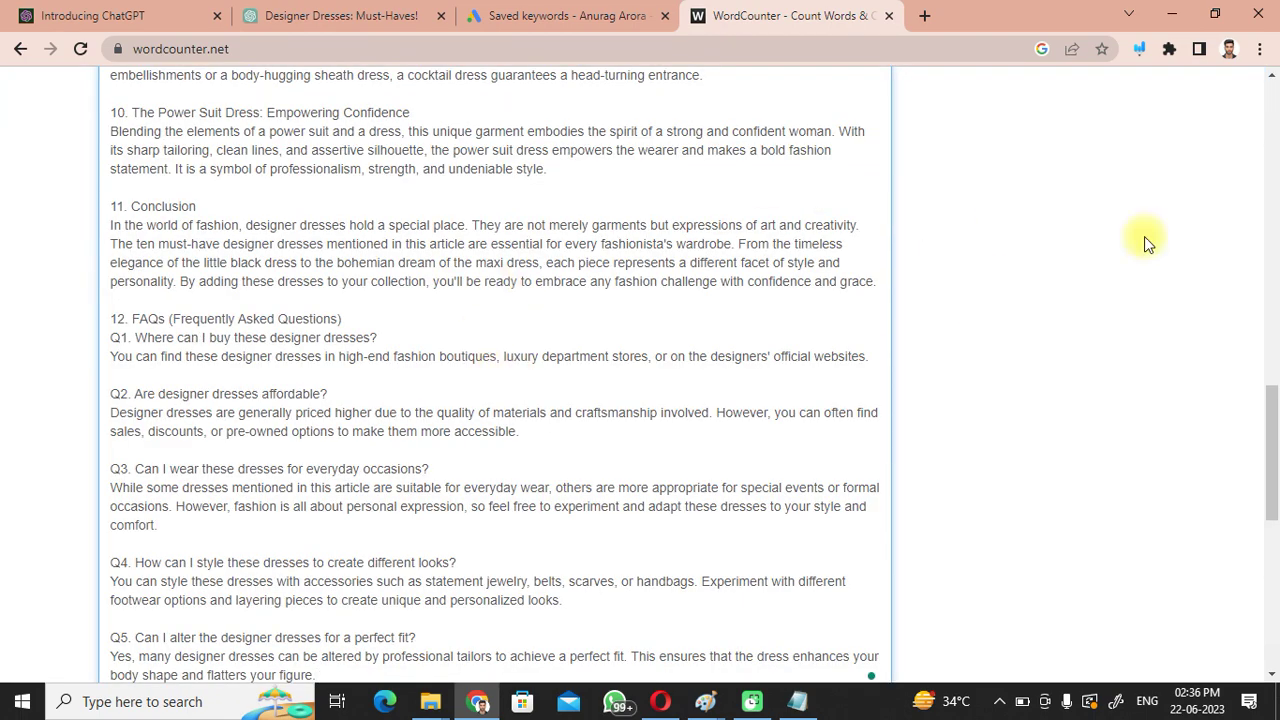
pyautogui.moveTo(1273, 452); pyautogui.dragTo(1265, 125)
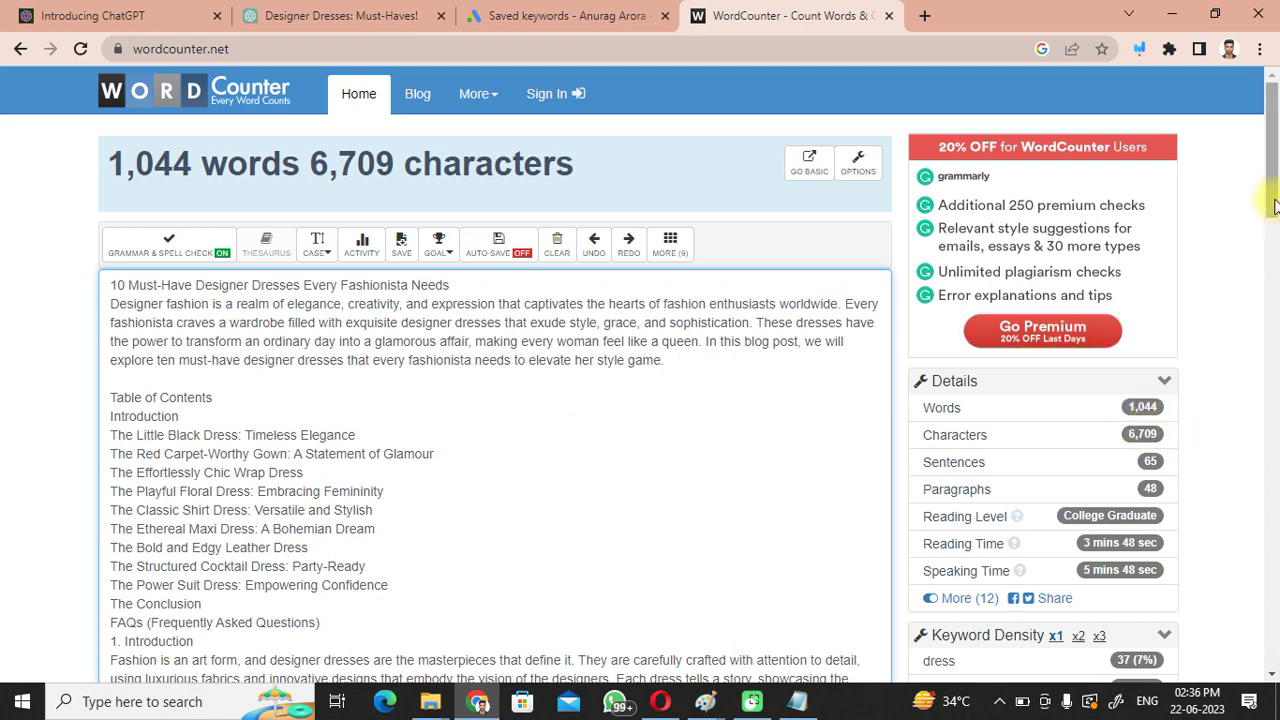
pyautogui.moveTo(1275, 205); pyautogui.dragTo(1275, 263)
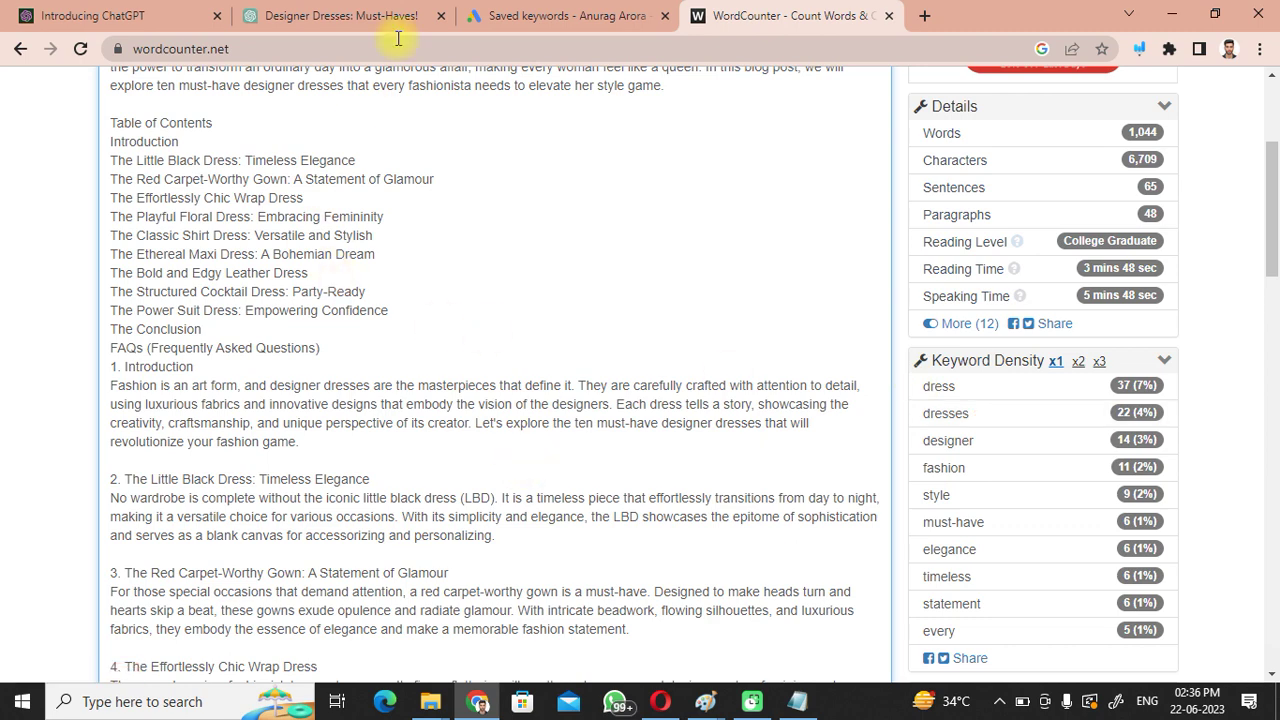
# - Recheck the focus keyword in Keyword Planner and search the WordCounter page for "Designer fashion"
pyautogui.click(568, 12)
pyautogui.click(734, 14)
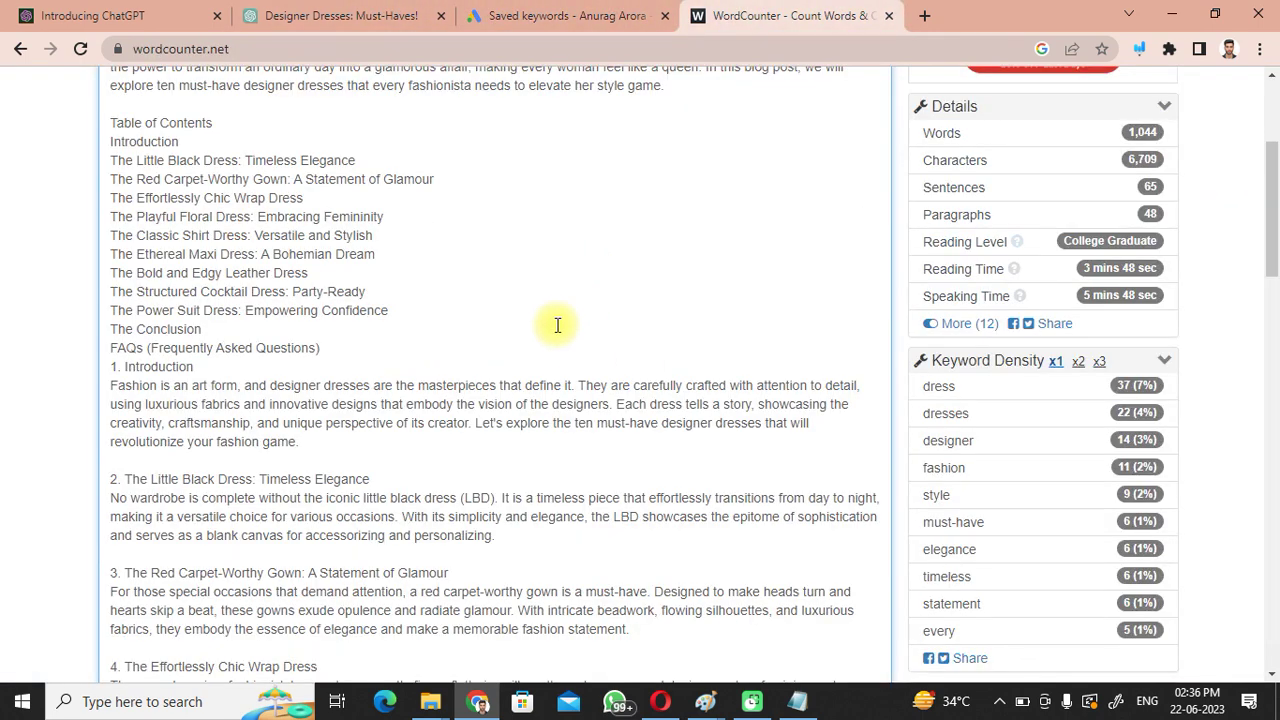
pyautogui.hotkey('ctrl', 'f')
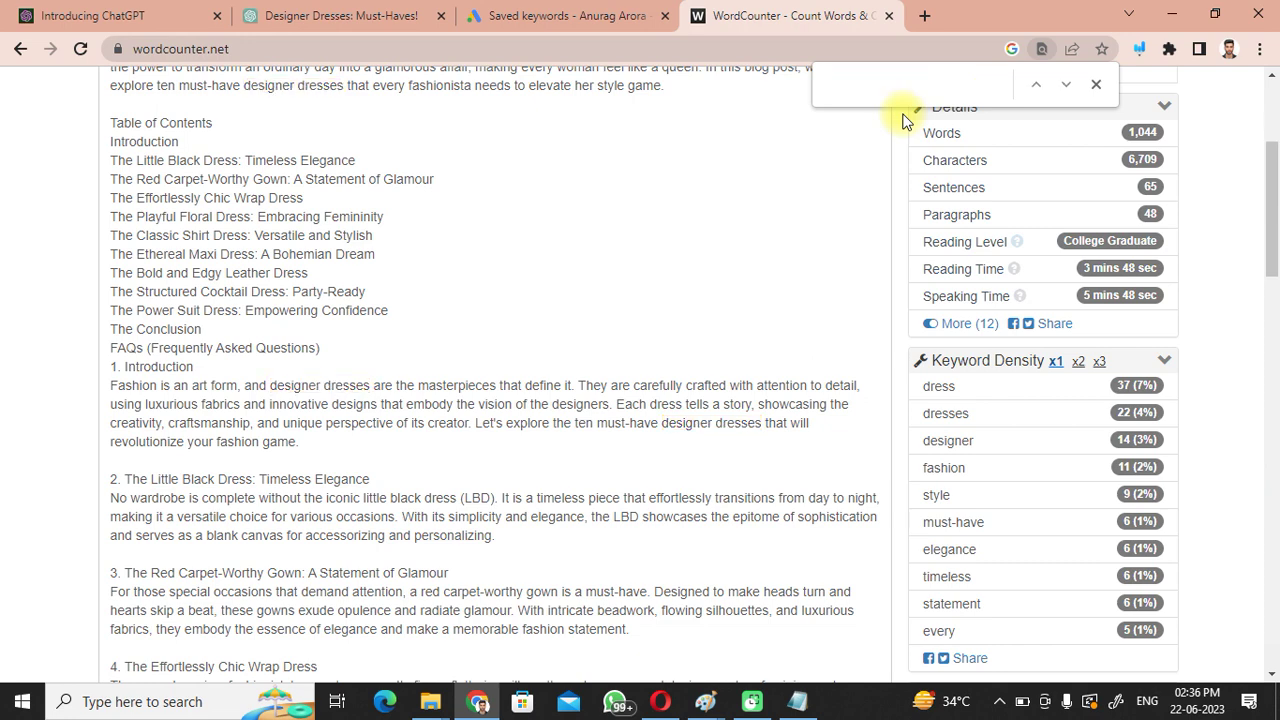
pyautogui.click(486, 15)
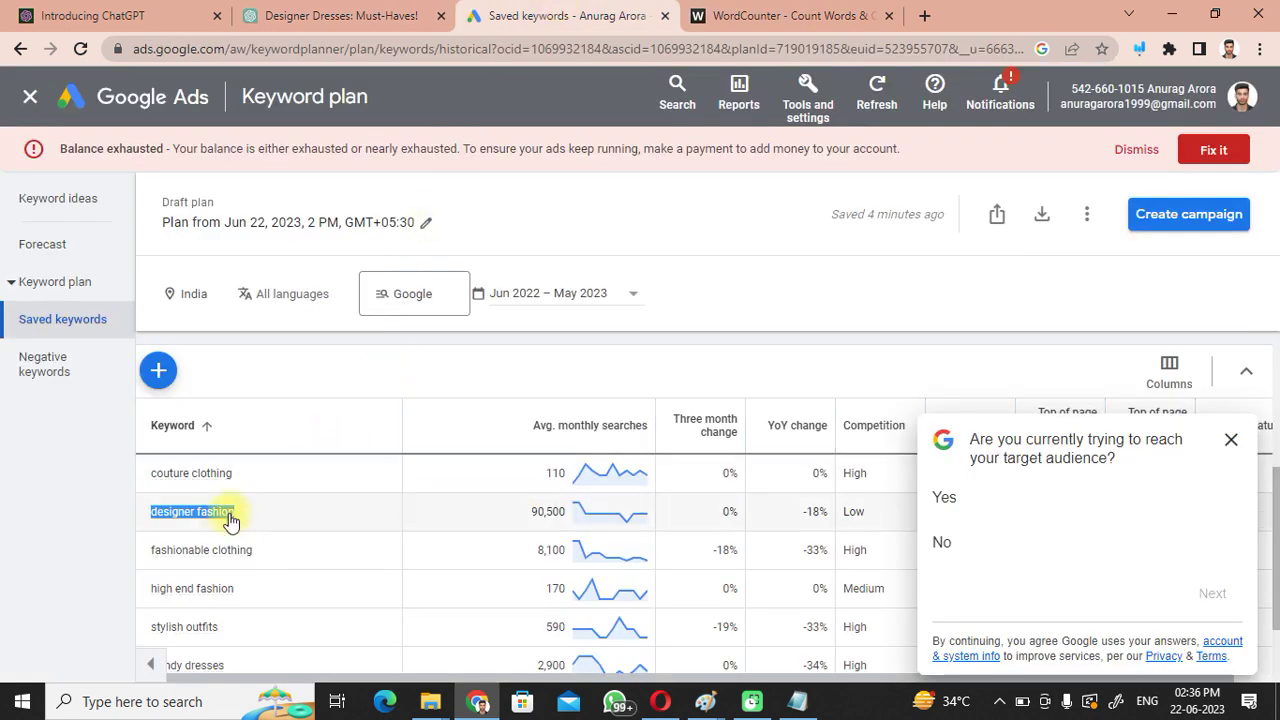
pyautogui.click(750, 15)
pyautogui.write('De')
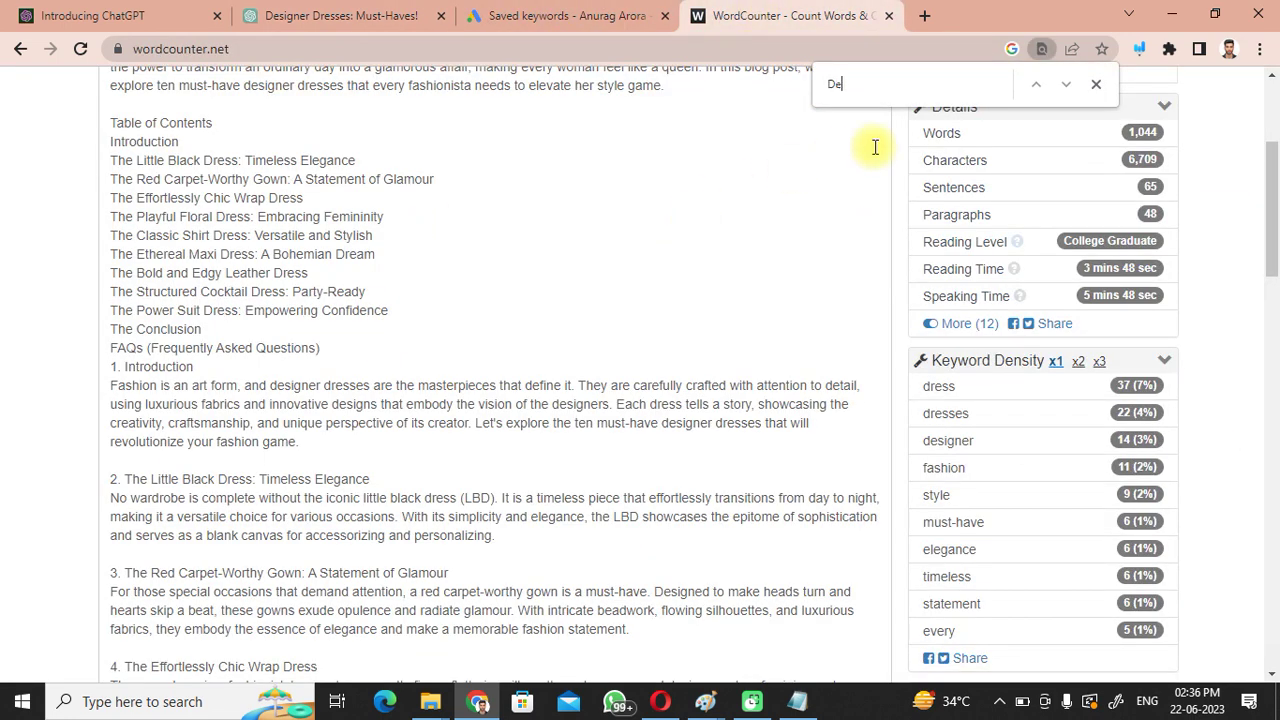
pyautogui.write('signer ')
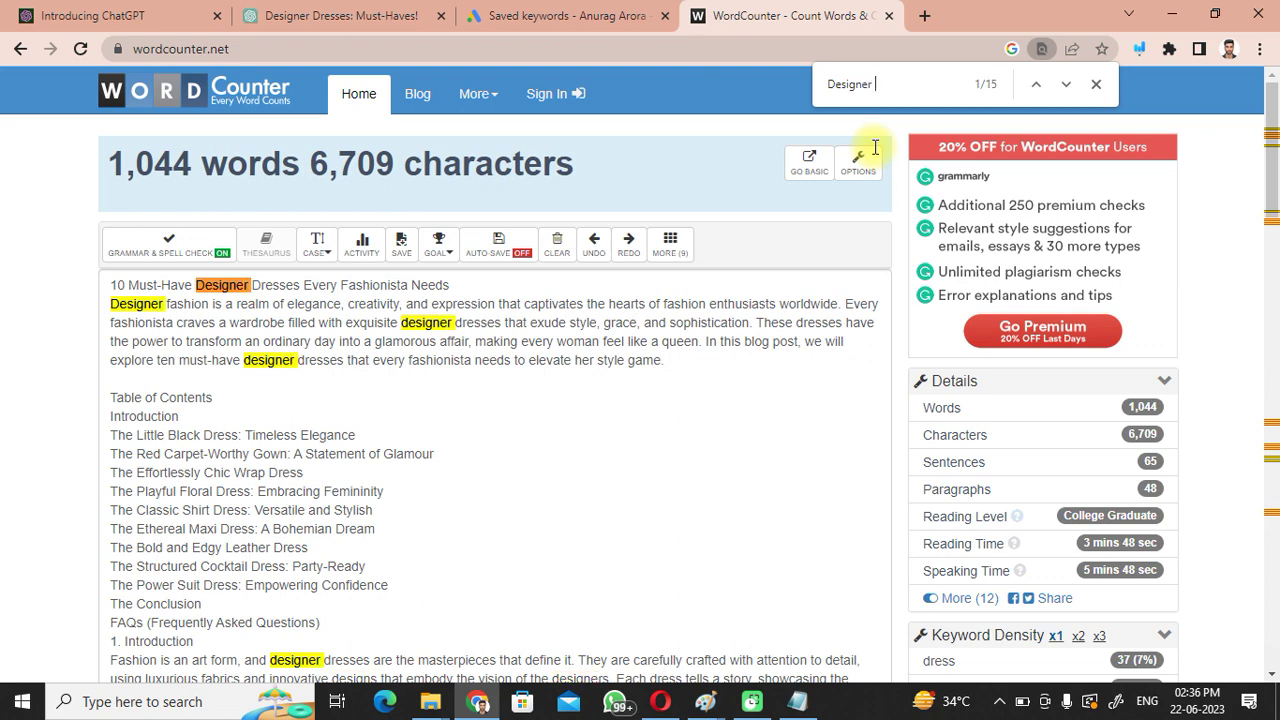
pyautogui.write('fashion')
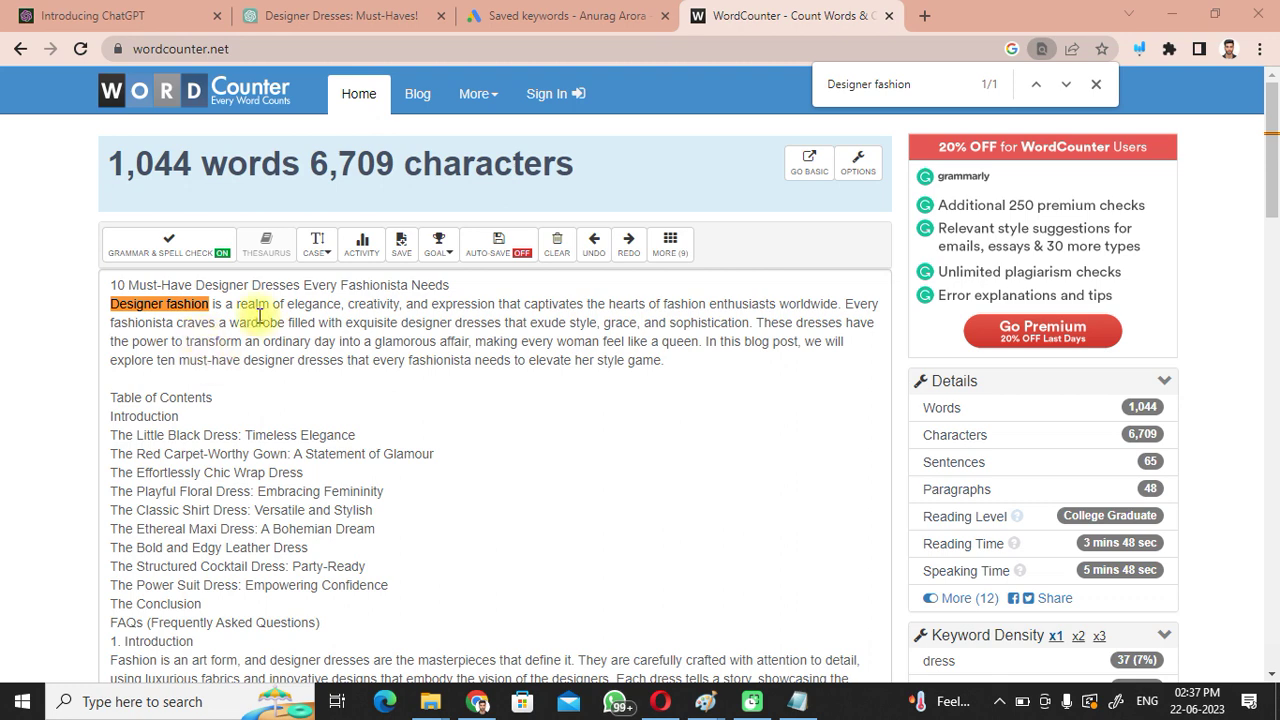
# - Copy the original blog post prompt from the start of the ChatGPT conversation into the message box
pyautogui.click(325, 14)
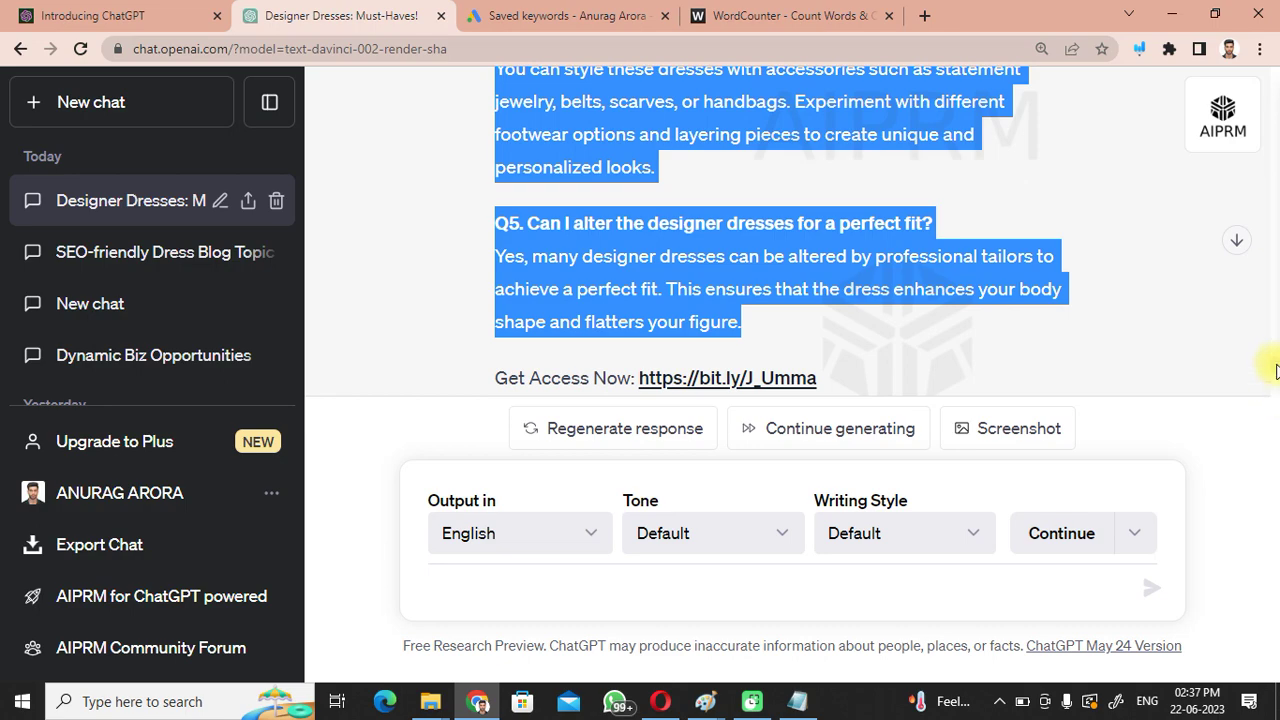
pyautogui.moveTo(1274, 366); pyautogui.dragTo(1266, 72)
pyautogui.moveTo(478, 112); pyautogui.dragTo(682, 175)
pyautogui.hotkey('ctrl', 'c')
pyautogui.click(534, 592)
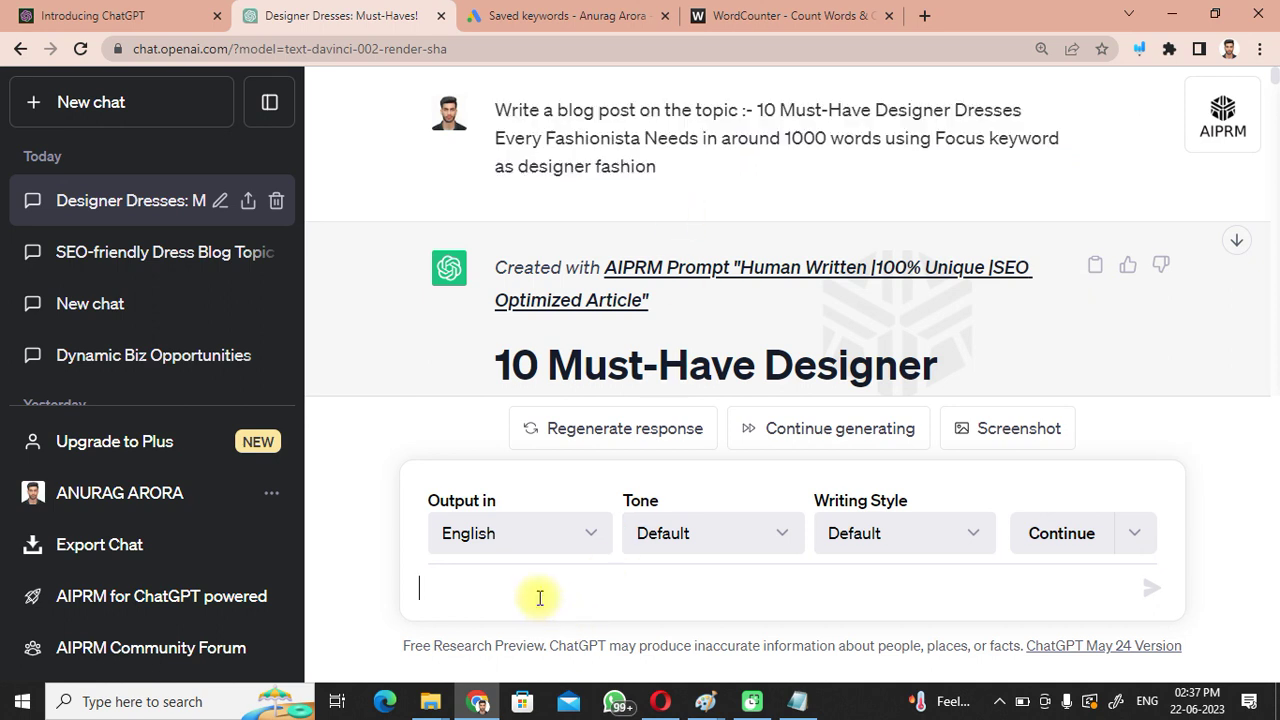
pyautogui.hotkey('ctrl', 'v')
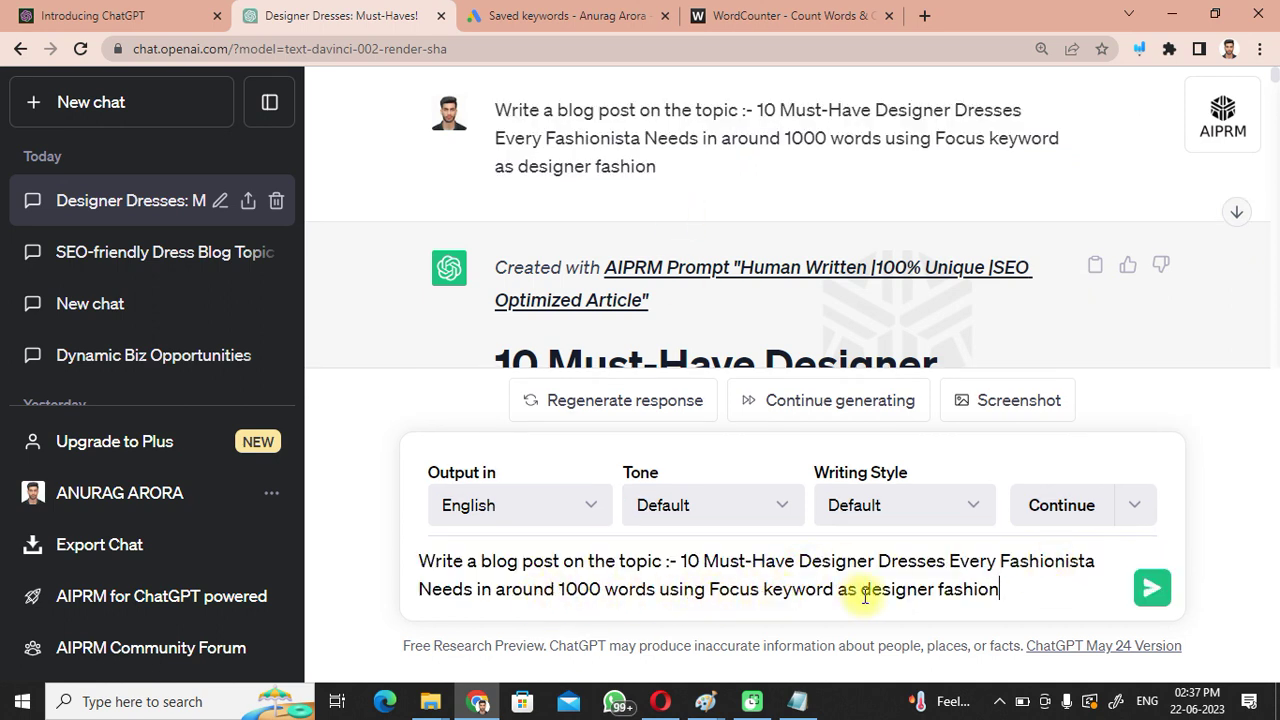
# - Rewrite the end of the draft prompt as "Focus keyword :- Designer Fashion" and send it
pyautogui.moveTo(861, 590); pyautogui.dragTo(1007, 582)
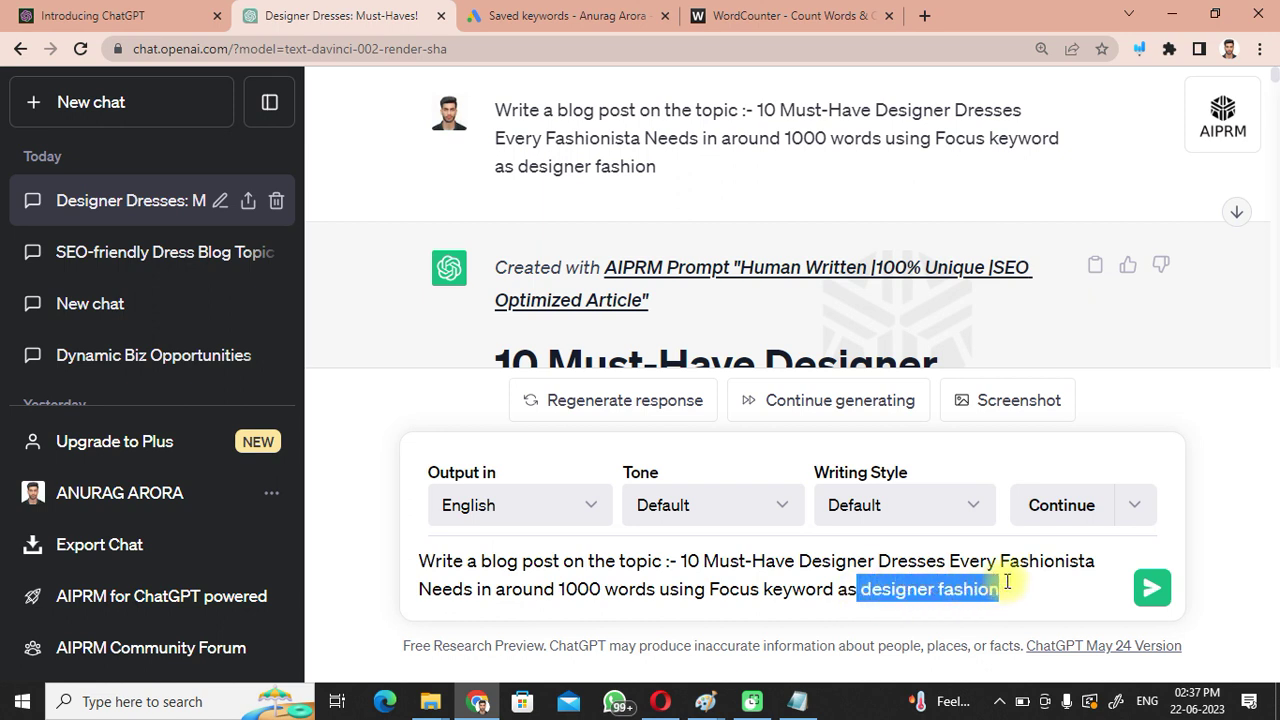
pyautogui.press('BackSpace')
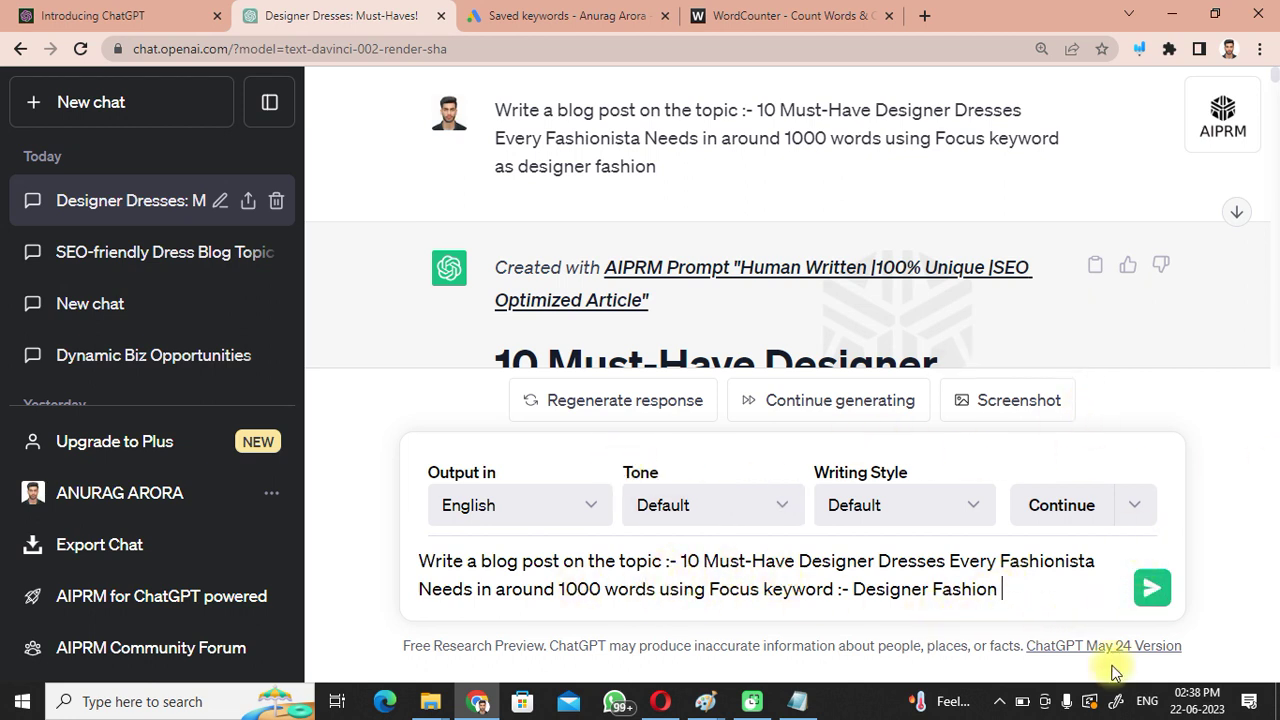
pyautogui.click(1153, 592)
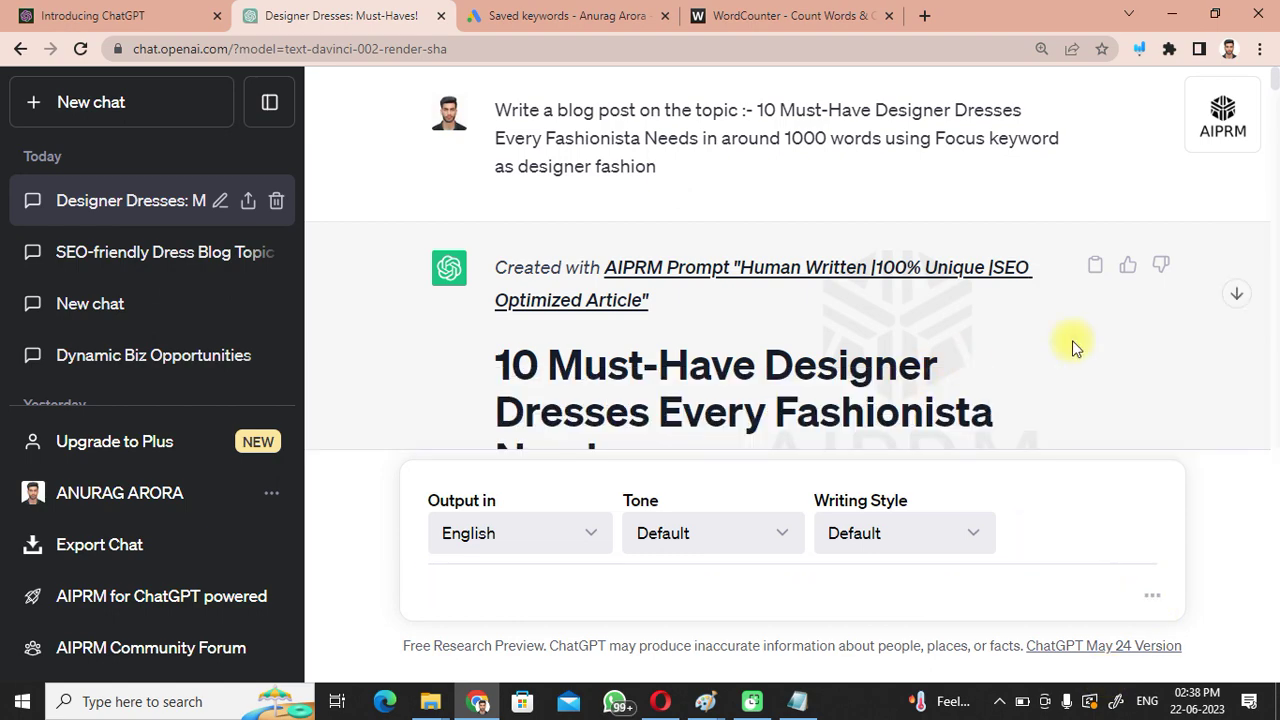
# - Review the newly generated article for the phrase "Designer fashion", comparing it with the focus keyword in Keyword Planner
pyautogui.moveTo(1277, 140); pyautogui.dragTo(1275, 422)
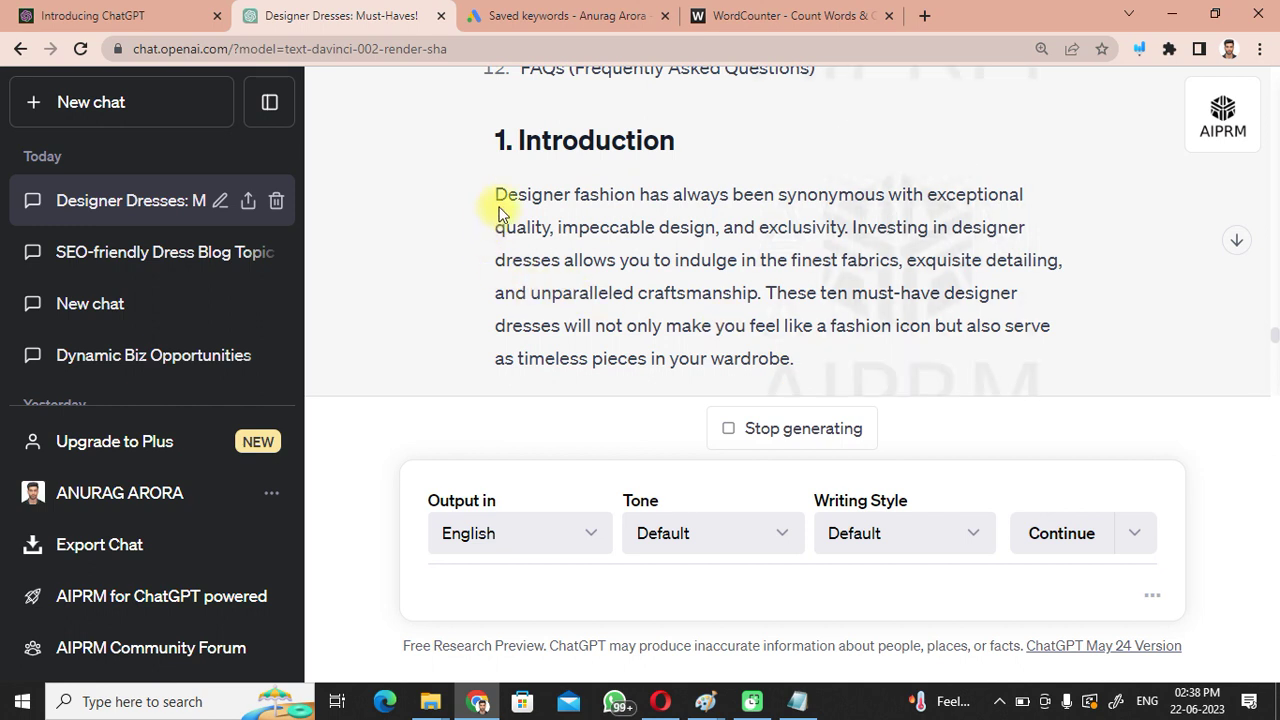
pyautogui.moveTo(497, 208); pyautogui.dragTo(636, 204)
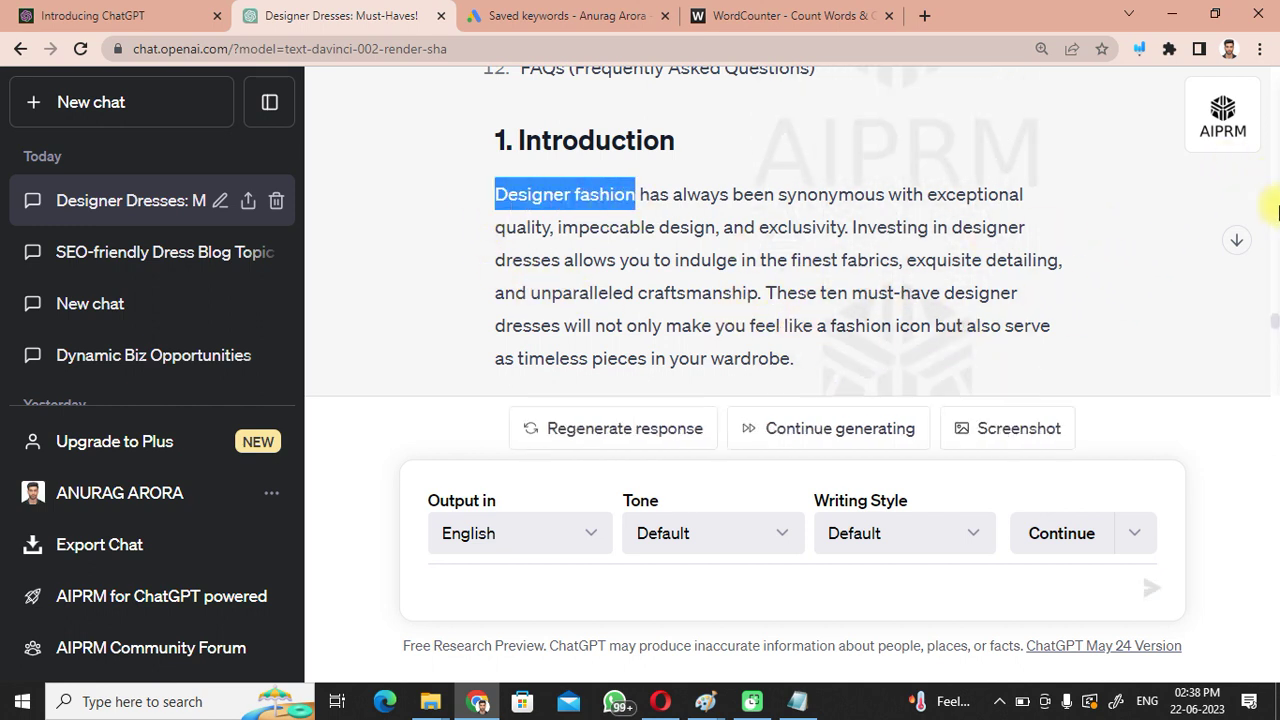
pyautogui.moveTo(1275, 316); pyautogui.dragTo(1275, 368)
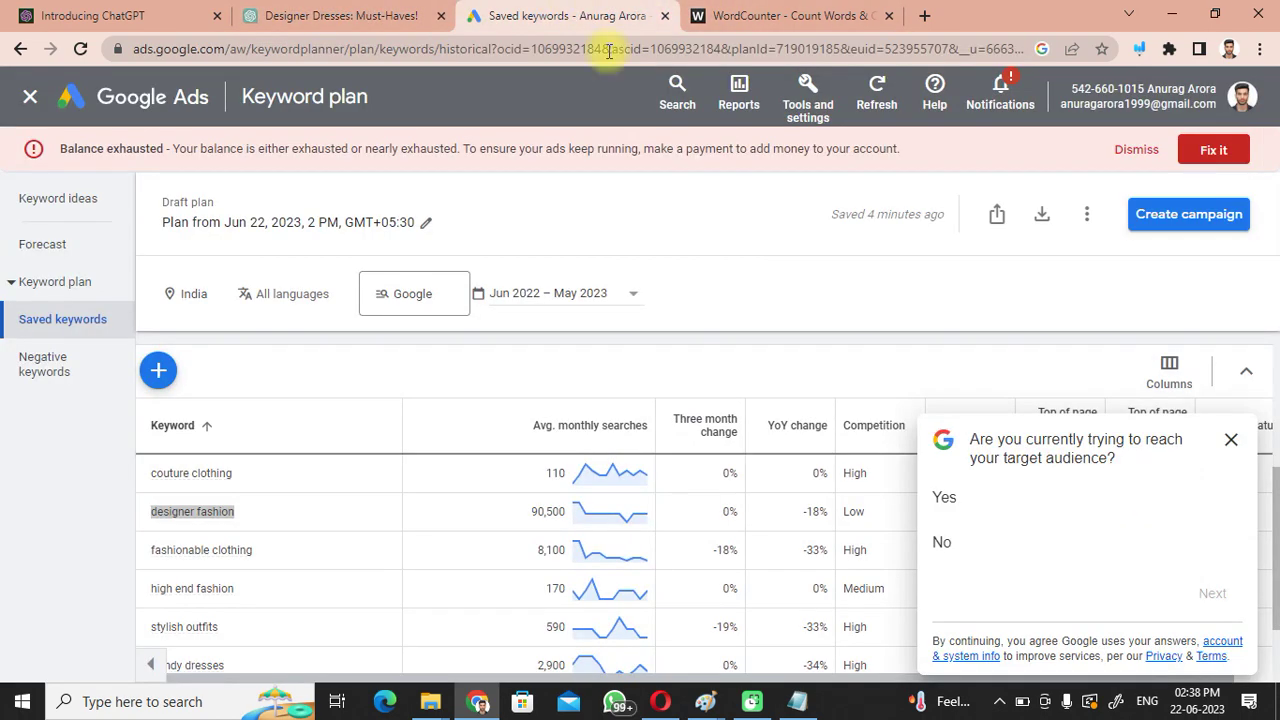
pyautogui.click(565, 15)
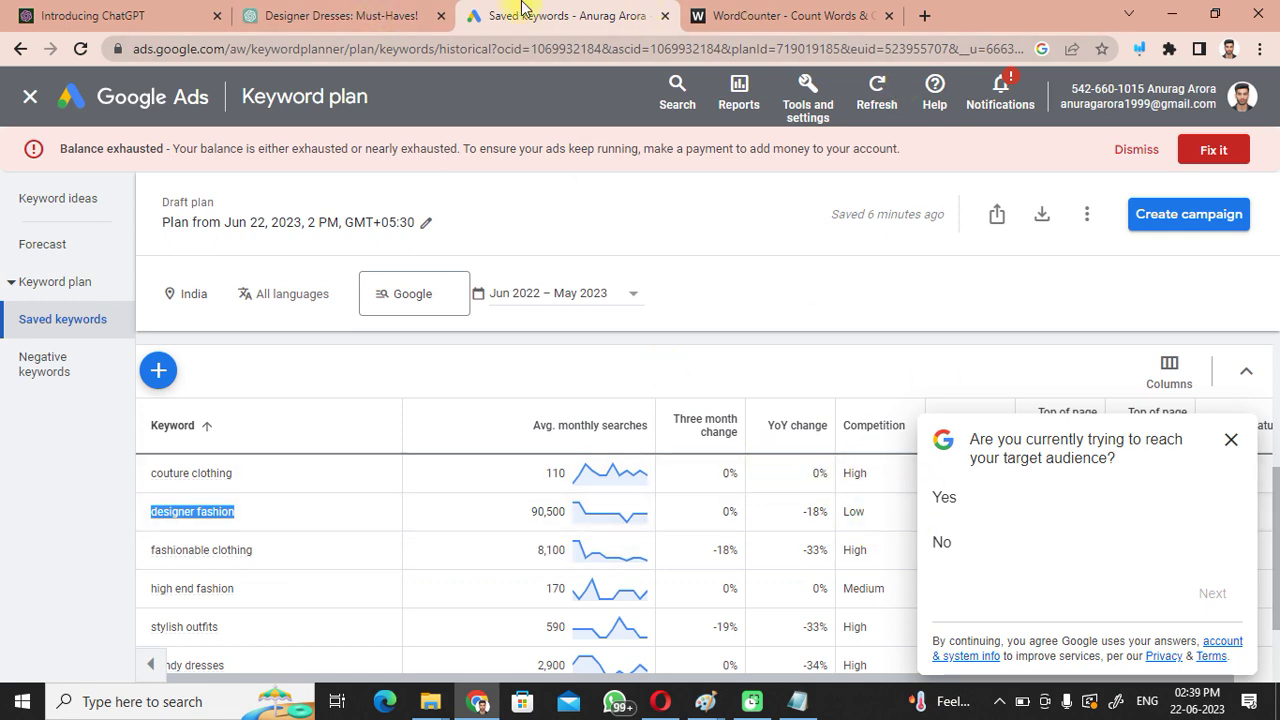
pyautogui.click(372, 12)
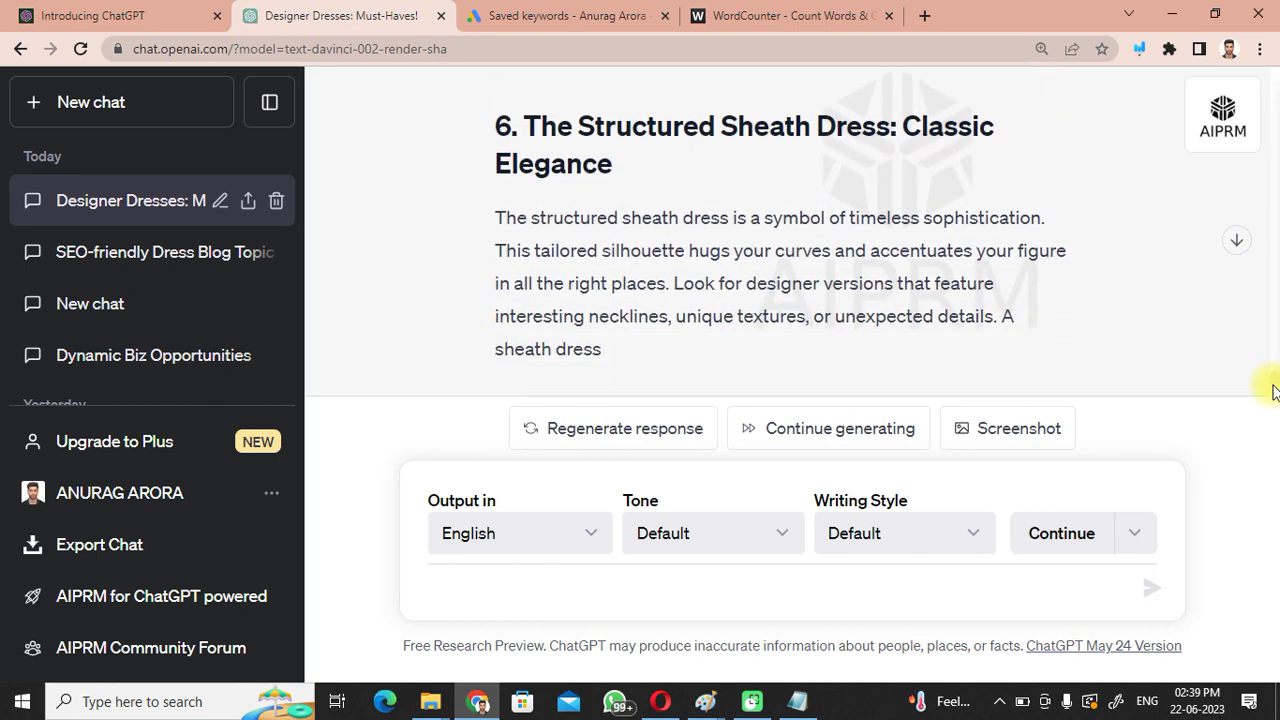
pyautogui.scroll(-3, 1273, 392)
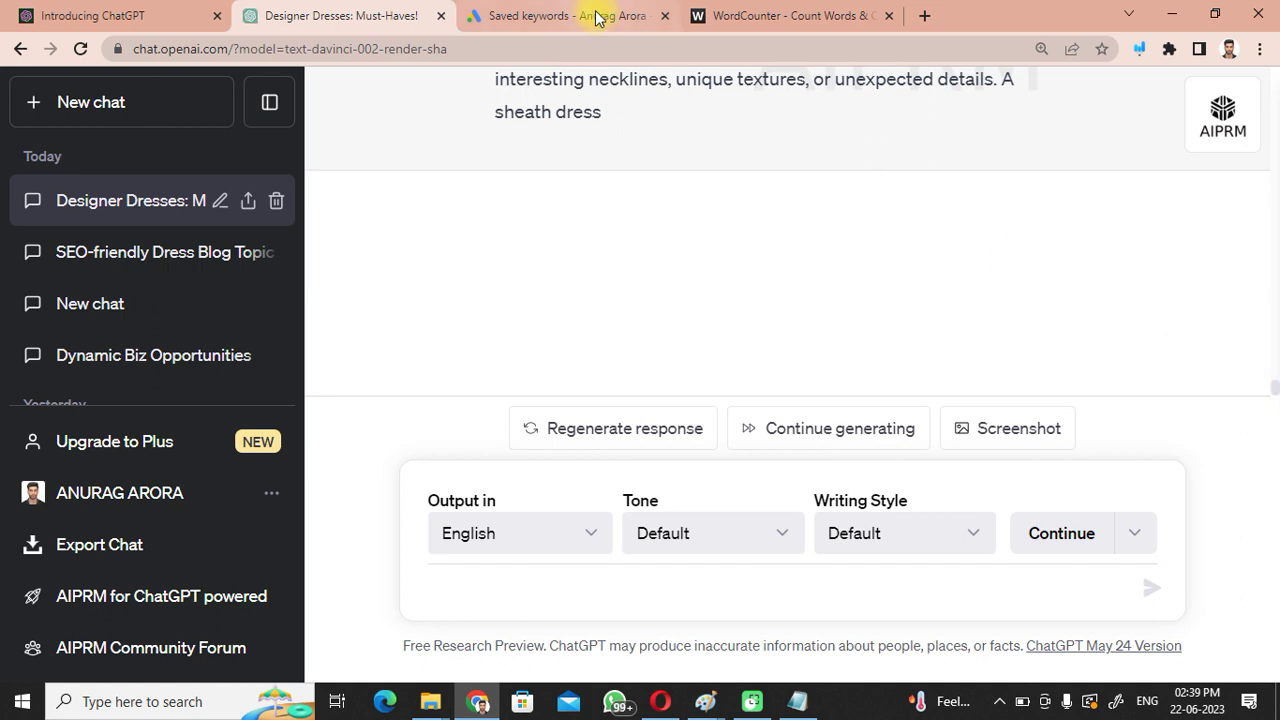
# - Examine the YoY change and competition of the "designer fashion" keyword in Keyword Planner's saved keywords
pyautogui.moveTo(597, 18)
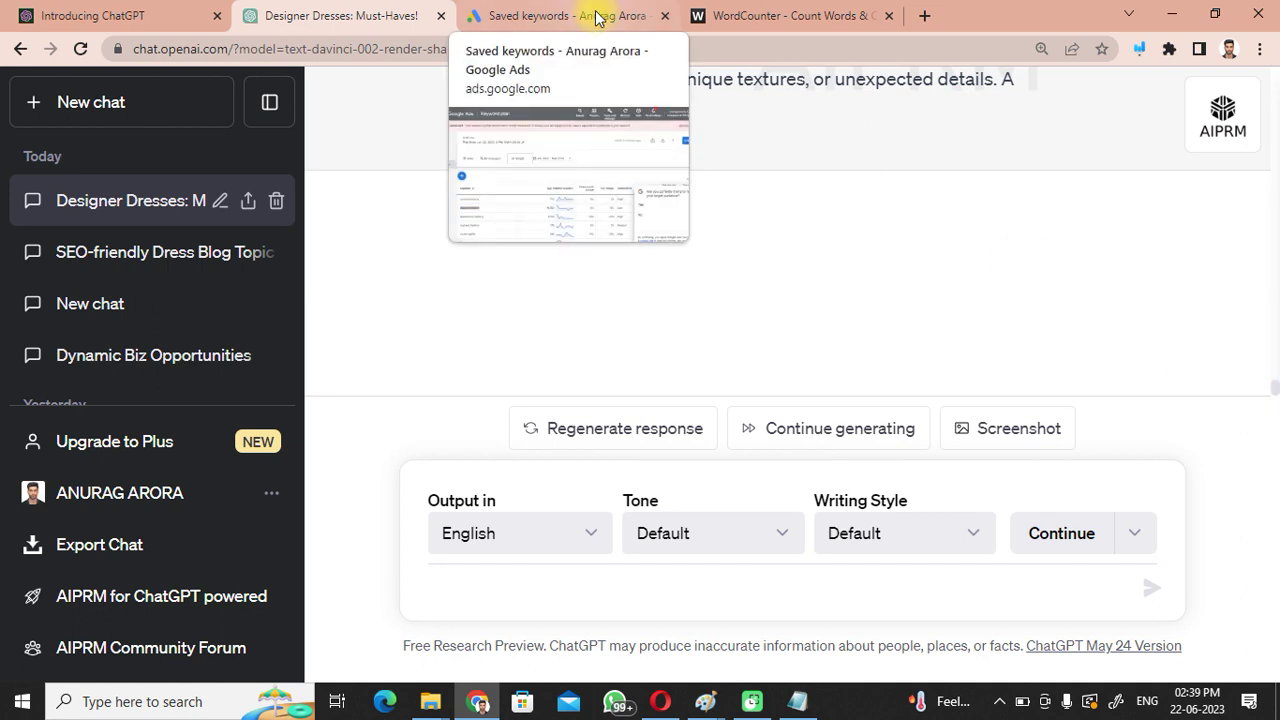
pyautogui.click(597, 18)
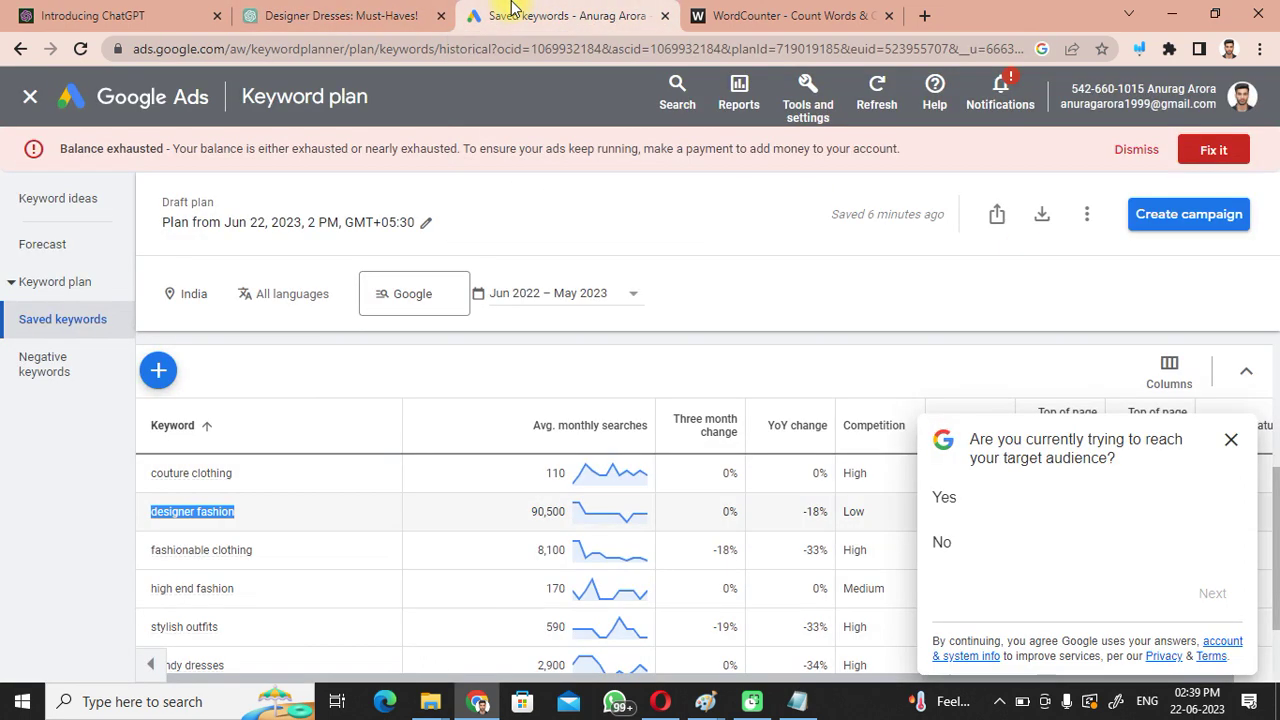
pyautogui.click(241, 513)
pyautogui.moveTo(246, 518); pyautogui.dragTo(855, 515)
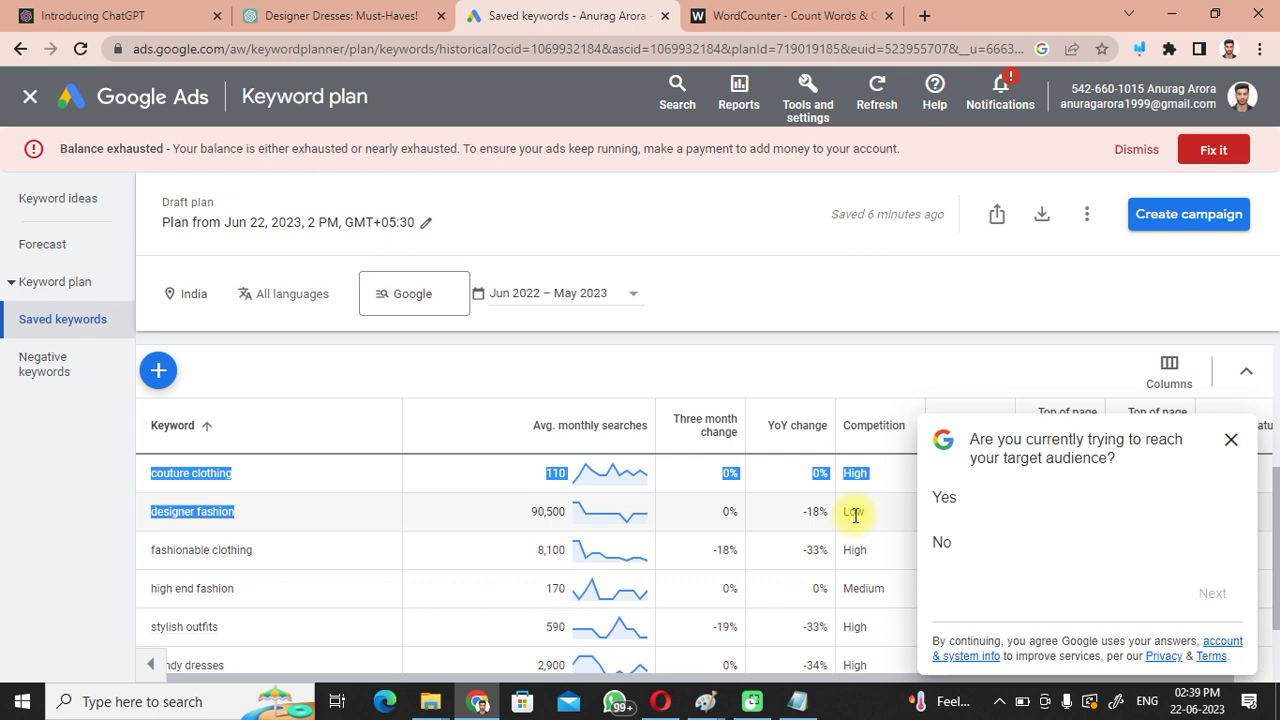
pyautogui.doubleClick(850, 512)
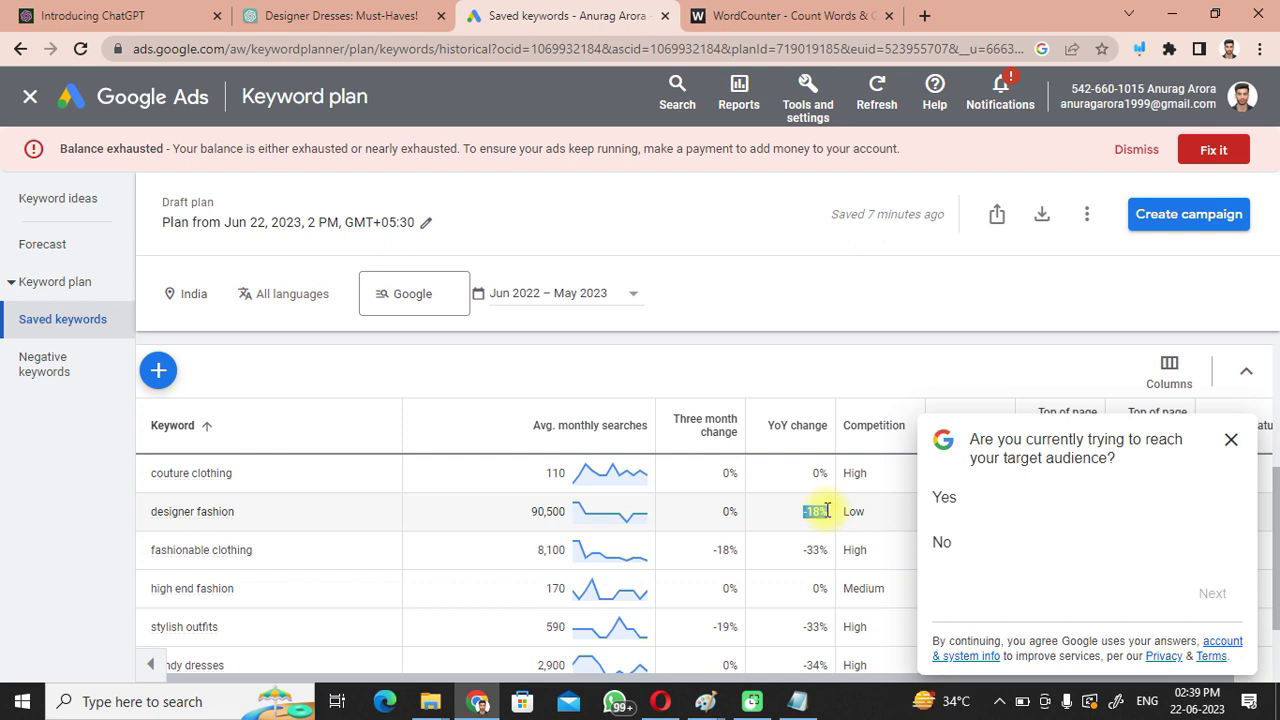
# - Dismiss the target audience survey, copy the saved keyword "fashionable clothing", and return to ChatGPT
pyautogui.click(1231, 441)
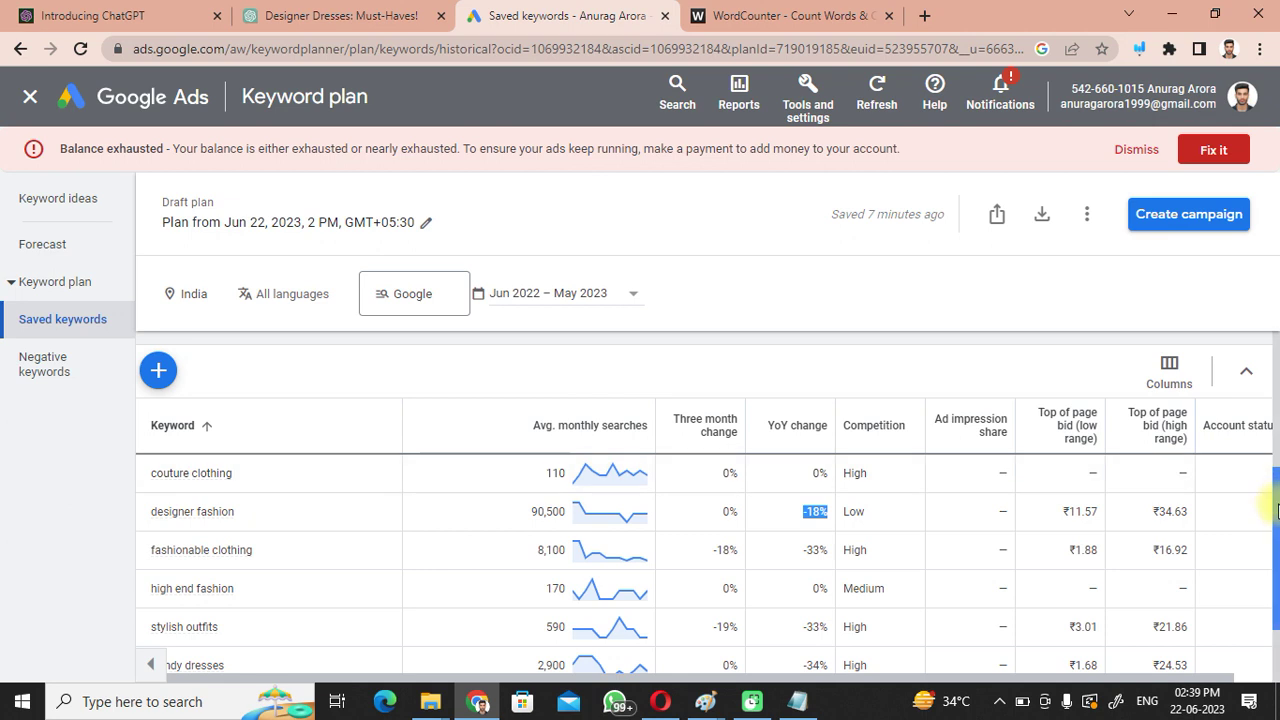
pyautogui.scroll(-1, 1276, 555)
pyautogui.scroll(-1, 1276, 555)
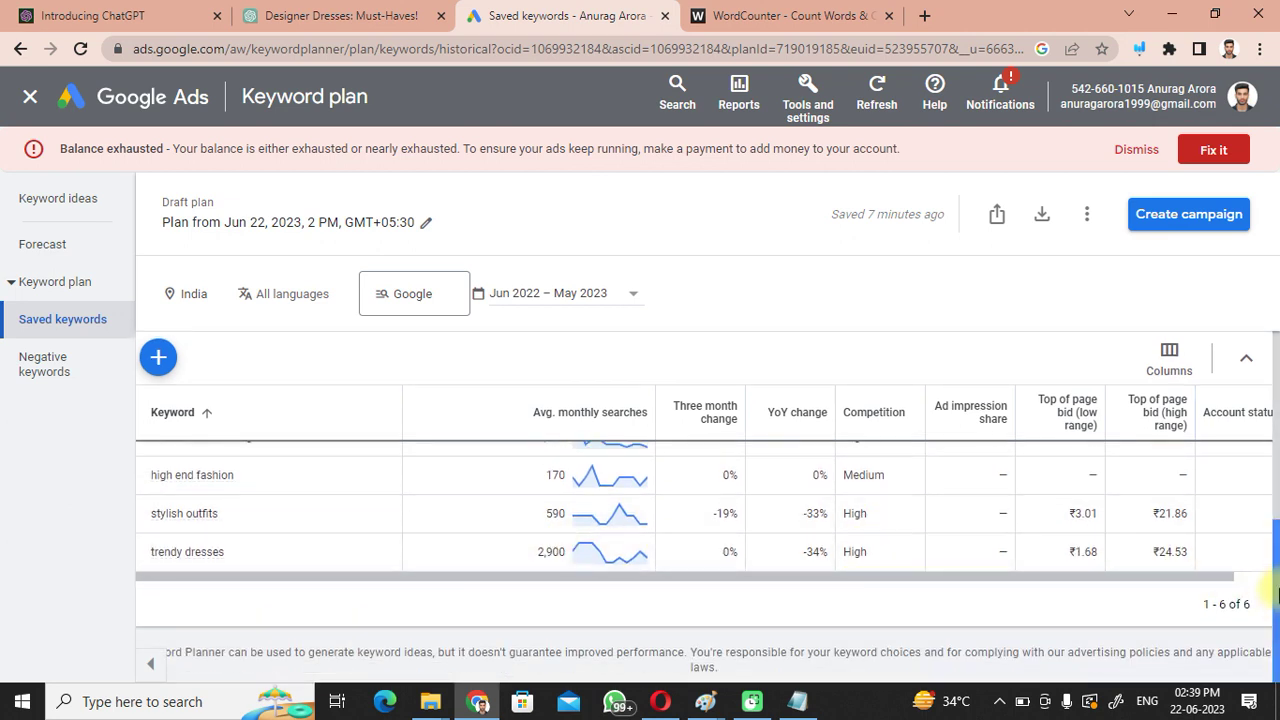
pyautogui.scroll(2, 1276, 595)
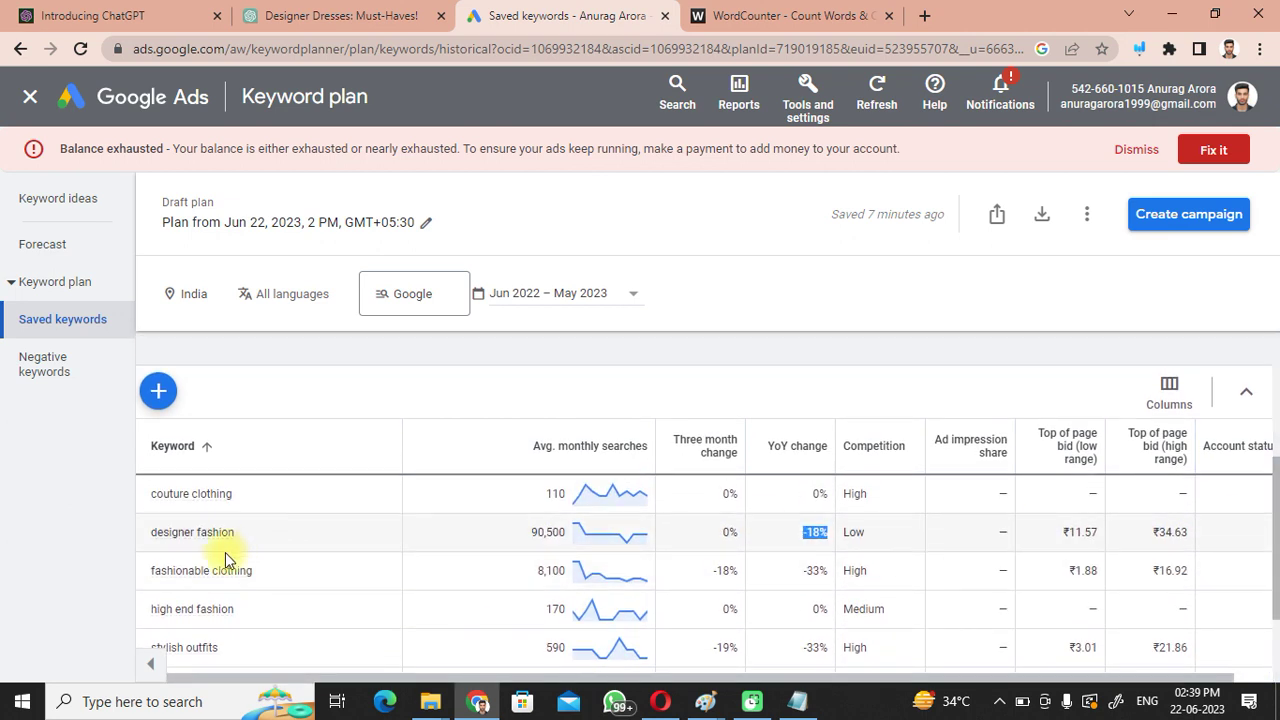
pyautogui.moveTo(140, 575); pyautogui.dragTo(254, 570)
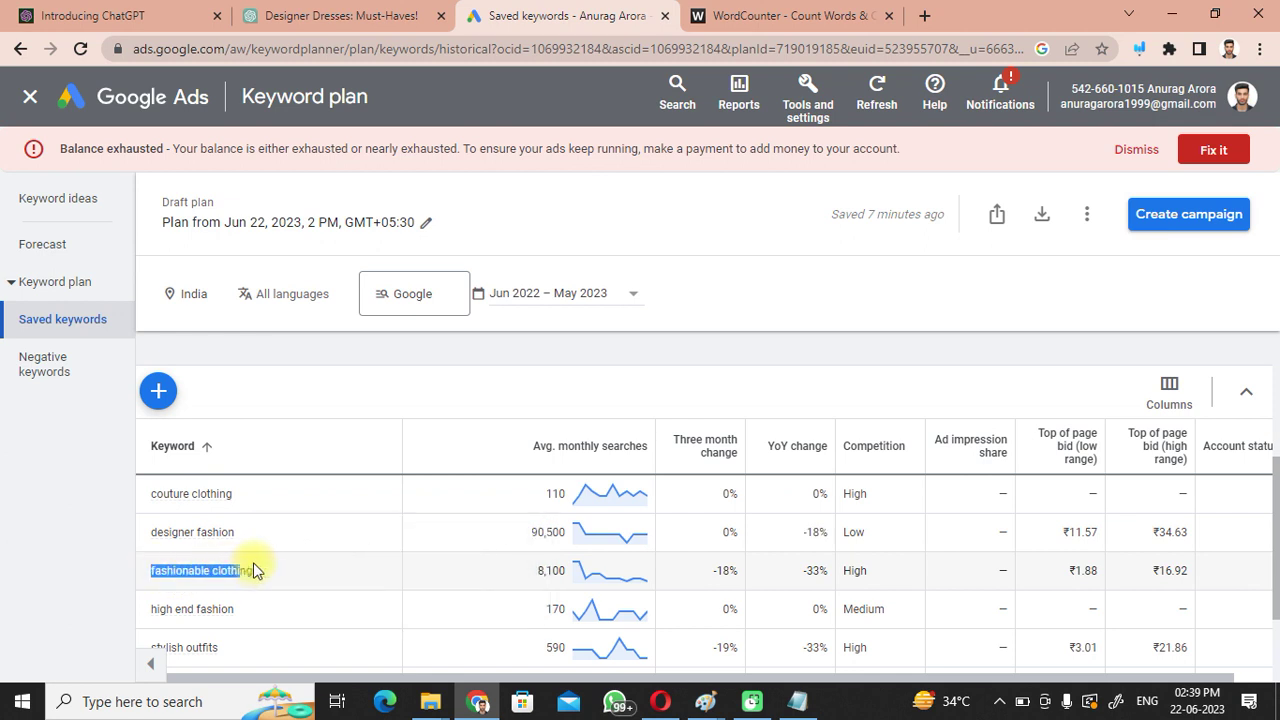
pyautogui.click(330, 14)
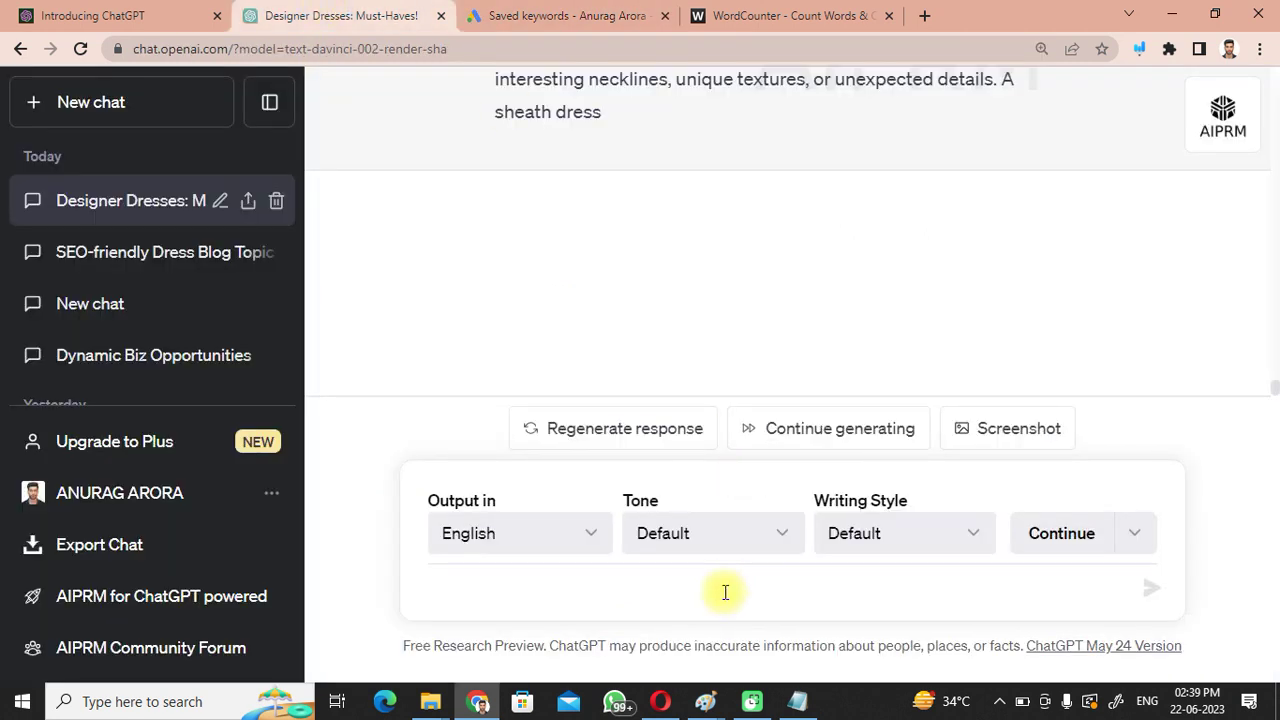
pyautogui.click(714, 590)
pyautogui.write('fashionable clothing')
pyautogui.hotkey('ctrl', 'z')
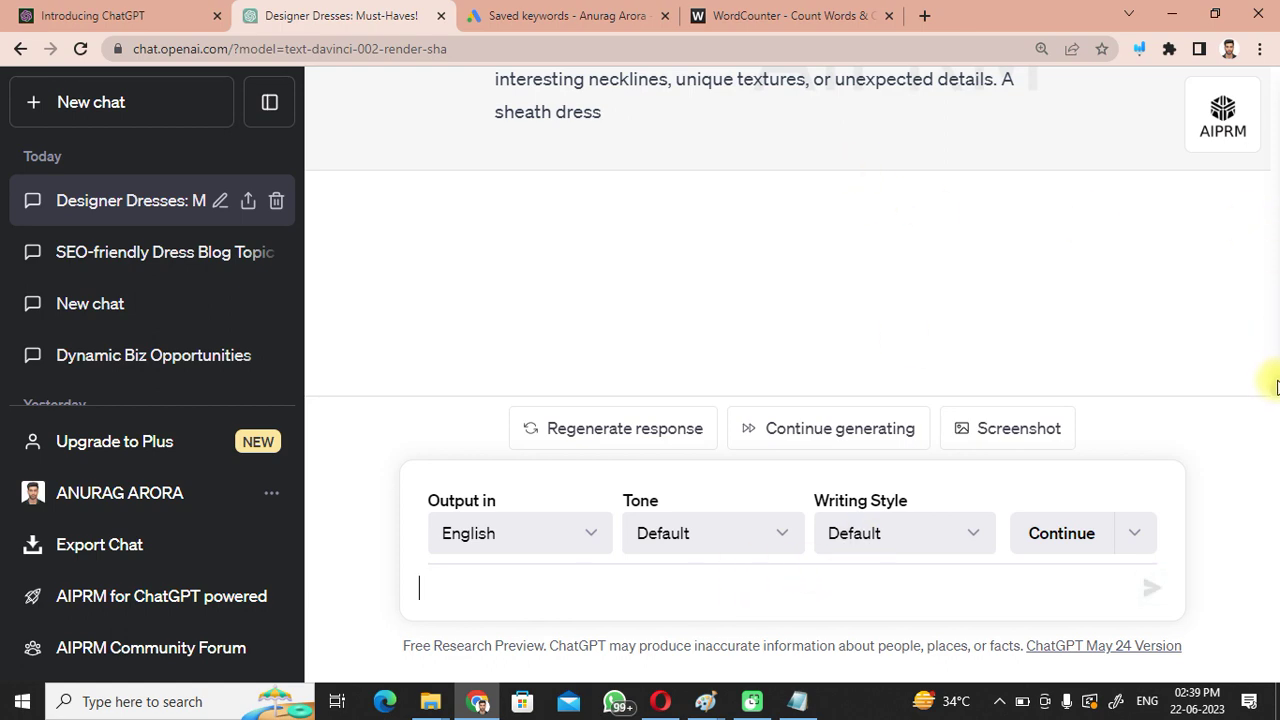
# - Copy the latest blog post prompt with focus keyword "Designer Fashion" from the conversation into the message box
pyautogui.moveTo(1277, 388); pyautogui.dragTo(1277, 284)
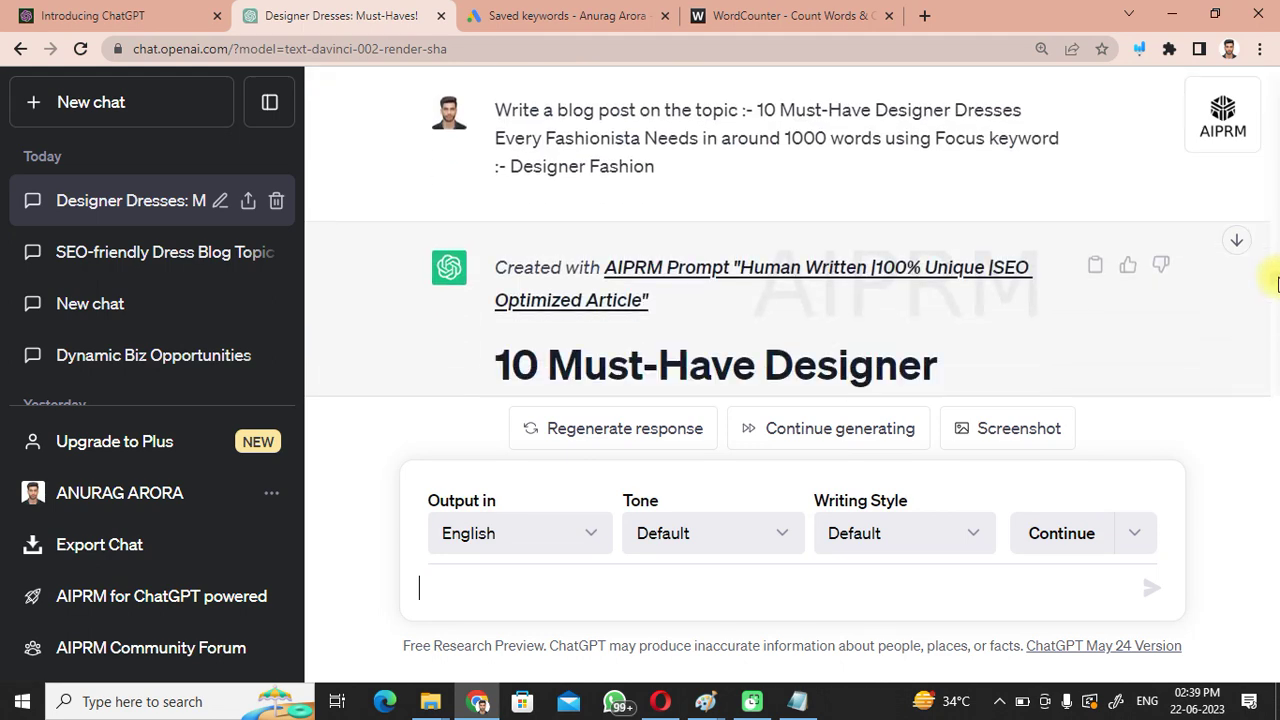
pyautogui.moveTo(494, 110); pyautogui.dragTo(668, 178)
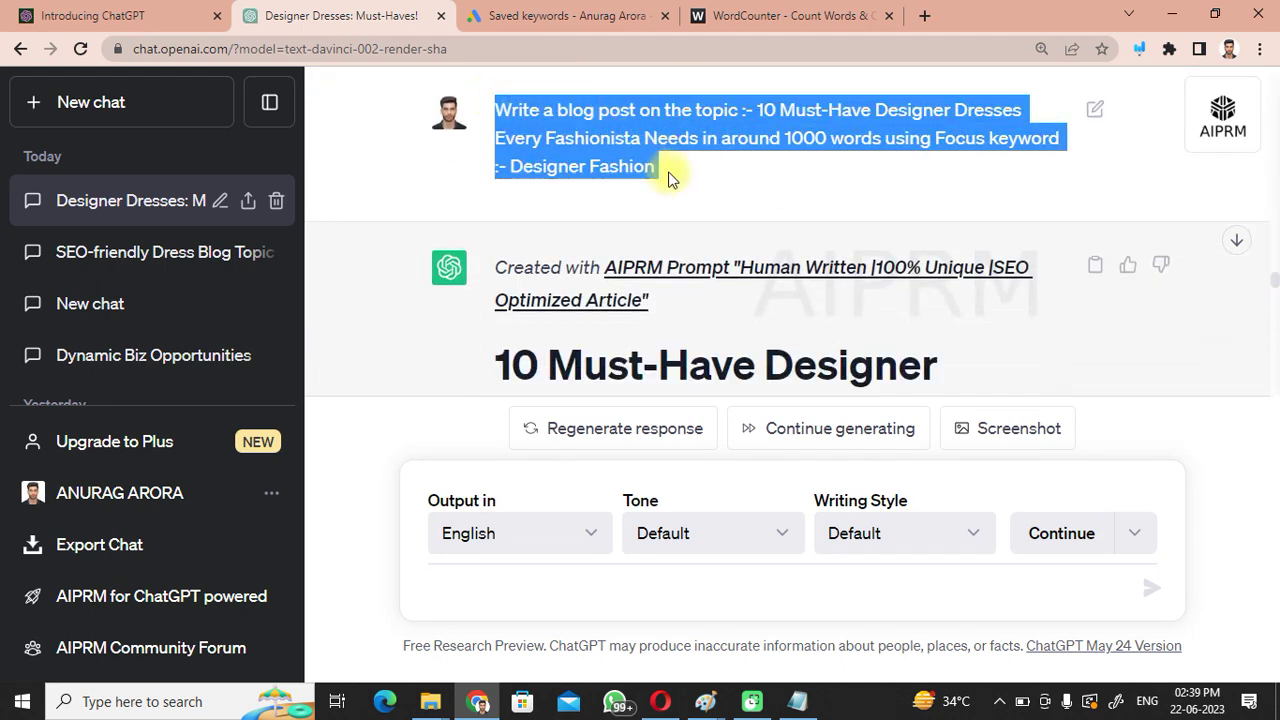
pyautogui.hotkey('ctrl', 'c')
pyautogui.click(554, 586)
pyautogui.hotkey('ctrl', 'v')
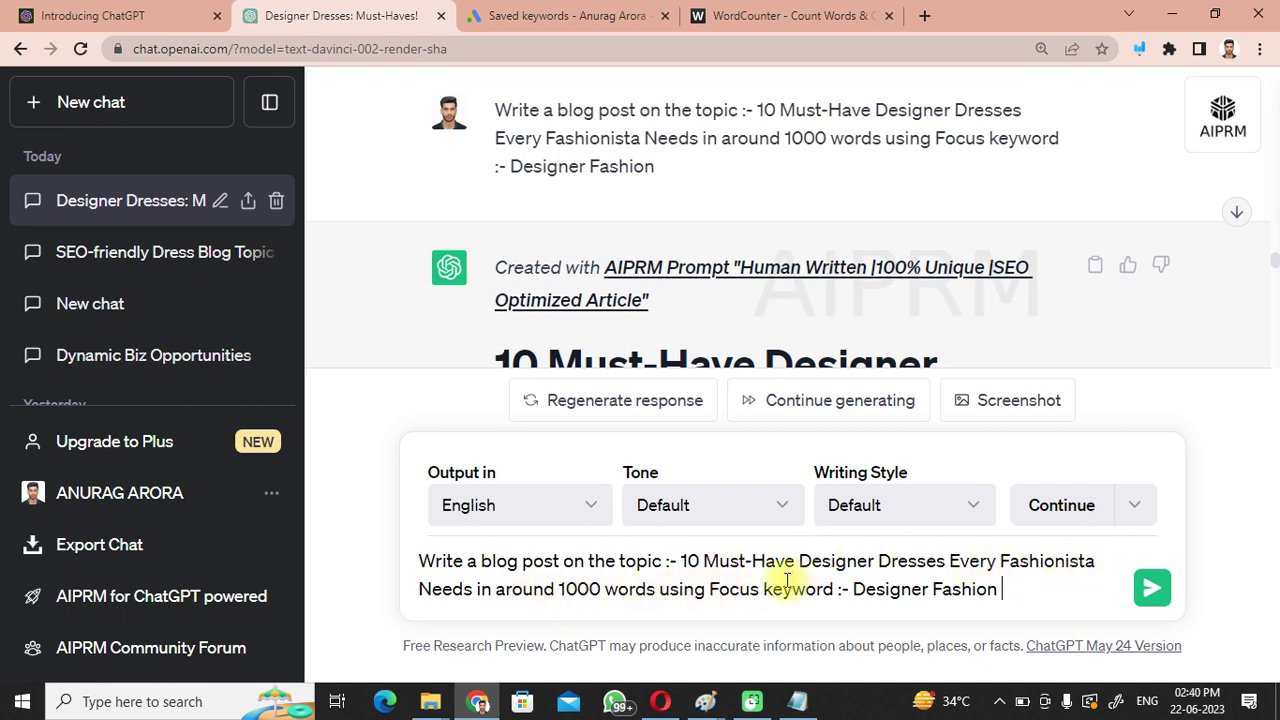
# - Compare Notepad's topic list with the saved keywords and copy the title "Designer Dresses for Different Seasons: Adapting to Changing Fashion" from Notepad
pyautogui.click(797, 701)
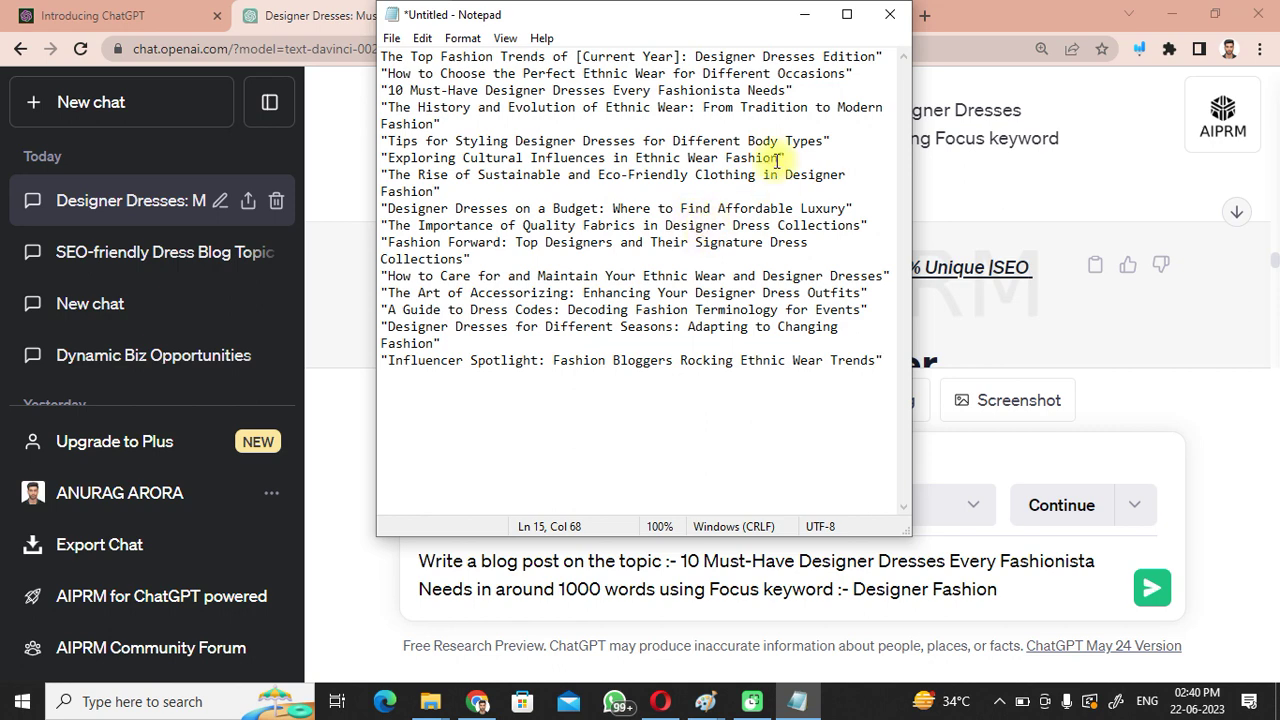
pyautogui.moveTo(650, 20); pyautogui.dragTo(794, 68)
pyautogui.click(667, 14)
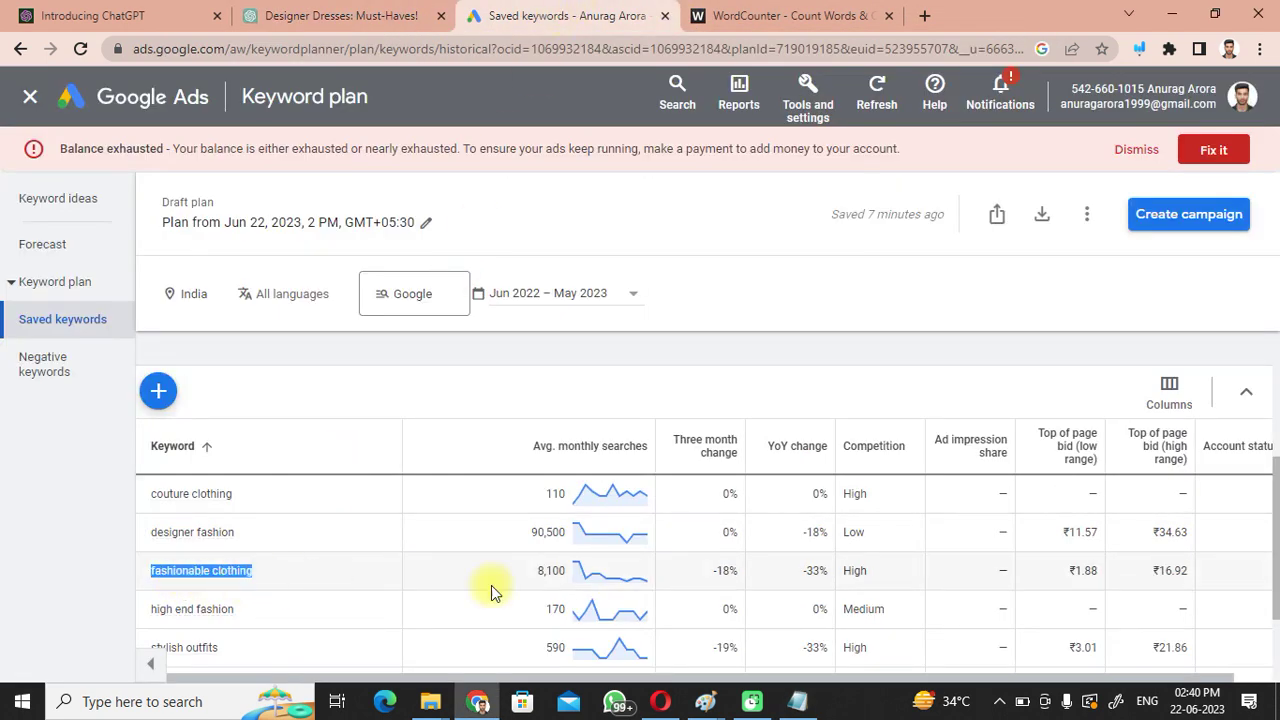
pyautogui.click(797, 701)
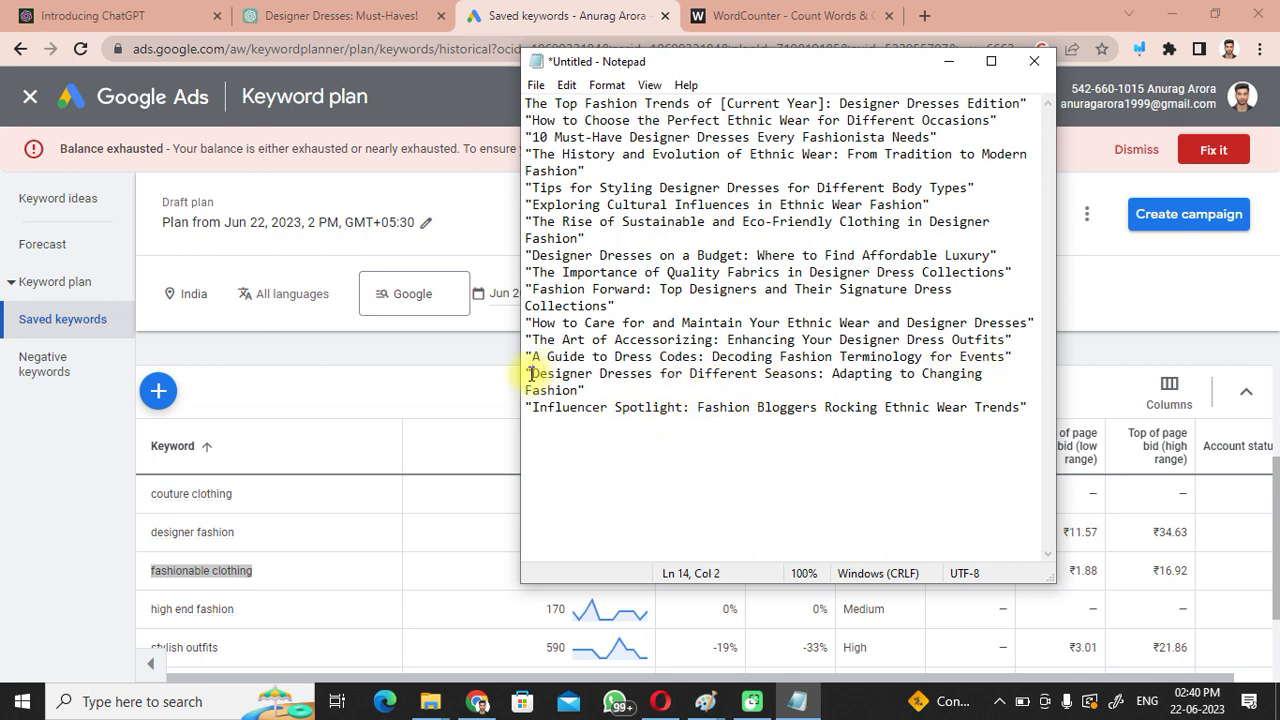
pyautogui.moveTo(573, 375); pyautogui.dragTo(590, 390)
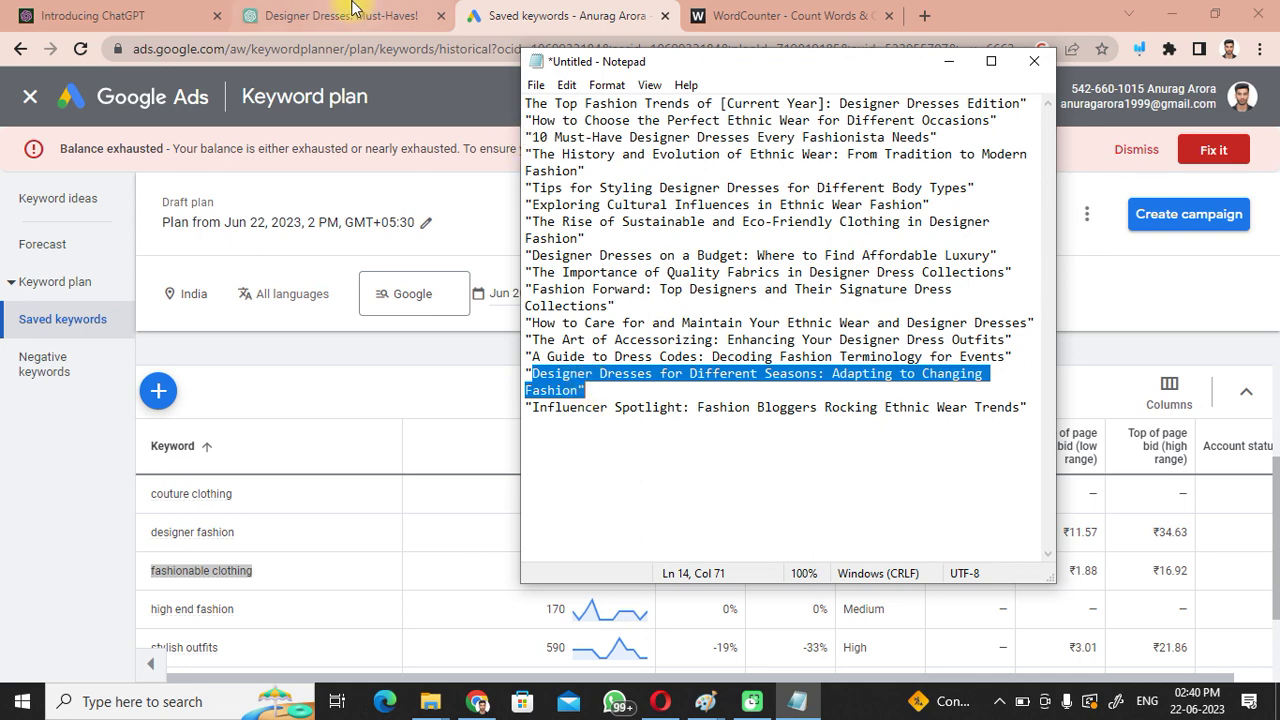
# - Replace the draft prompt's topic with "Designer Dresses for Different Seasons: Adapting to Changing Fashion", removing the leftover word "Needs" and the closing quote
pyautogui.click(420, 16)
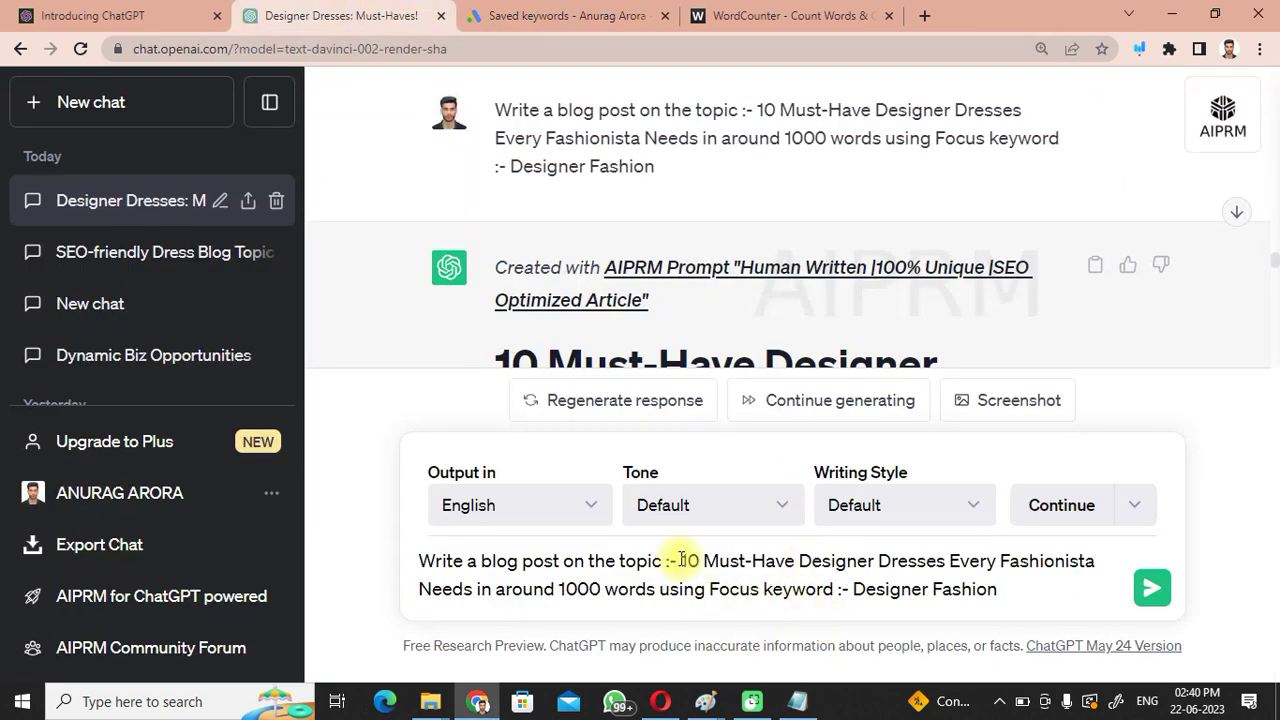
pyautogui.moveTo(680, 560); pyautogui.dragTo(1098, 560)
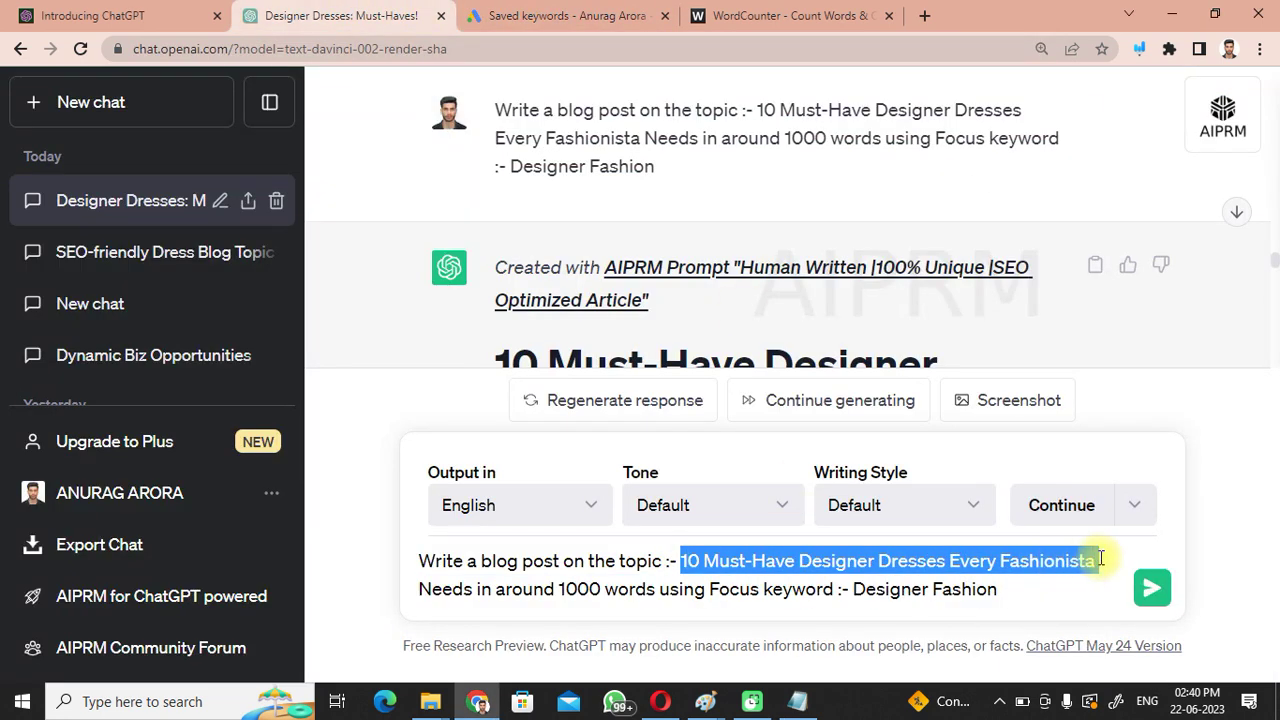
pyautogui.press('BackSpace')
pyautogui.hotkey('ctrl', 'v')
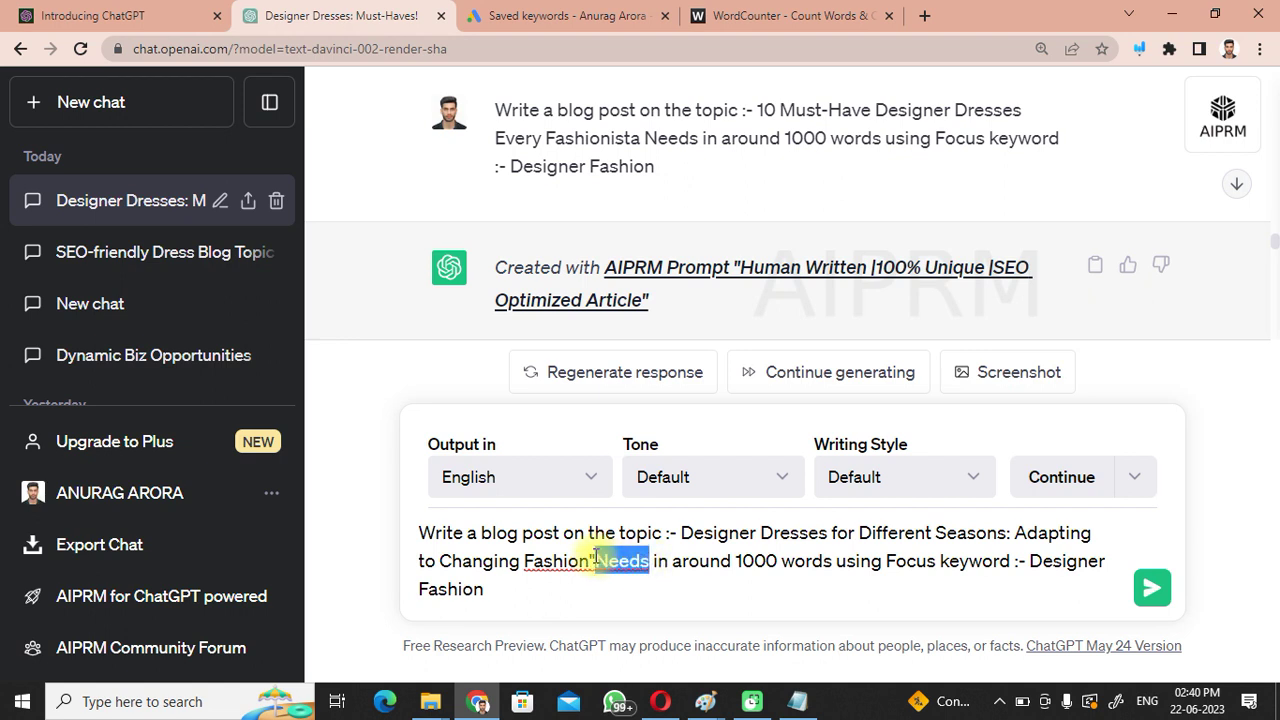
pyautogui.press('BackSpace')
pyautogui.press('BackSpace')
pyautogui.press('BackSpace')
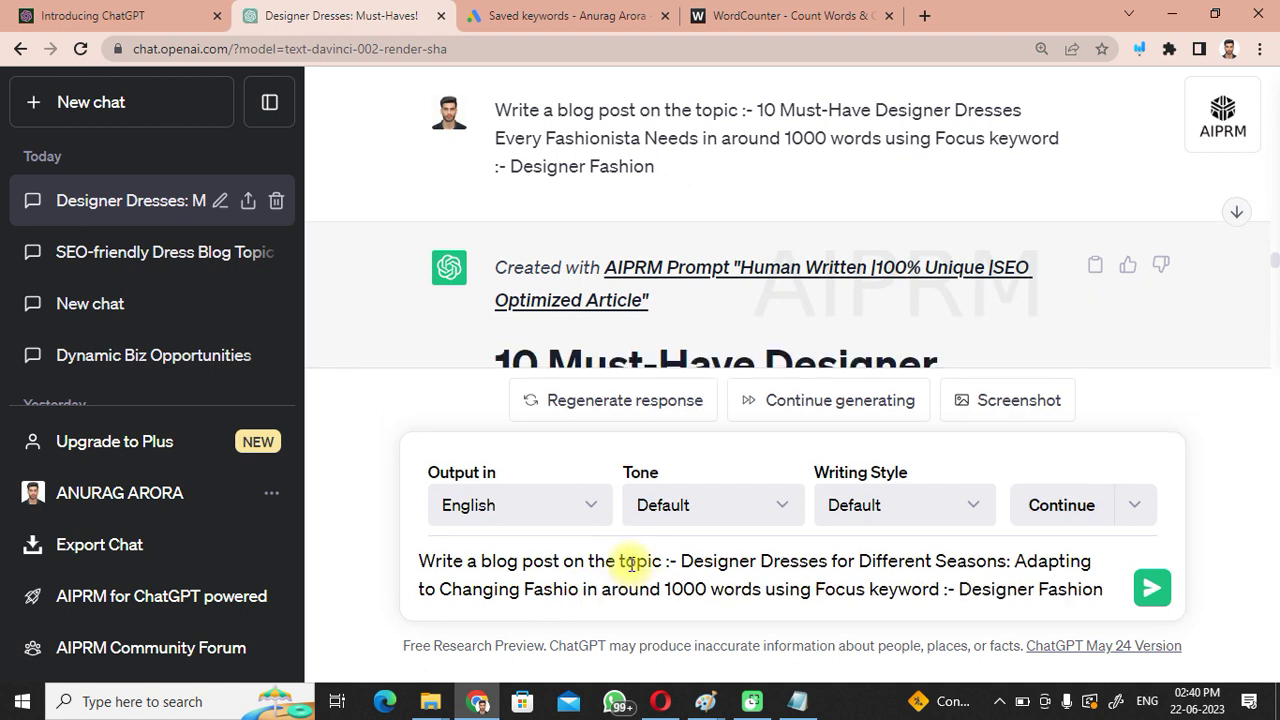
pyautogui.write('n')
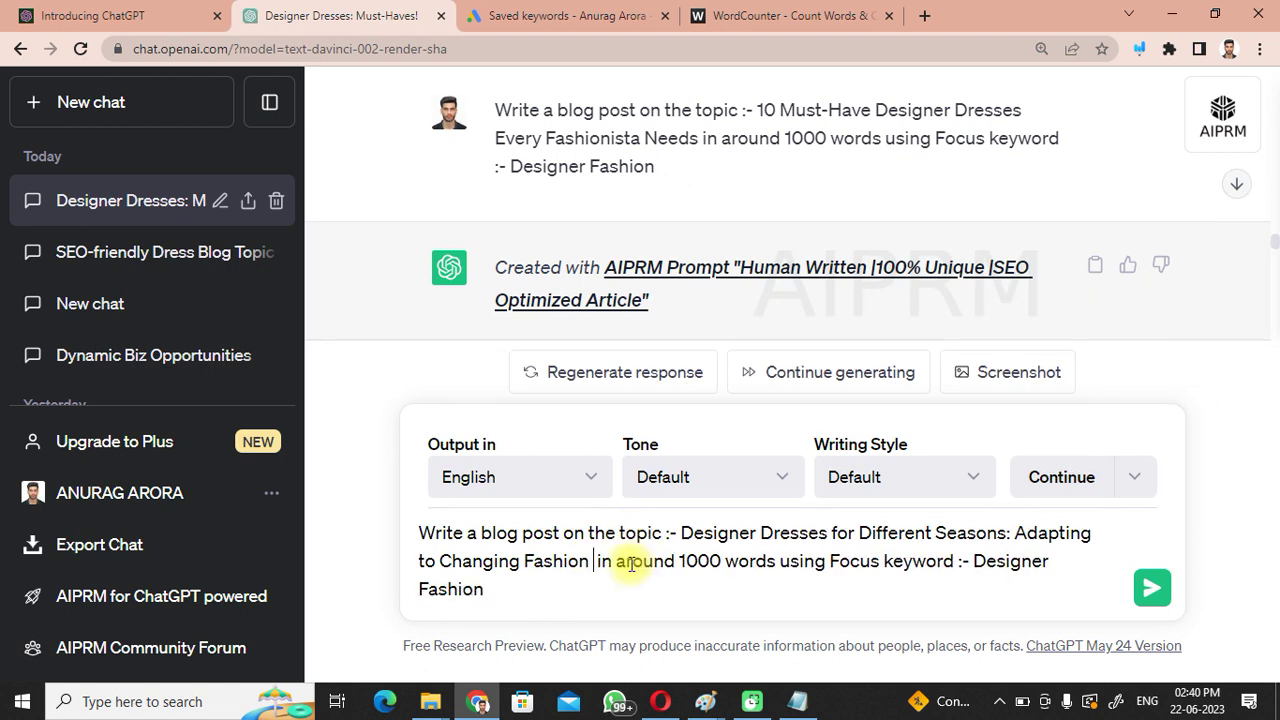
# - Replace the draft prompt's focus keyword with "fashionable clothing", checking it against the saved keywords
pyautogui.click(803, 703)
pyautogui.click(803, 703)
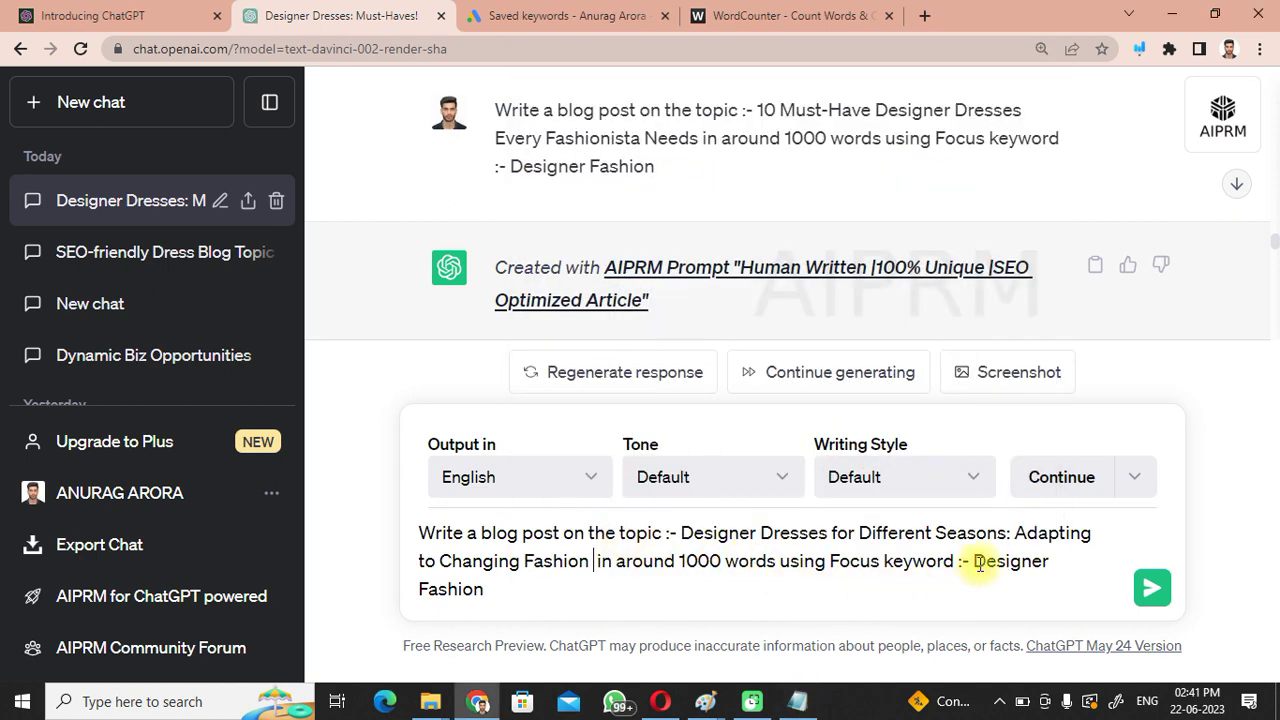
pyautogui.moveTo(990, 562); pyautogui.dragTo(1064, 580)
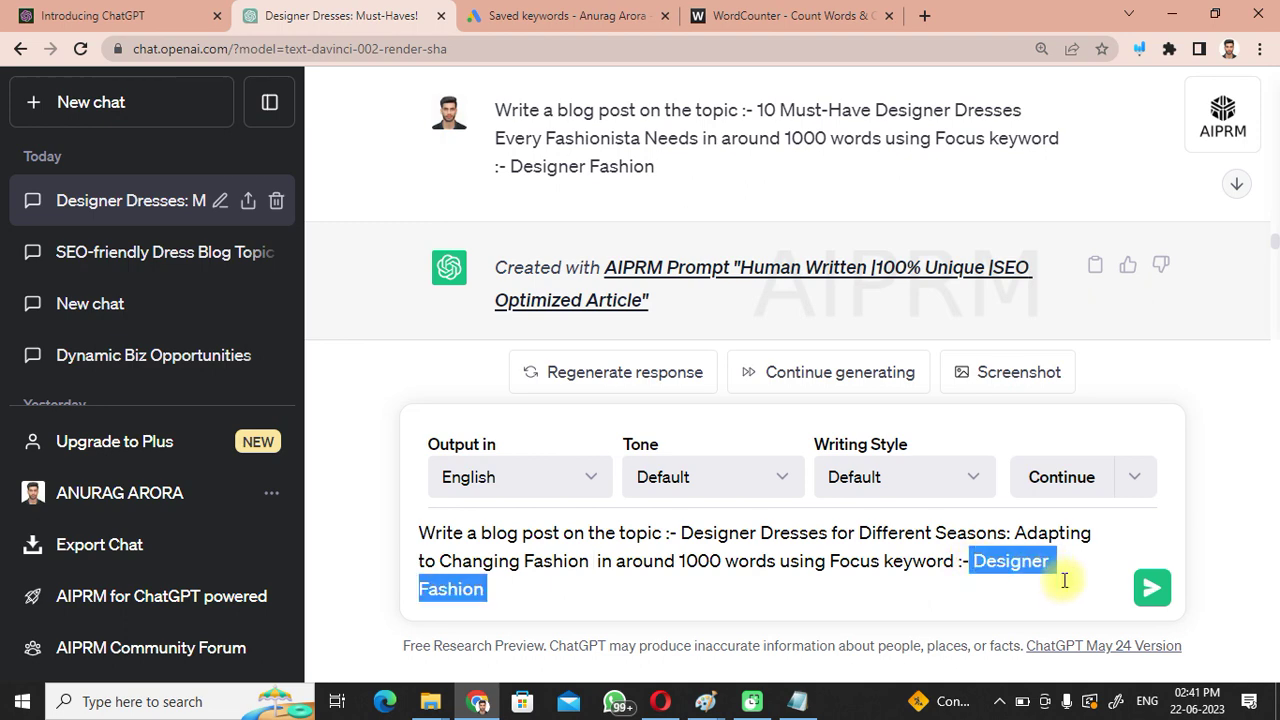
pyautogui.press('BackSpace')
pyautogui.click(520, 16)
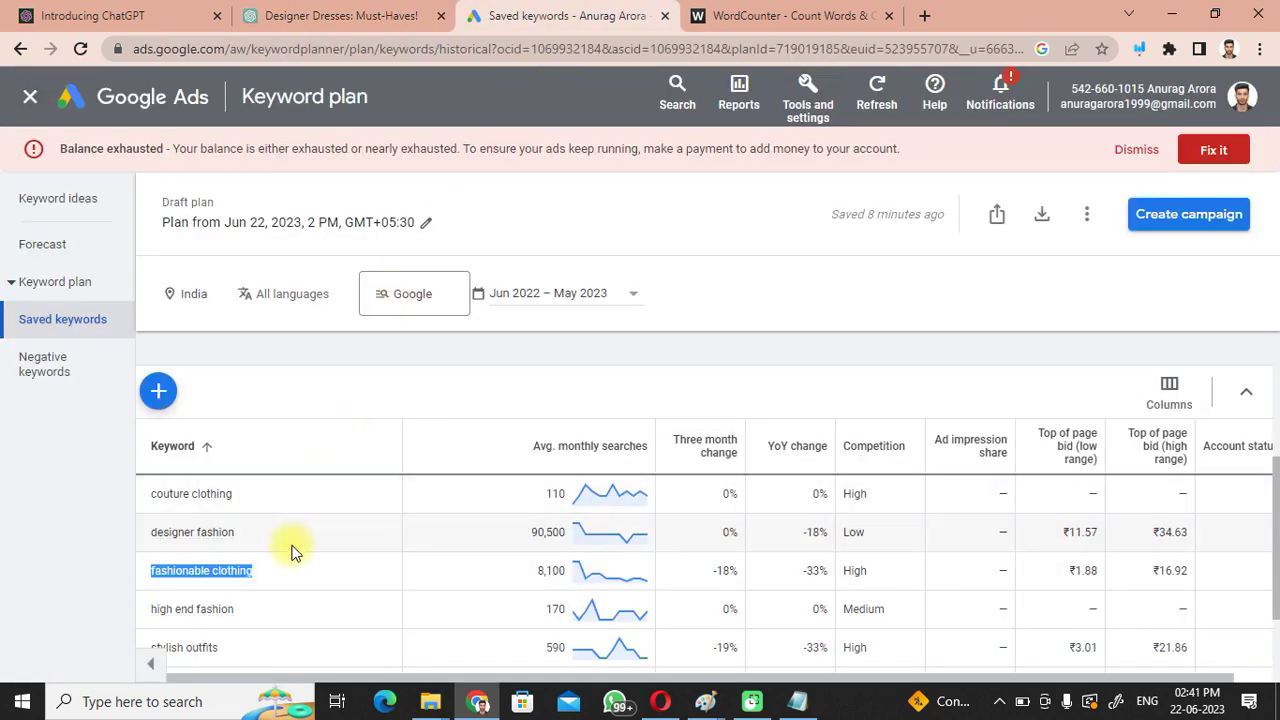
pyautogui.click(340, 16)
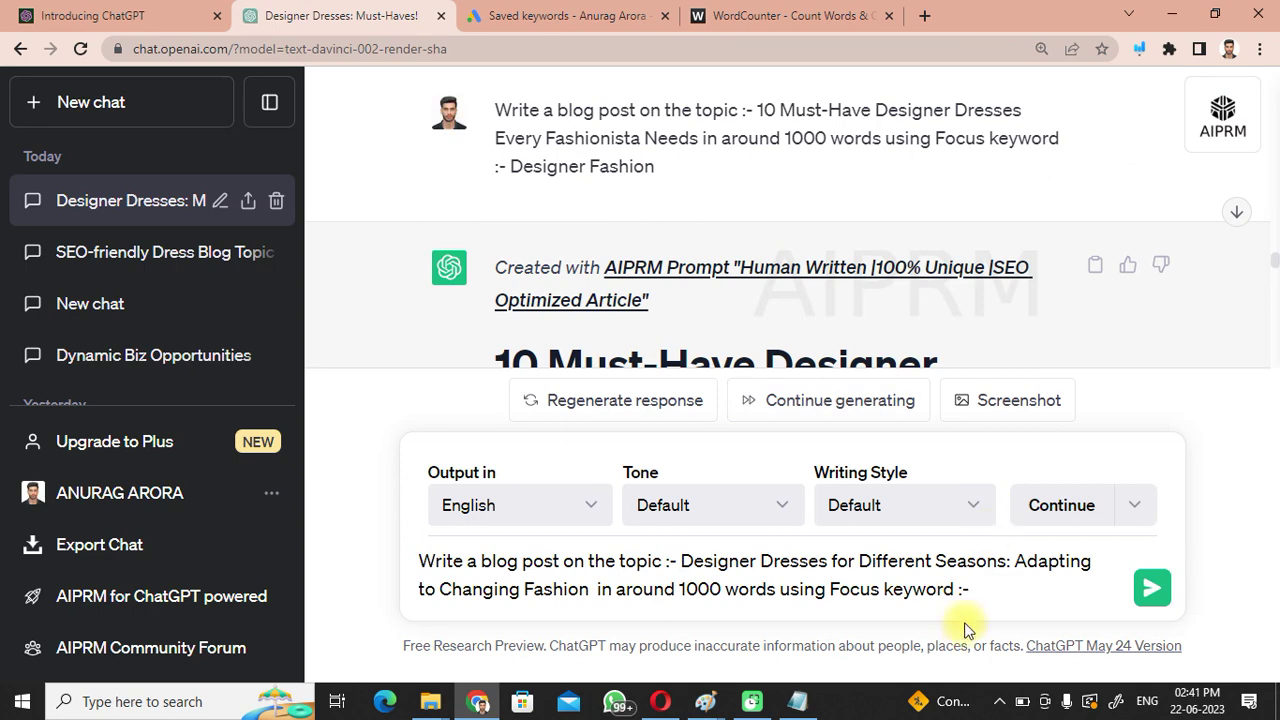
pyautogui.hotkey('ctrl', 'v')
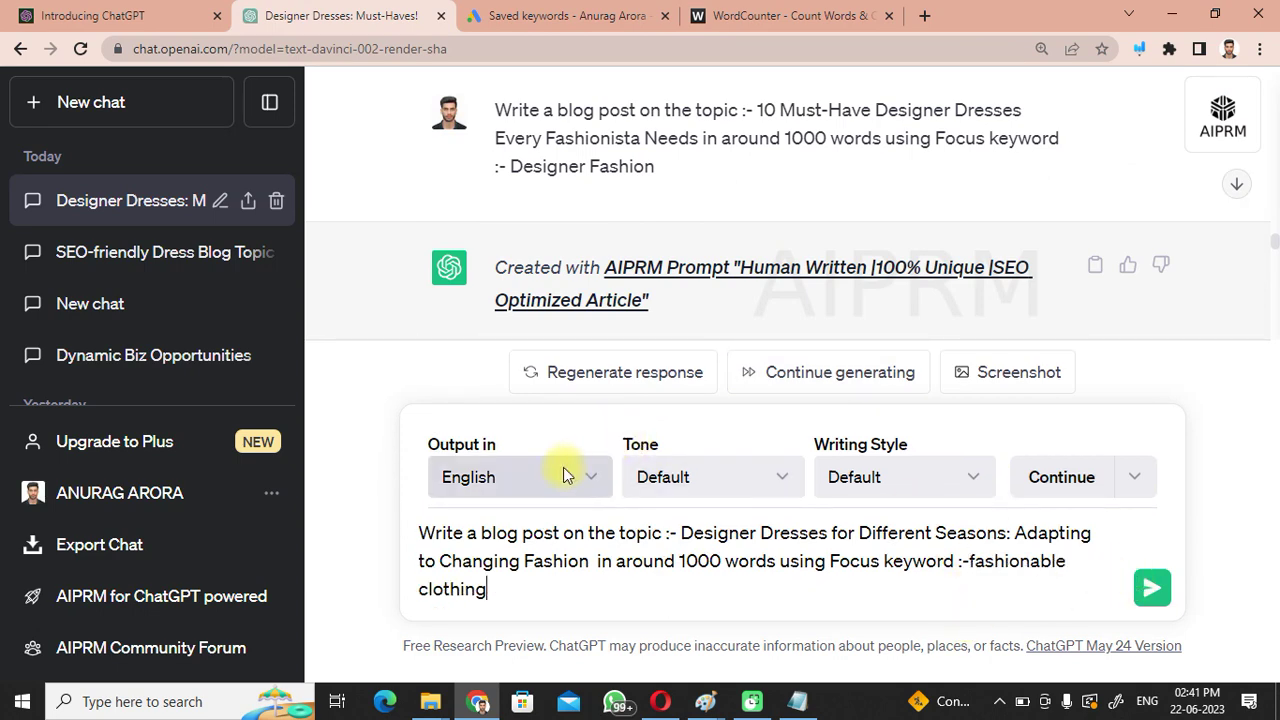
# - Copy the finished draft into a new chat using the AIPRM prompt "Human Written |100% Unique |SEO Optimized Article" and send it
pyautogui.tripleClick(579, 570)
pyautogui.hotkey('ctrl', 'c')
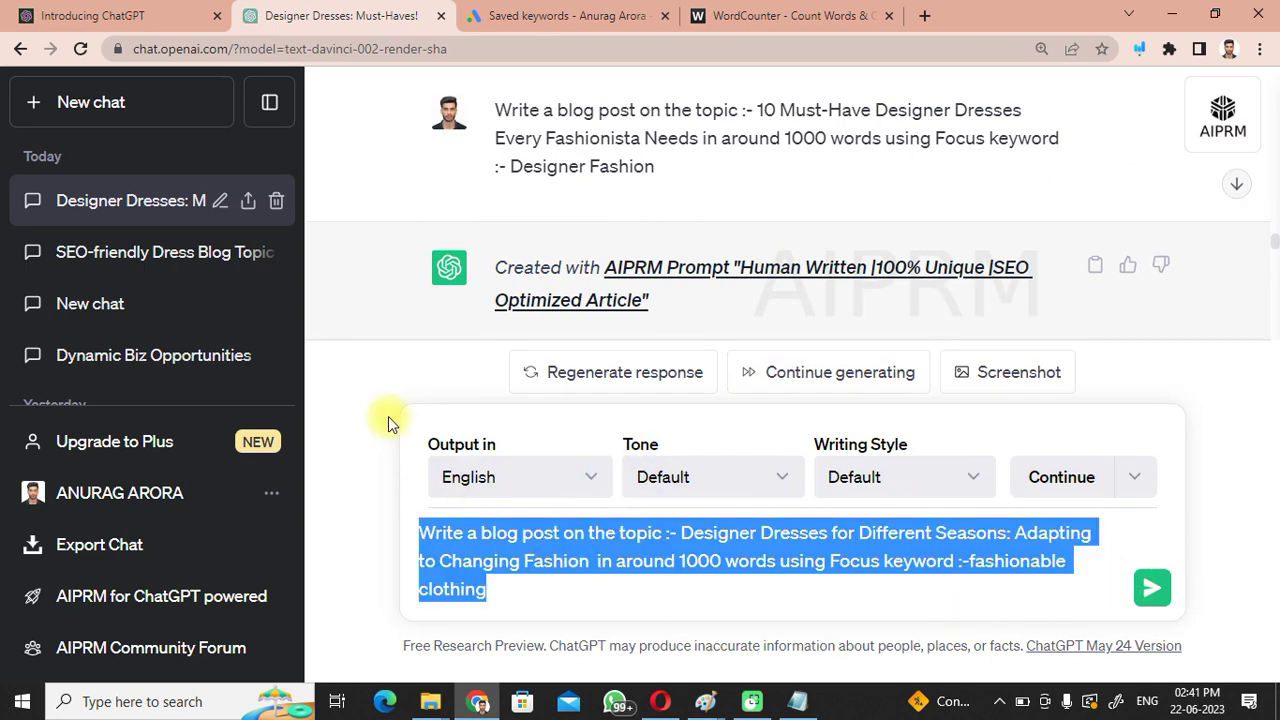
pyautogui.click(126, 118)
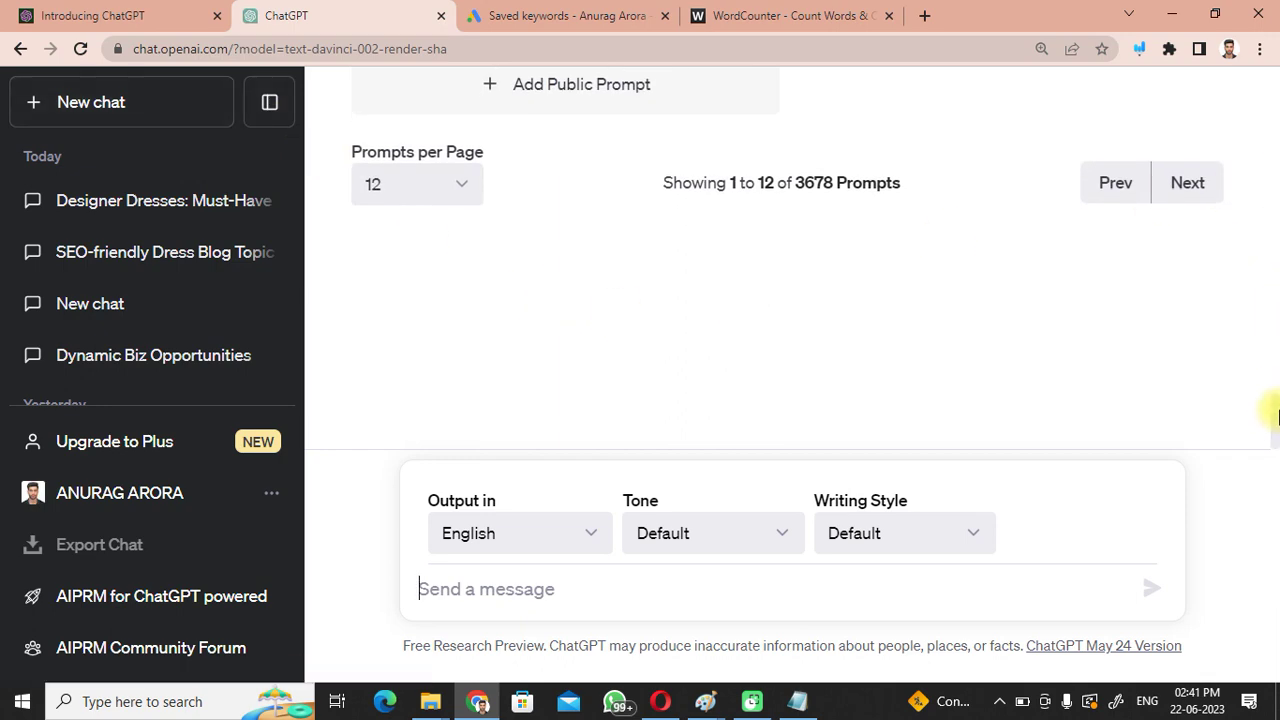
pyautogui.moveTo(1277, 411); pyautogui.dragTo(1276, 132)
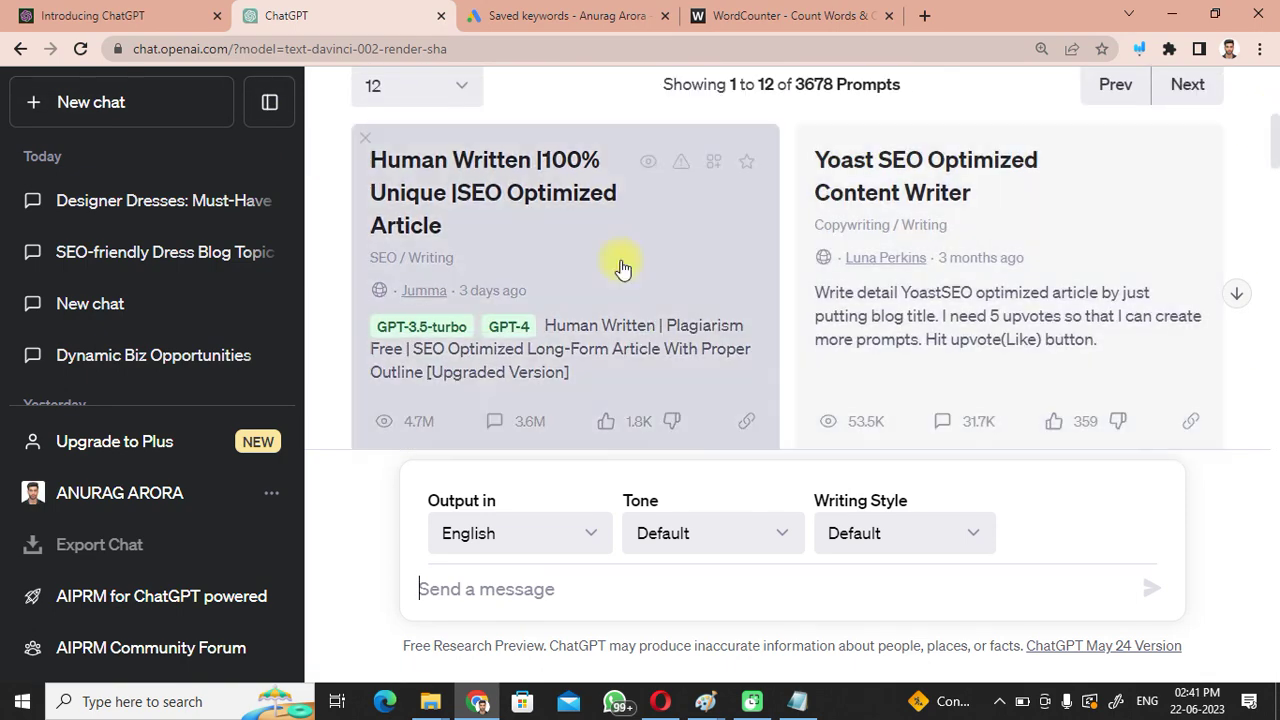
pyautogui.click(540, 268)
pyautogui.hotkey('ctrl', 'v')
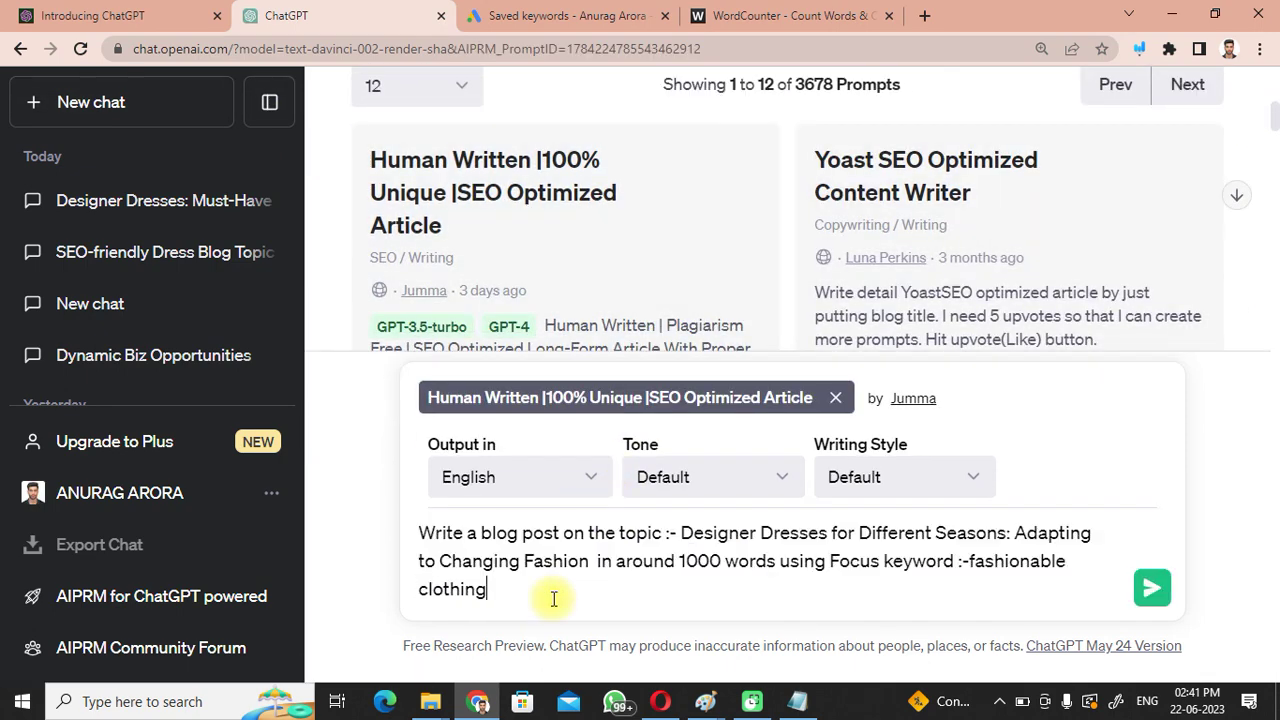
pyautogui.press('Return')
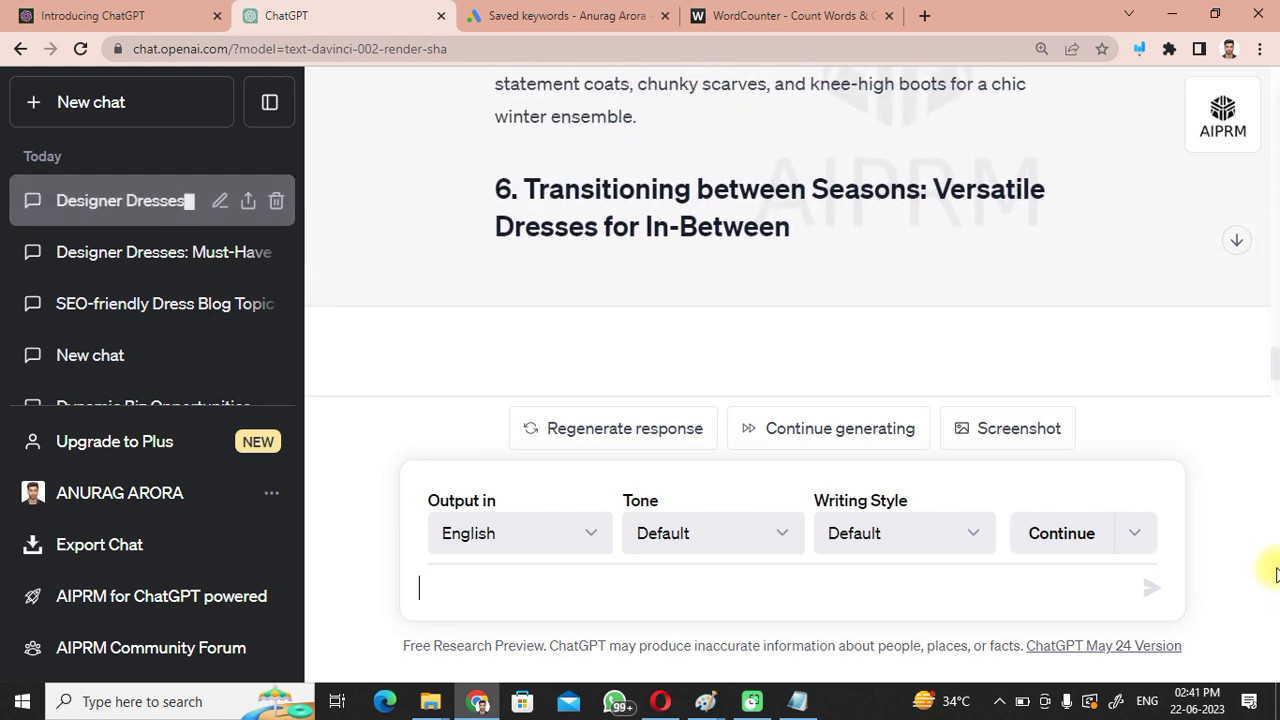
# - Search the generated article for "fashionable clothing" and look through its sections for uses of the keyword
pyautogui.click(562, 14)
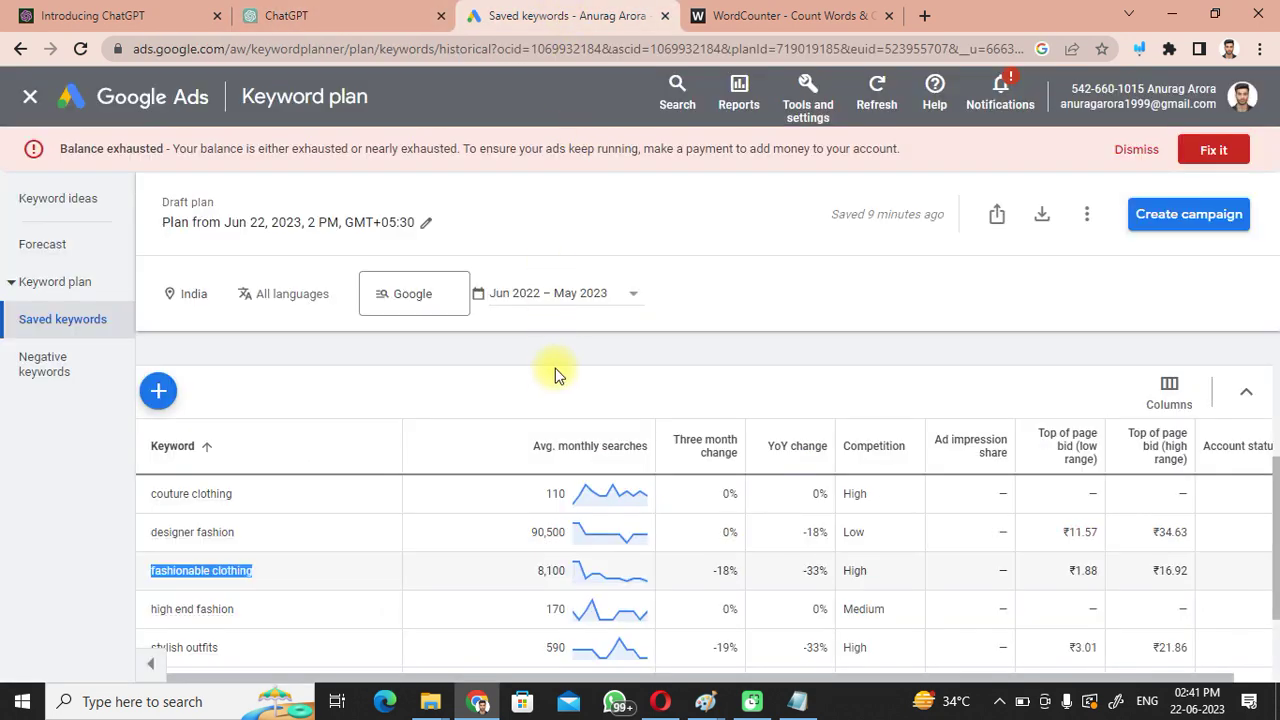
pyautogui.click(345, 15)
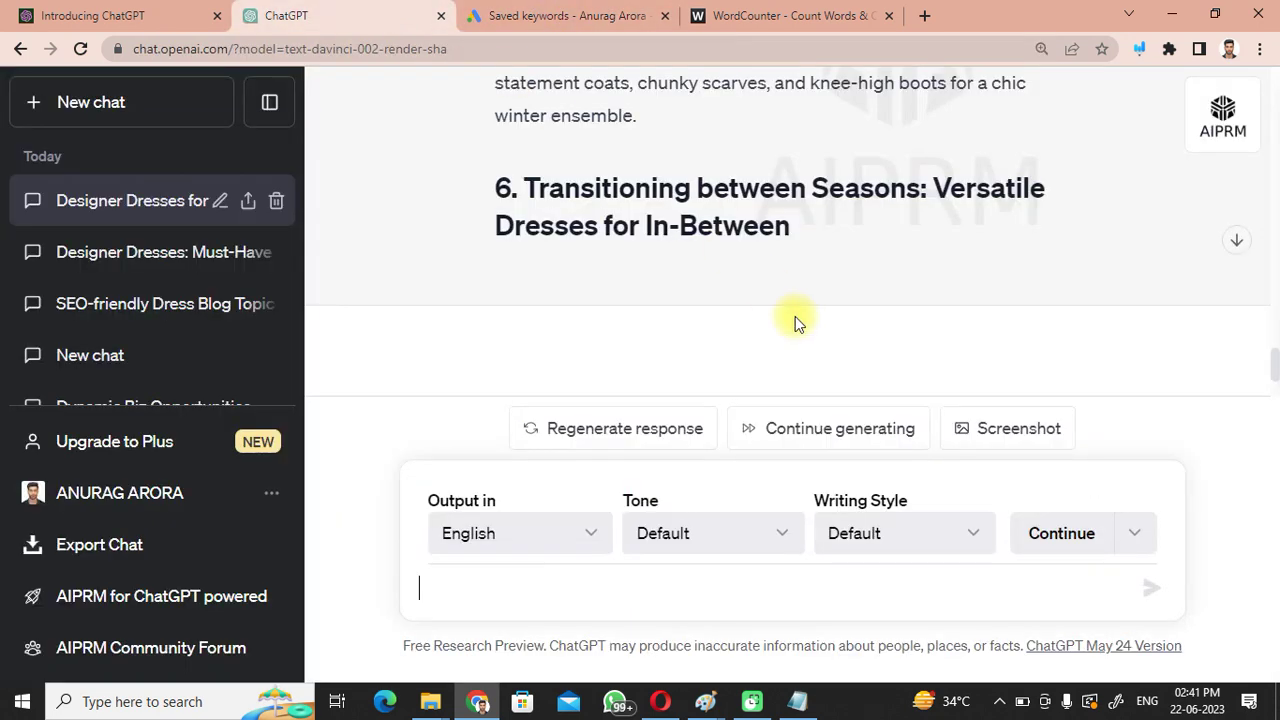
pyautogui.hotkey('ctrl', 'f')
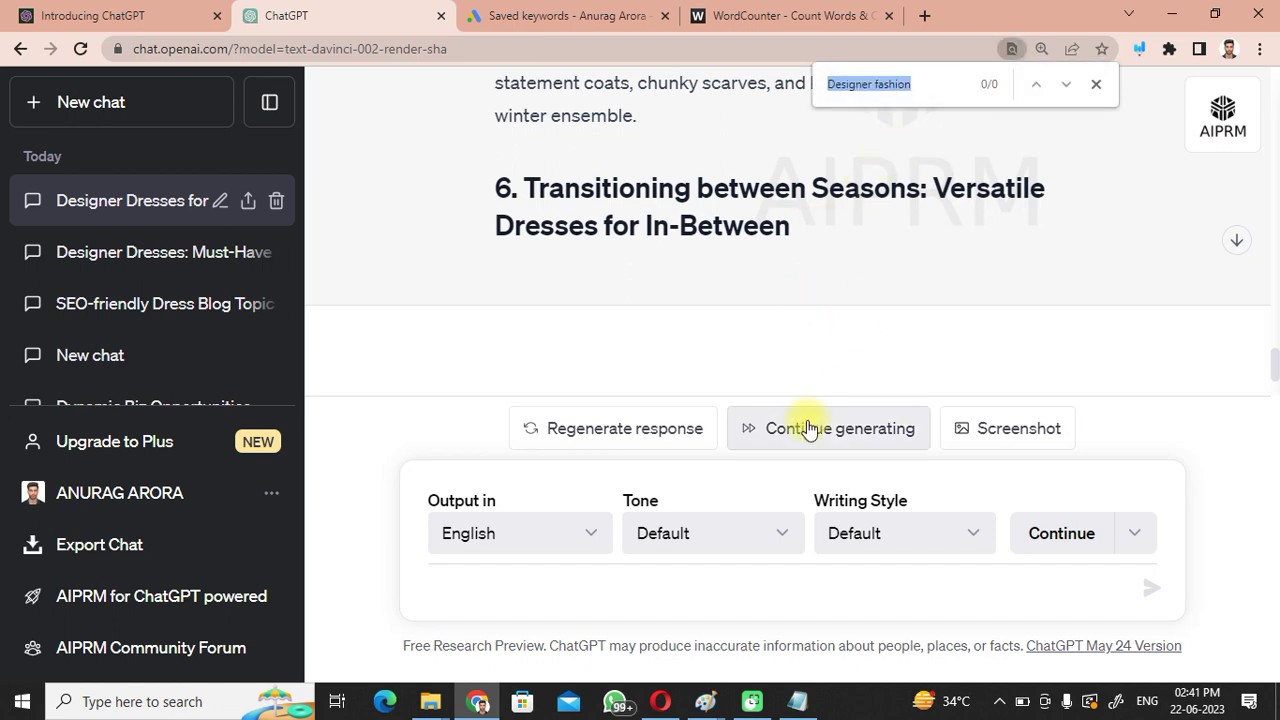
pyautogui.write('fashionable clothing')
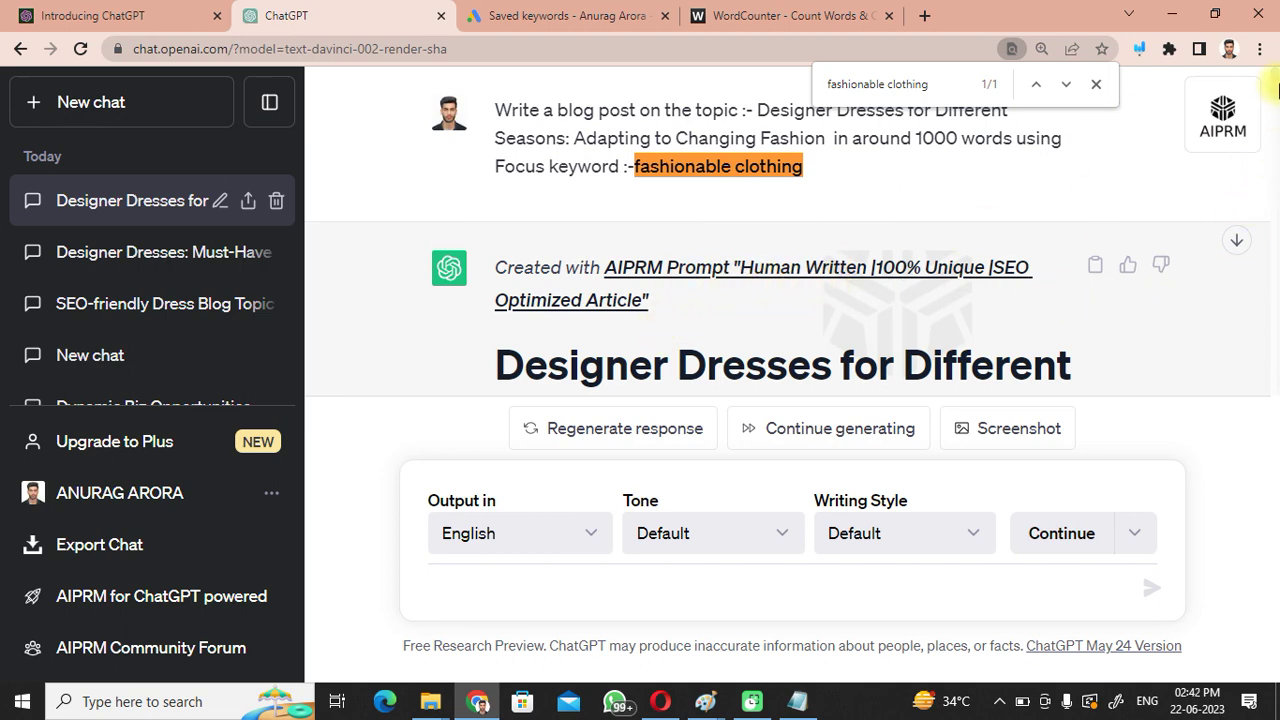
pyautogui.scroll(-2, 1277, 90)
pyautogui.scroll(1, 1277, 106)
pyautogui.scroll(-3, 1277, 110)
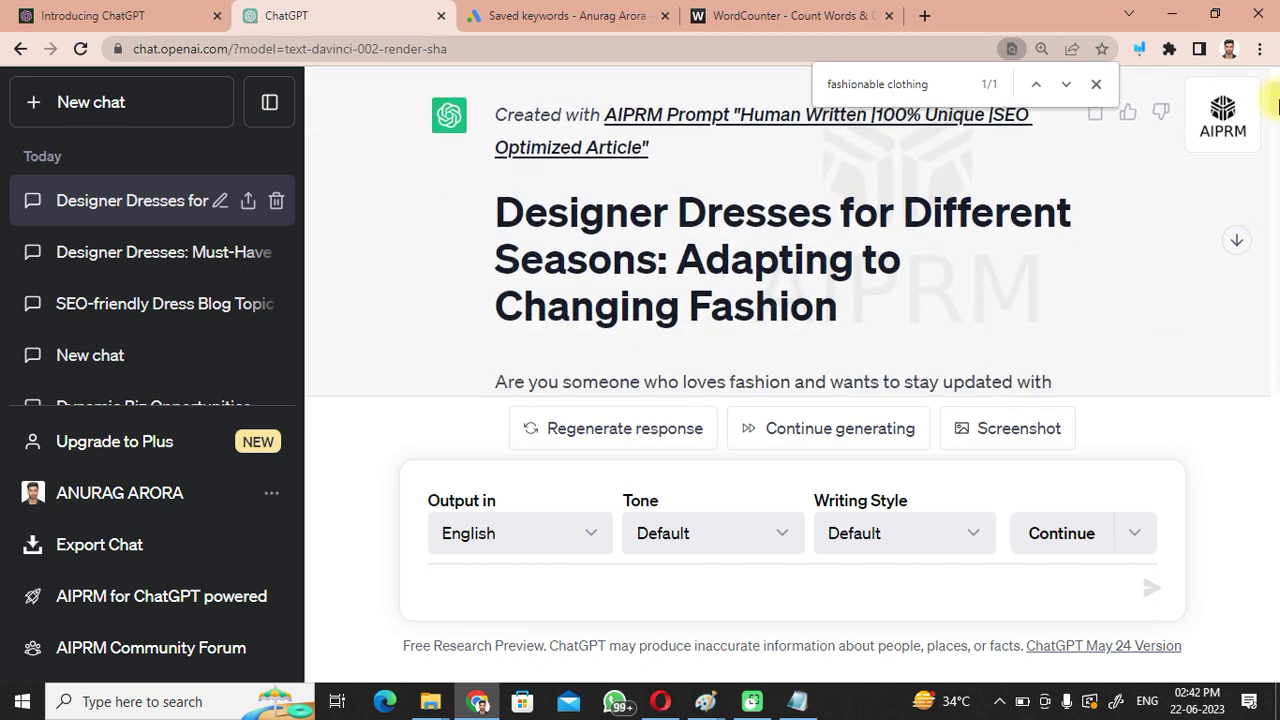
pyautogui.scroll(-4, 1277, 130)
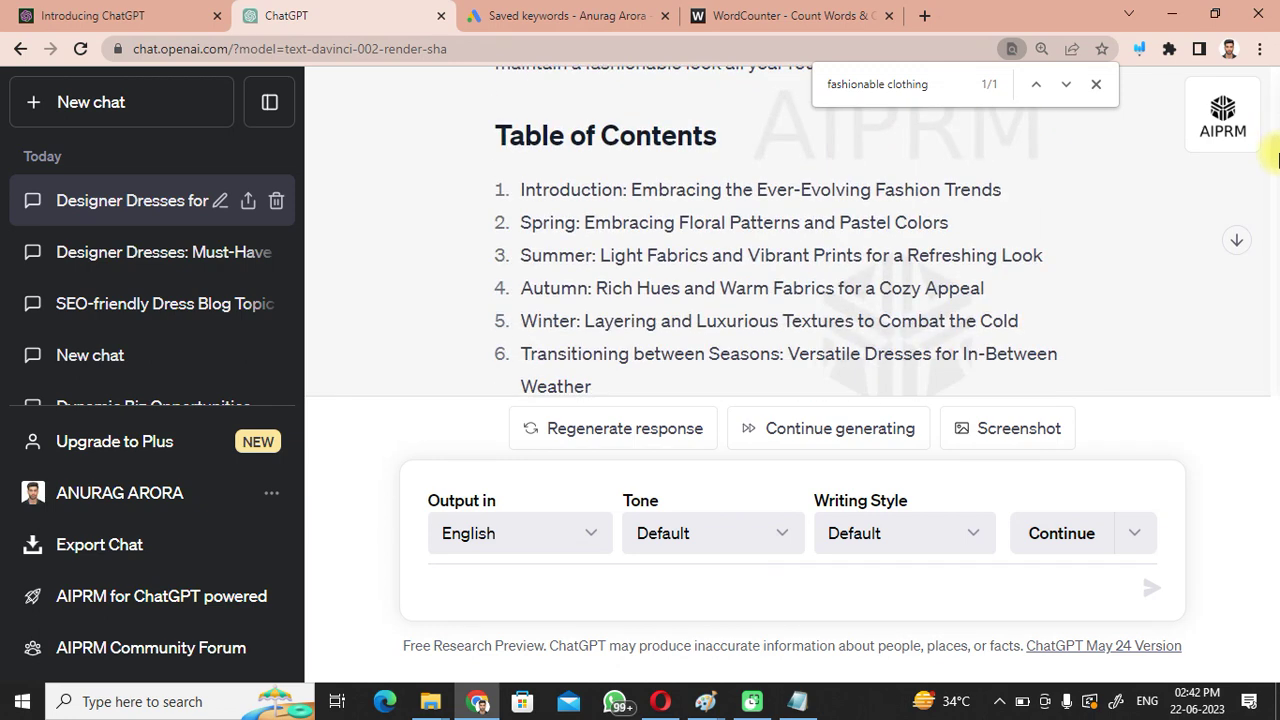
pyautogui.scroll(1, 1277, 170)
pyautogui.scroll(-4, 1277, 170)
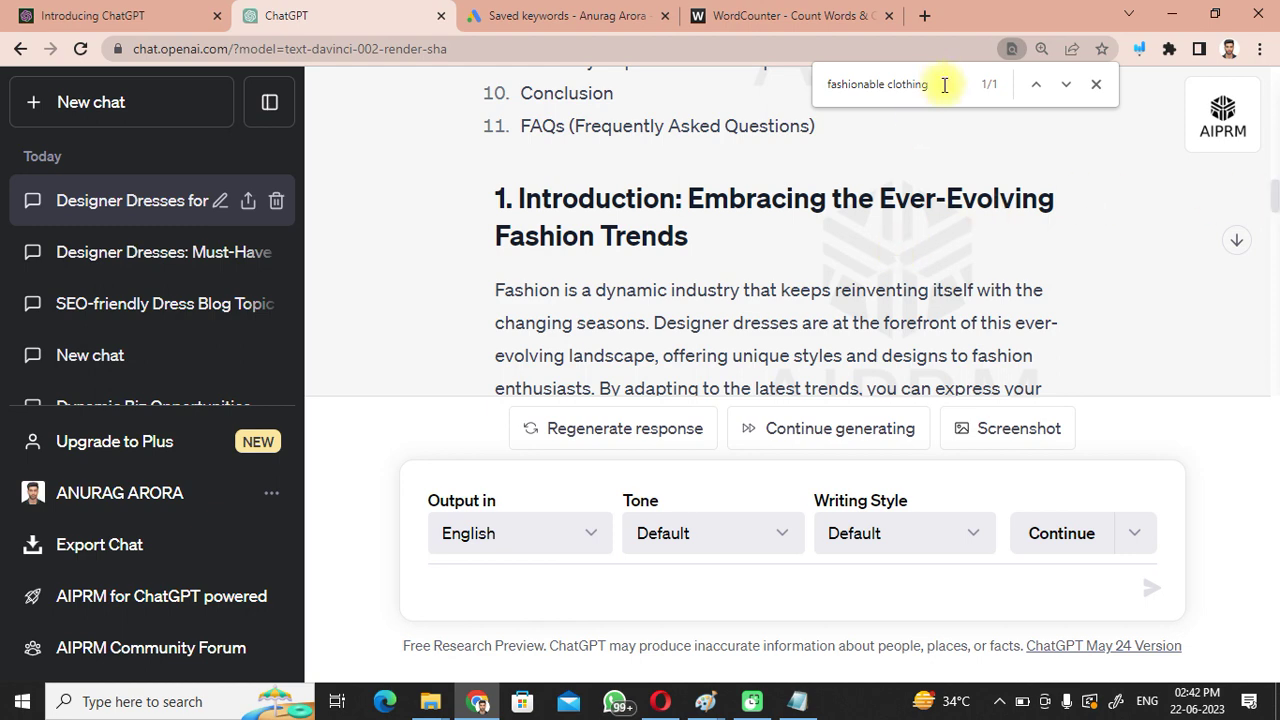
pyautogui.moveTo(1279, 213); pyautogui.dragTo(1277, 492)
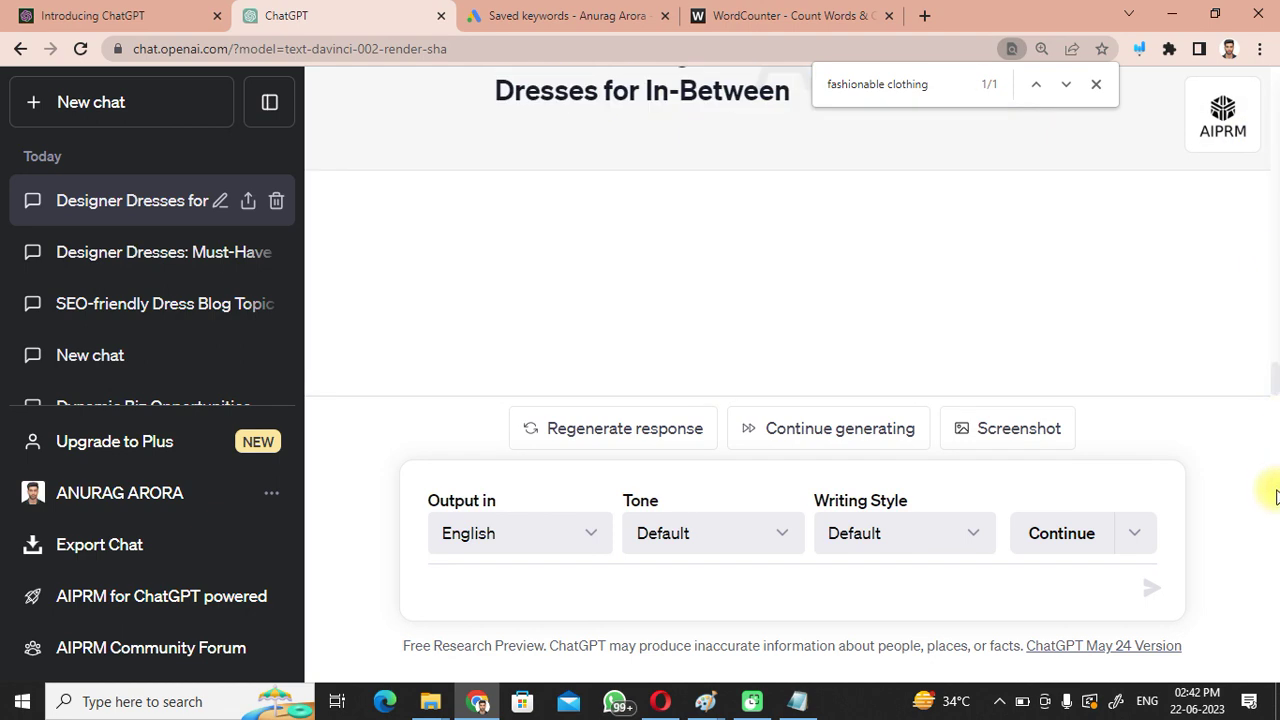
# - Start a new chat with the AIPRM prompt "Write Best Smart Article Best to rank no 1 on Google"
pyautogui.click(84, 101)
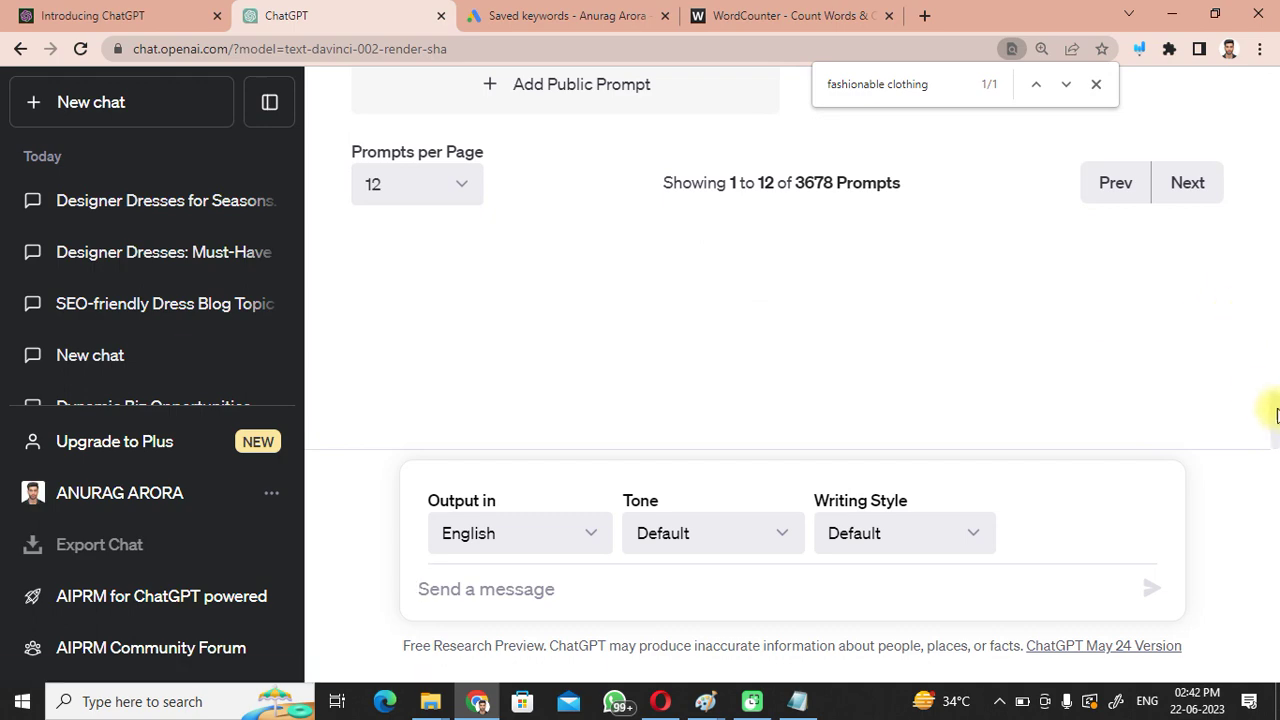
pyautogui.moveTo(1277, 422); pyautogui.dragTo(1279, 229)
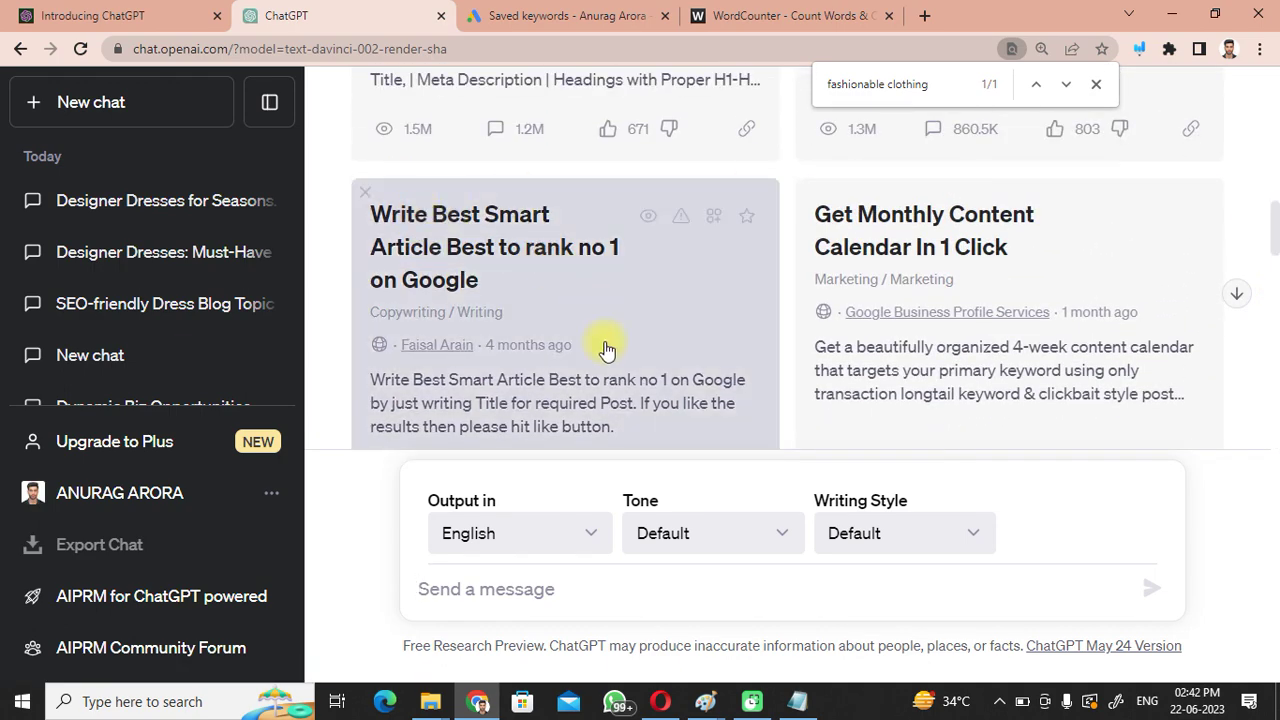
pyautogui.click(613, 313)
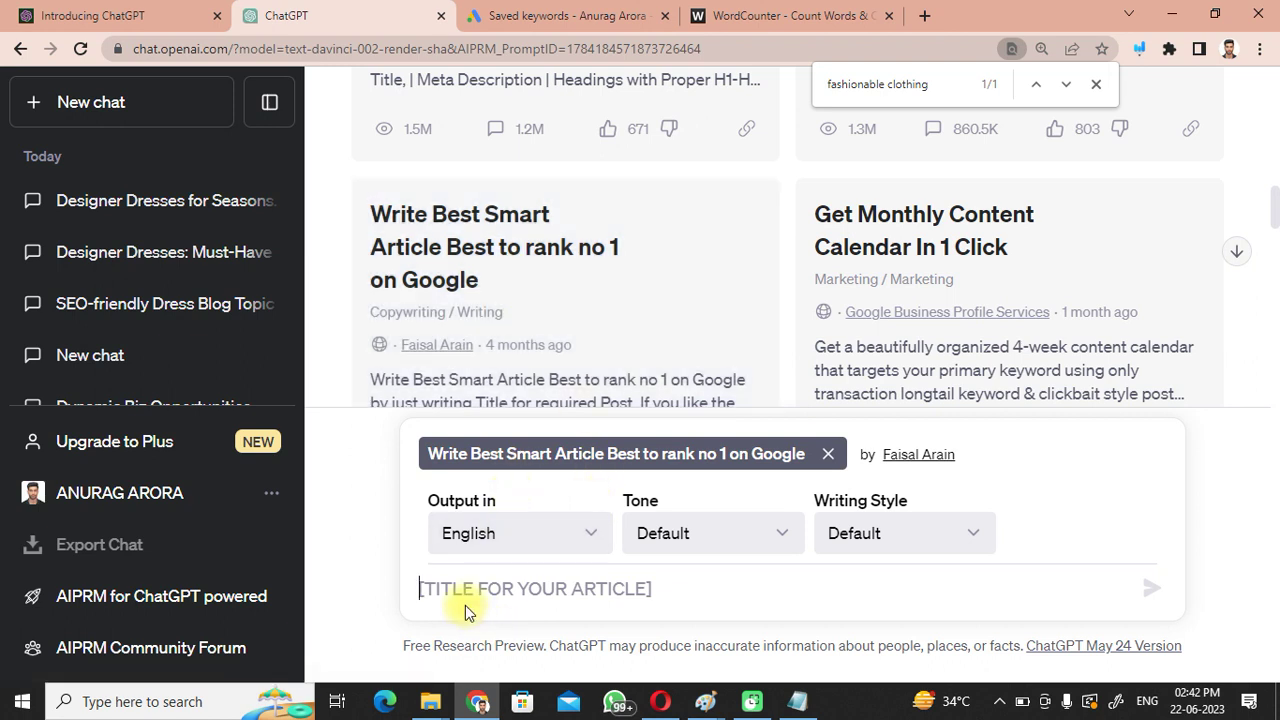
pyautogui.write('fashionable clothing')
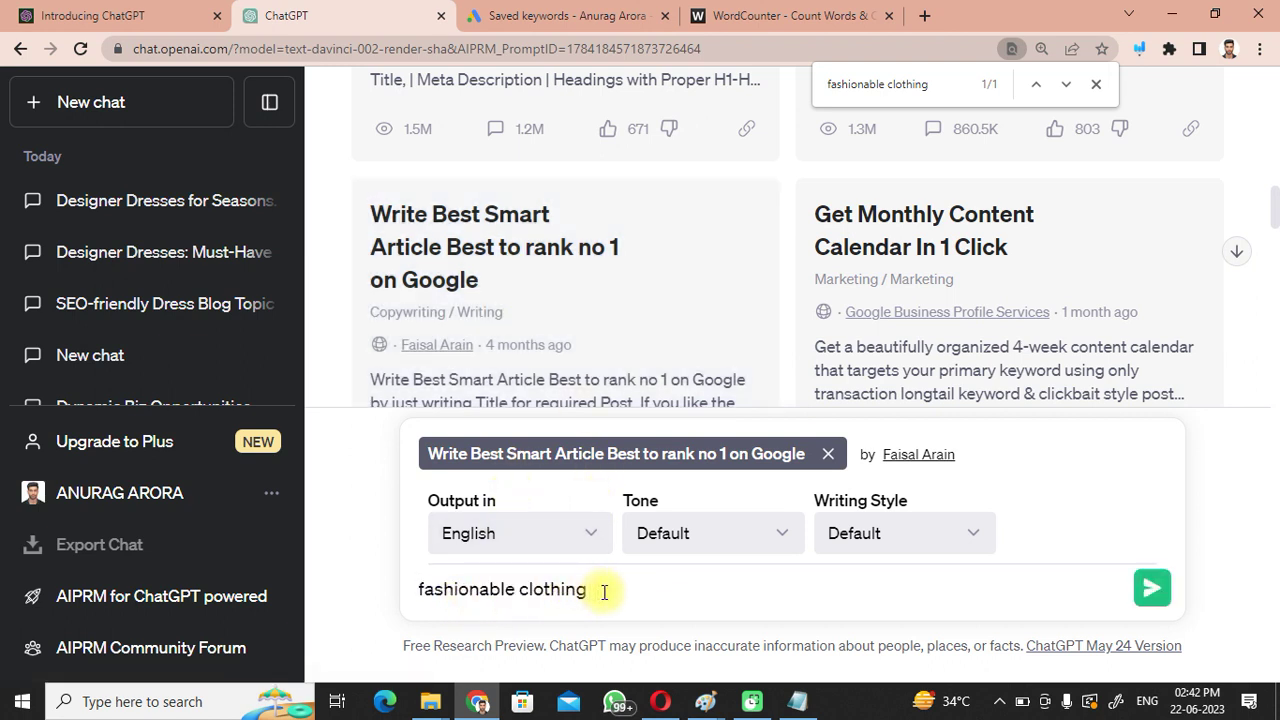
pyautogui.hotkey('ctrl', 'a')
pyautogui.hotkey('ctrl', 'c')
pyautogui.press('BackSpace')
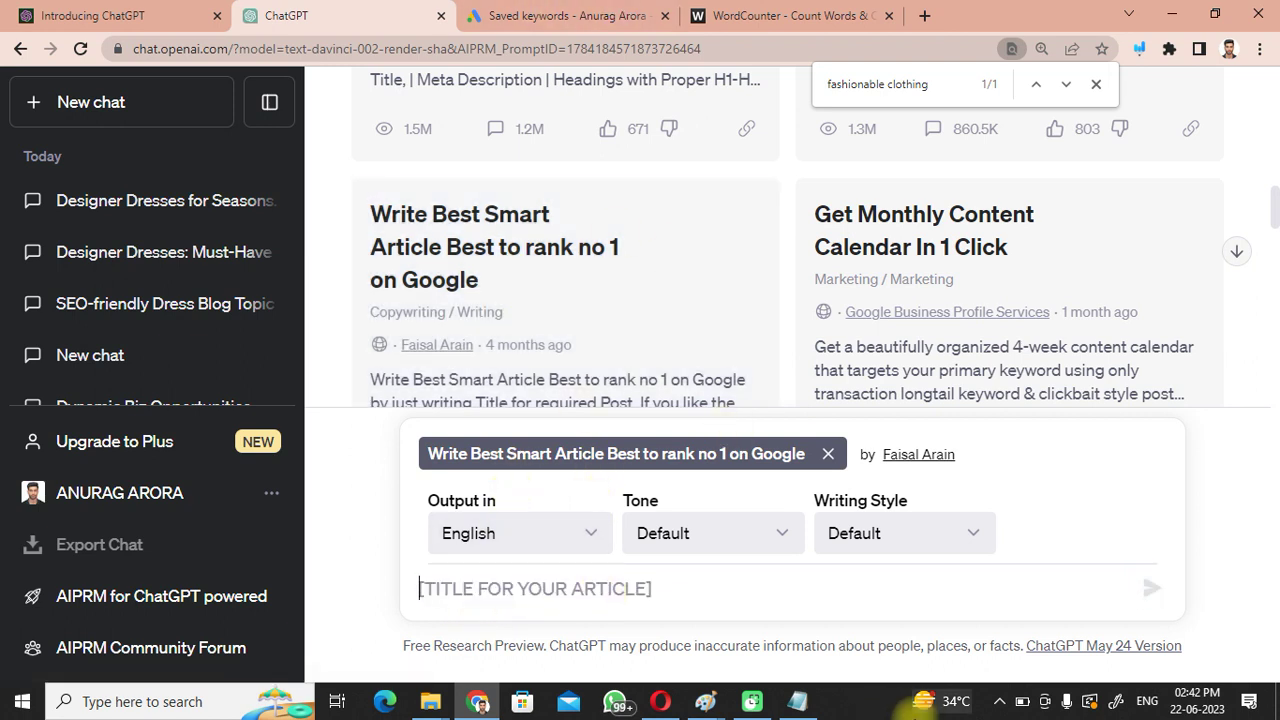
# - Enter Notepad's title "Designer Dresses for Different Seasons: Adapting to Changing Fashion" as the article title, followed by "focus keyword :-"
pyautogui.click(797, 701)
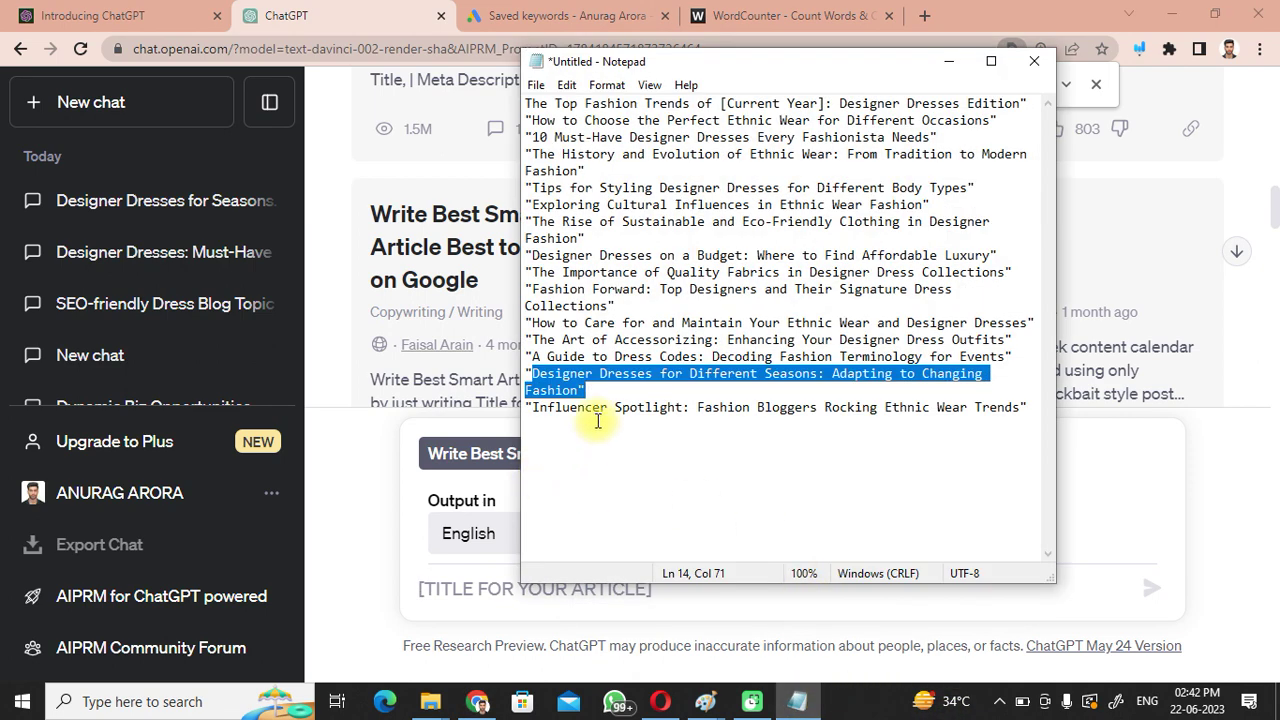
pyautogui.click(949, 63)
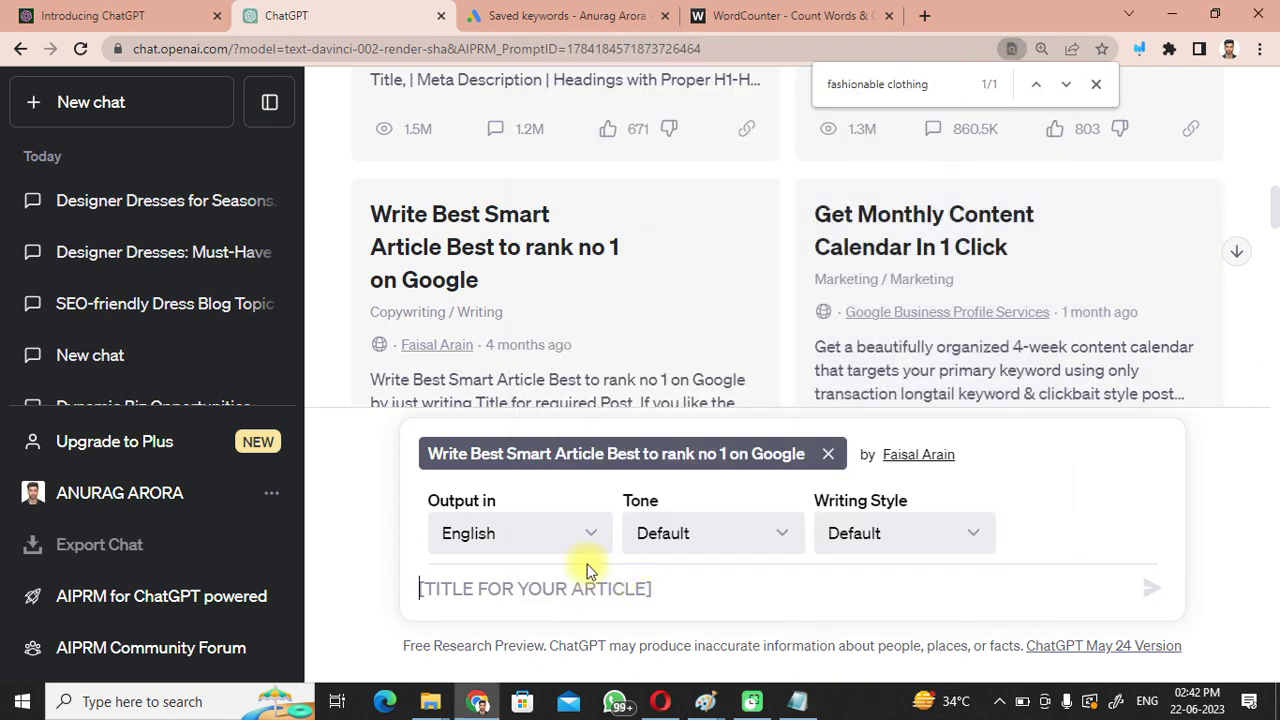
pyautogui.write('Designer Dresses for Different Seasons: Adapting to Changing Fashion"')
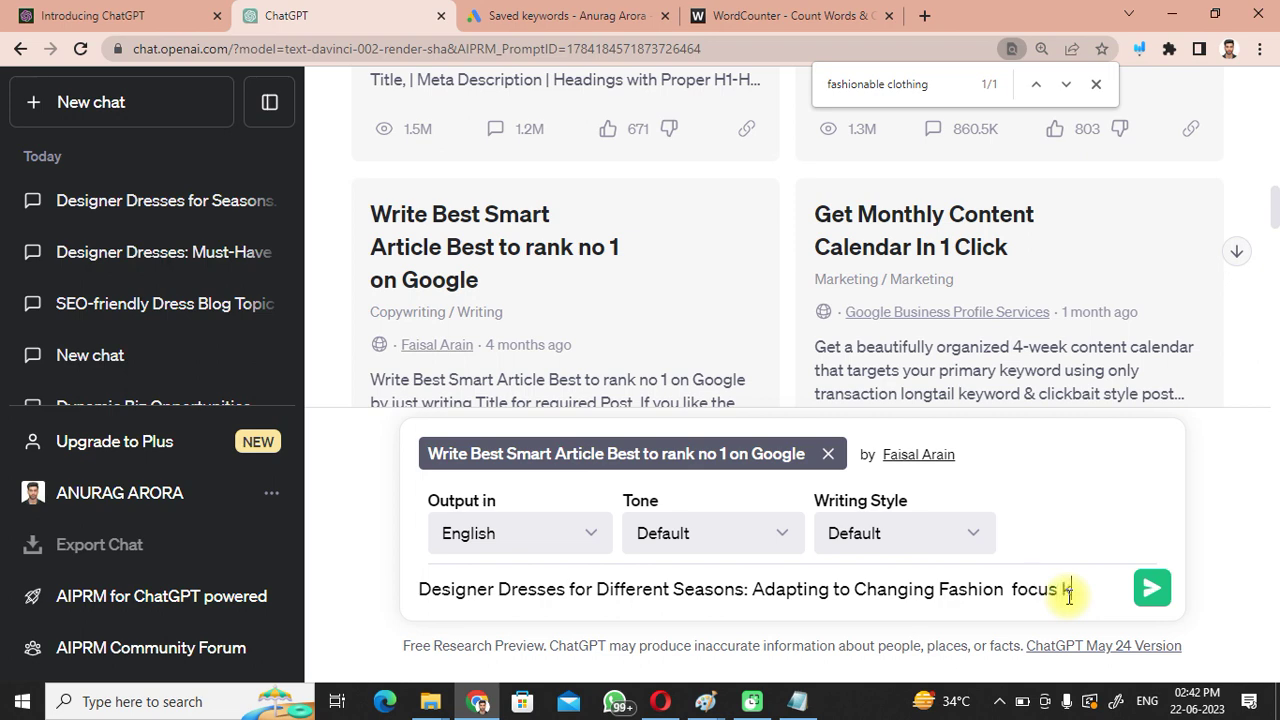
pyautogui.write('focus keyword :-')
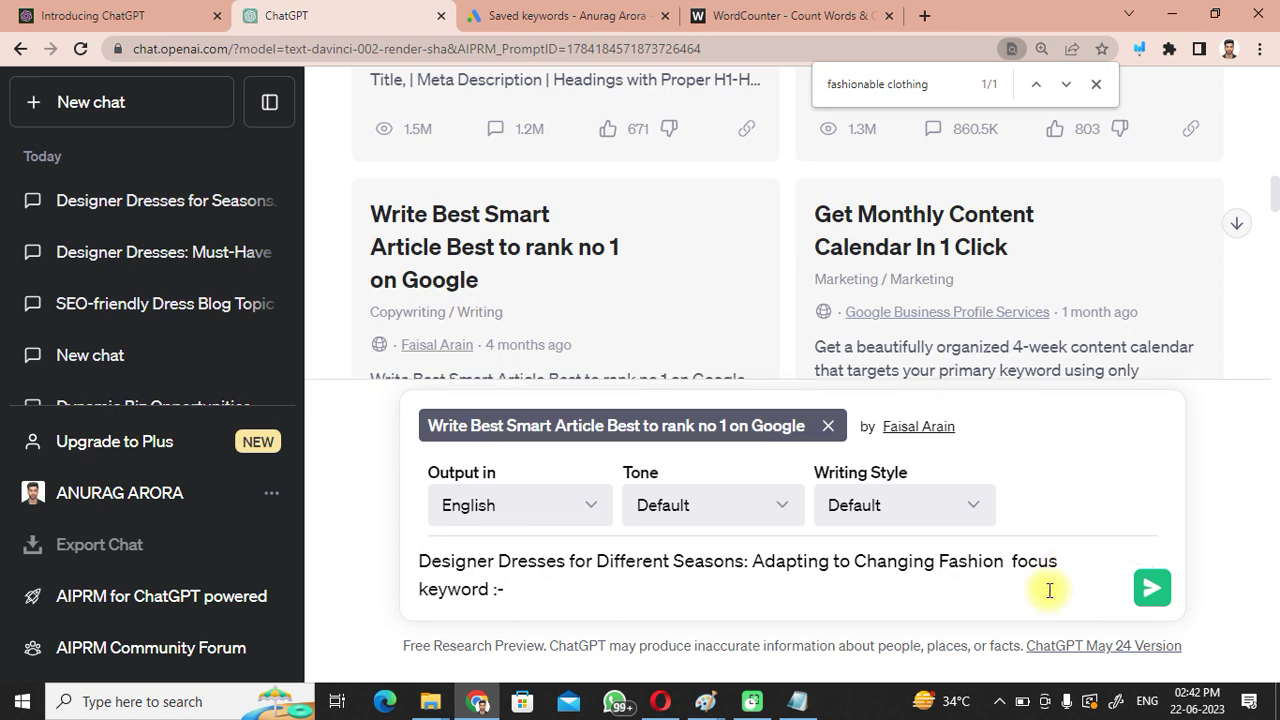
# - Copy "fashionable clothing" from the saved keywords, add it as the prompt's focus keyword, and send the message
pyautogui.click(565, 15)
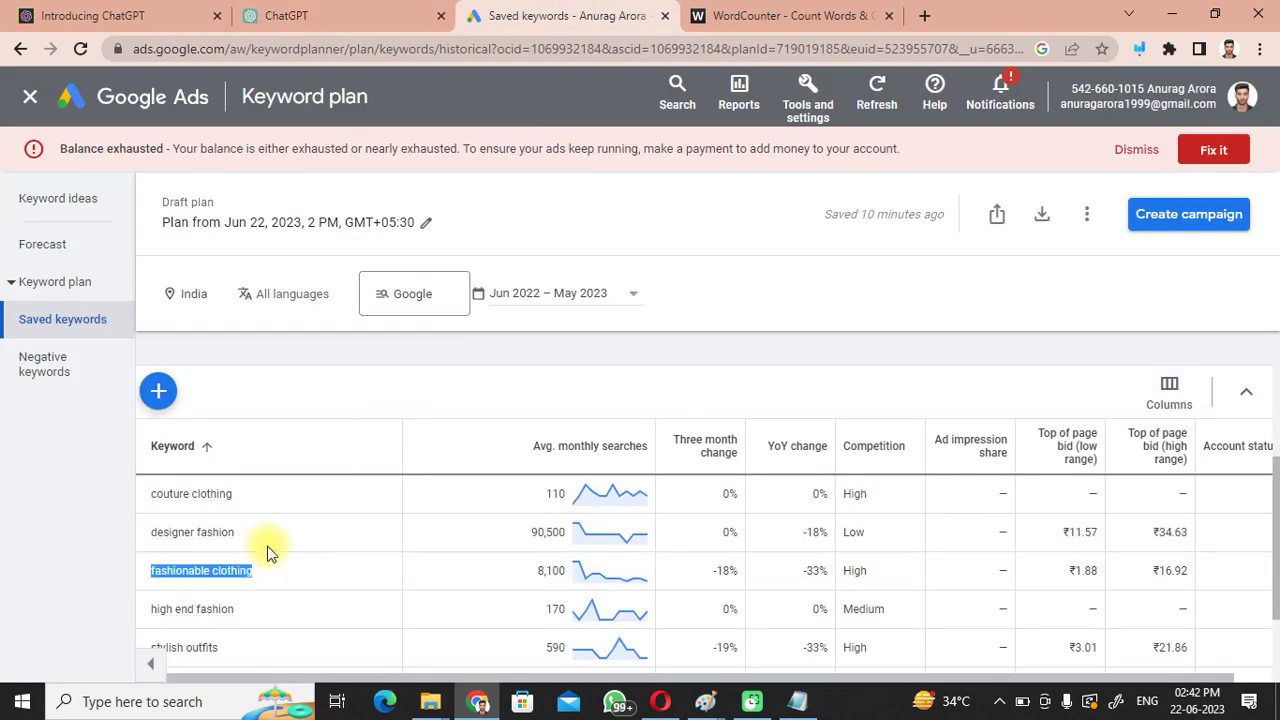
pyautogui.click(303, 12)
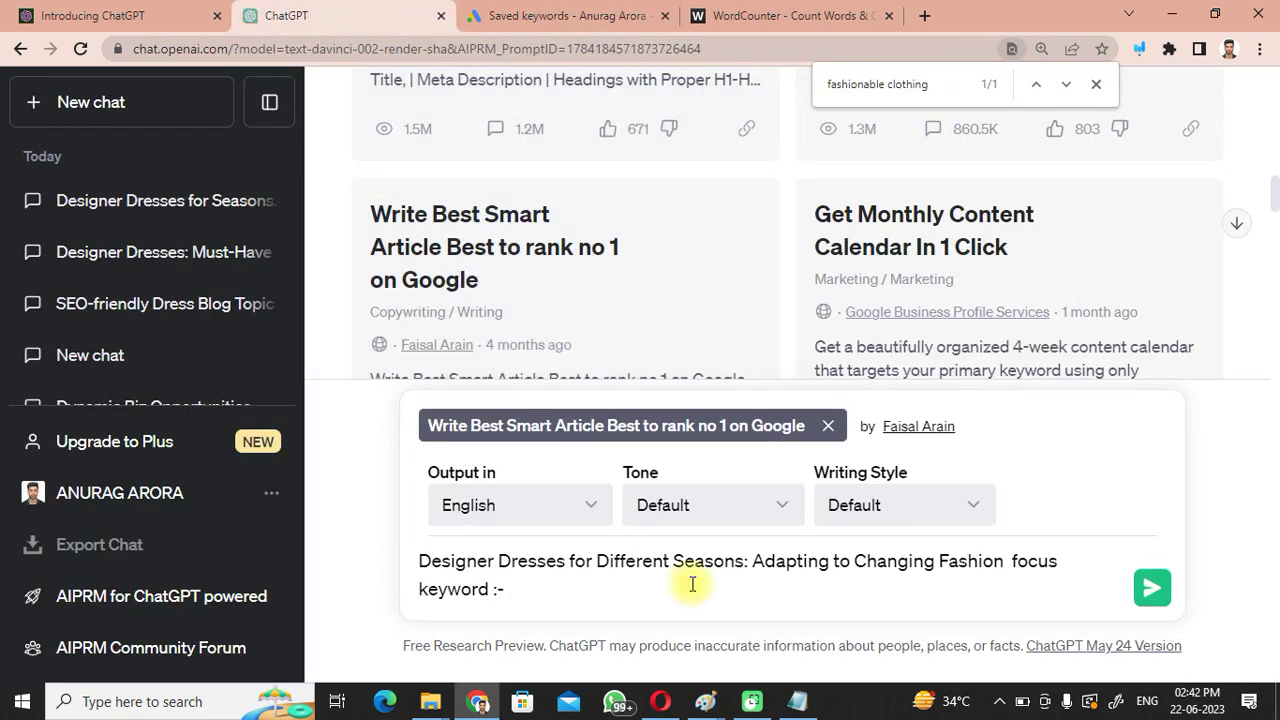
pyautogui.hotkey('ctrl', 'v')
pyautogui.press('Return')
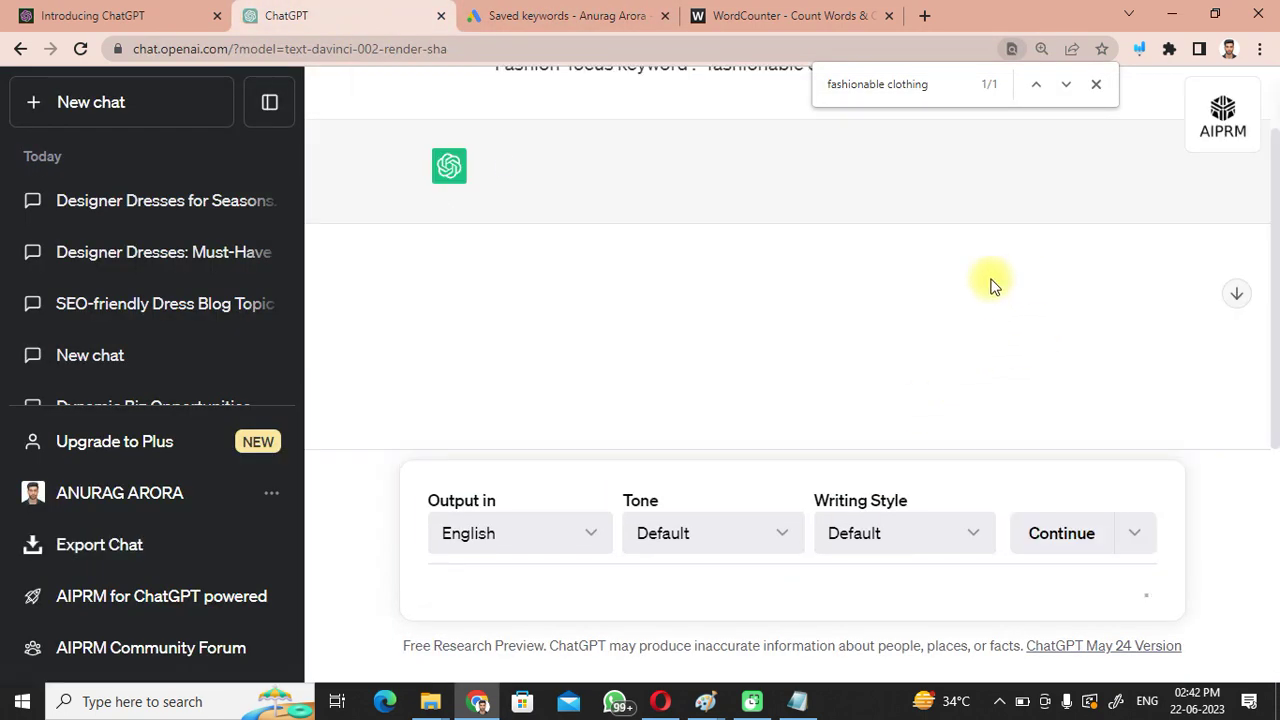
# - Close the page search and read through the introduction and spring section of the article being generated
pyautogui.click(1096, 84)
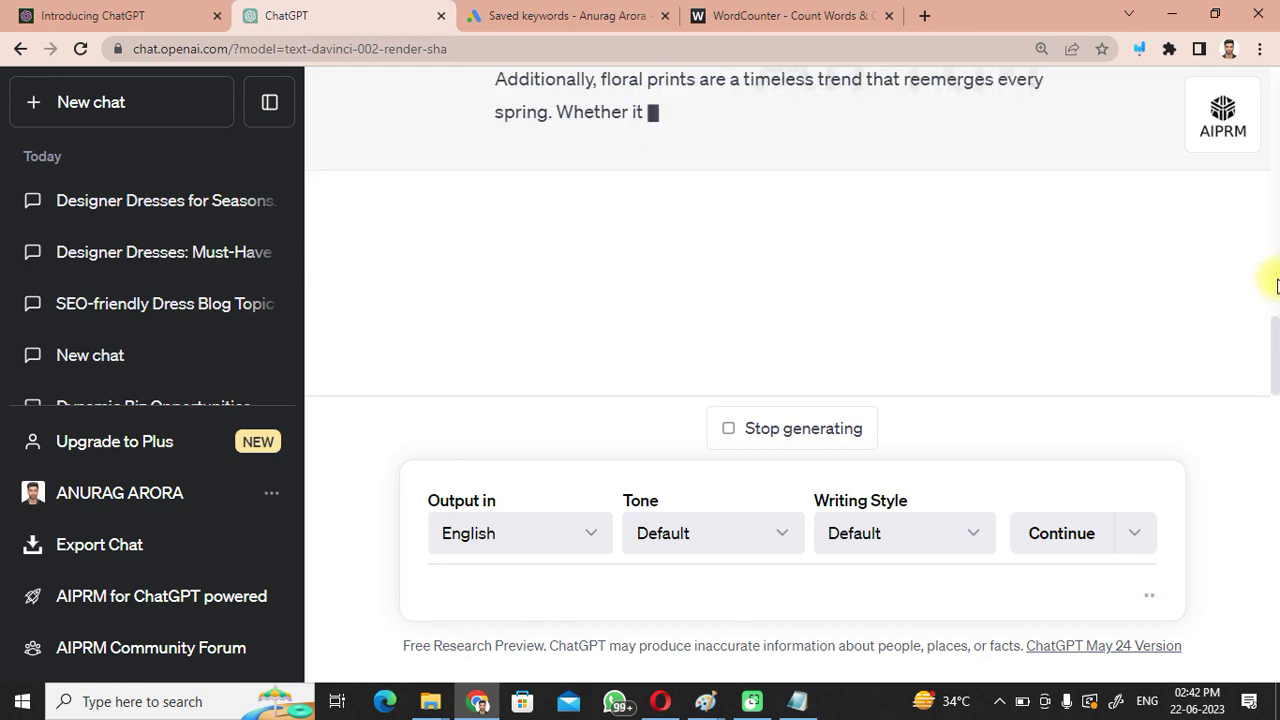
pyautogui.moveTo(1275, 357); pyautogui.dragTo(1270, 215)
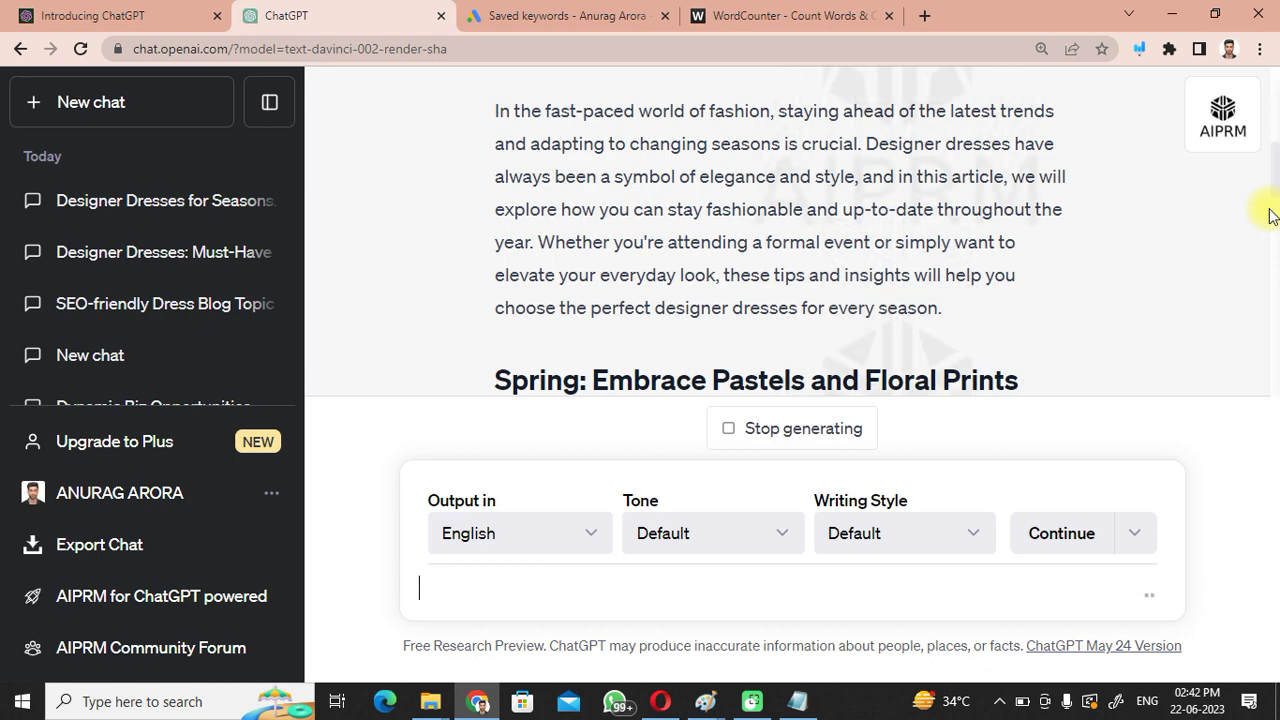
pyautogui.moveTo(1274, 211); pyautogui.dragTo(1273, 271)
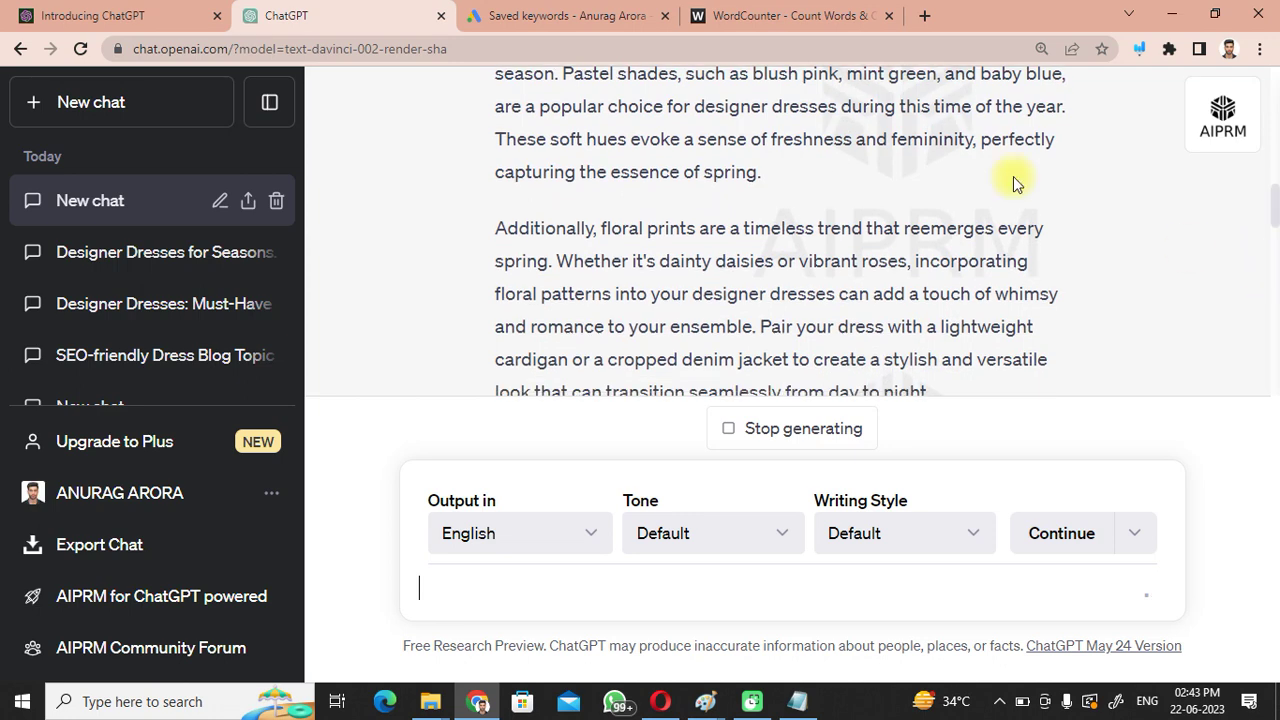
# - Open Keyword Planner in Google Ads and request search volume and forecasts for "Clothing and Ethnic wear"
pyautogui.hotkey('ctrl', 'Tab')
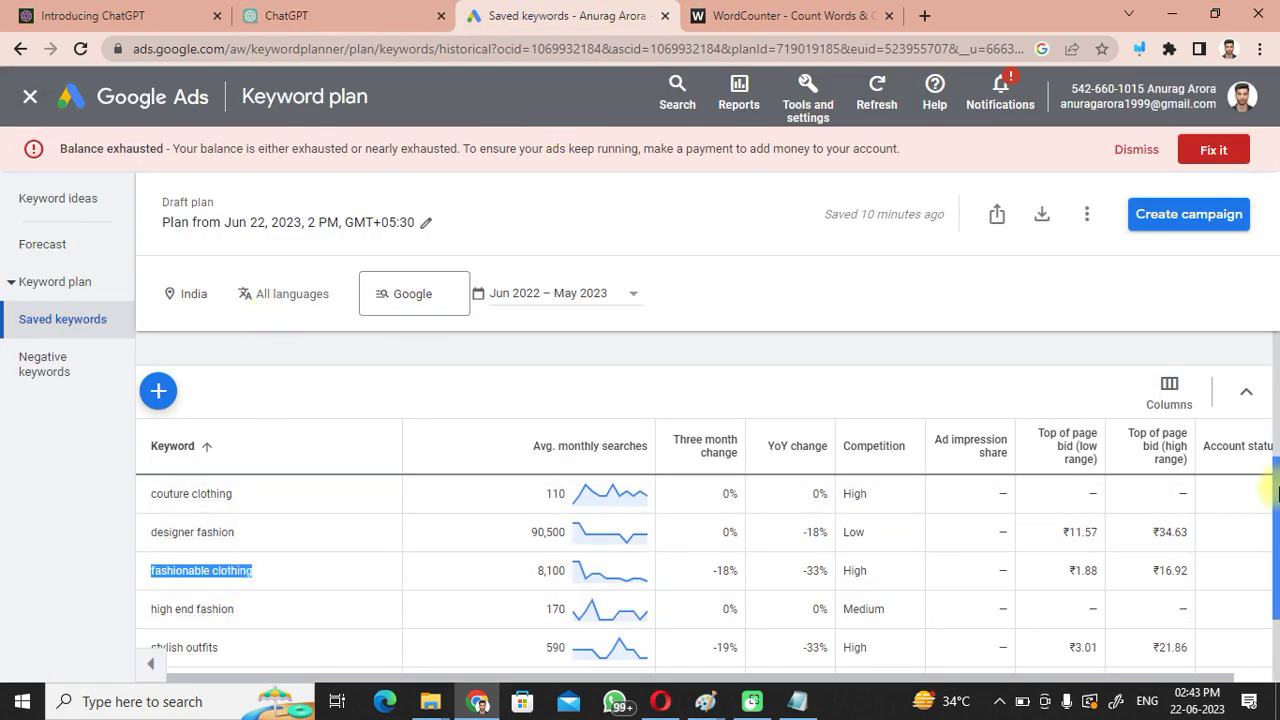
pyautogui.moveTo(1276, 527); pyautogui.dragTo(1276, 392)
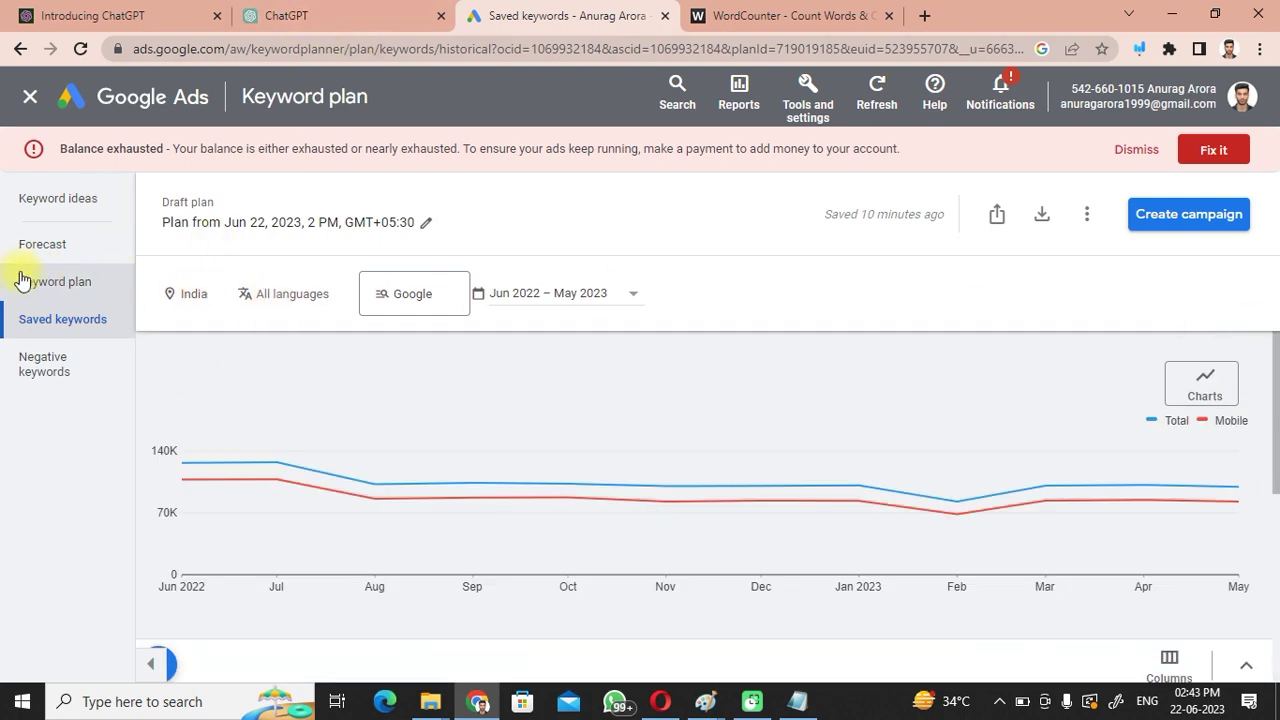
pyautogui.click(812, 112)
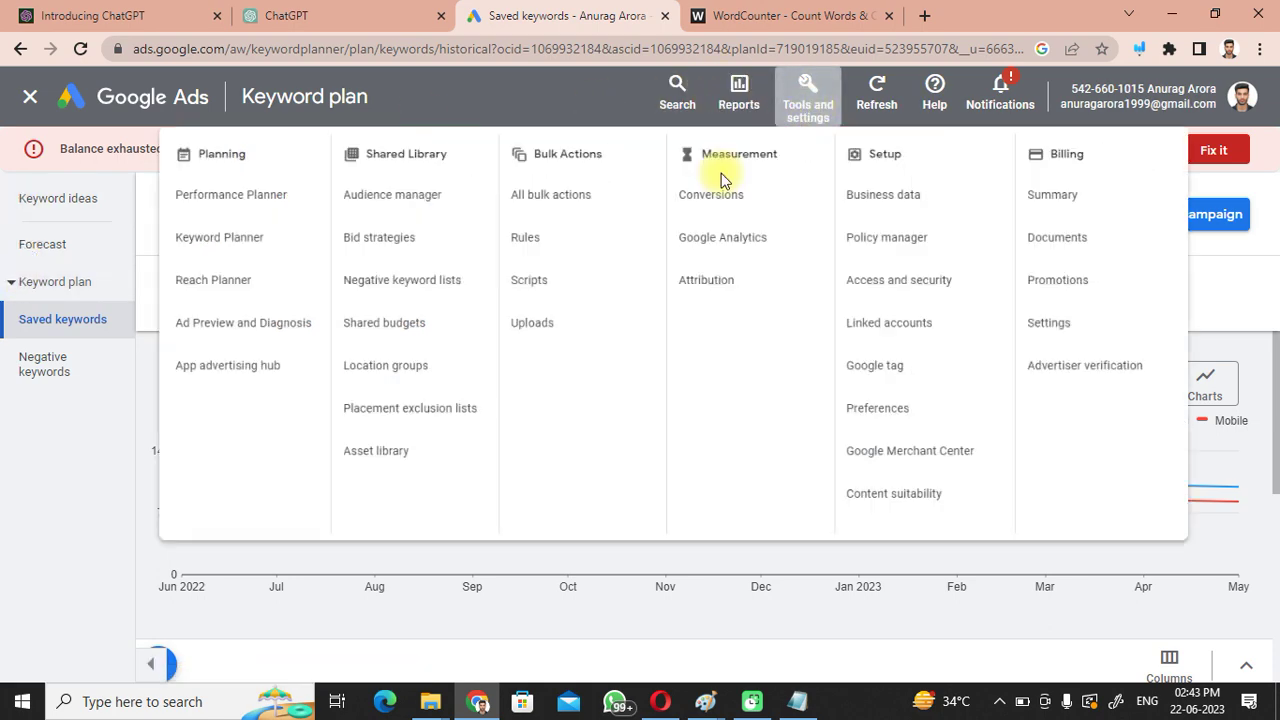
pyautogui.click(116, 262)
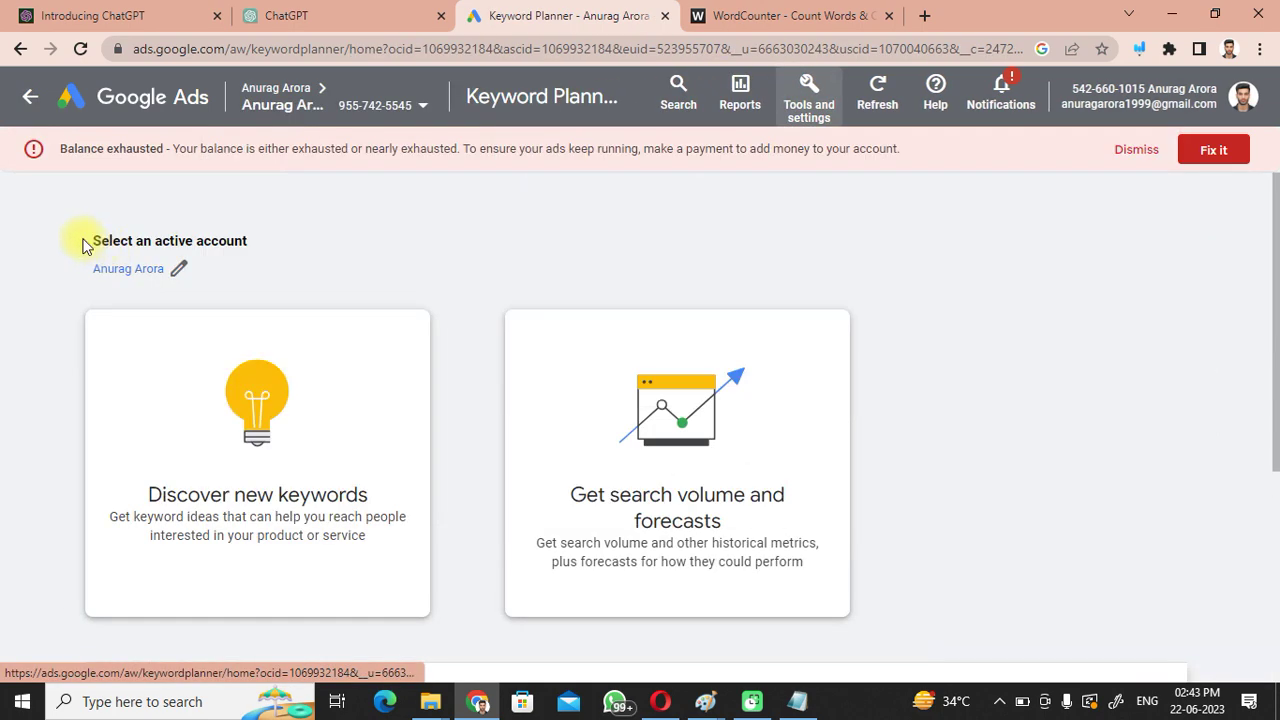
pyautogui.click(591, 402)
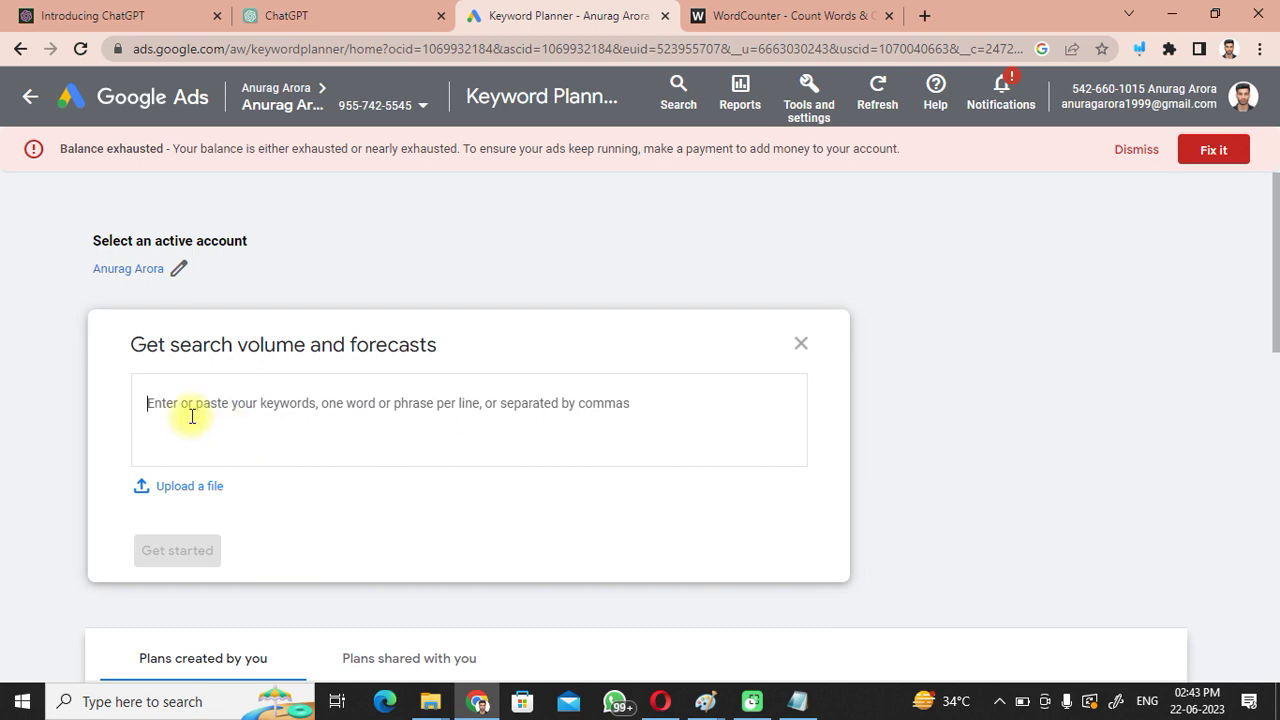
pyautogui.write('c wear')
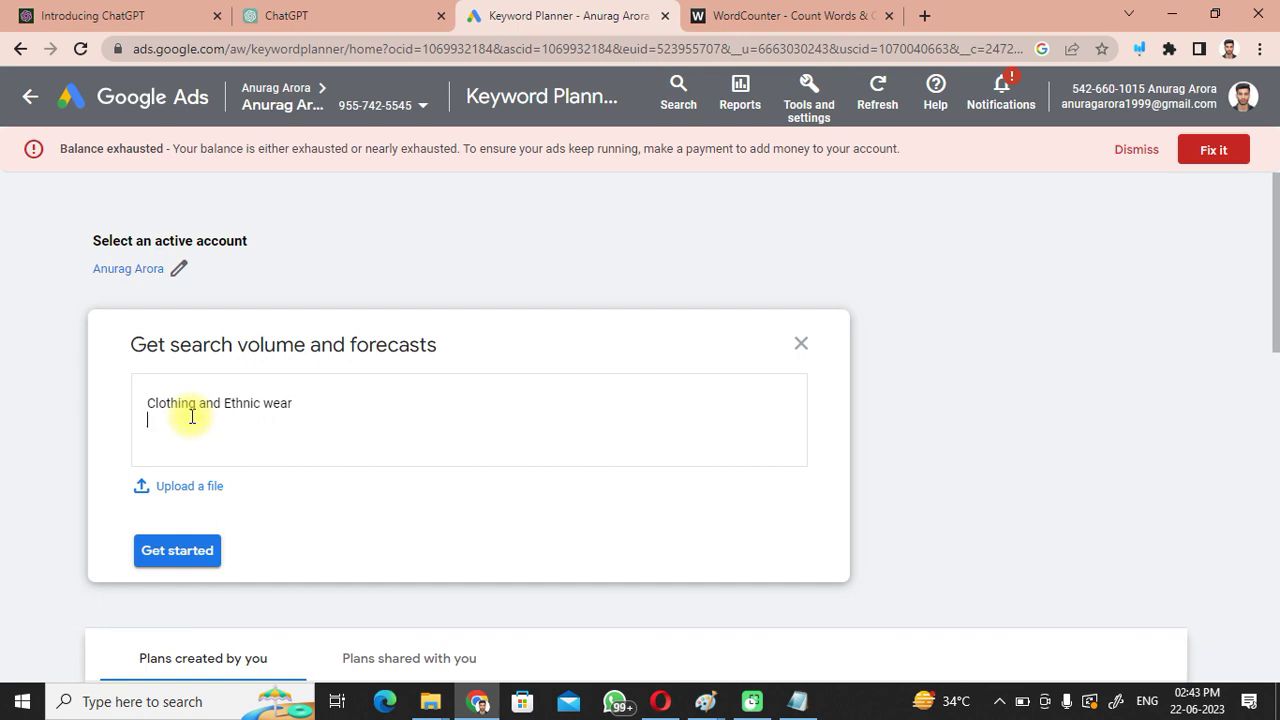
pyautogui.click(148, 556)
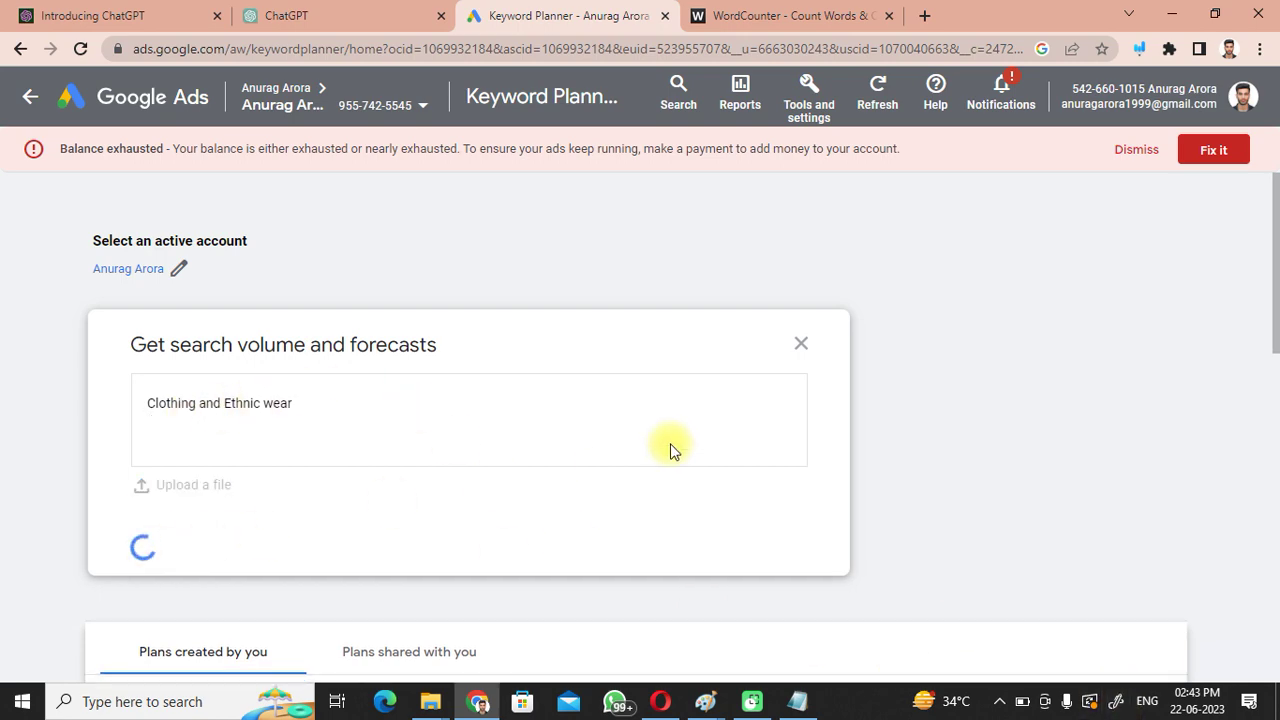
# - Check the article's introduction in ChatGPT, and copy "clothing and ethnic wear" from the new plan's saved keywords in Google Ads
pyautogui.click(286, 15)
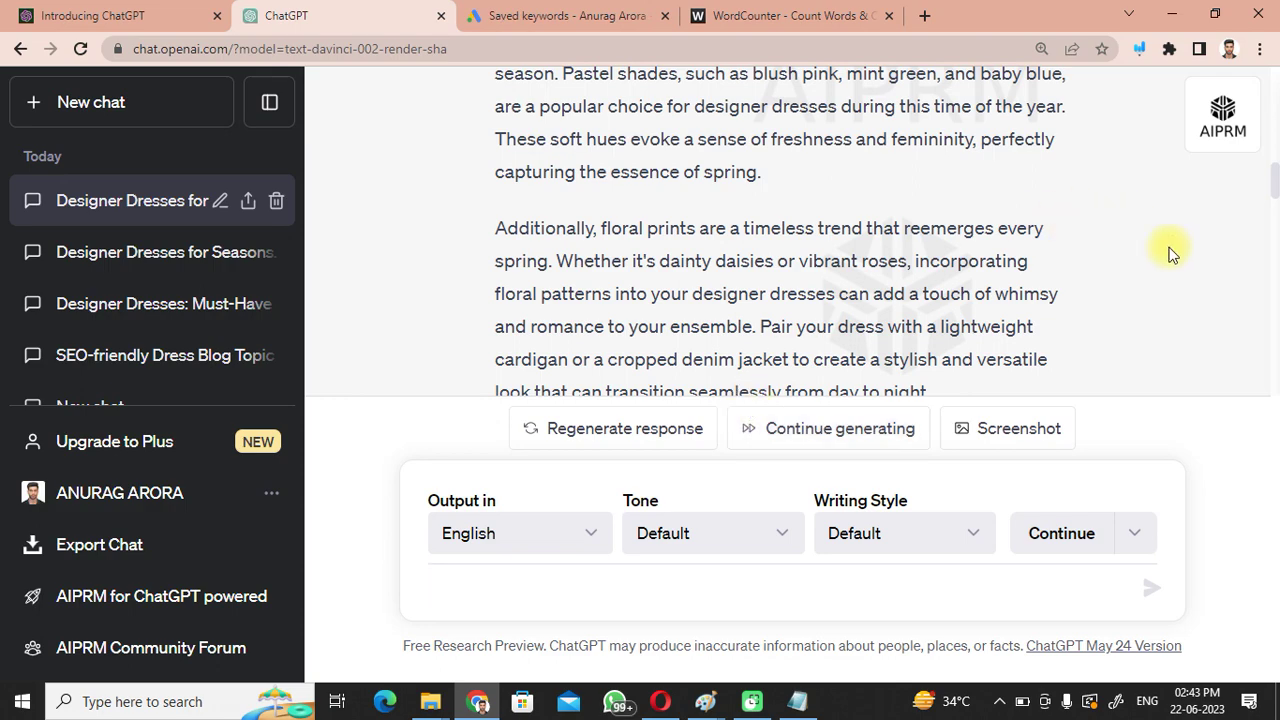
pyautogui.moveTo(1275, 187); pyautogui.dragTo(1275, 139)
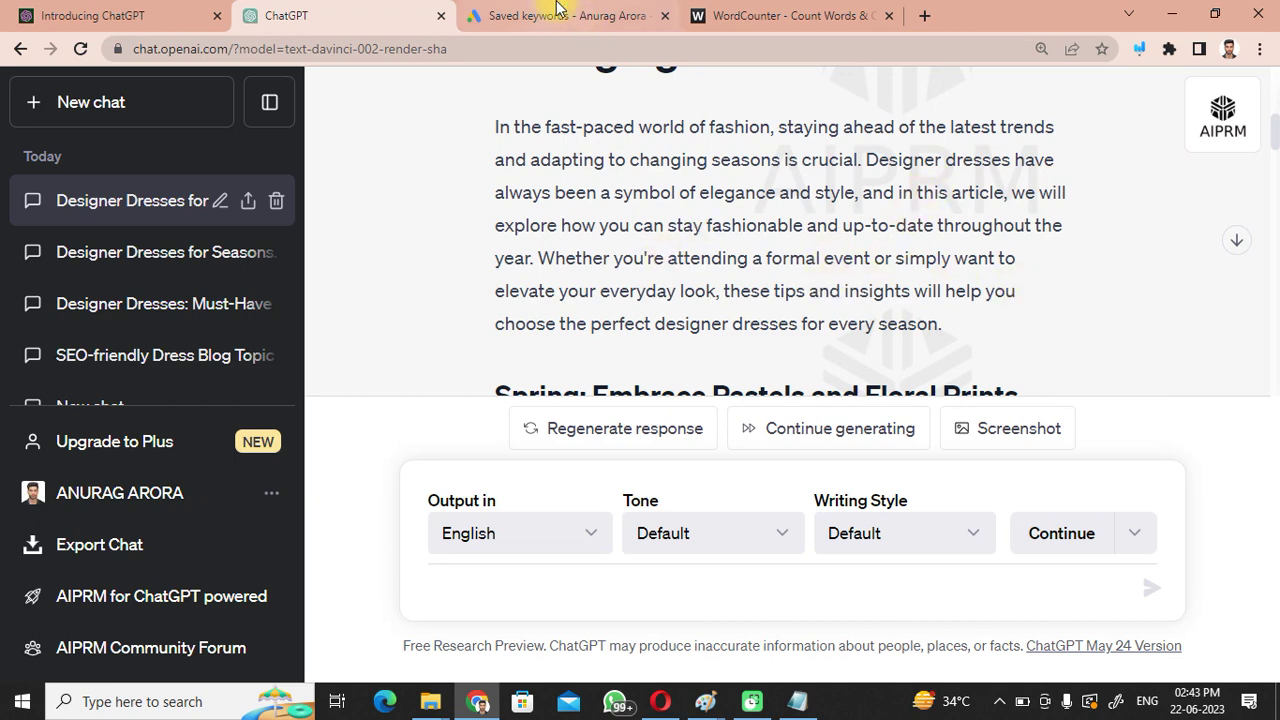
pyautogui.click(565, 15)
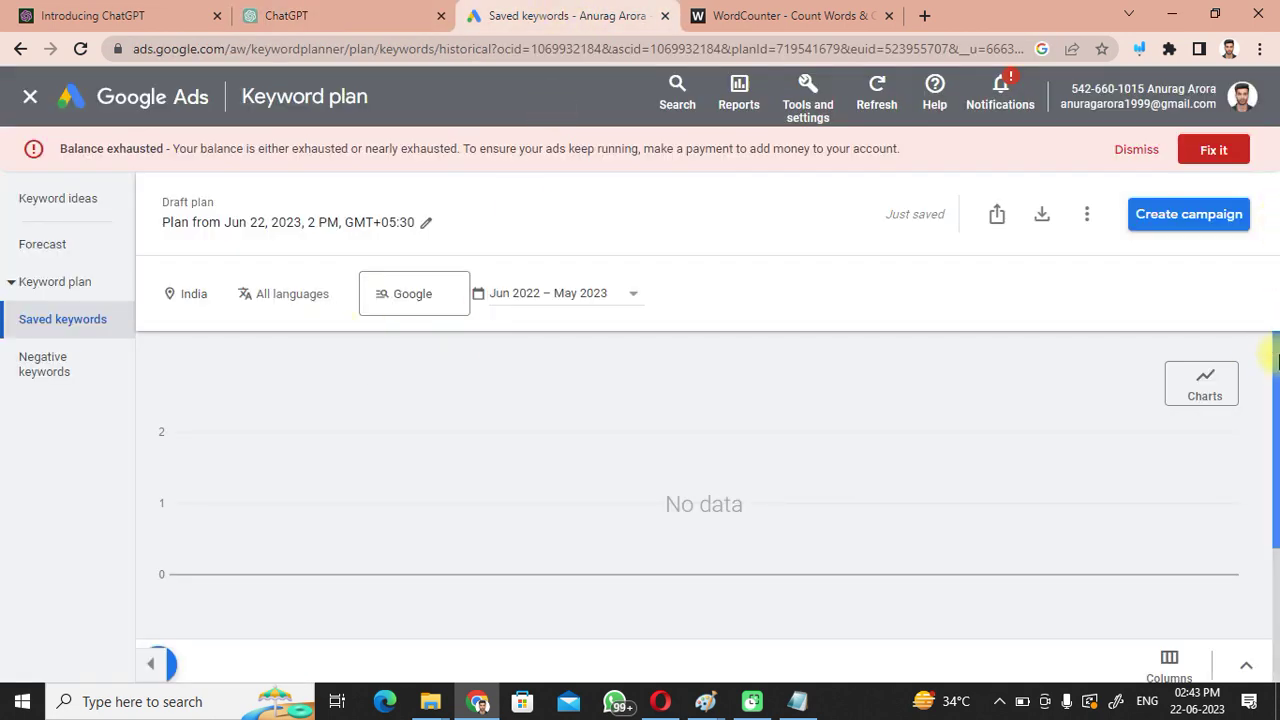
pyautogui.moveTo(1275, 333); pyautogui.dragTo(1275, 473)
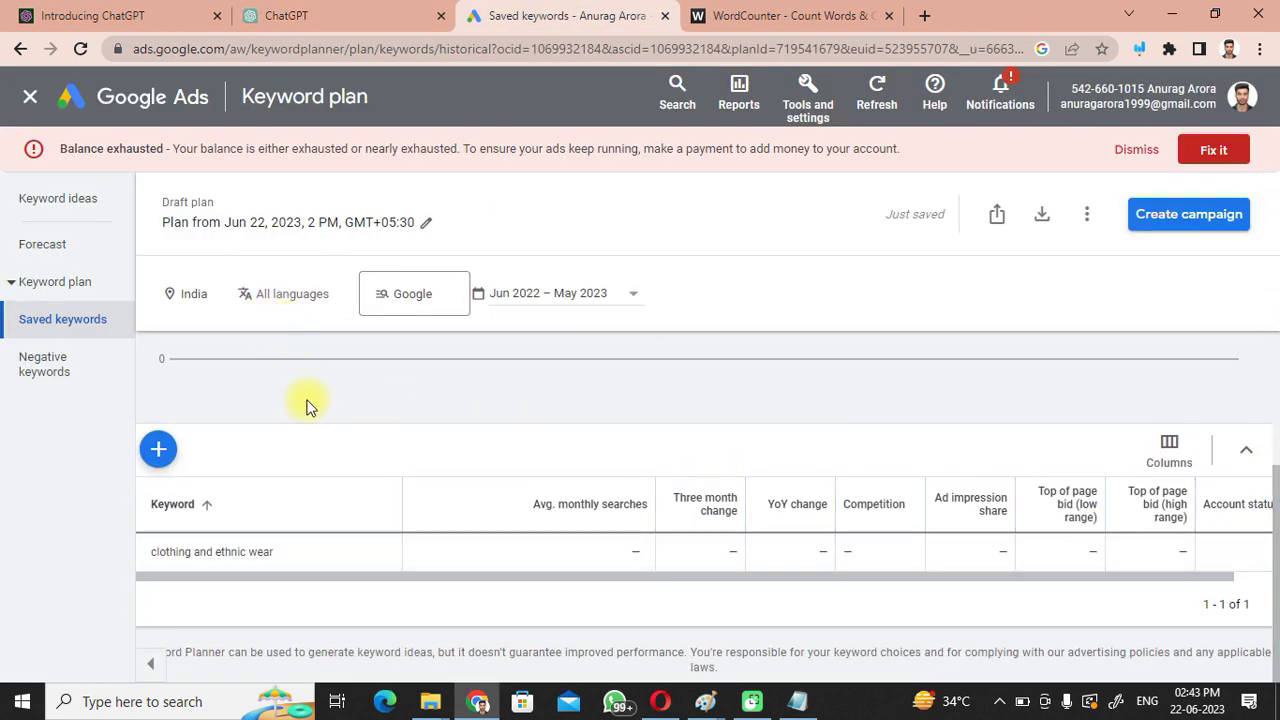
pyautogui.moveTo(290, 548); pyautogui.dragTo(160, 552)
pyautogui.hotkey('ctrl', 'a')
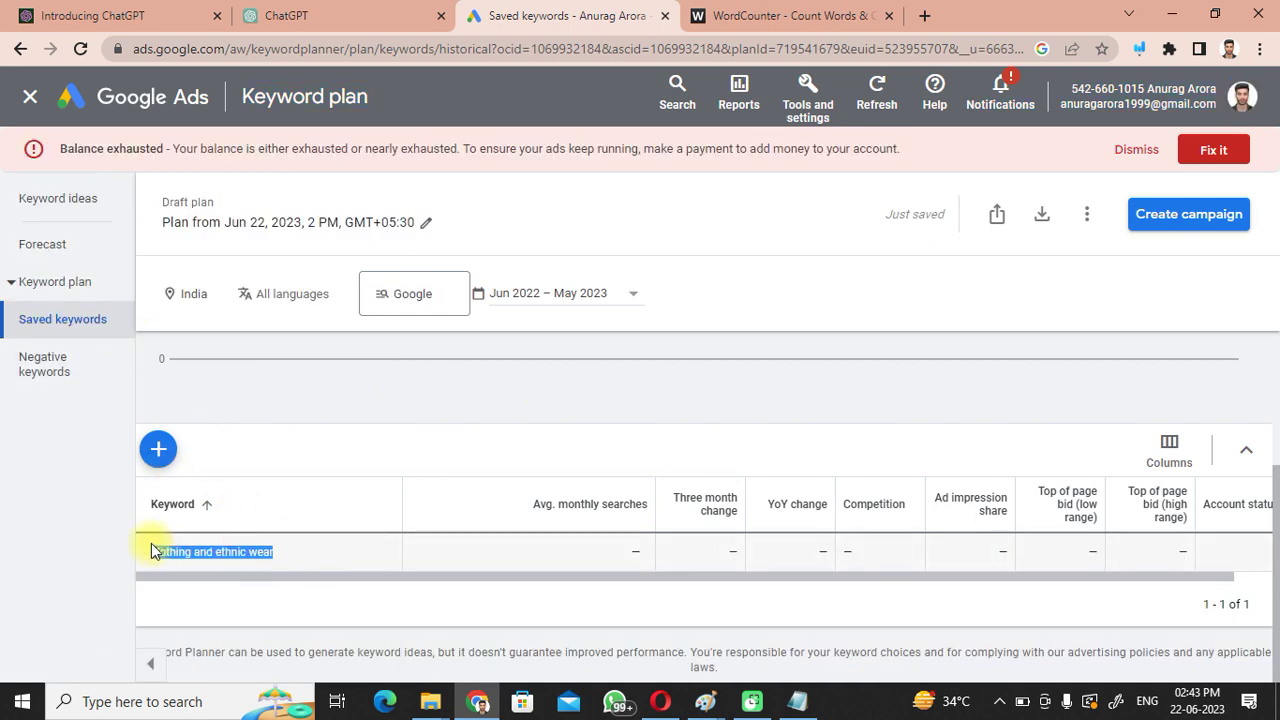
# - Return to Keyword Planner and discover new keywords starting from "clothing and ethnic wear"
pyautogui.click(806, 98)
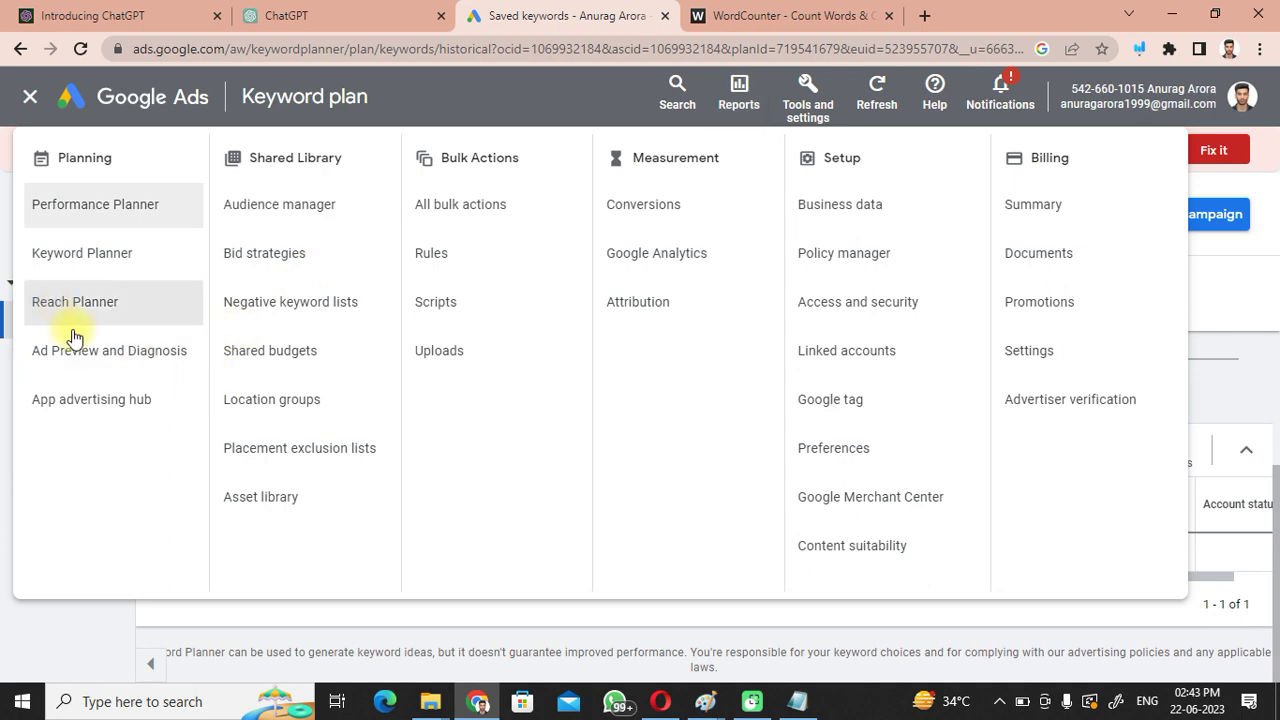
pyautogui.click(86, 256)
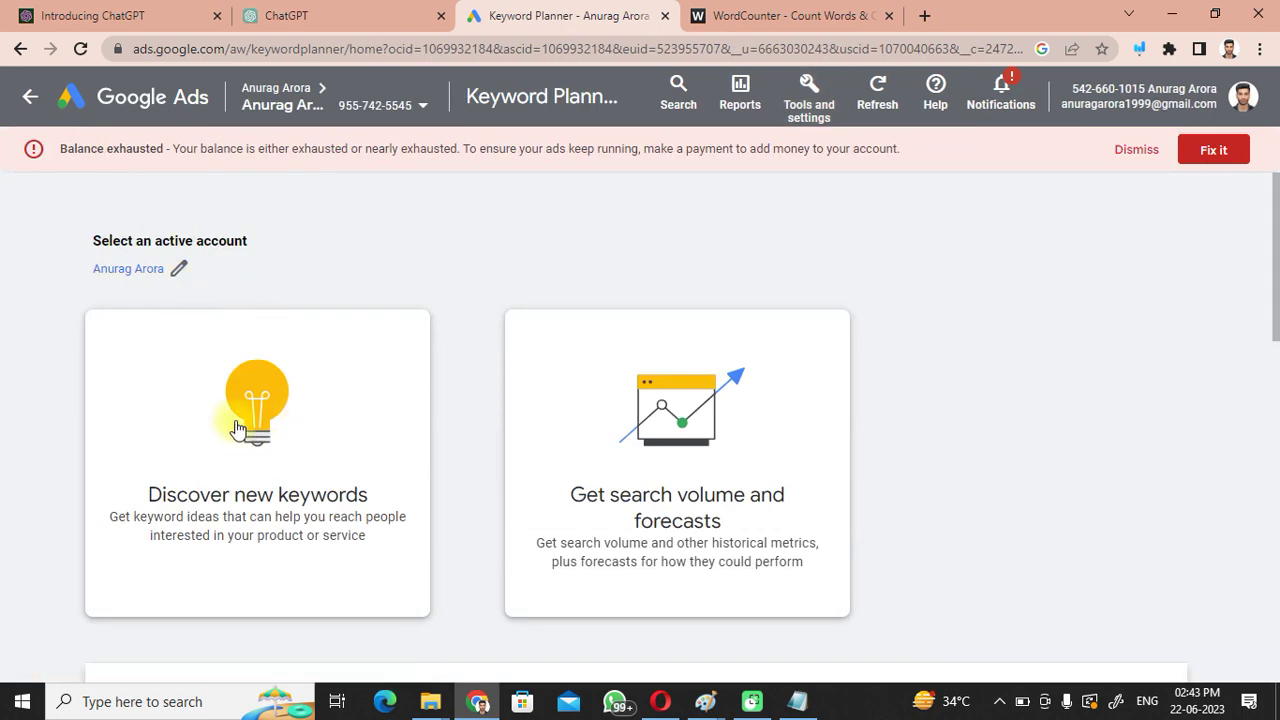
pyautogui.click(238, 428)
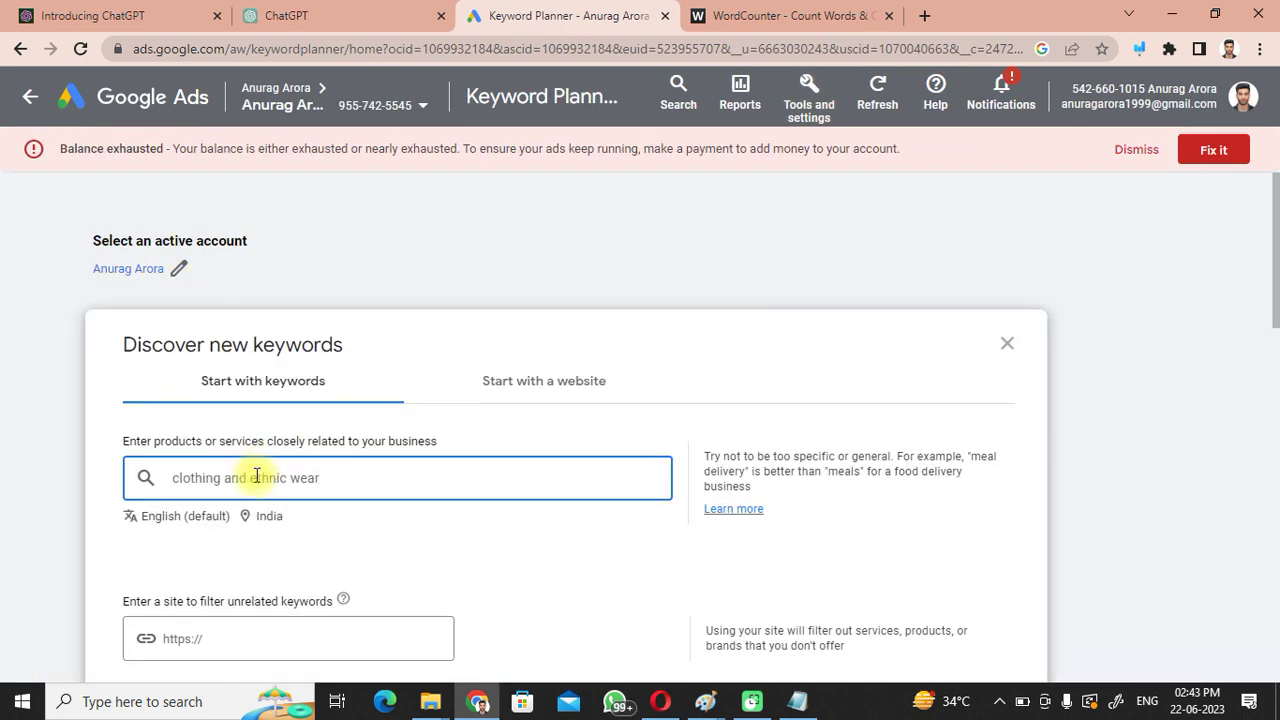
pyautogui.press('Return')
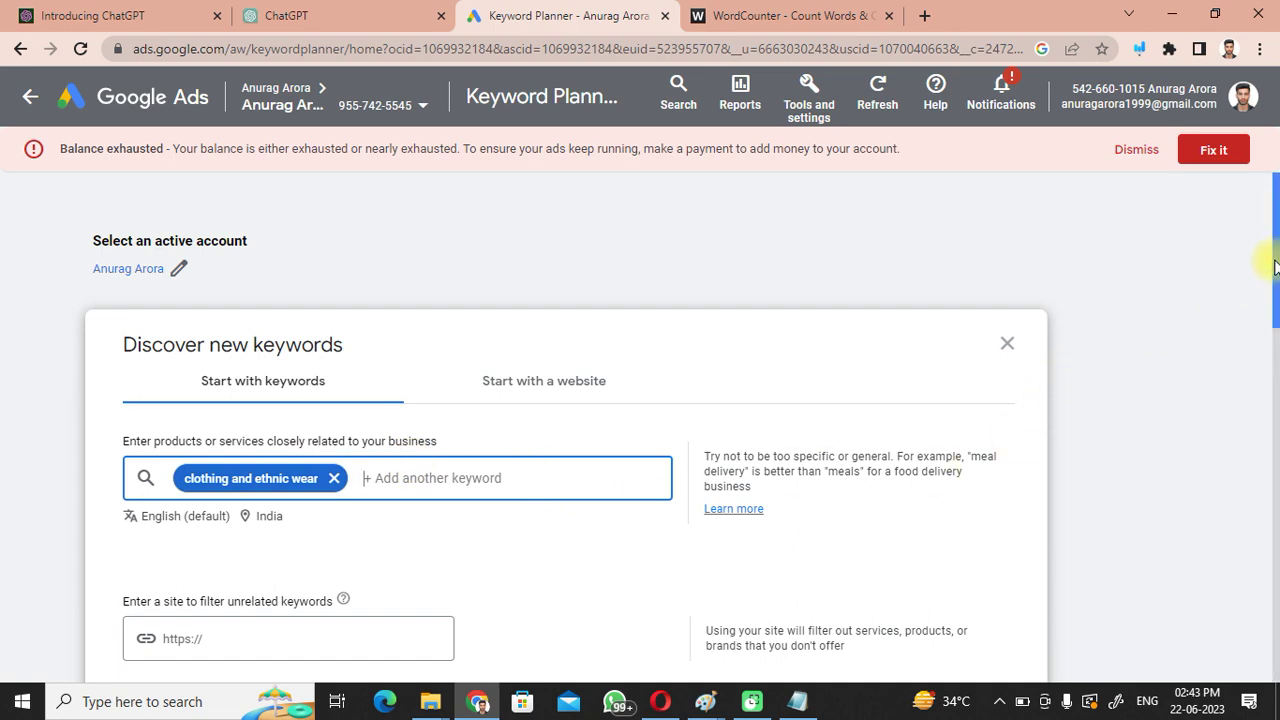
pyautogui.scroll(-5, 666, 491)
pyautogui.click(166, 250)
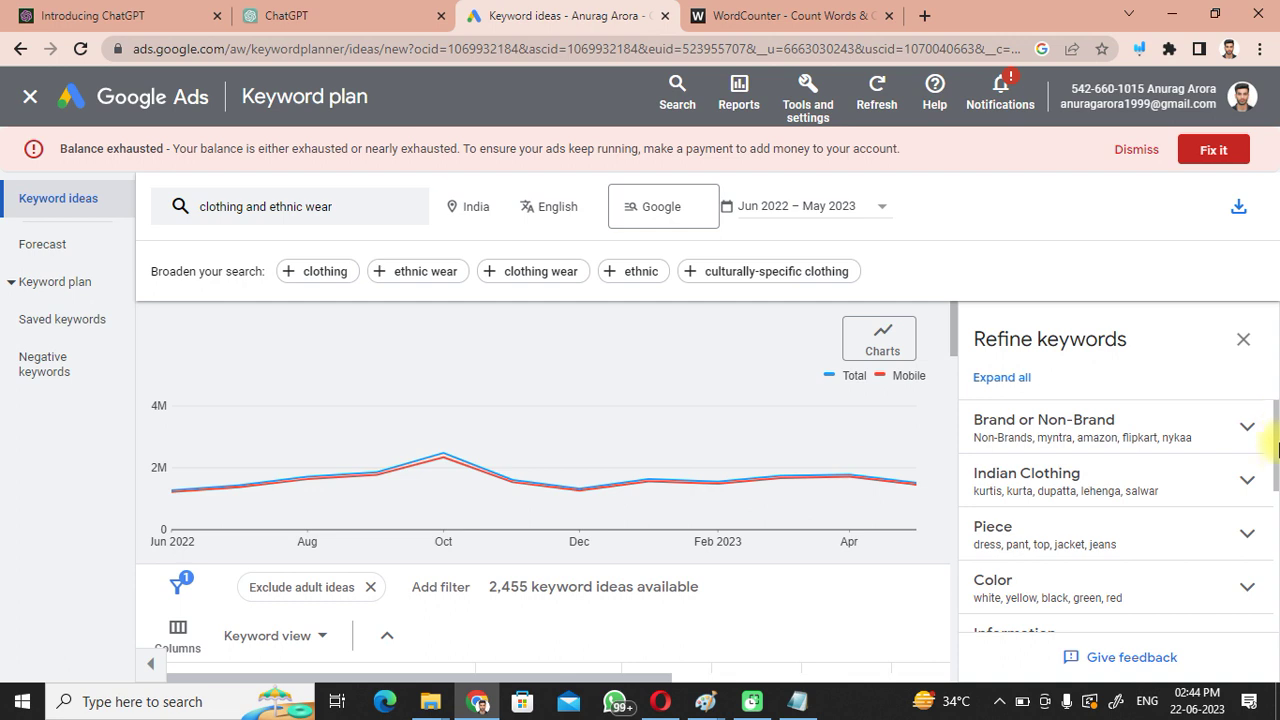
# - Look through the refinement categories and keyword ideas, and select and copy the keyword "ethnic wear"
pyautogui.moveTo(1278, 450); pyautogui.dragTo(1276, 569)
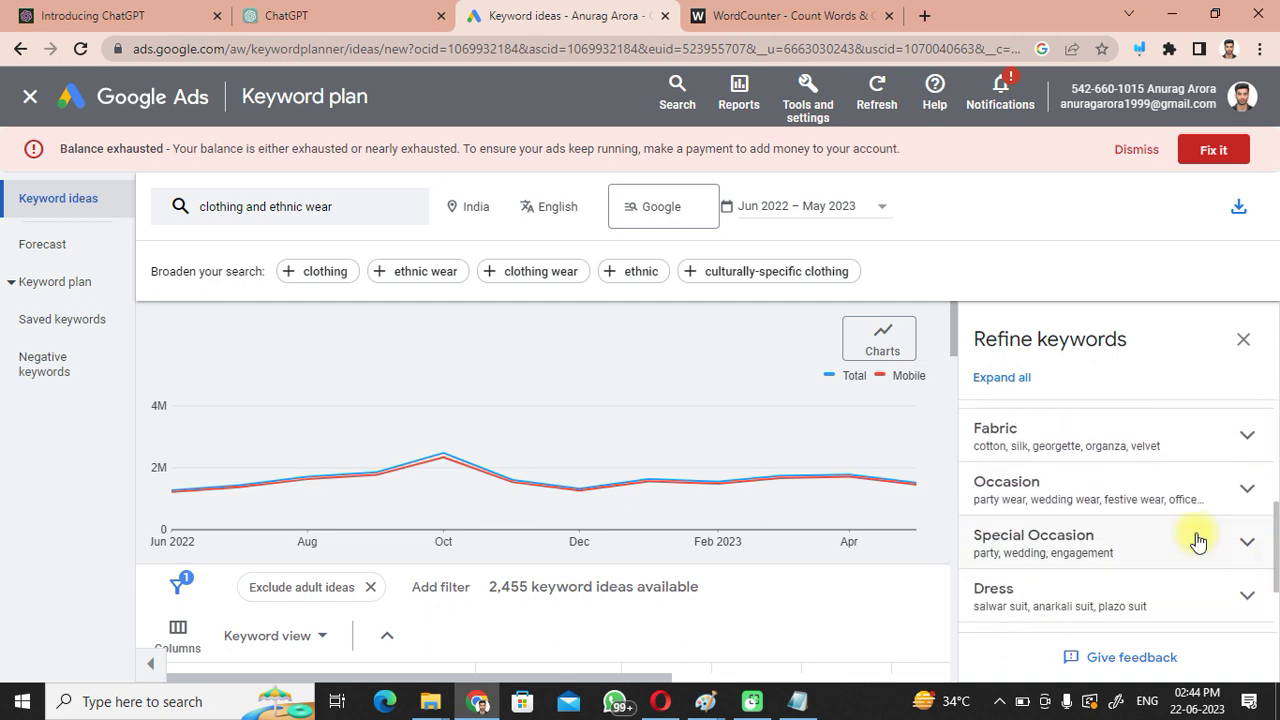
pyautogui.scroll(-1, 598, 575)
pyautogui.moveTo(1276, 208); pyautogui.dragTo(1276, 310)
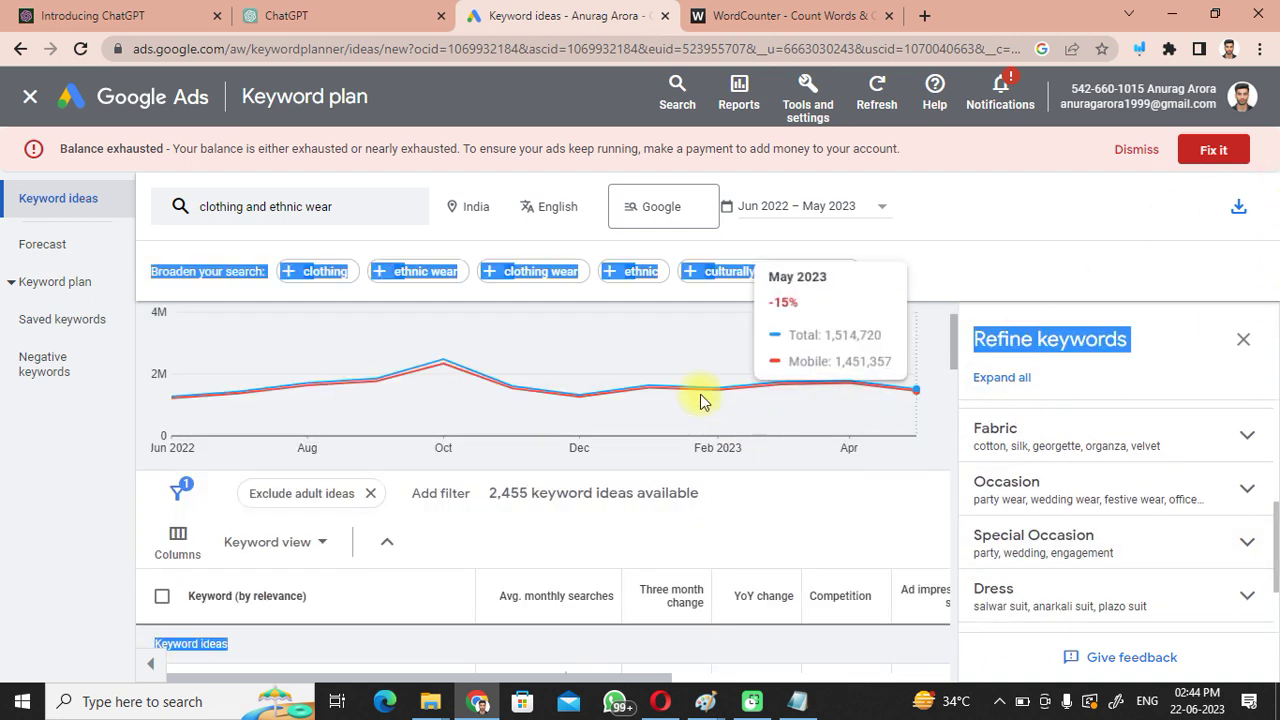
pyautogui.click(938, 269)
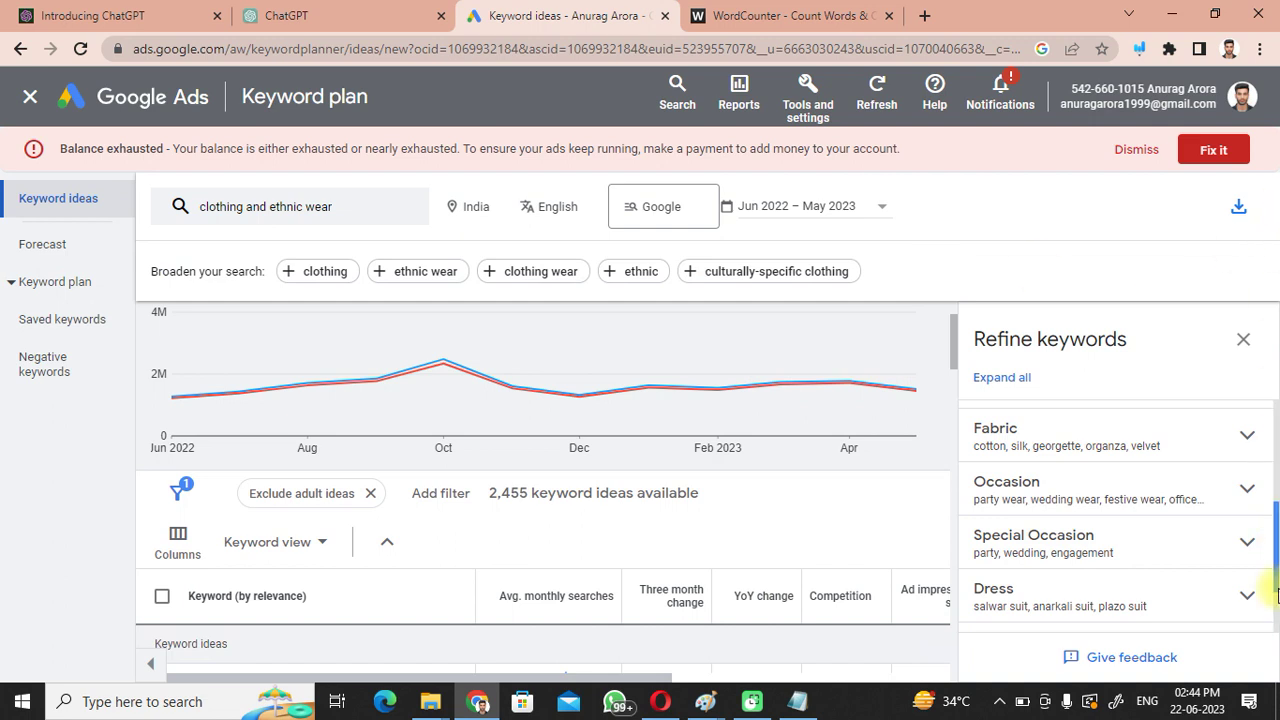
pyautogui.scroll(-1, 1277, 595)
pyautogui.scroll(-2, 500, 571)
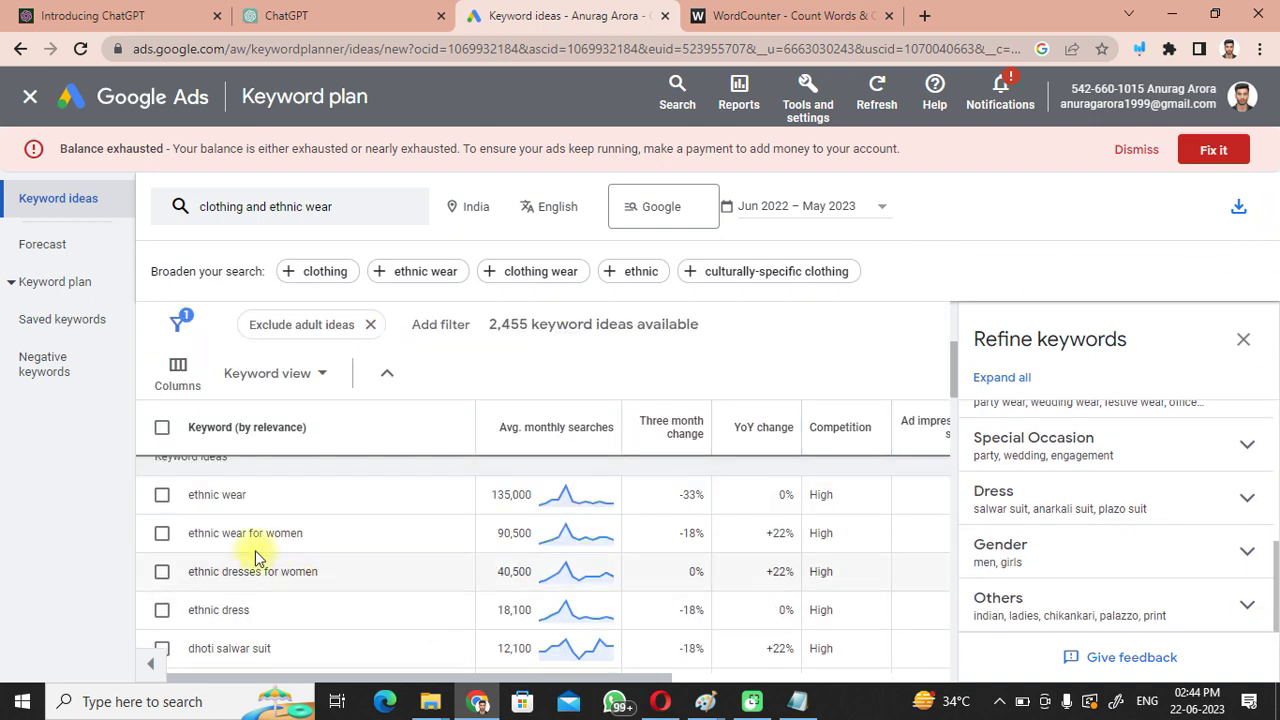
pyautogui.click(161, 497)
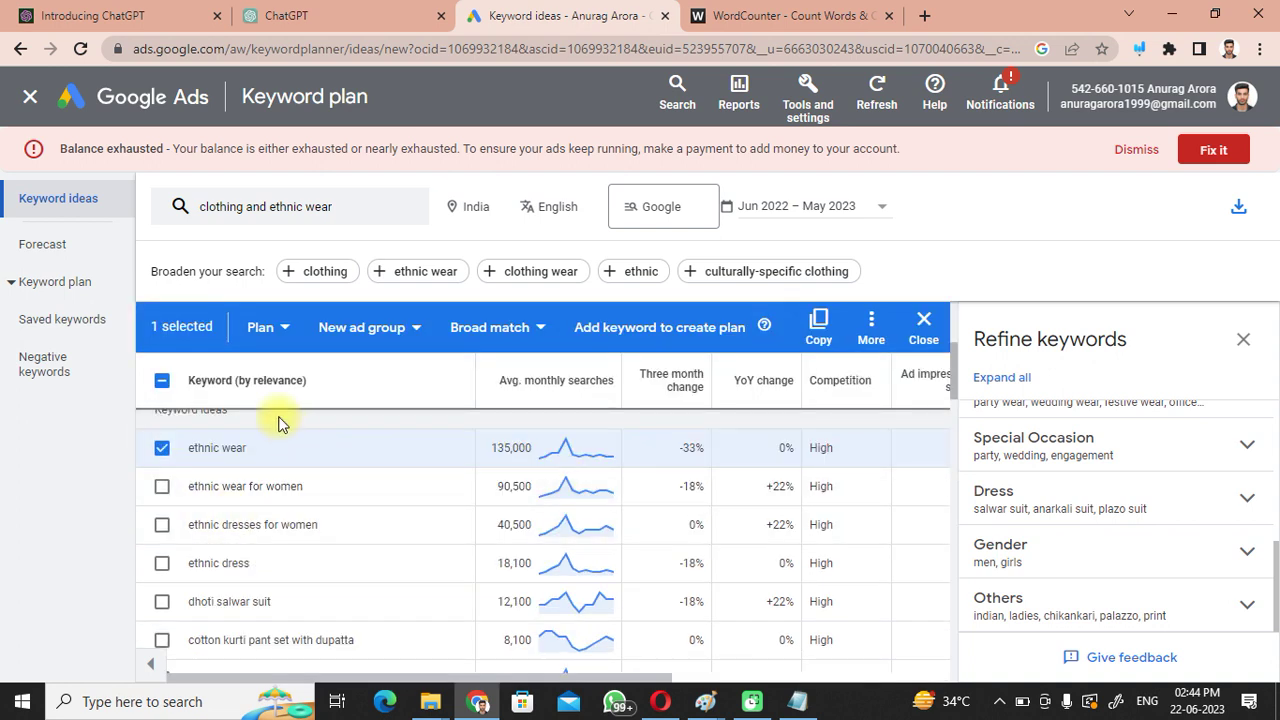
pyautogui.click(819, 328)
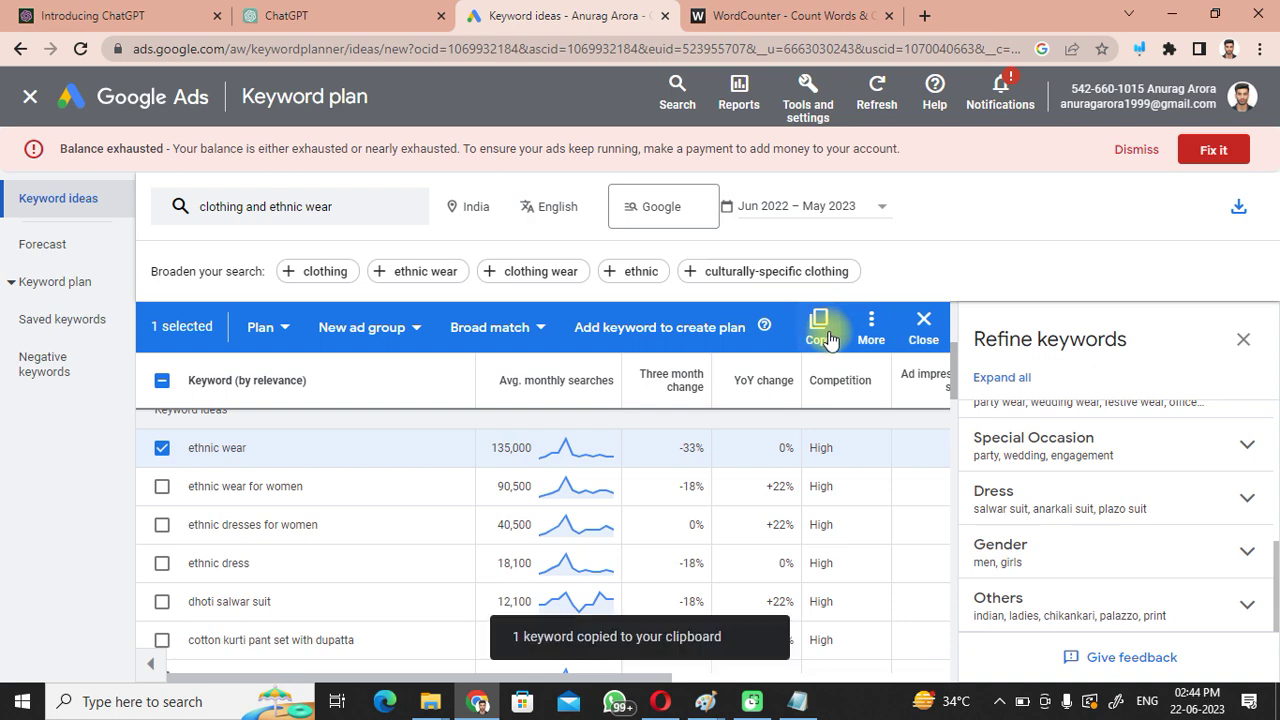
# - Copy the title "Exploring Cultural Influences in Ethnic Wear Fashion" from the Notepad topic list and return to the ChatGPT chat
pyautogui.click(347, 12)
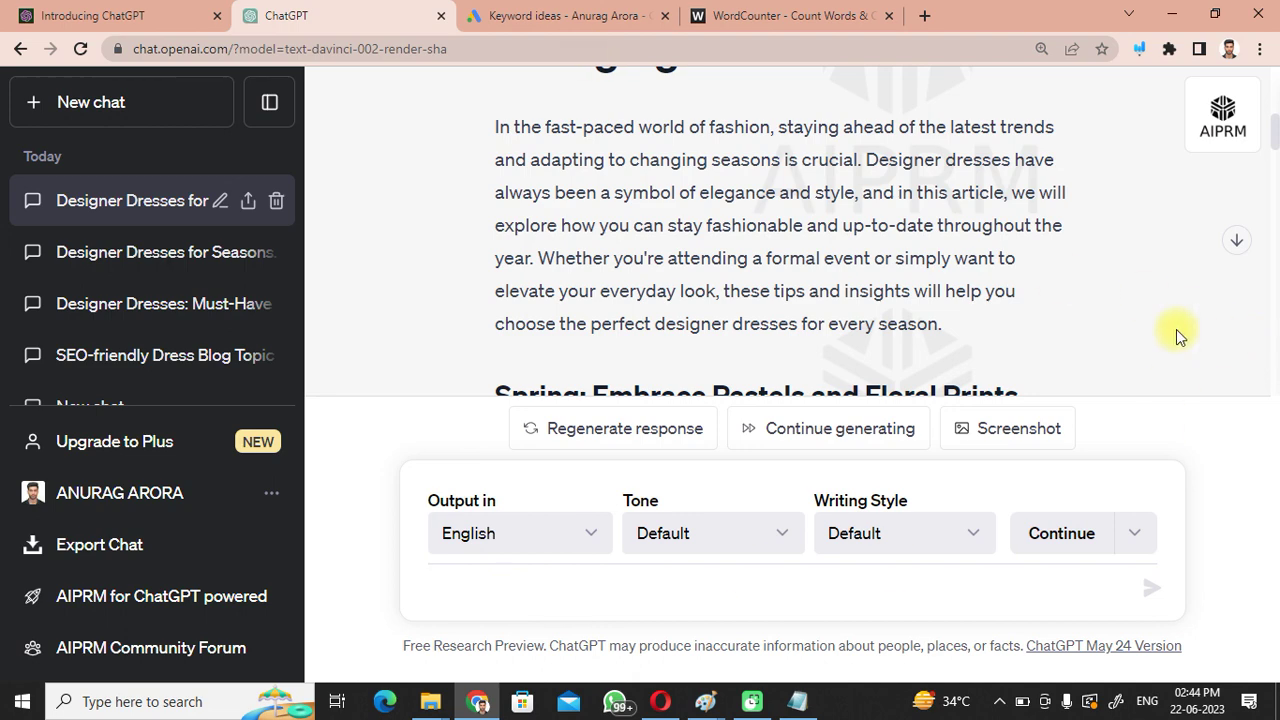
pyautogui.click(797, 701)
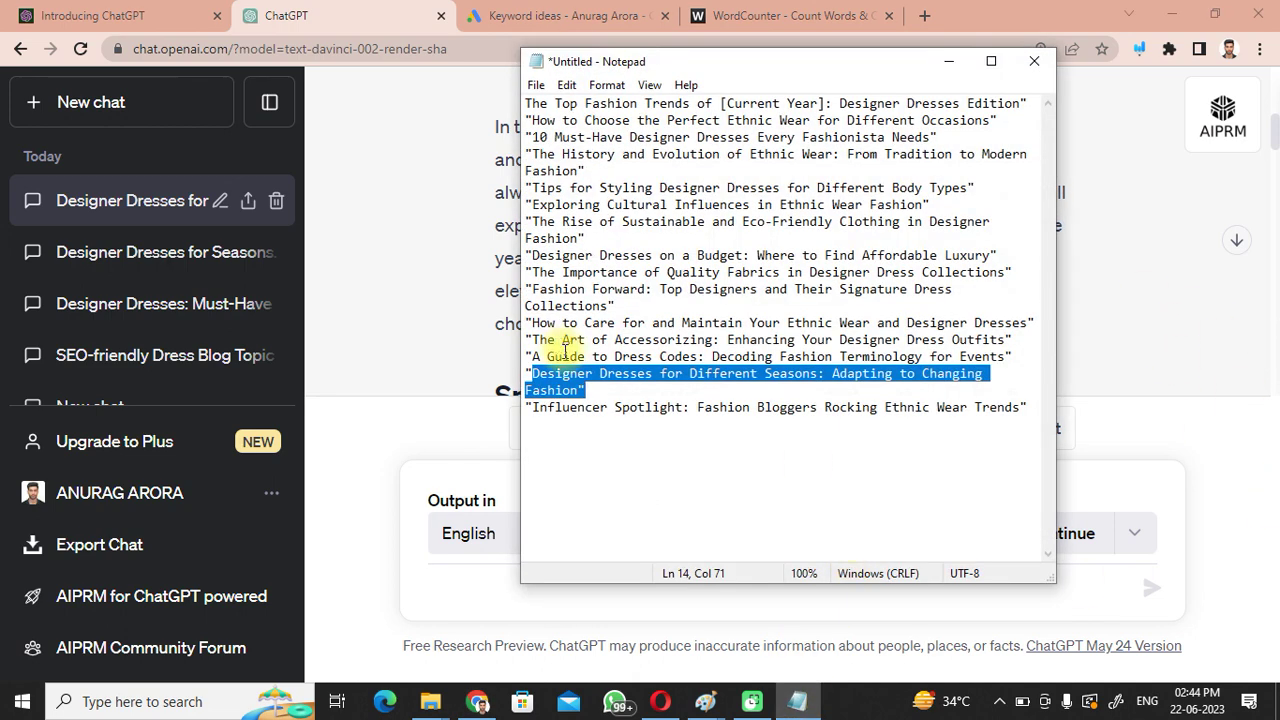
pyautogui.click(624, 407)
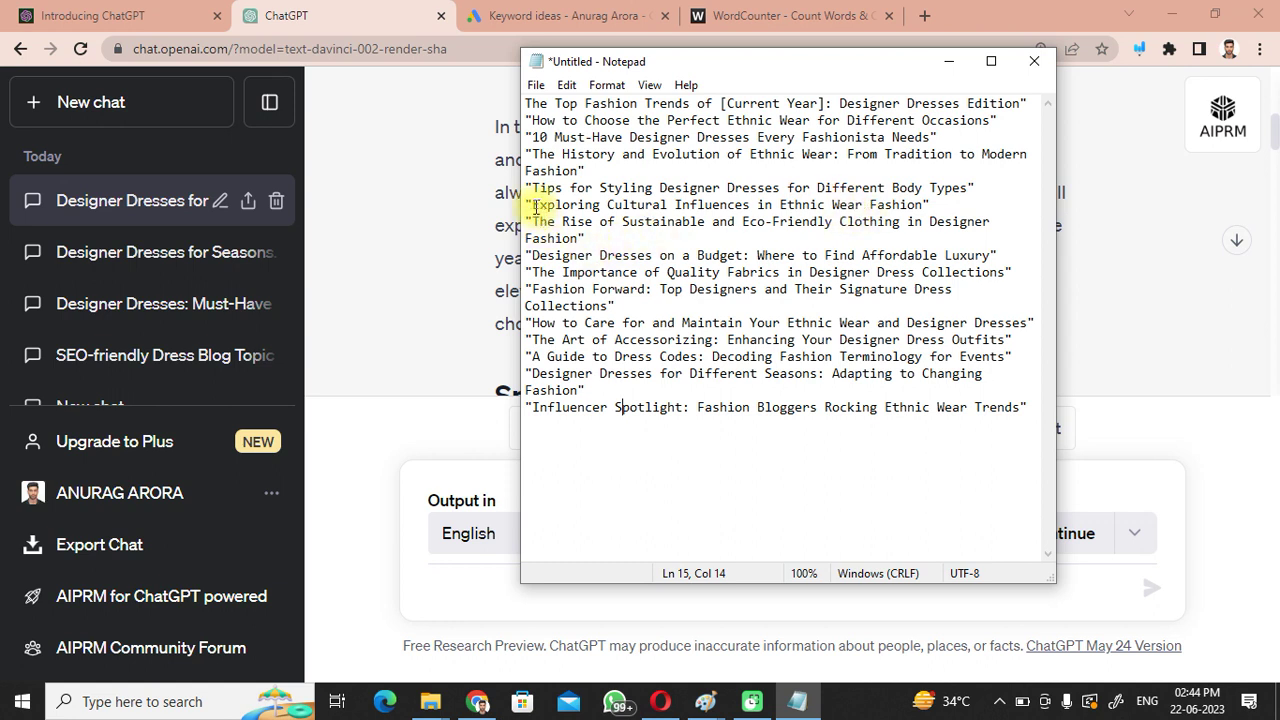
pyautogui.moveTo(535, 207); pyautogui.dragTo(925, 200)
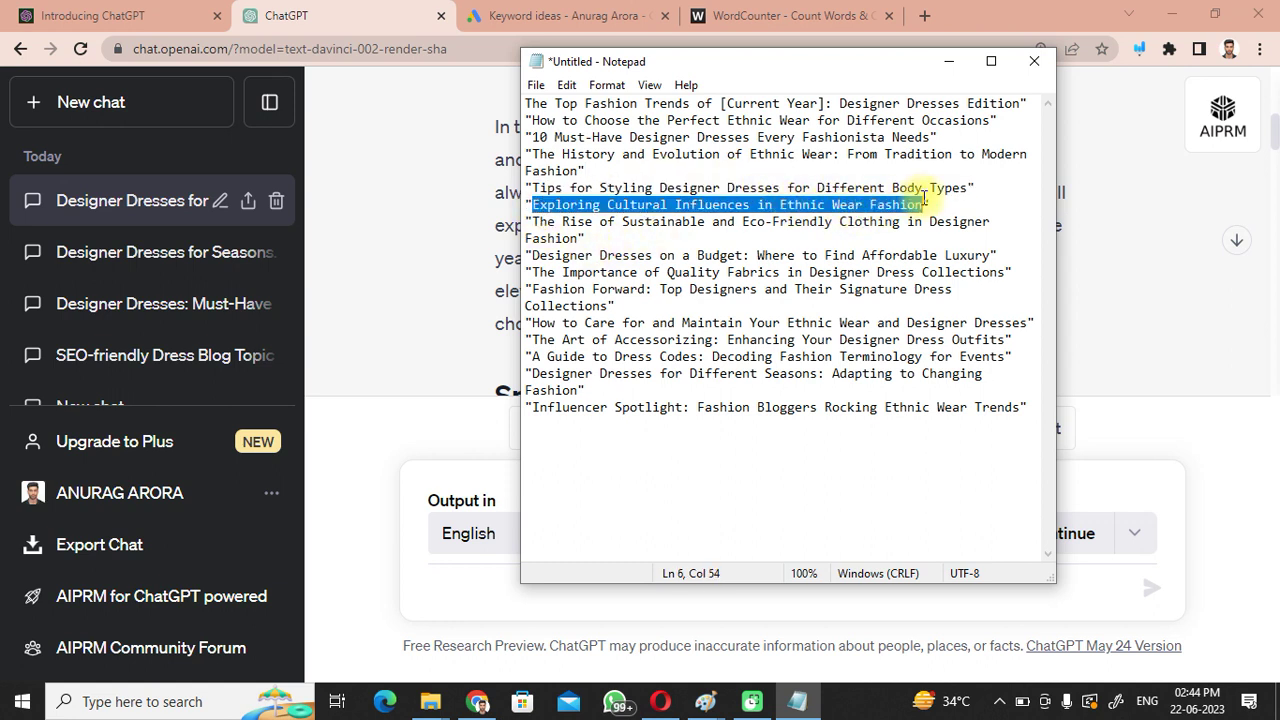
pyautogui.click(946, 61)
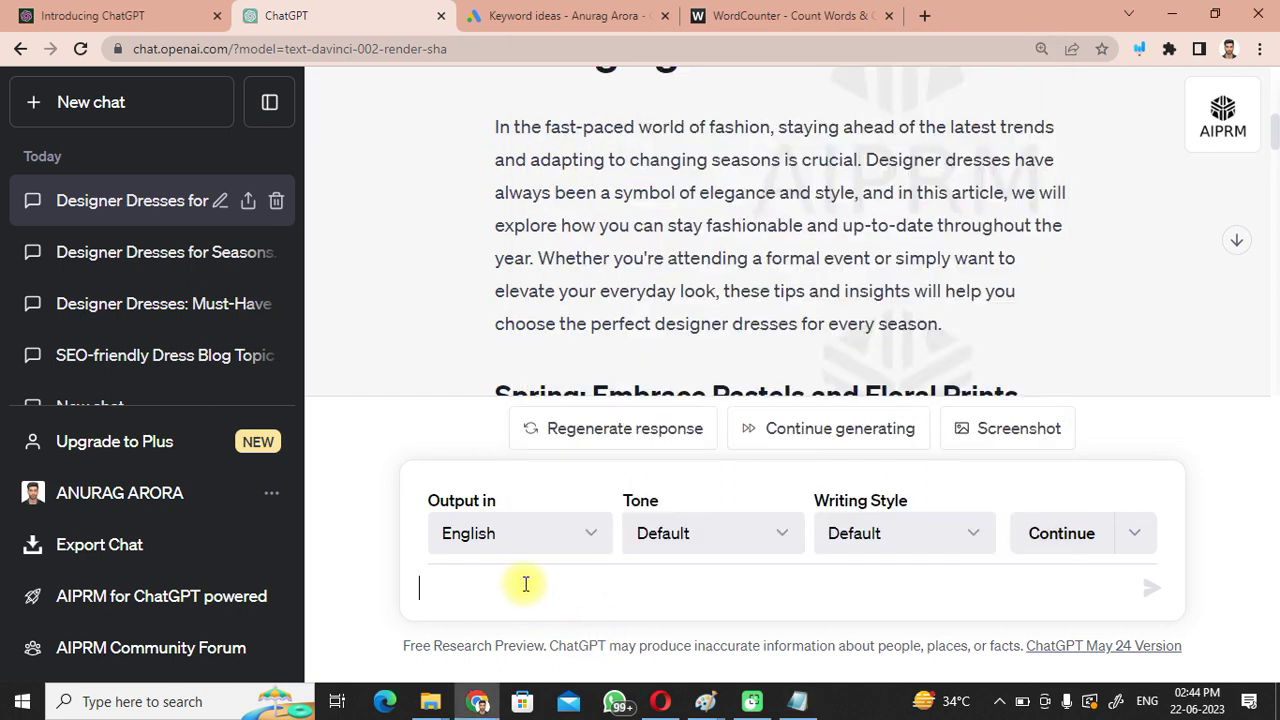
# - Write a message requesting a blog post on the copied topic "in around 1000 words using focus keyword as :-"
pyautogui.write('W')
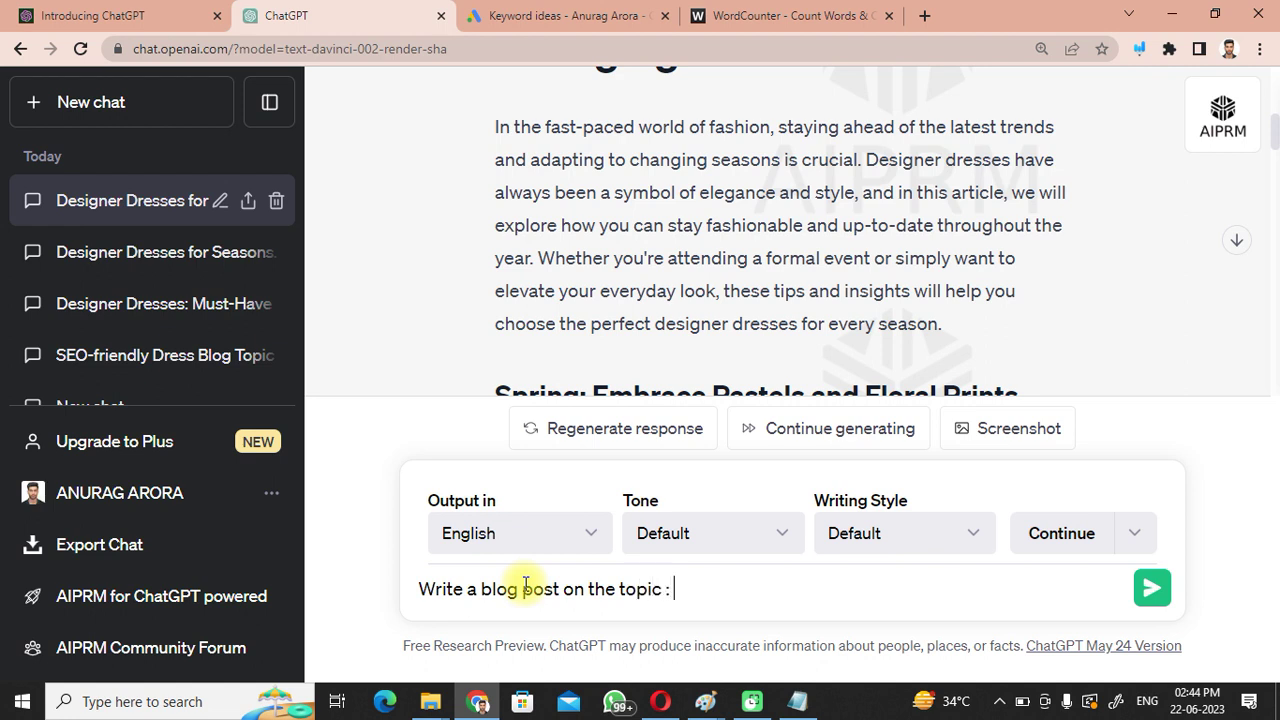
pyautogui.hotkey('ctrl', 'v')
pyautogui.write('in')
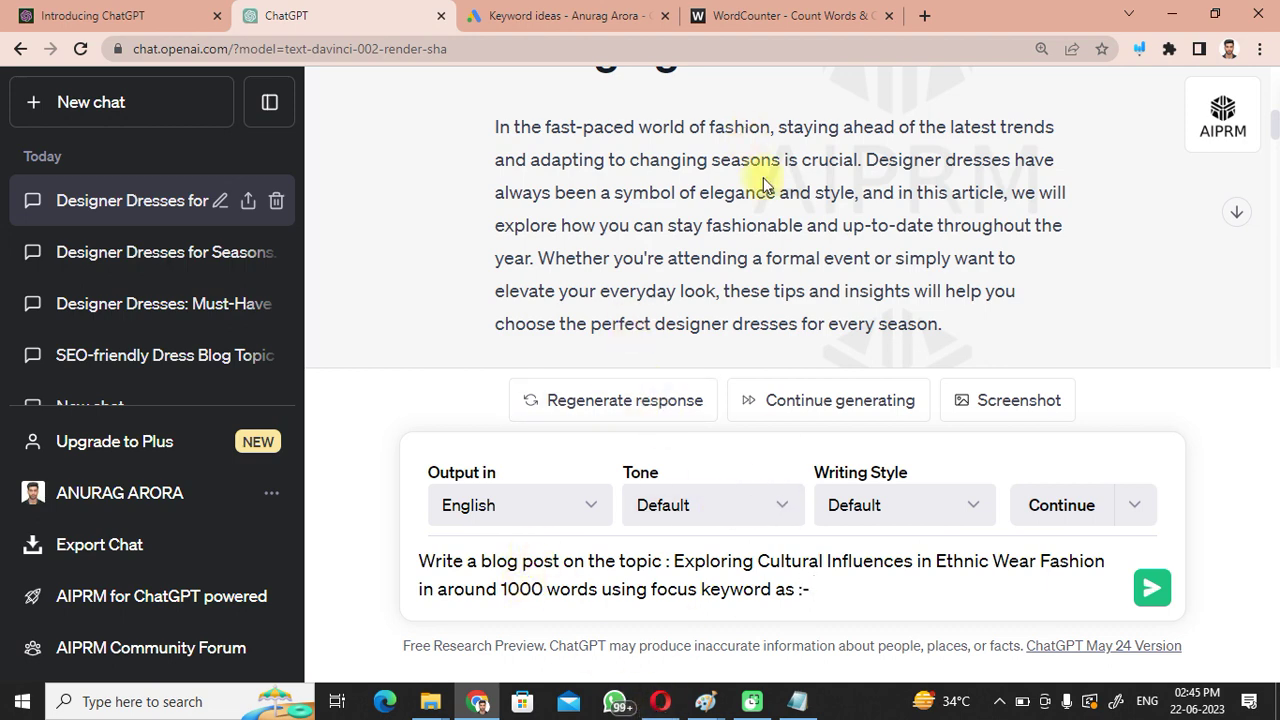
# - Copy "ethnic wear" from the keyword ideas, append it to the ChatGPT message as the focus keyword, and select the whole message
pyautogui.click(560, 15)
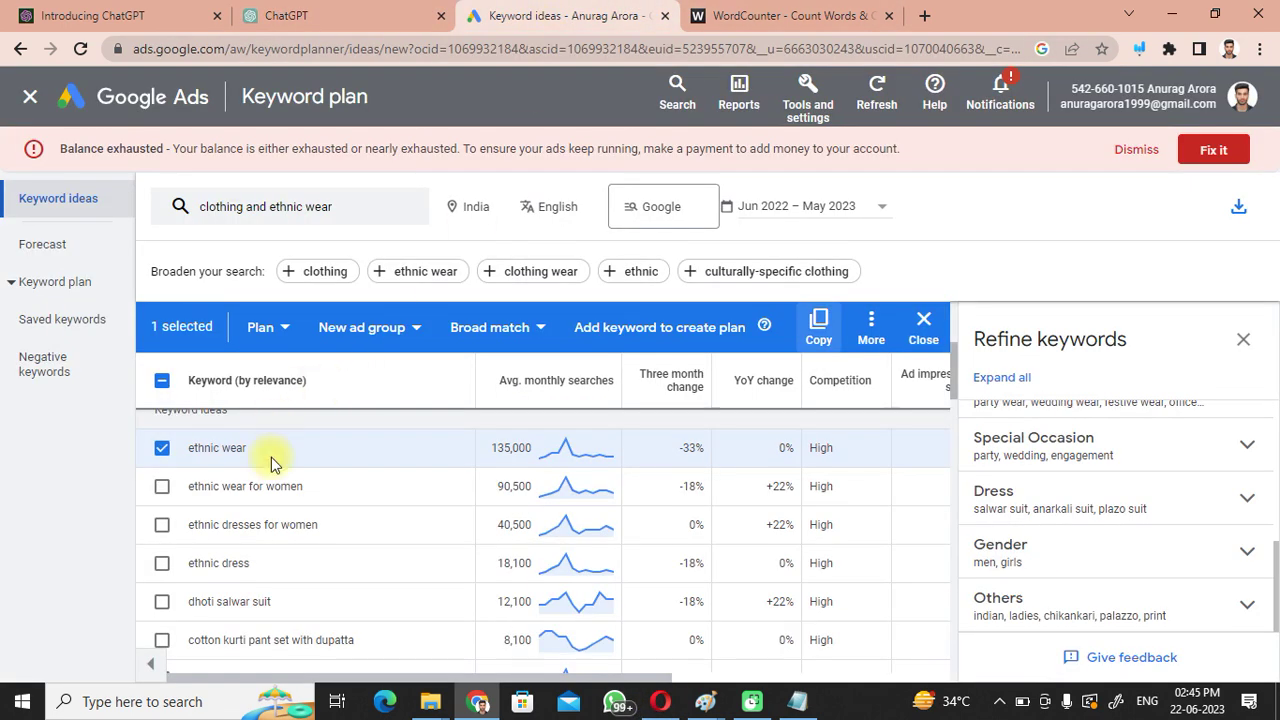
pyautogui.moveTo(262, 455); pyautogui.dragTo(193, 445)
pyautogui.hotkey('ctrl', 'c')
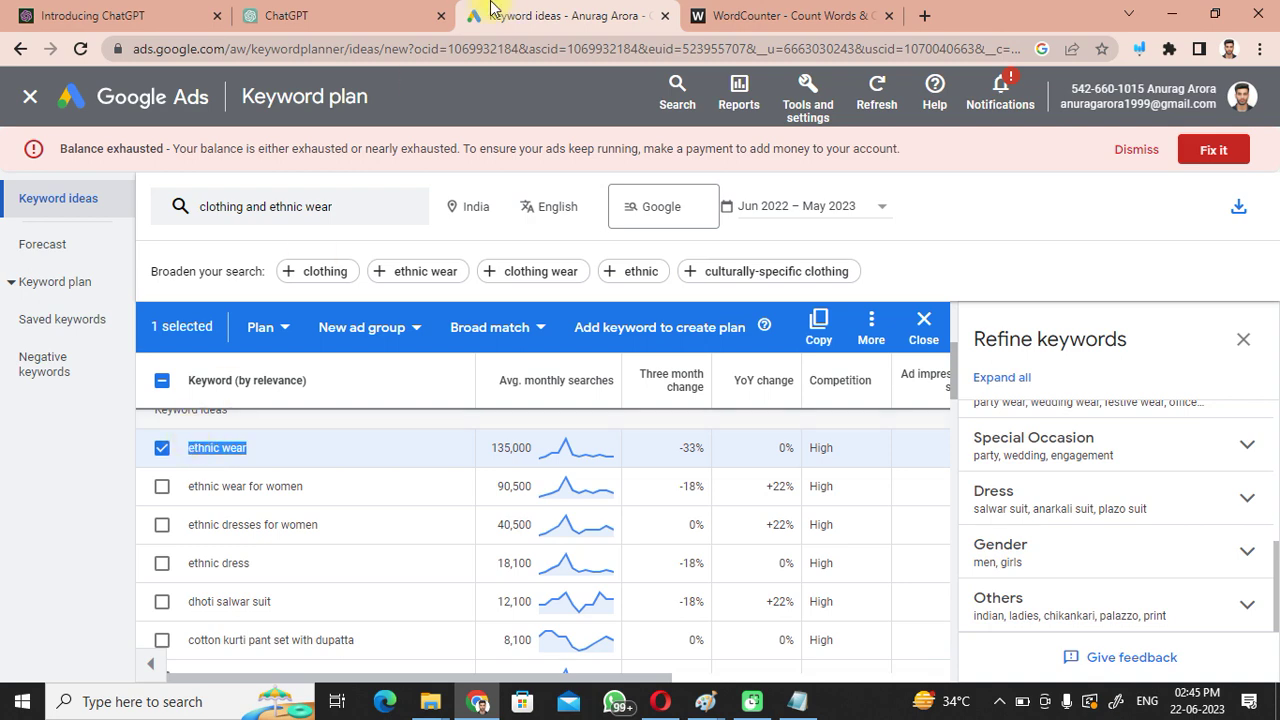
pyautogui.click(330, 15)
pyautogui.click(823, 591)
pyautogui.hotkey('ctrl', 'v')
pyautogui.hotkey('ctrl', 'a')
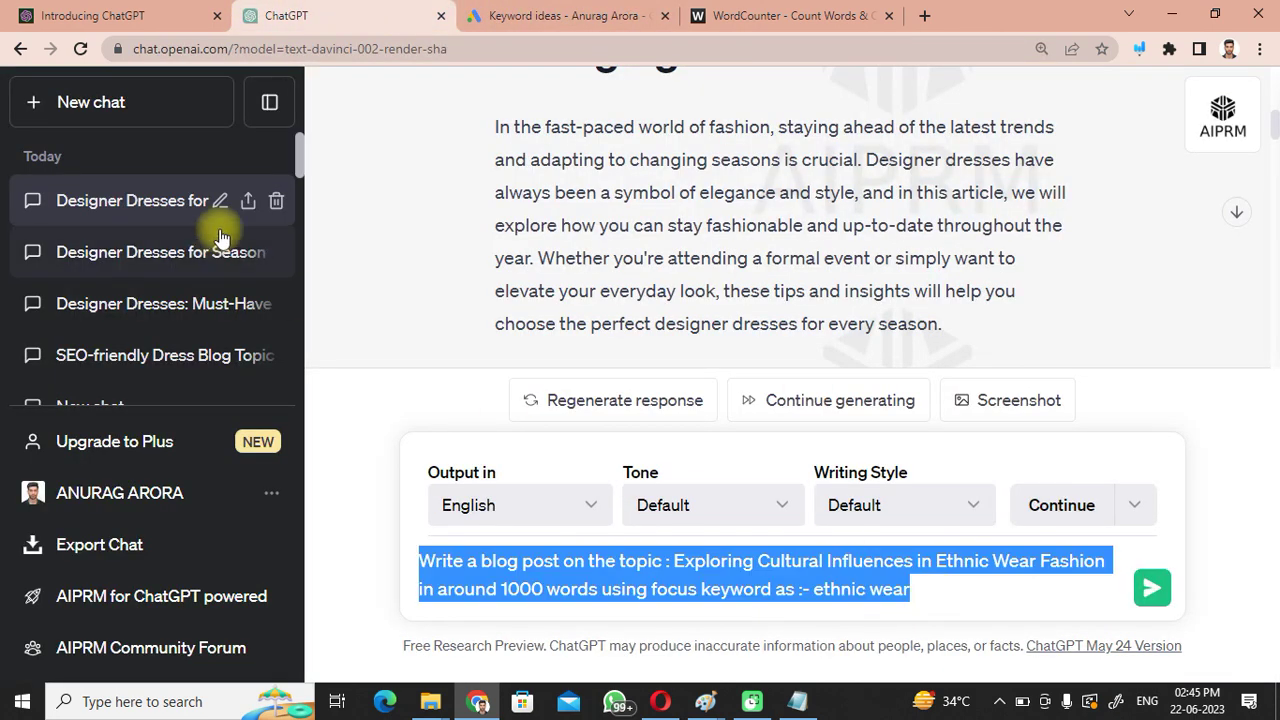
# - Start a new chat with the AIPRM prompt "Human Written |100% Unique |SEO Optimized Article"
pyautogui.click(114, 100)
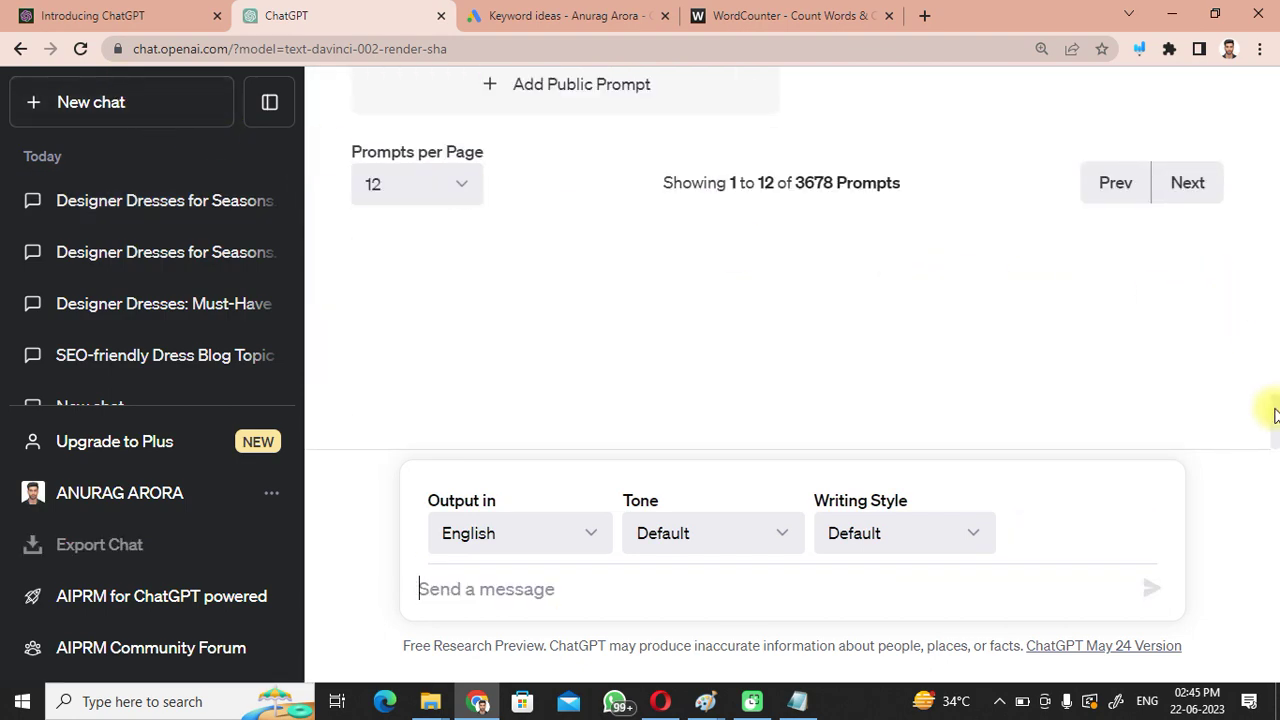
pyautogui.moveTo(1273, 420); pyautogui.dragTo(786, 134)
pyautogui.click(643, 190)
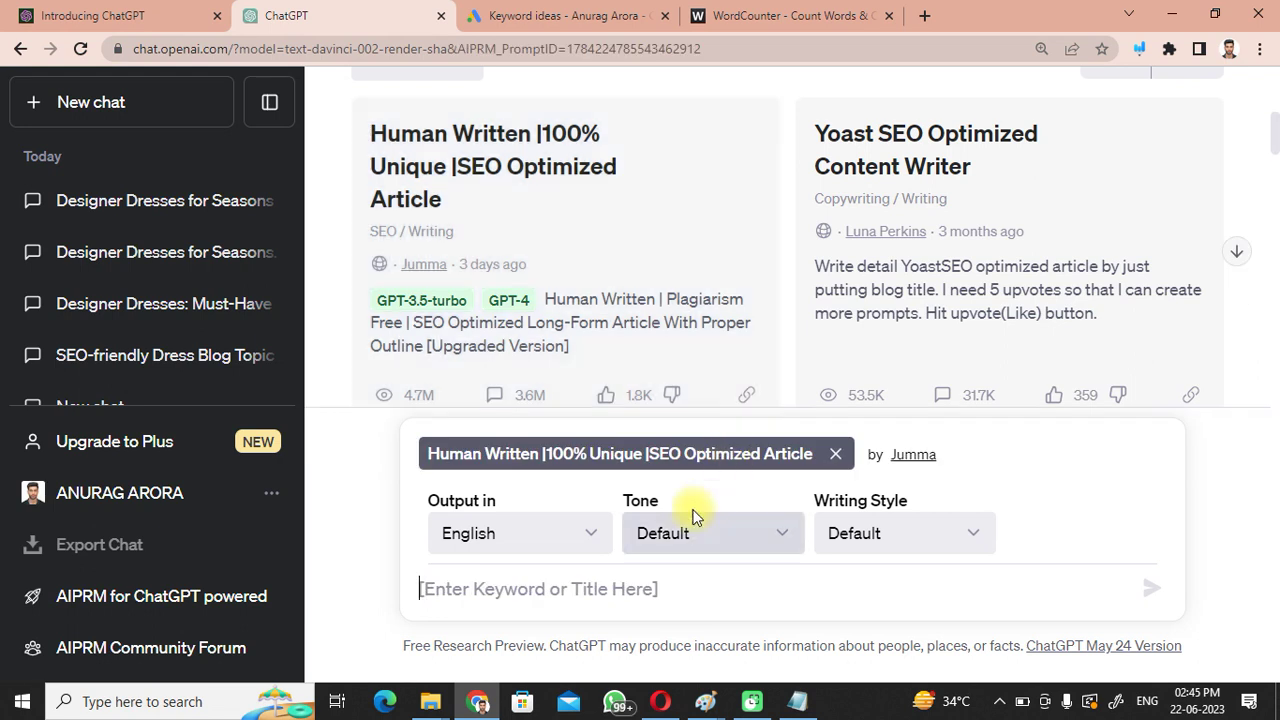
# - Paste the prepared ethnic wear blog request, append "also includes FAQ"s", send it, and check the keyword ideas while the response generates
pyautogui.hotkey('ctrl', 'v')
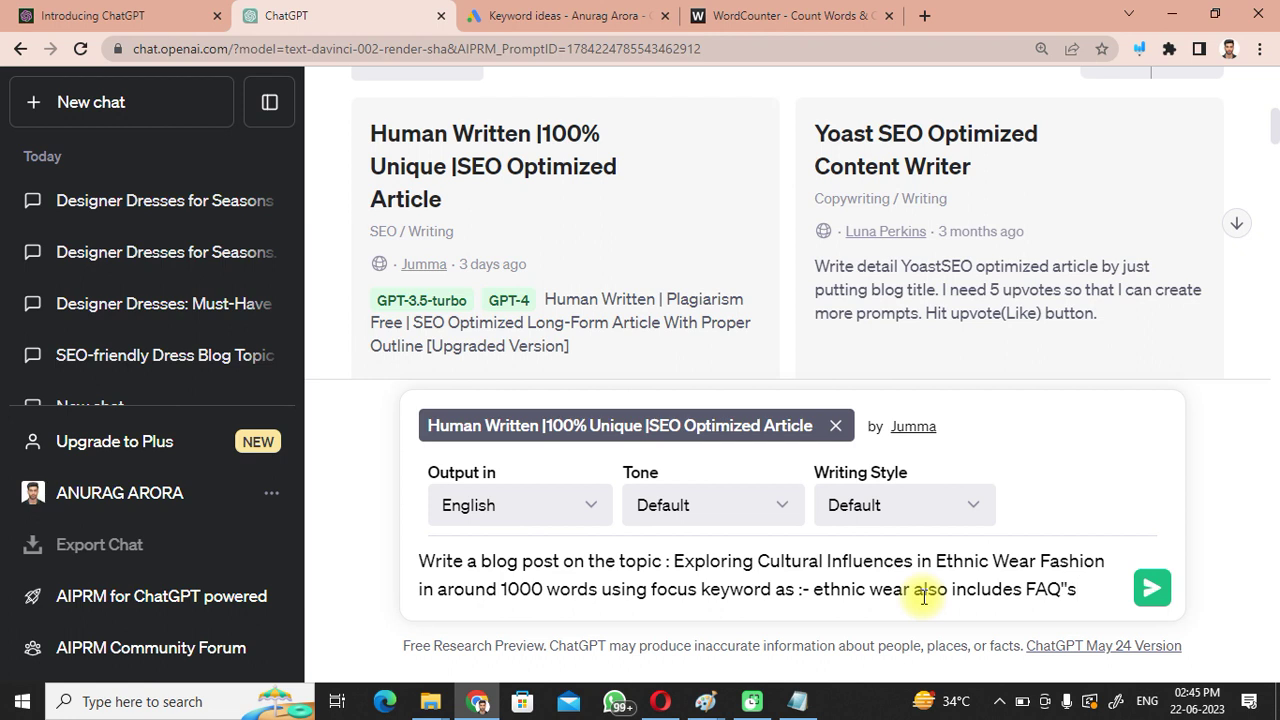
pyautogui.press('Return')
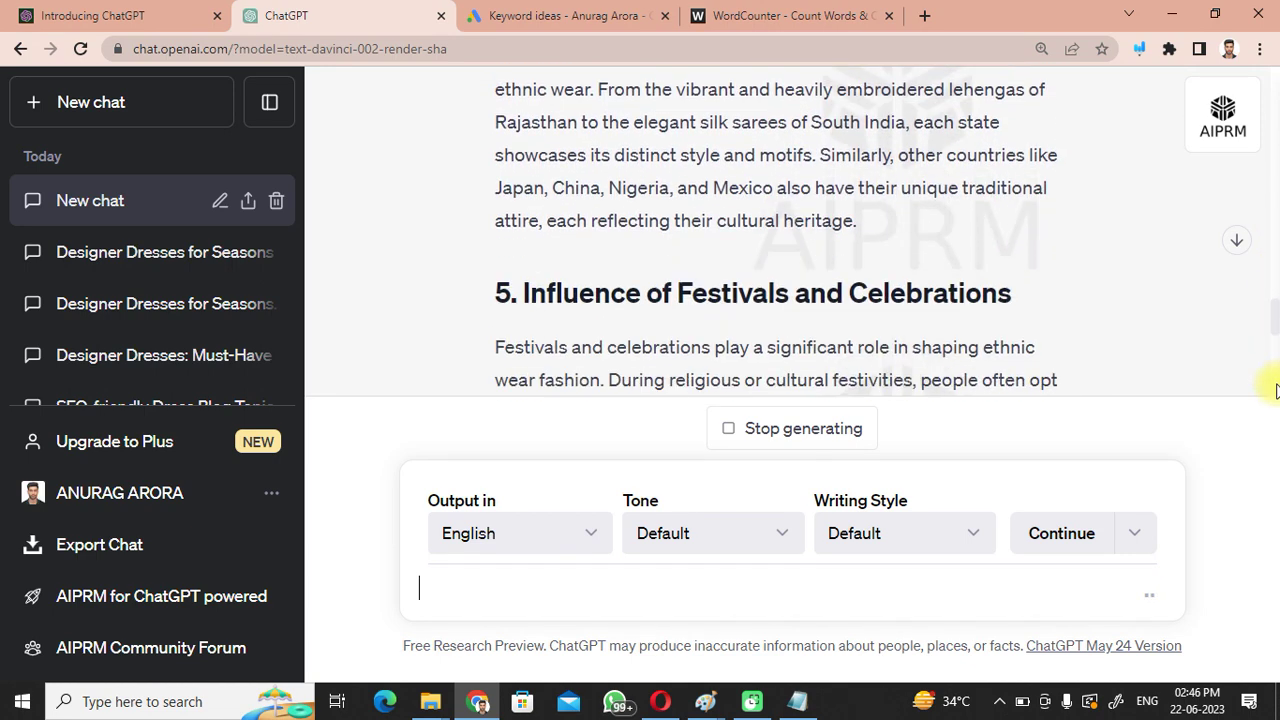
pyautogui.click(540, 15)
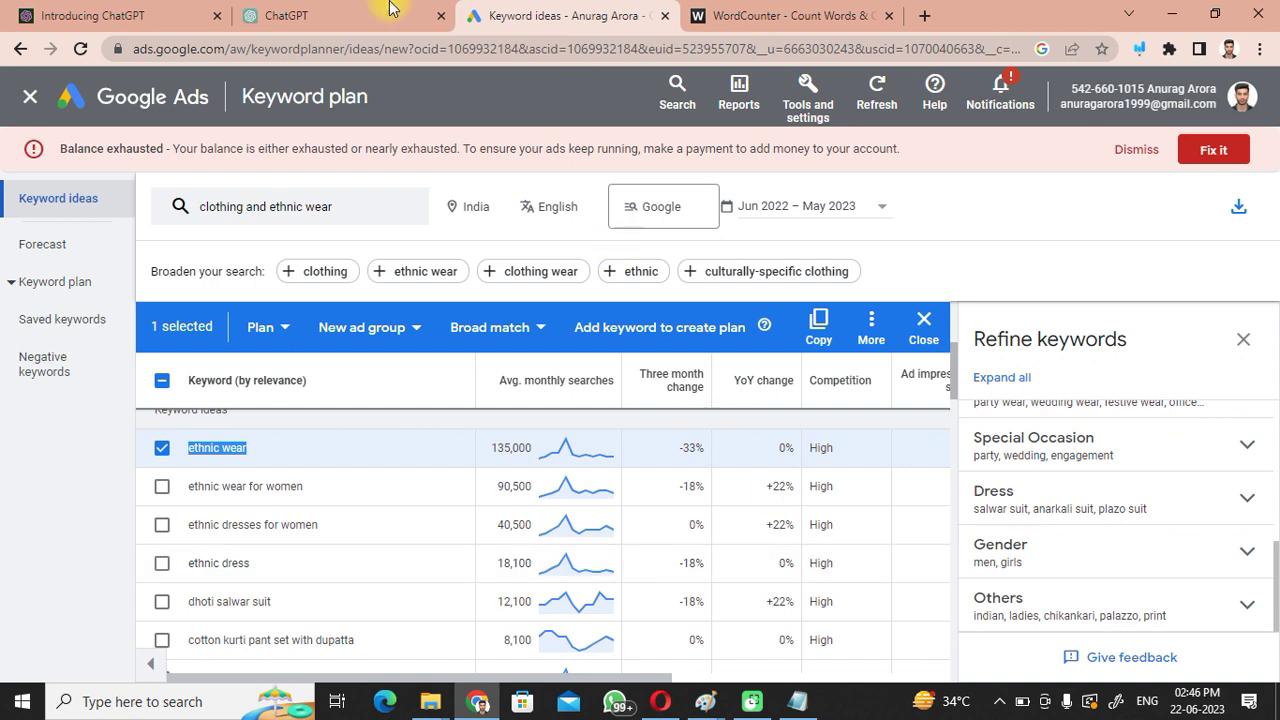
pyautogui.click(293, 12)
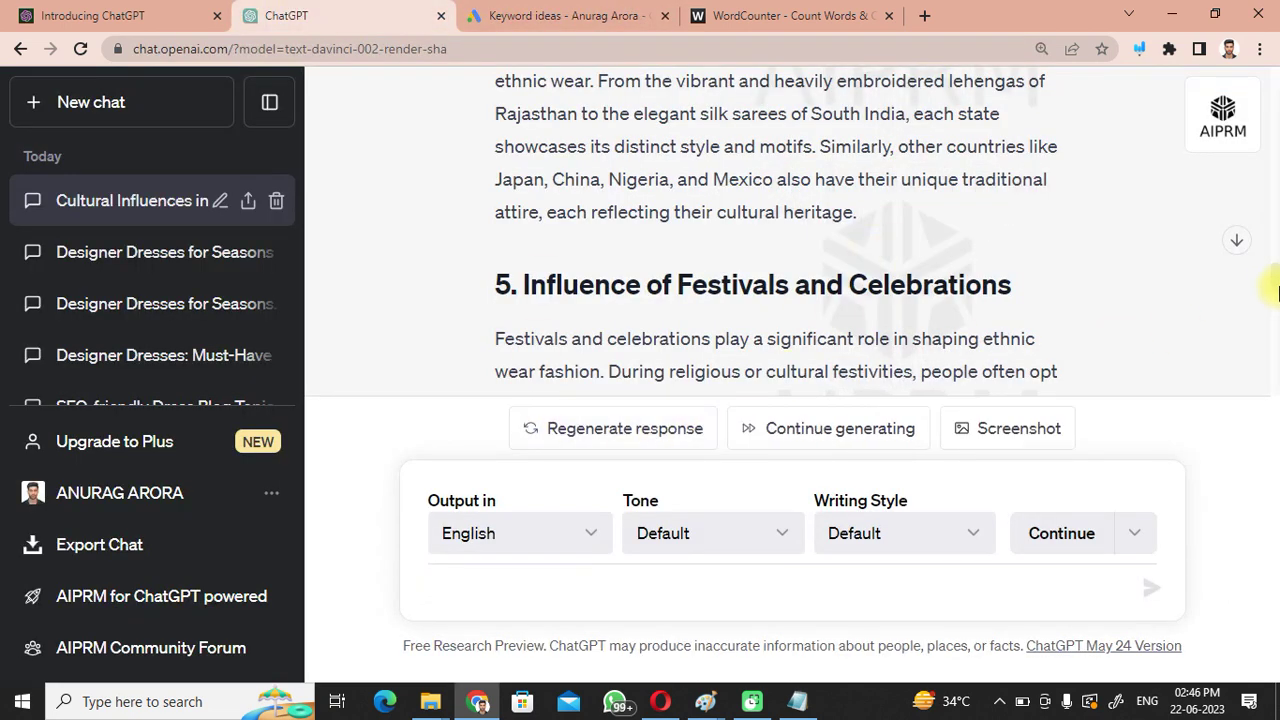
# - Continue generating the article from the unfinished section "8. Ethnic Wear in the Global Fashion Industry"
pyautogui.moveTo(1275, 290); pyautogui.dragTo(1275, 379)
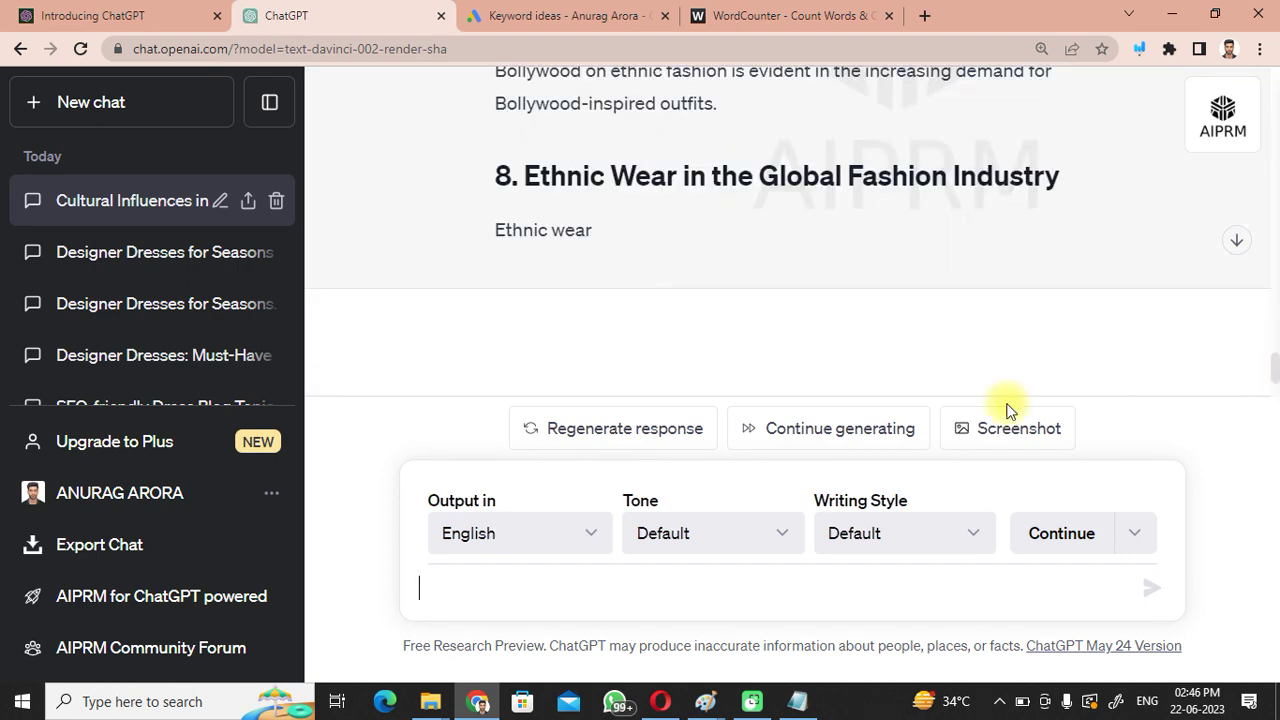
pyautogui.click(821, 438)
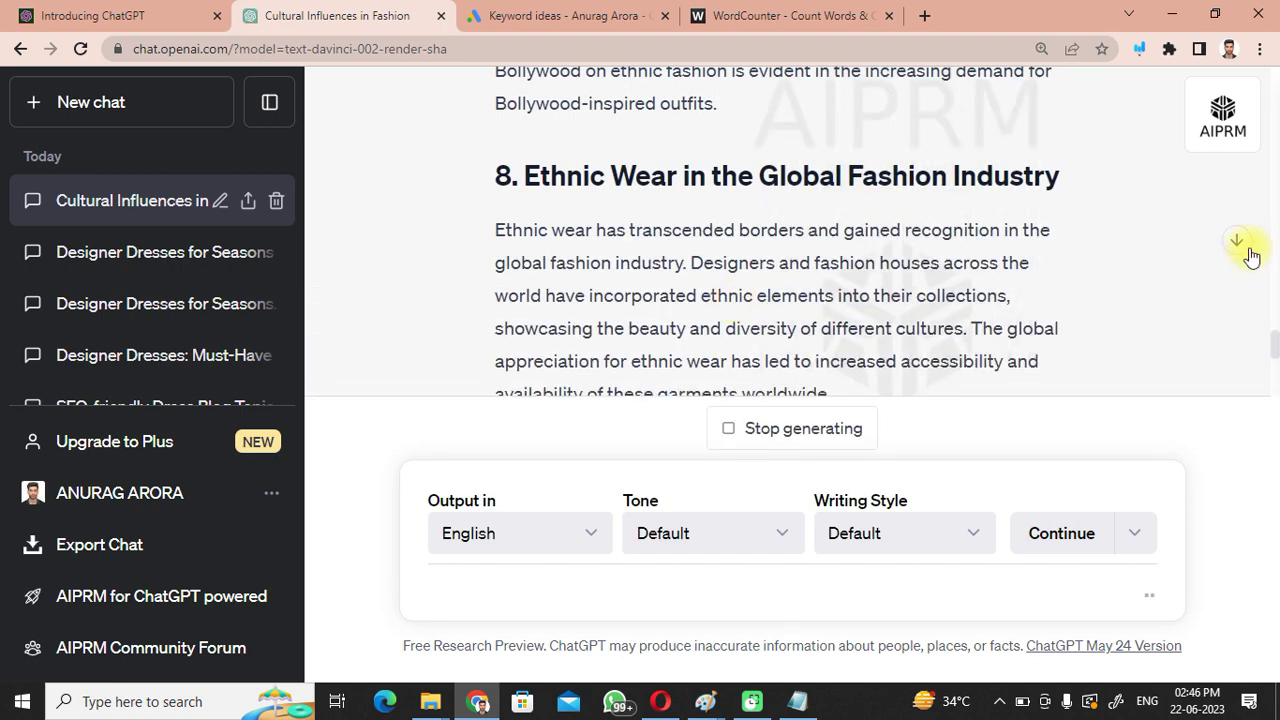
pyautogui.scroll(-3, 1277, 363)
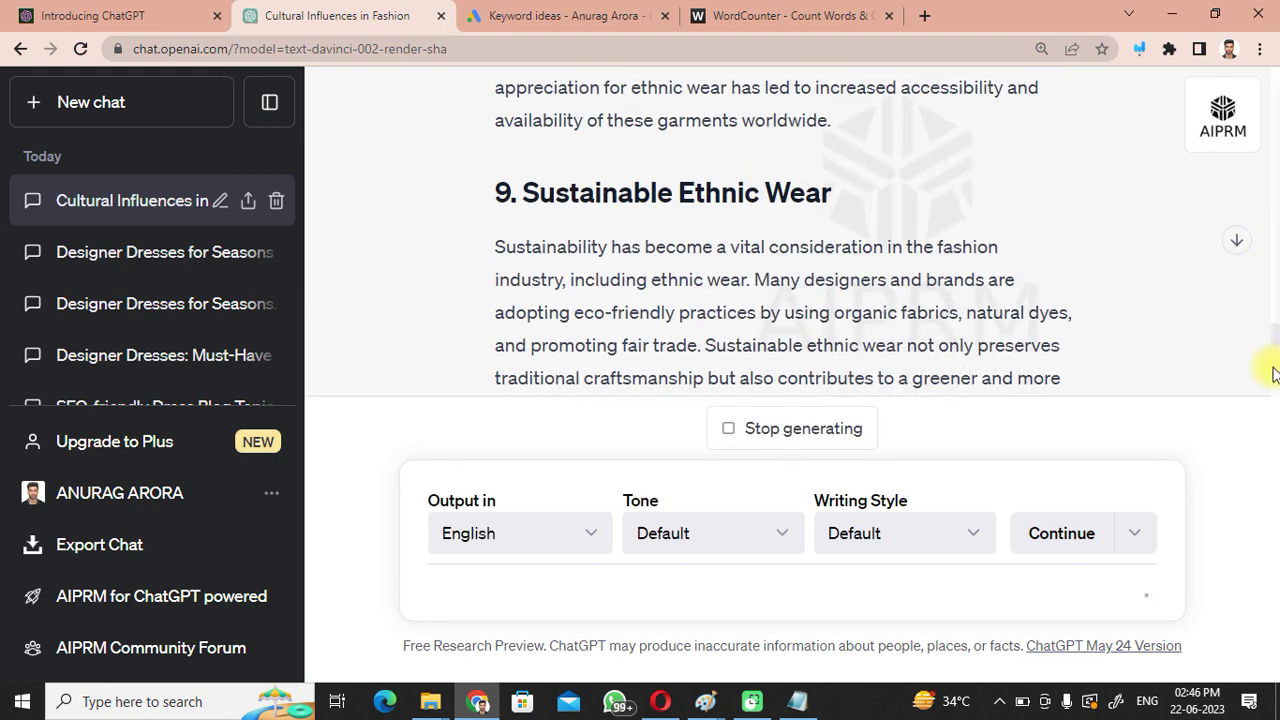
pyautogui.scroll(-3, 1274, 376)
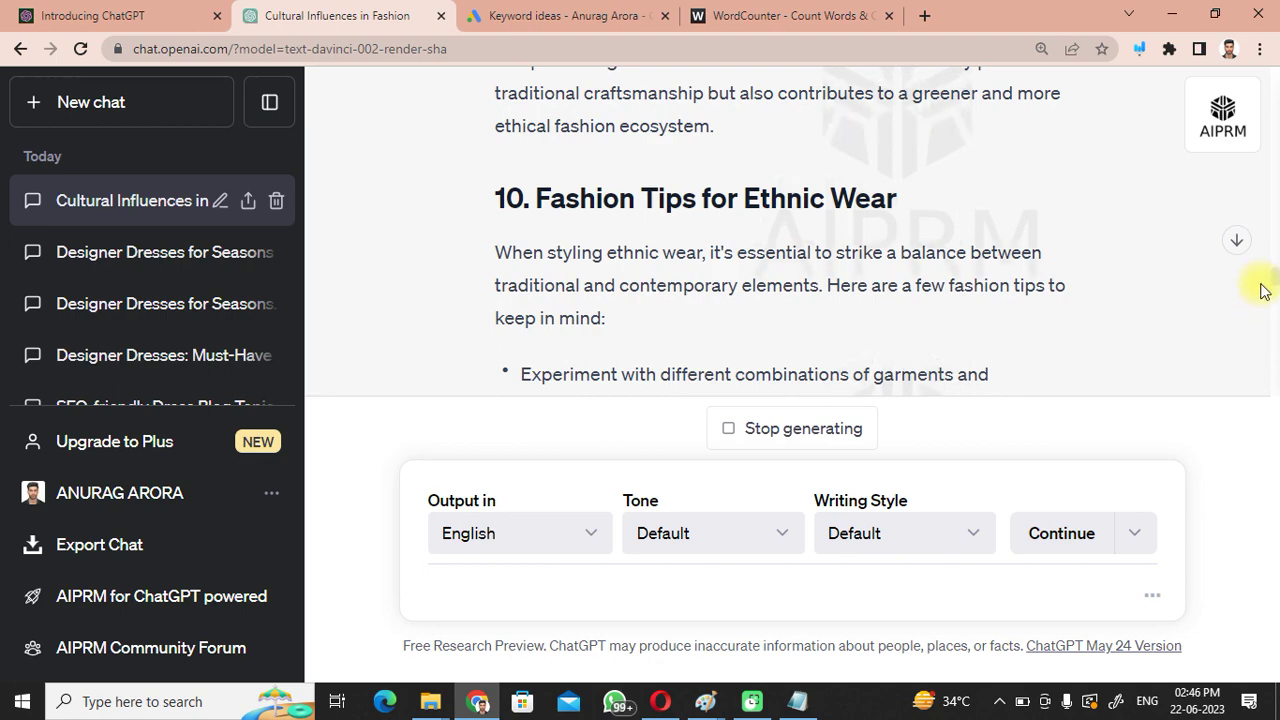
# - Copy the generated article from its title through FAQ 5 and replace the old text in WordCounter with it
pyautogui.moveTo(1276, 285); pyautogui.dragTo(1272, 86)
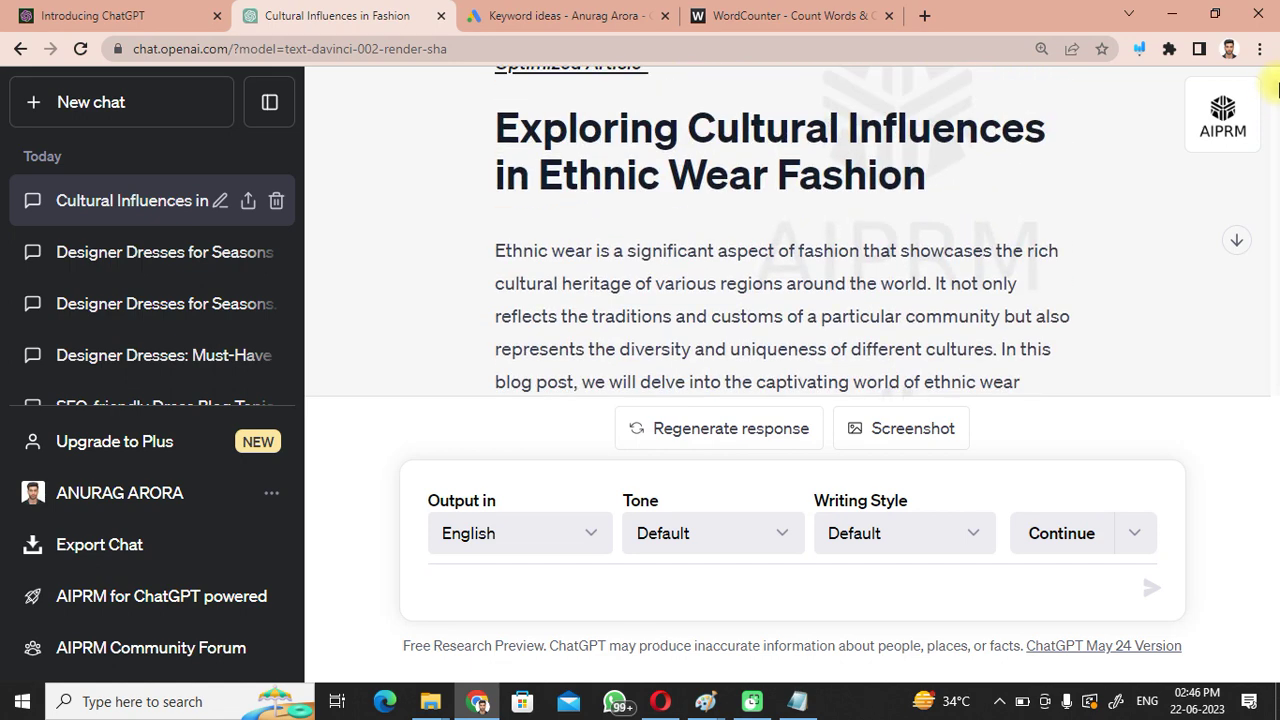
pyautogui.moveTo(493, 118); pyautogui.dragTo(643, 169)
pyautogui.click(490, 120)
pyautogui.moveTo(490, 120); pyautogui.dragTo(728, 259)
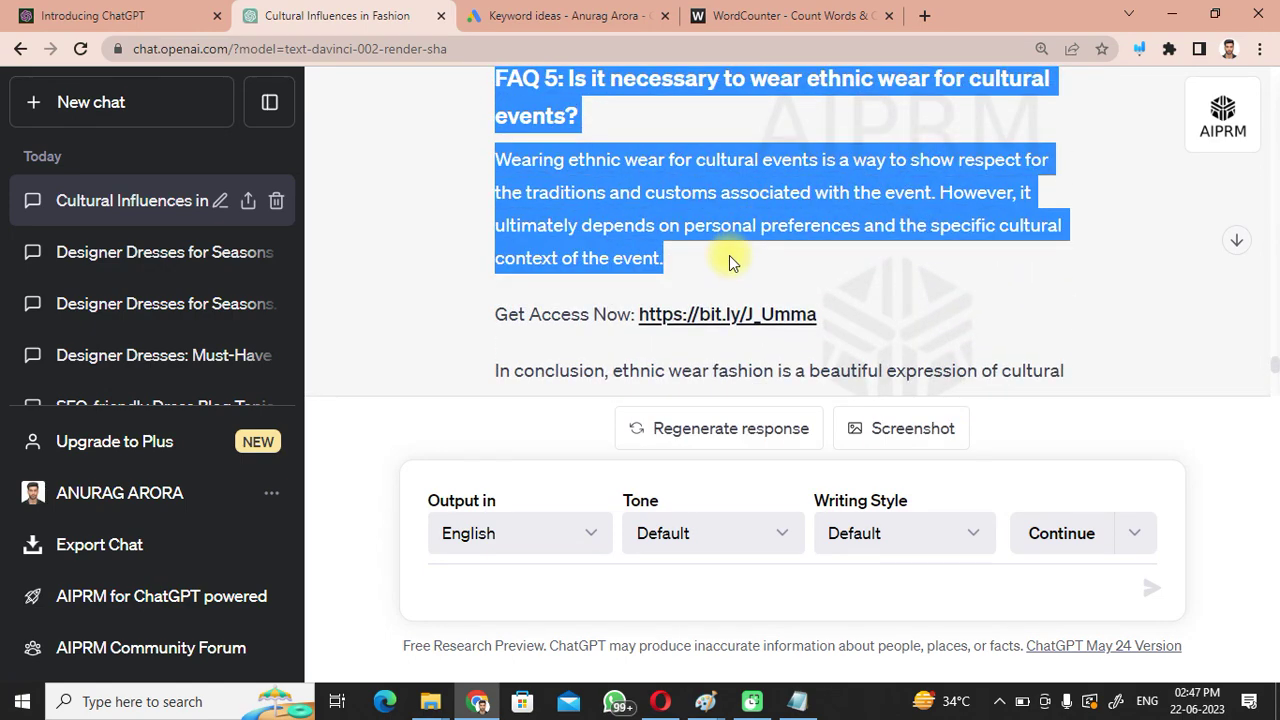
pyautogui.click(775, 15)
pyautogui.click(531, 443)
pyautogui.hotkey('ctrl', 'a')
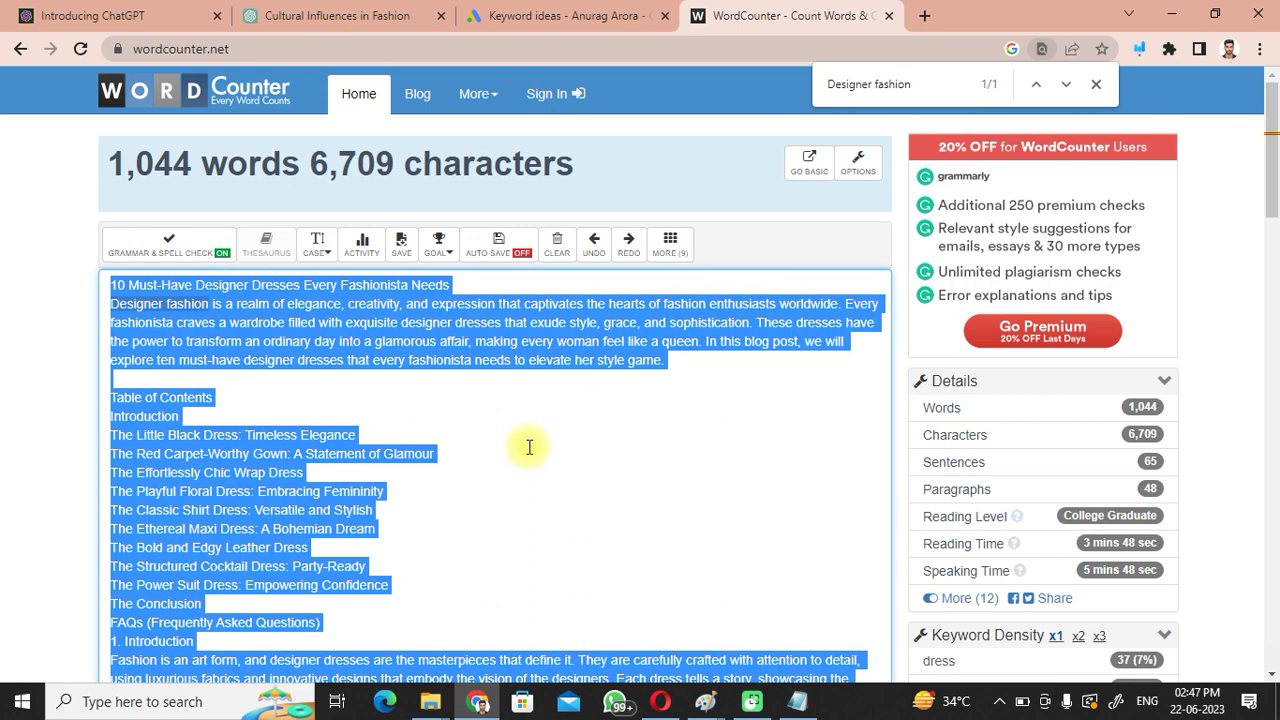
pyautogui.hotkey('ctrl', 'v')
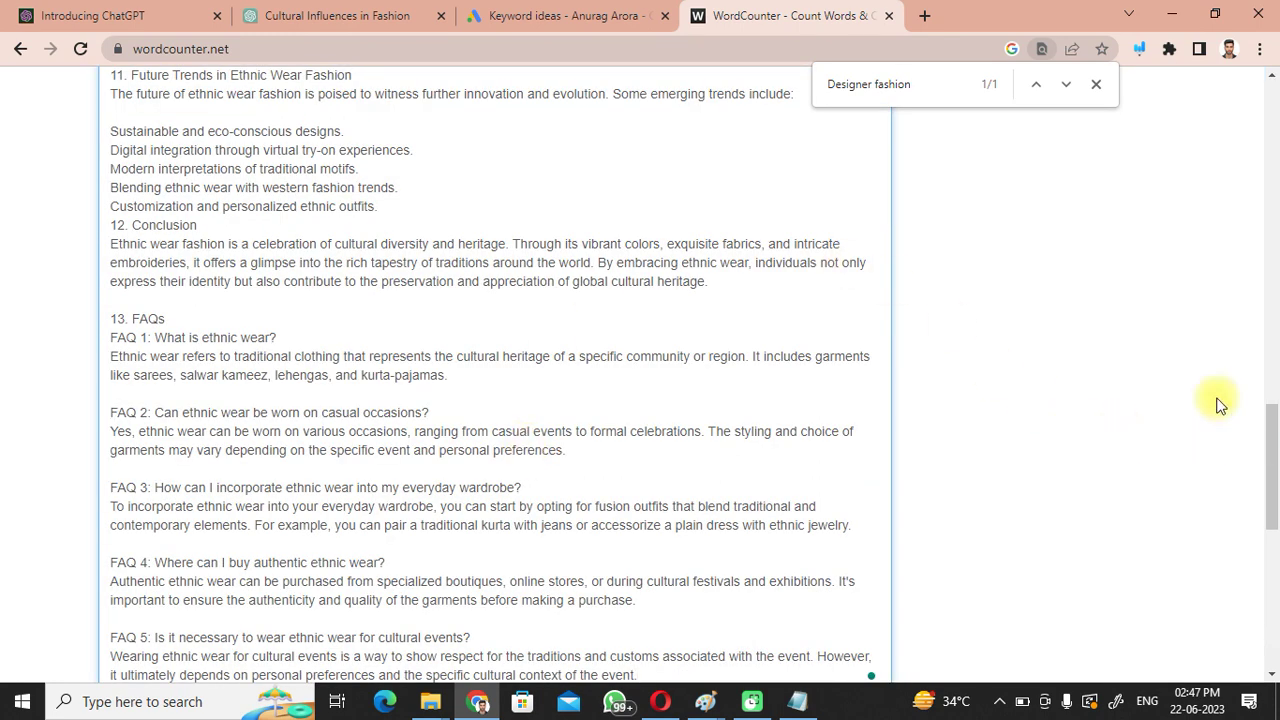
# - Search the WordCounter page for "ethnic wear" and review where the keyword occurs in the article
pyautogui.tripleClick(928, 83)
pyautogui.press('BackSpace')
pyautogui.write('et')
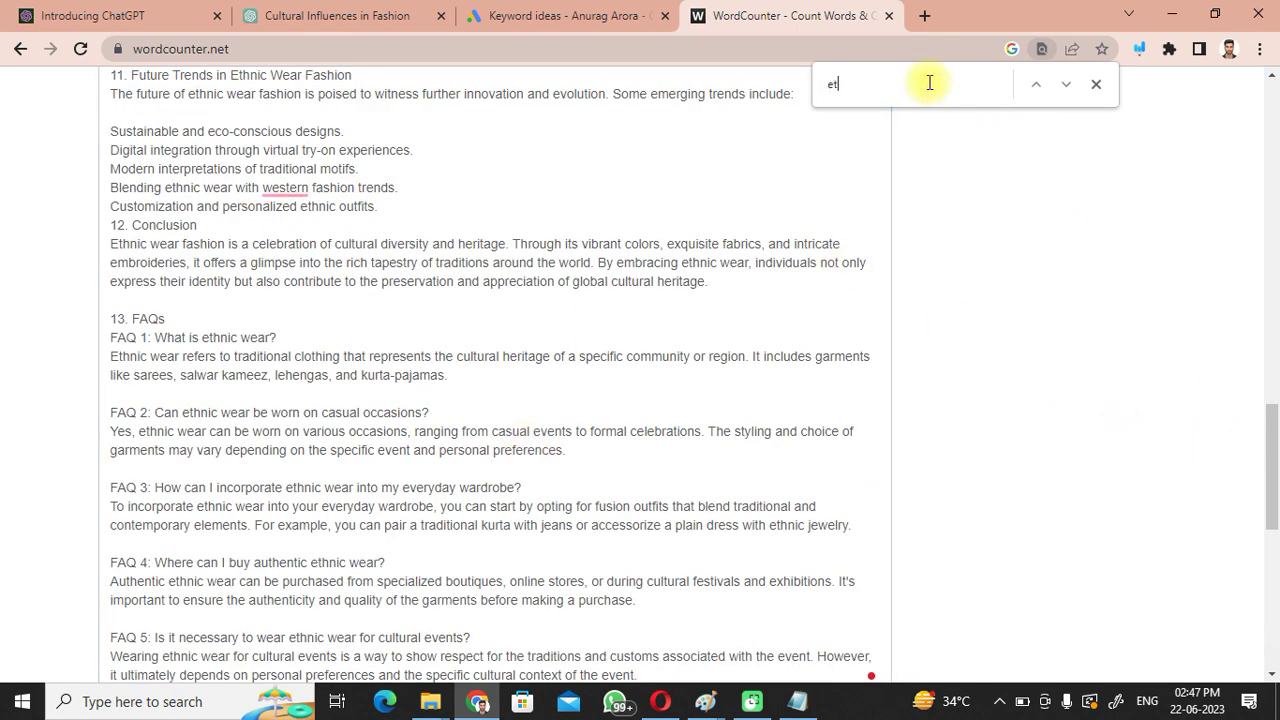
pyautogui.write('hnic w')
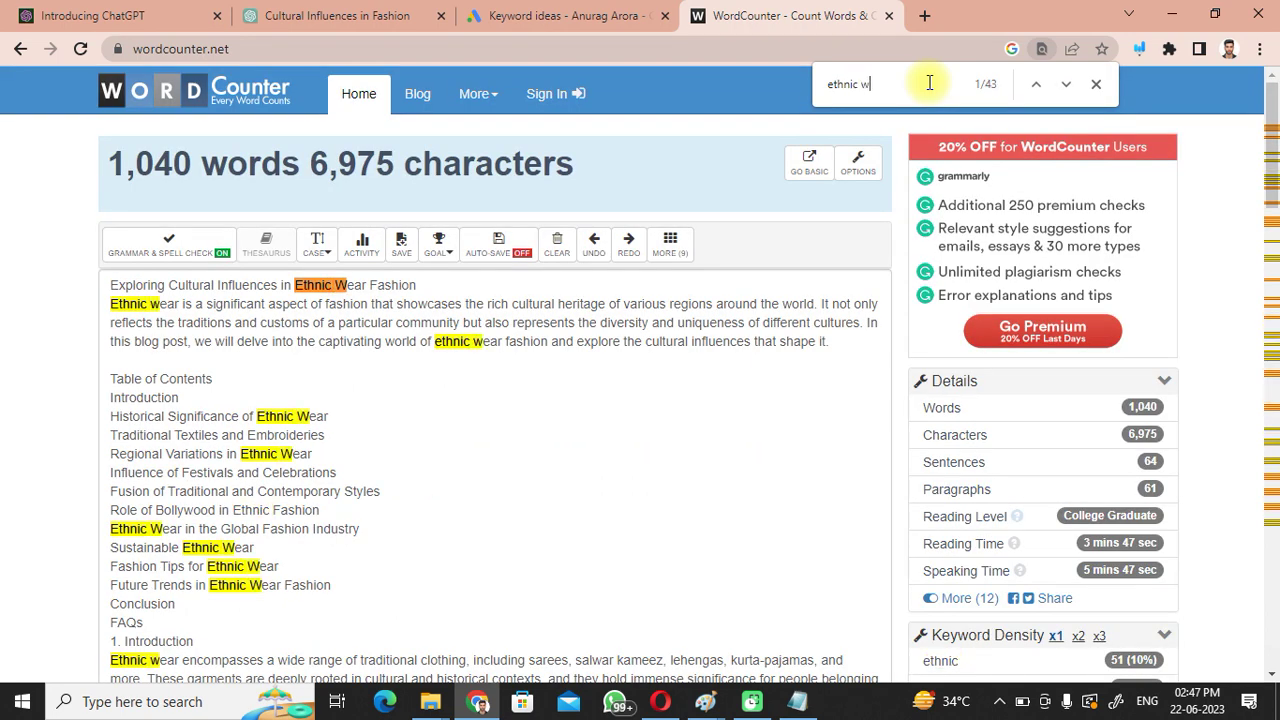
pyautogui.write('ear')
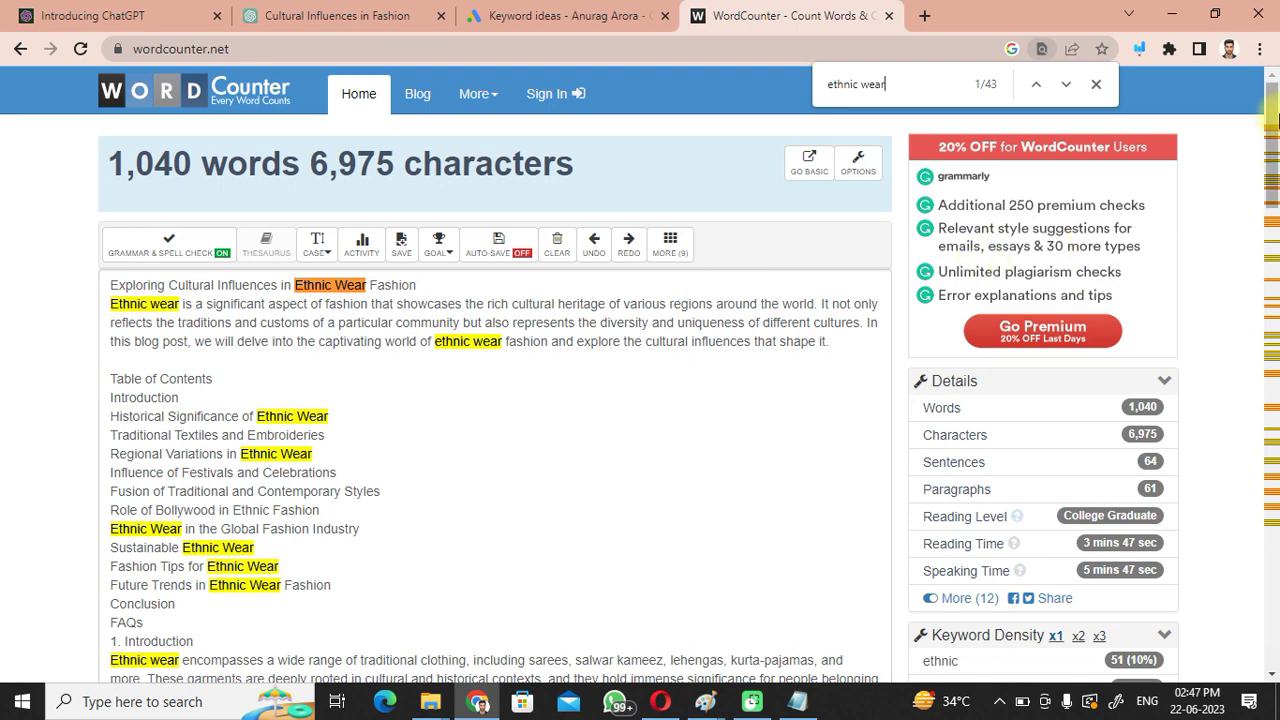
pyautogui.scroll(-2, 1274, 163)
pyautogui.moveTo(1275, 162)
pyautogui.mouseDown()
pyautogui.moveTo(1274, 149)
pyautogui.moveTo(1276, 160)
pyautogui.mouseUp()
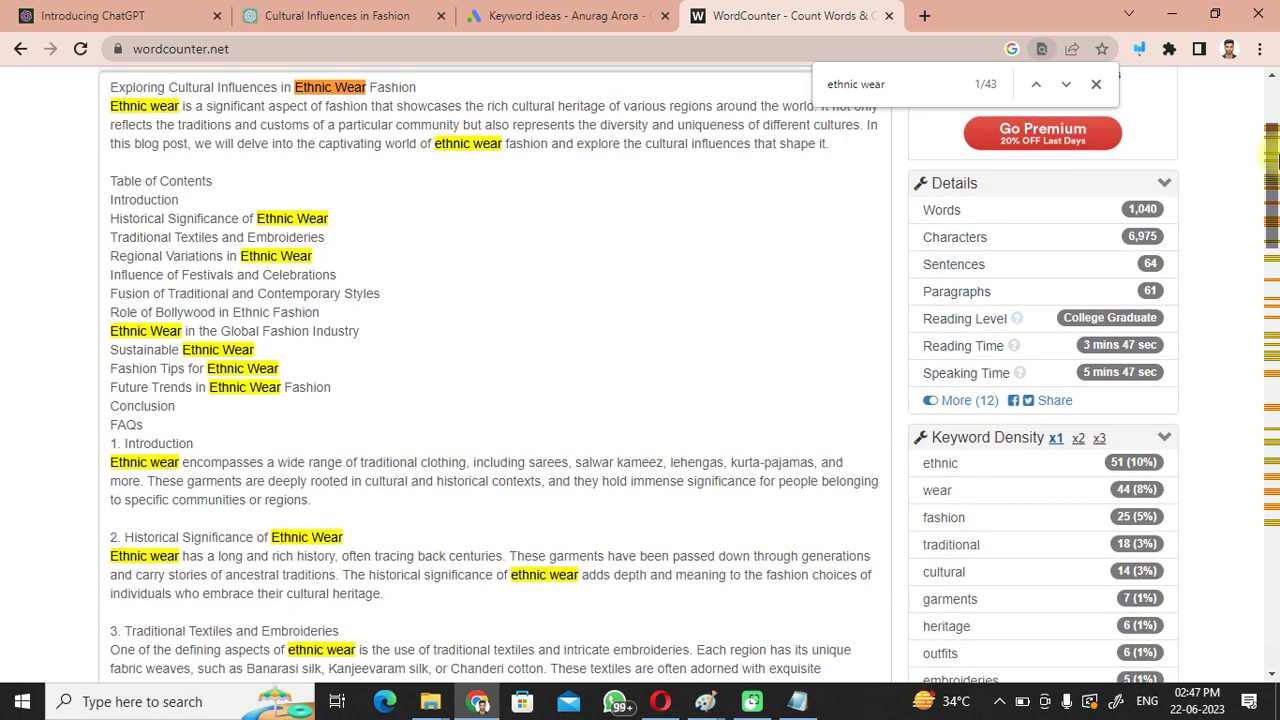
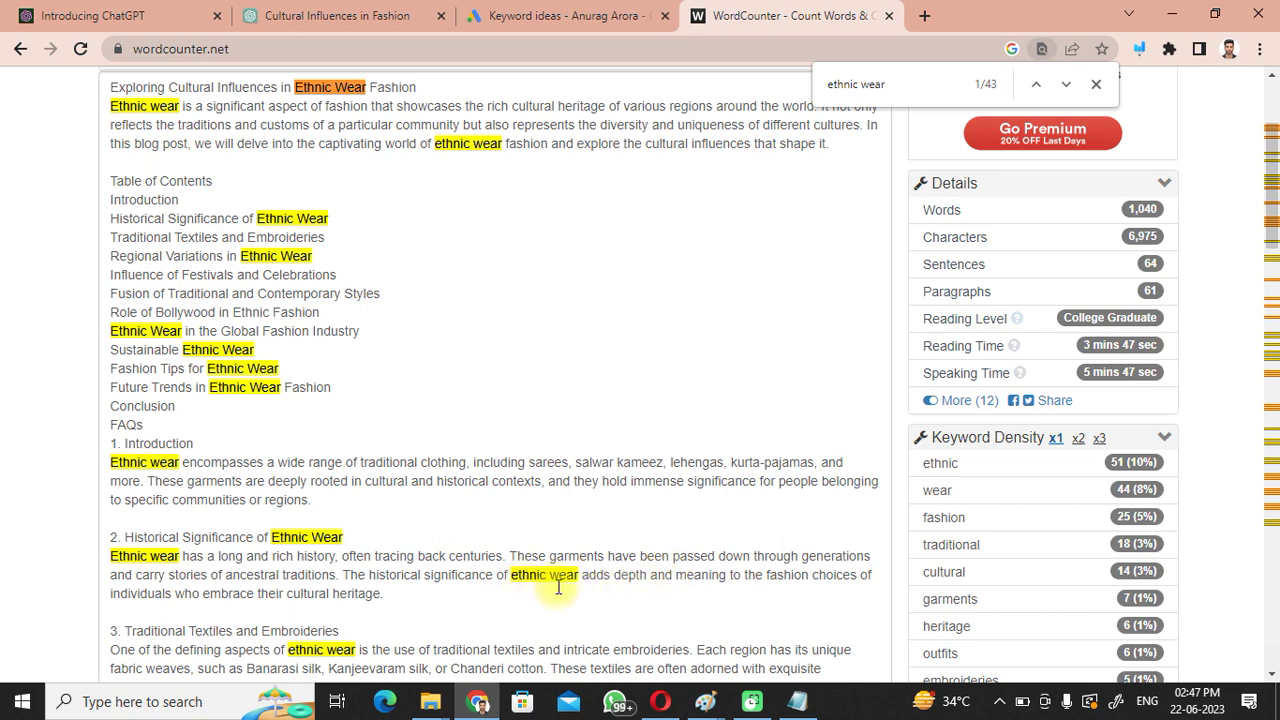
# - In section 2, delete "of ethnic wear" after "historical significance" and replace the paragraph's opening "Ethnic wear" with "It"
pyautogui.moveTo(581, 578); pyautogui.dragTo(498, 580)
pyautogui.press('BackSpace')
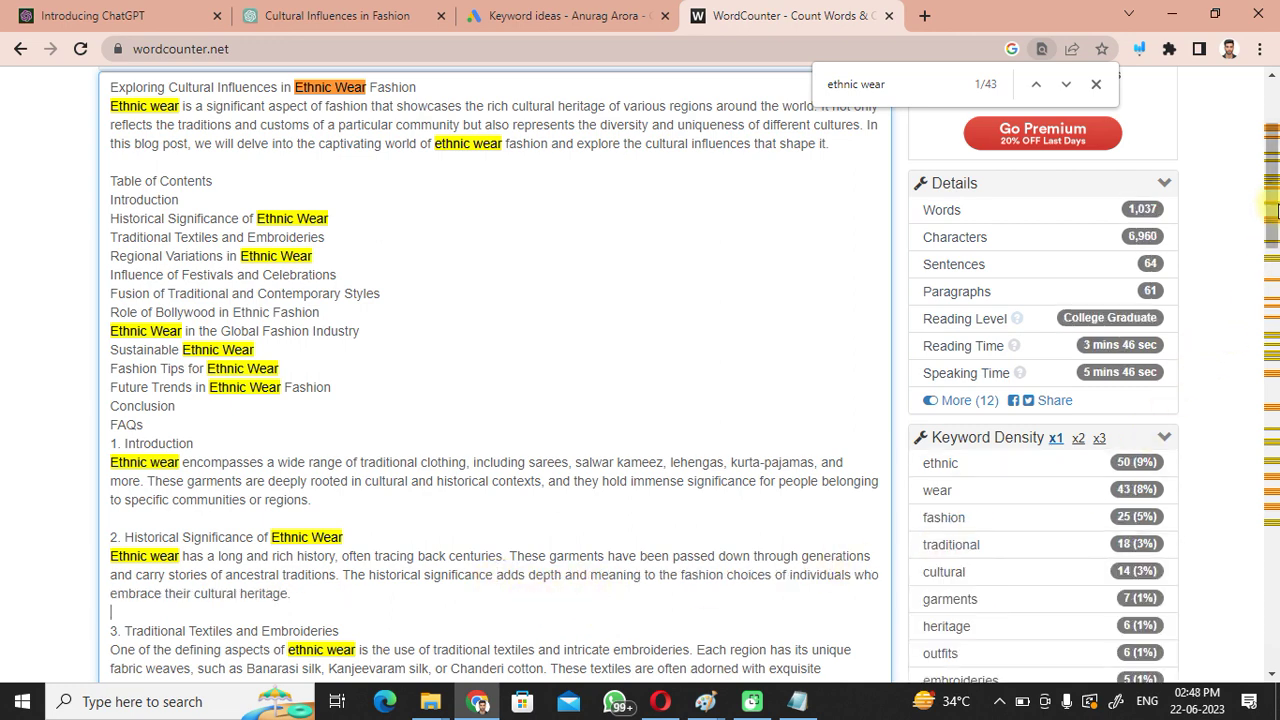
pyautogui.moveTo(1275, 210); pyautogui.dragTo(1275, 252)
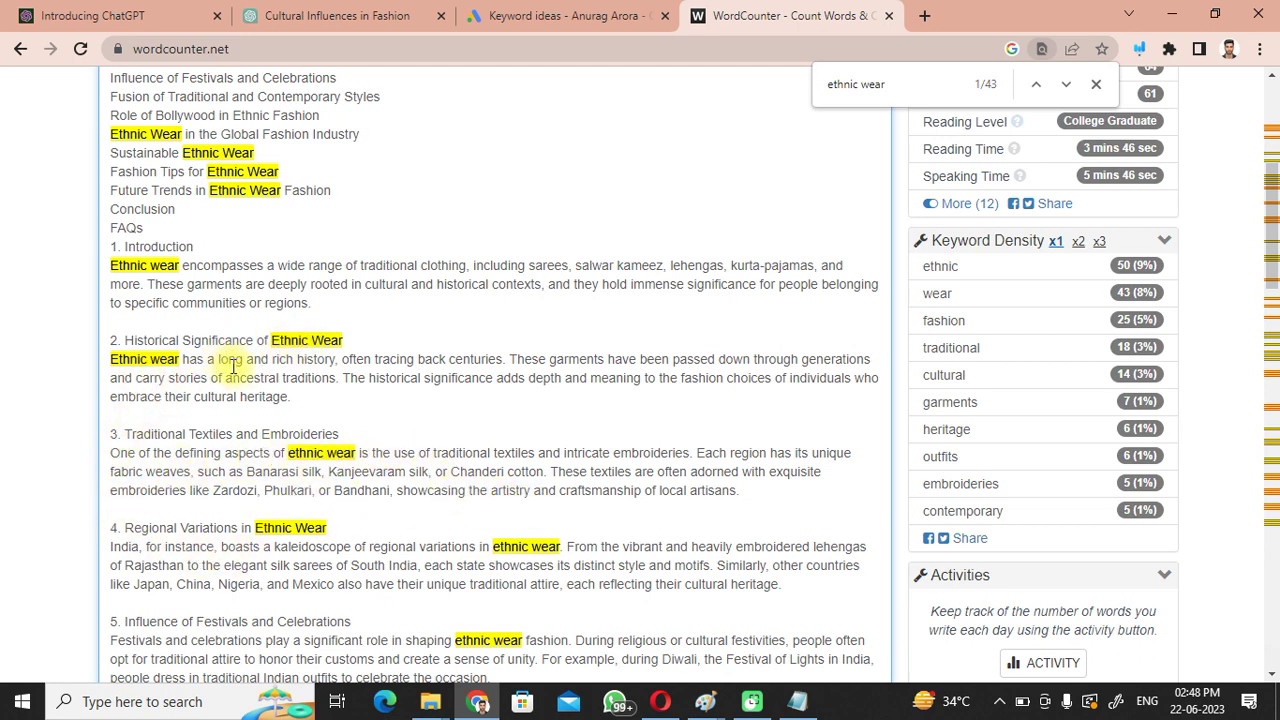
pyautogui.moveTo(180, 360); pyautogui.dragTo(110, 360)
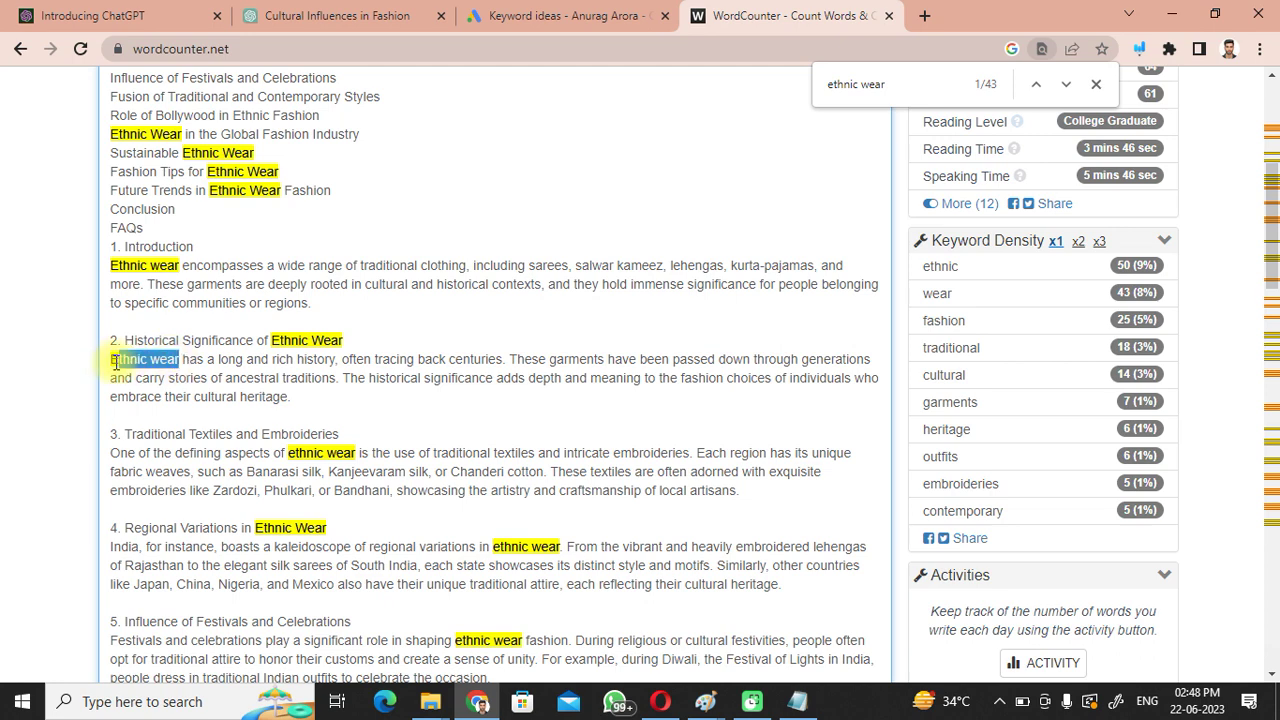
pyautogui.press('BackSpace')
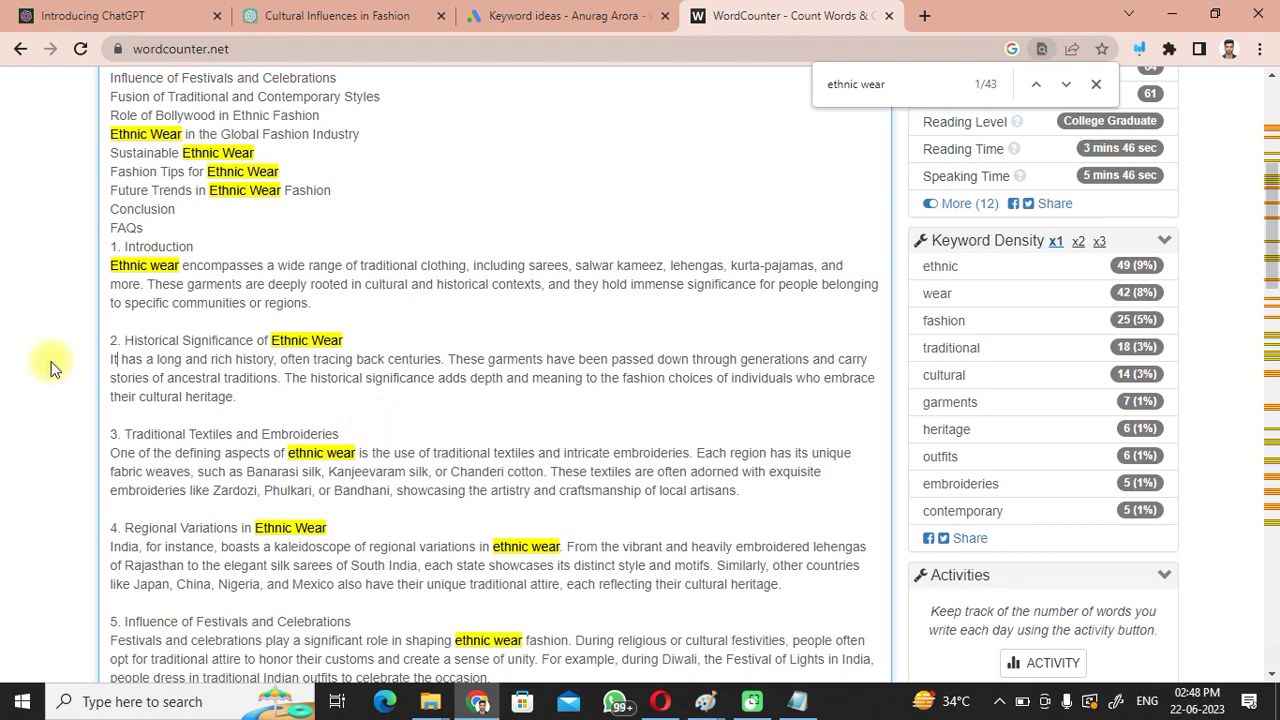
# - In section 5's first sentence, replace "ethnic wear" with "your" and accept the suggested correction beside it
pyautogui.moveTo(1276, 241); pyautogui.dragTo(1276, 285)
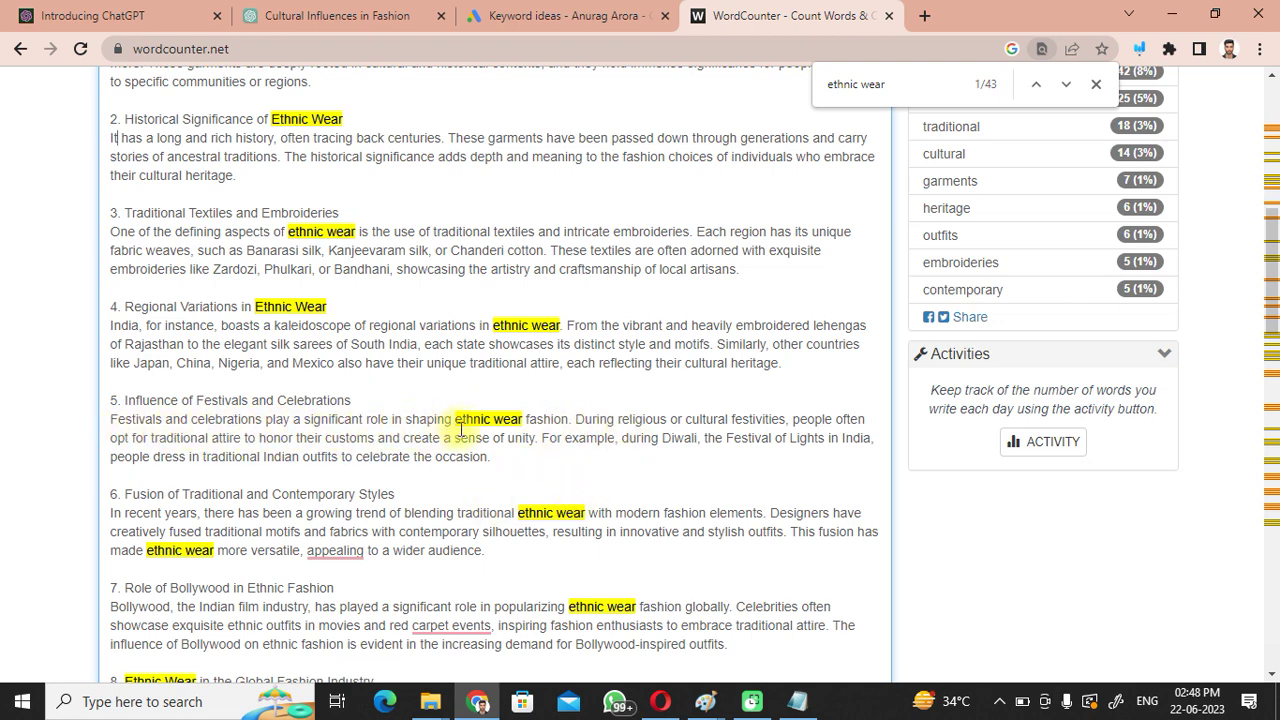
pyautogui.moveTo(525, 420); pyautogui.dragTo(455, 408)
pyautogui.press('BackSpace')
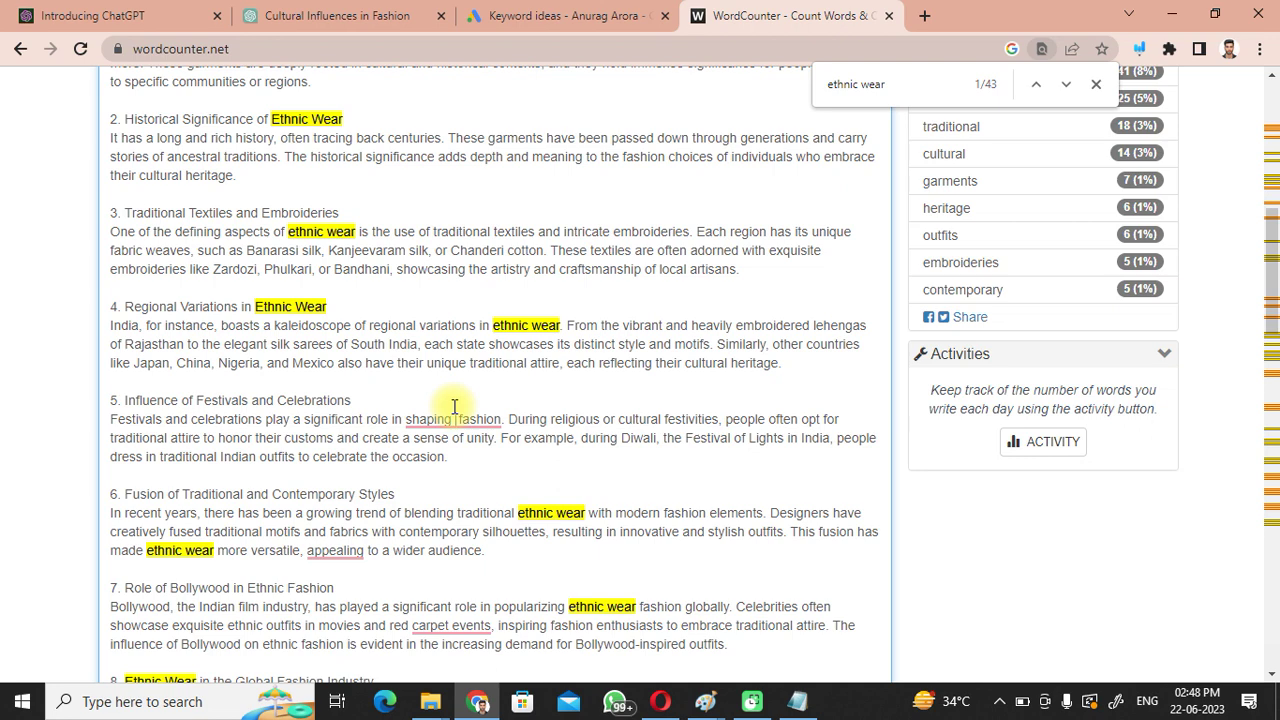
pyautogui.write('your')
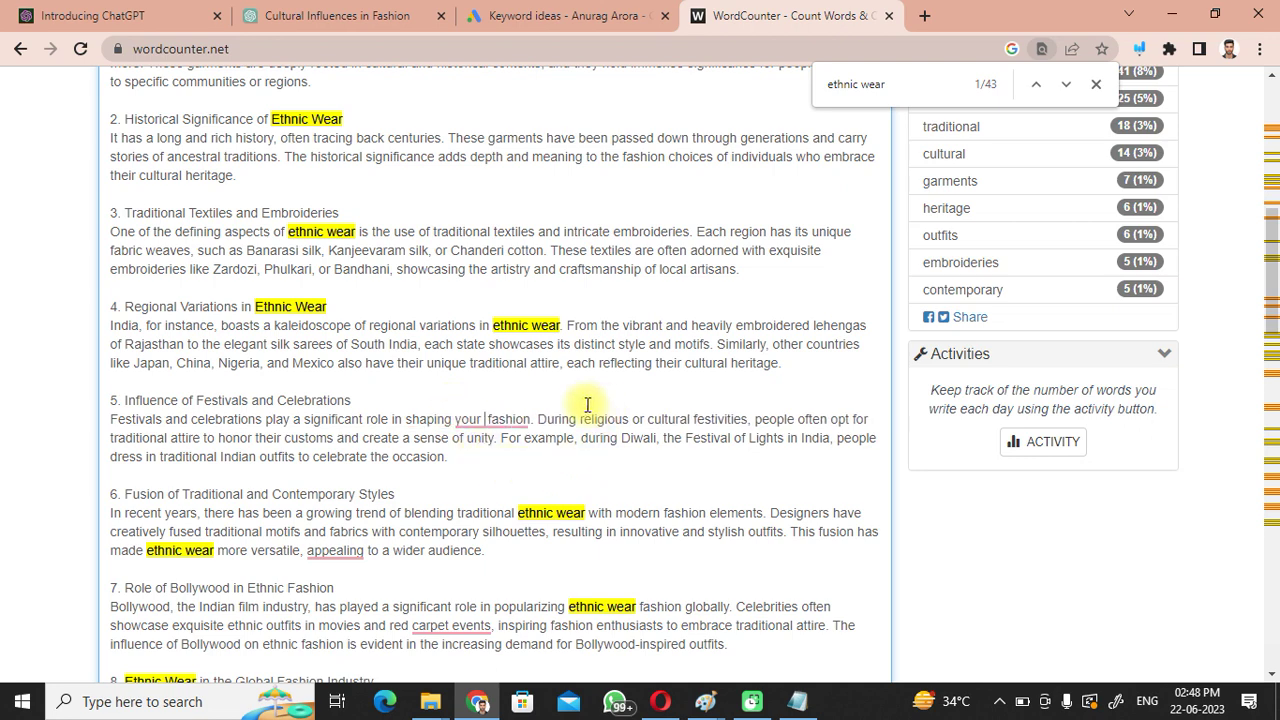
pyautogui.moveTo(491, 423)
pyautogui.click(496, 476)
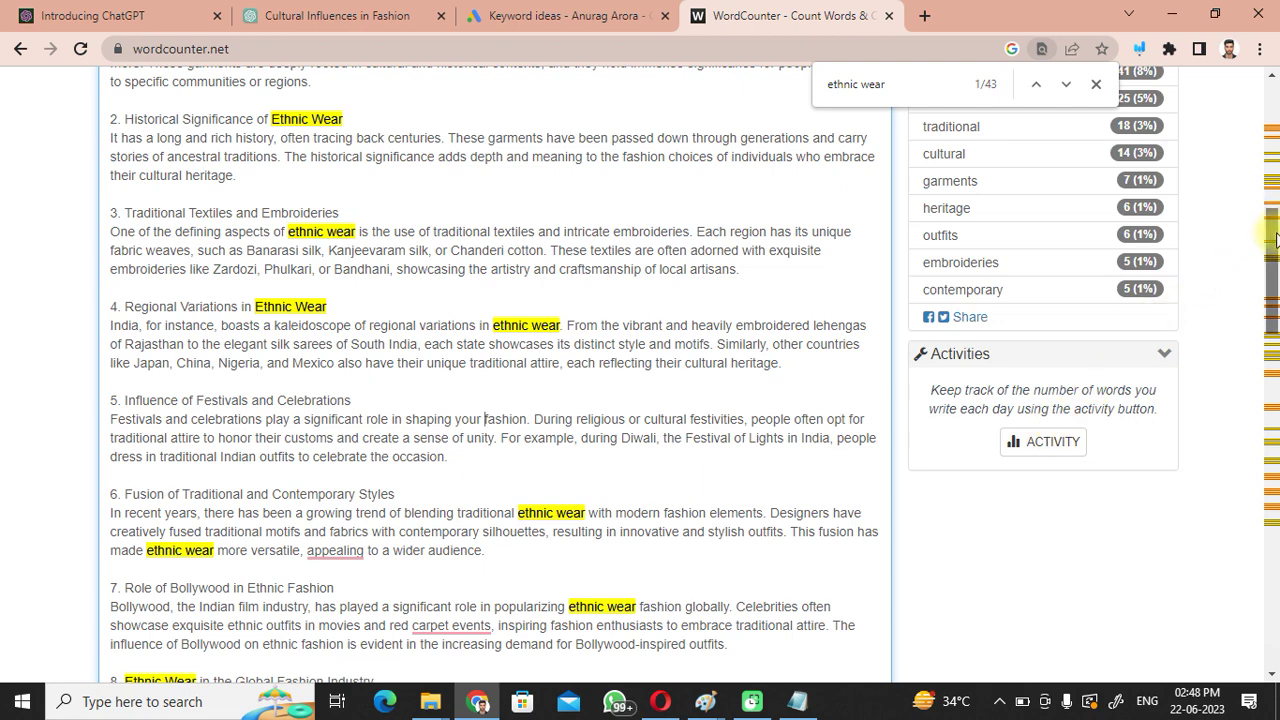
# - Accept the Grammarly correction "and appealing" in the section "6. Fusion of Traditional and Contemporary Styles"
pyautogui.moveTo(1275, 238); pyautogui.dragTo(1275, 280)
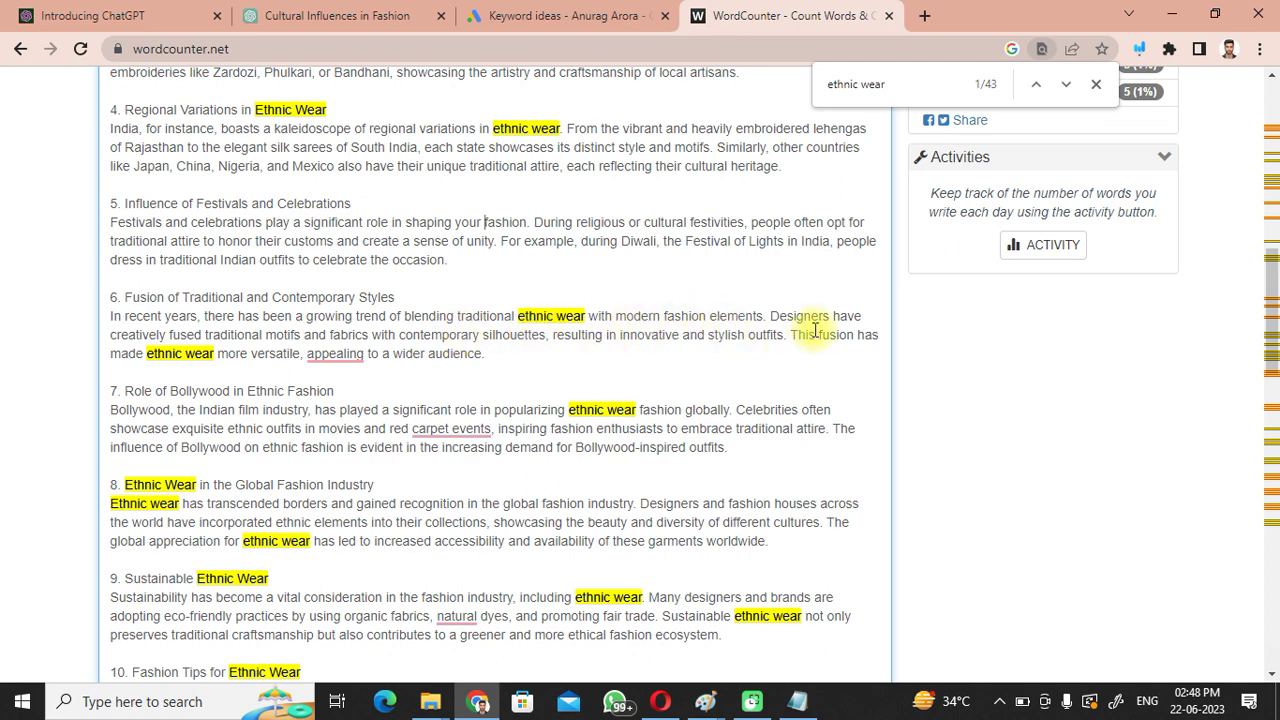
pyautogui.moveTo(340, 358)
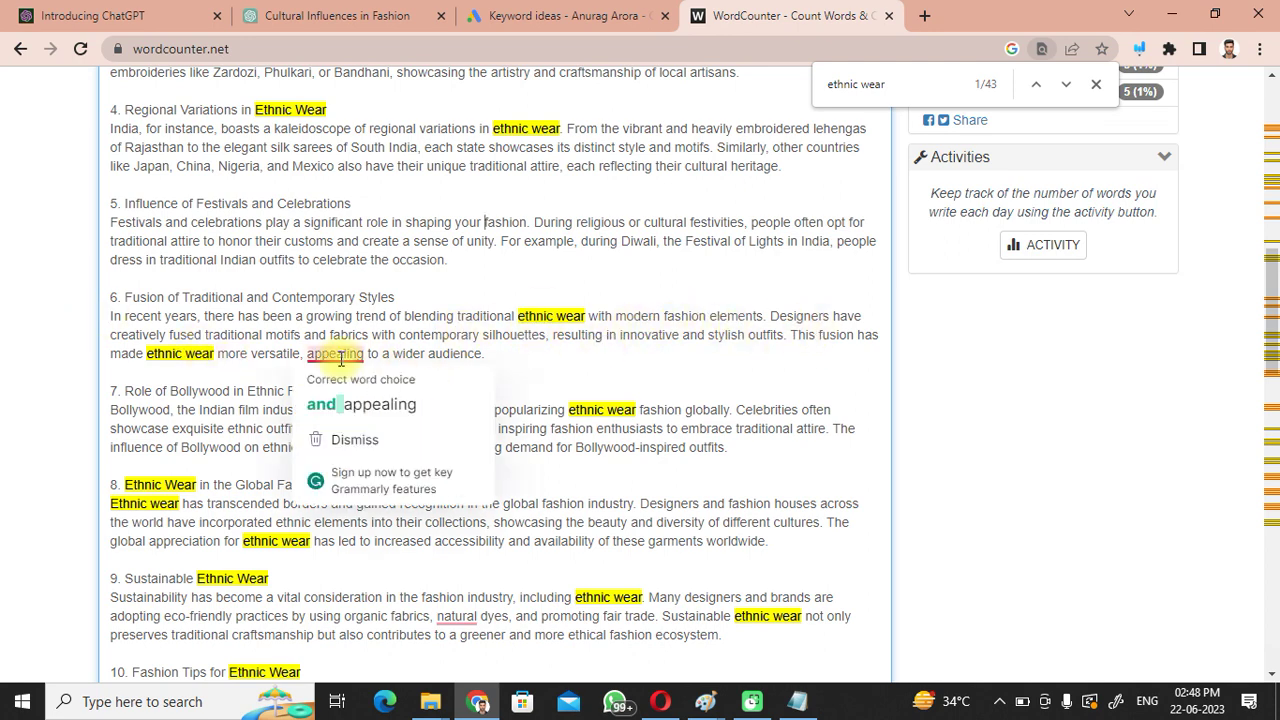
pyautogui.click(362, 402)
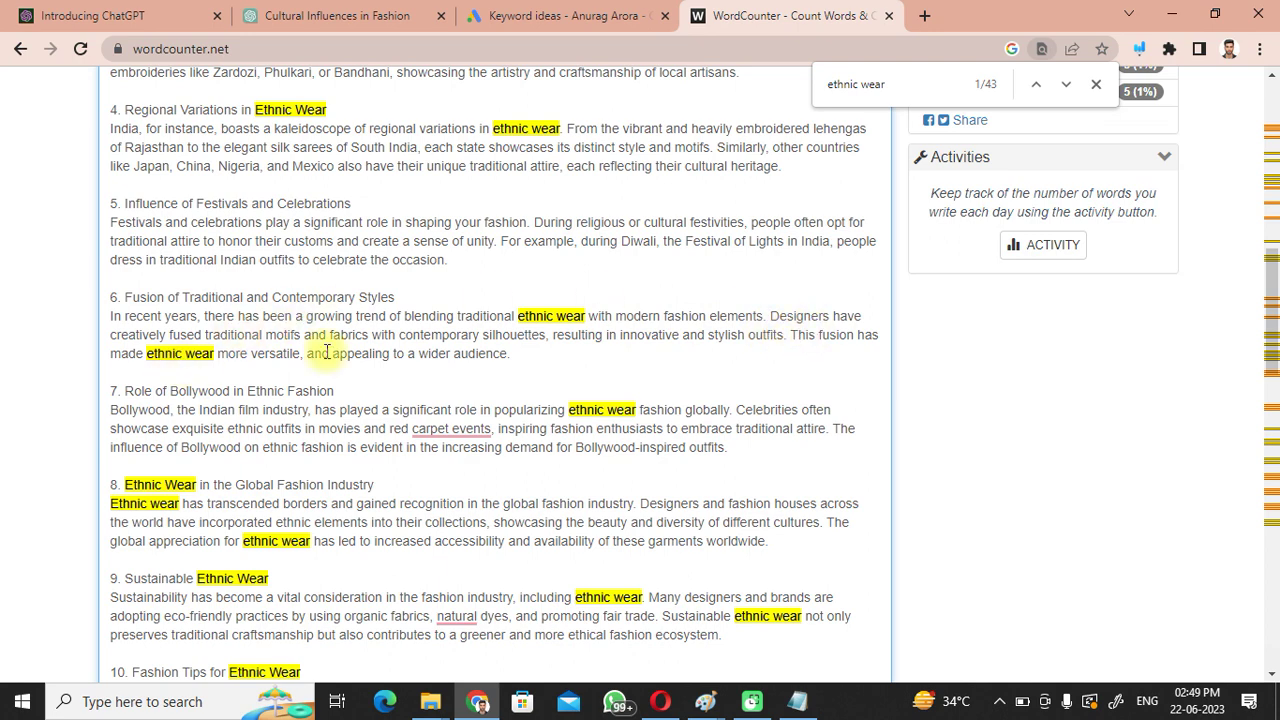
# - Copy the section 6 paragraph beginning "In recent years" and paste it into the ChatGPT message
pyautogui.moveTo(512, 354); pyautogui.dragTo(104, 316)
pyautogui.hotkey('ctrl', 'c')
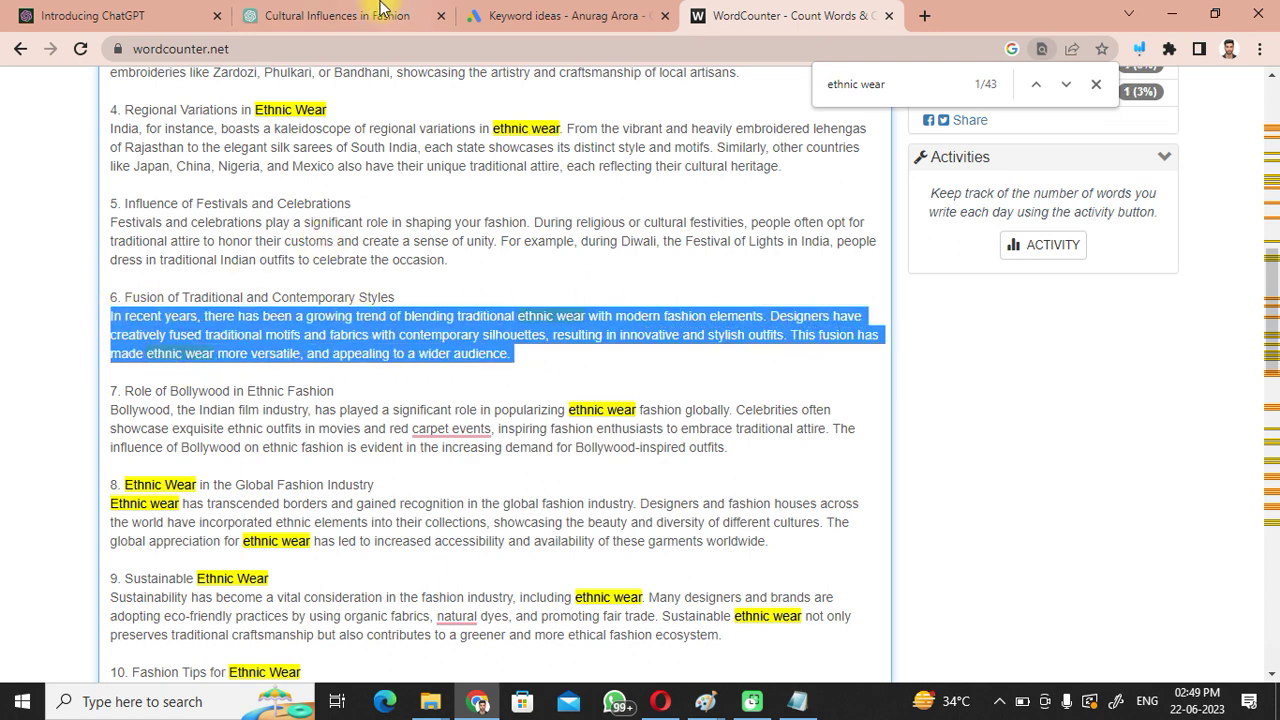
pyautogui.click(340, 15)
pyautogui.click(537, 580)
pyautogui.hotkey('ctrl', 'v')
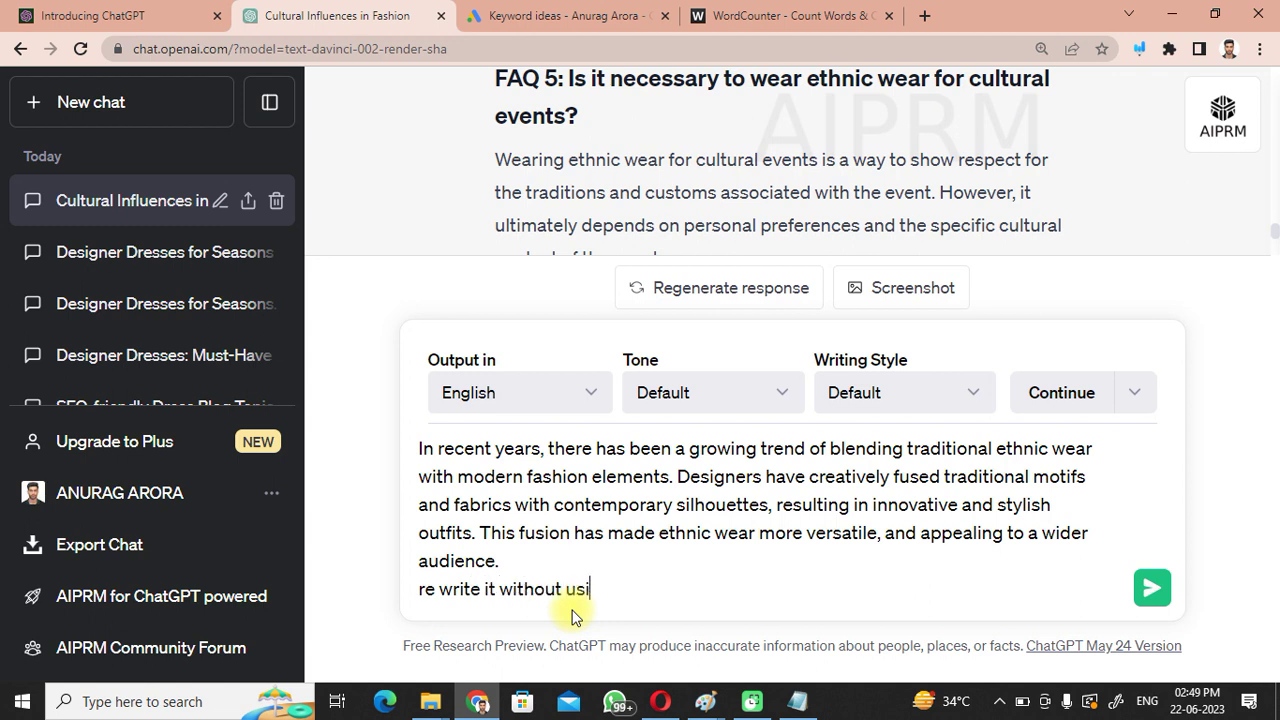
# - Add the instruction "re write it without using ethnic wear word" below the pasted paragraph, correcting the spelling of "ethnic"
pyautogui.write('eth')
pyautogui.write('hnic we')
pyautogui.press('BackSpace')
pyautogui.write('ic')
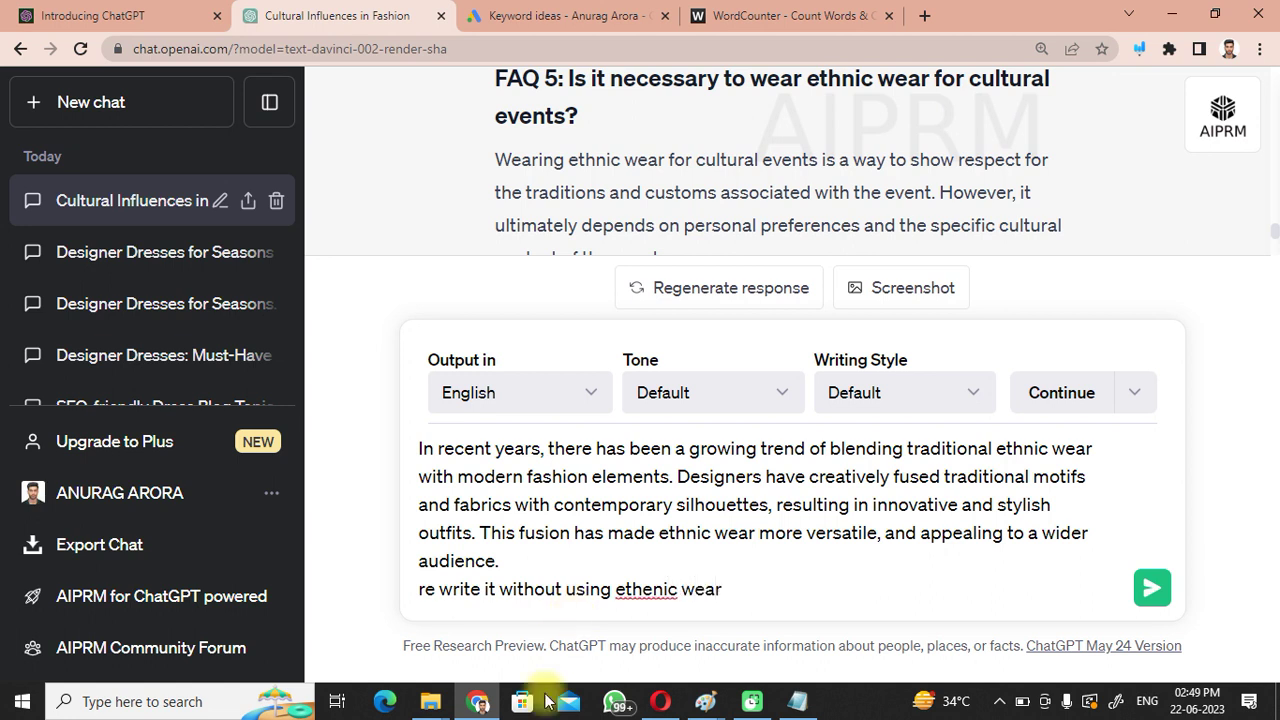
pyautogui.click(648, 590)
pyautogui.press('BackSpace')
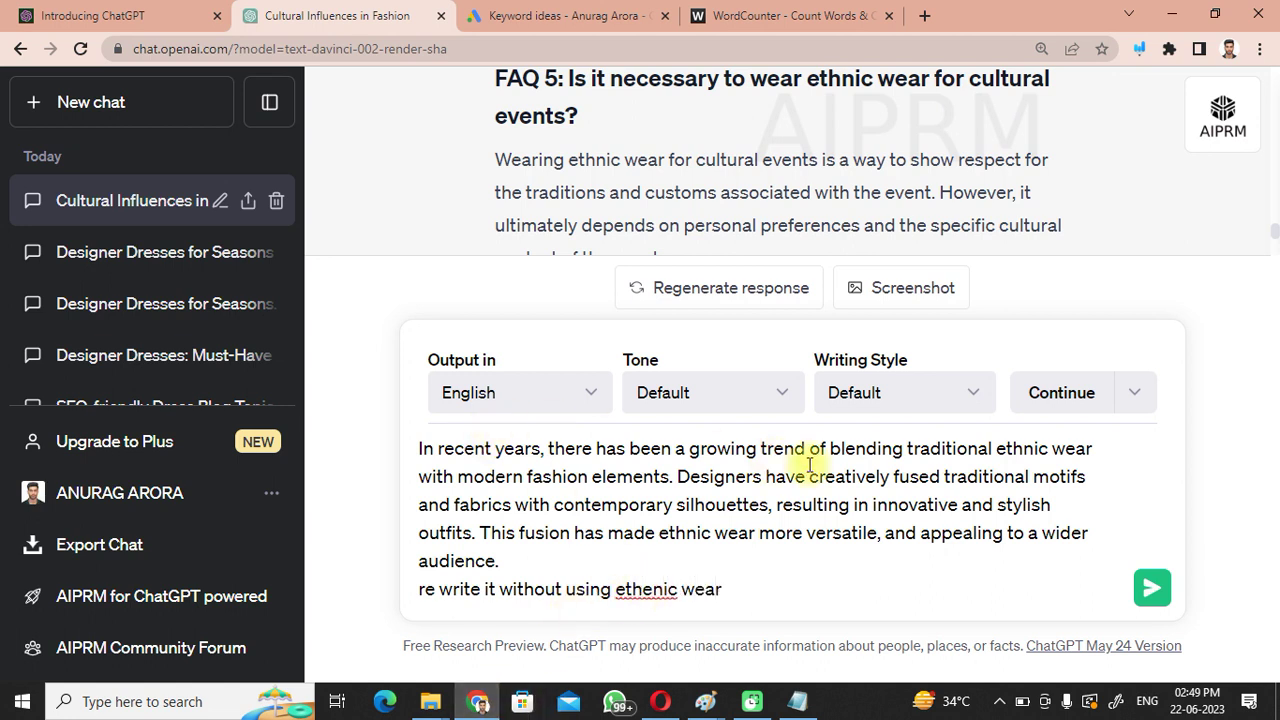
pyautogui.click(655, 590)
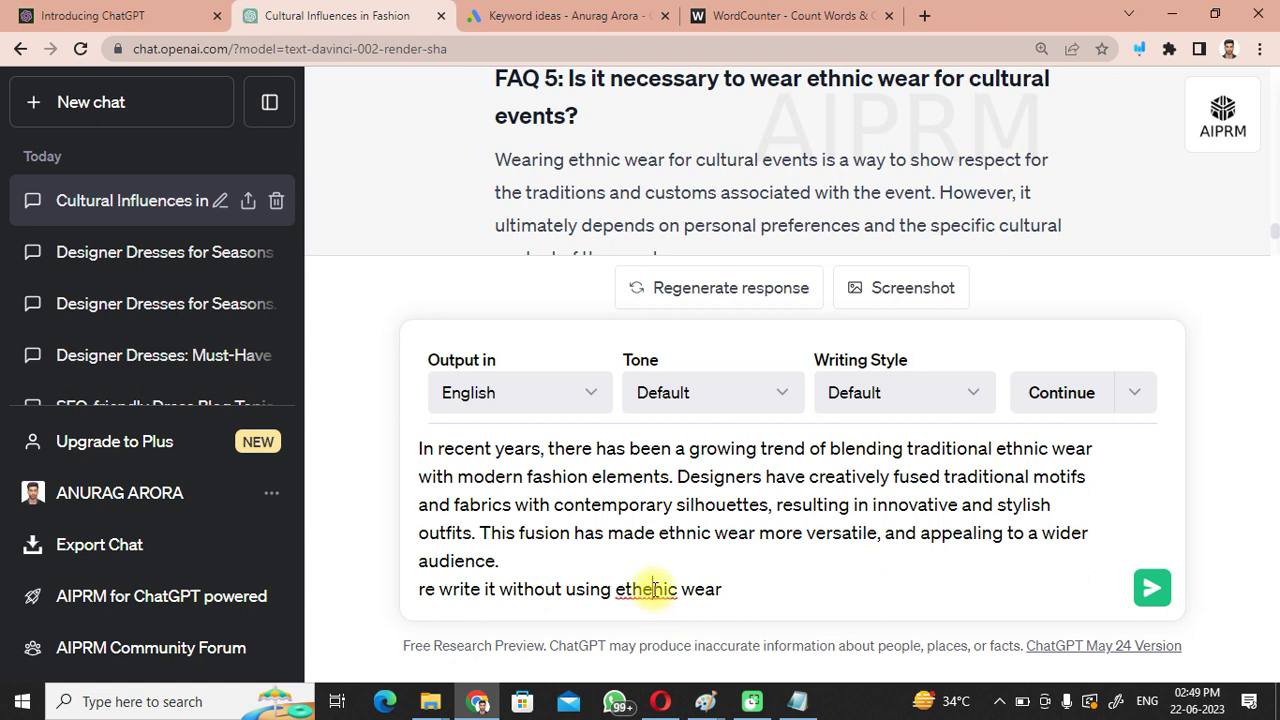
pyautogui.press('BackSpace')
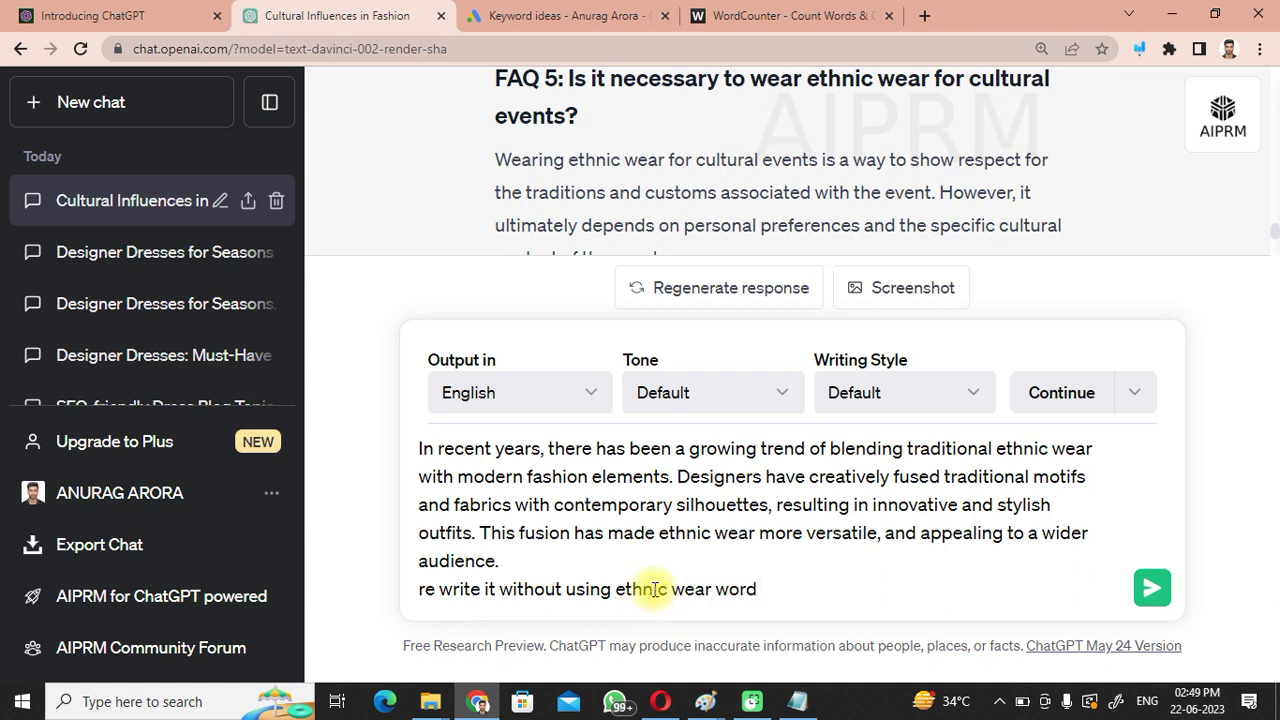
pyautogui.press('End')
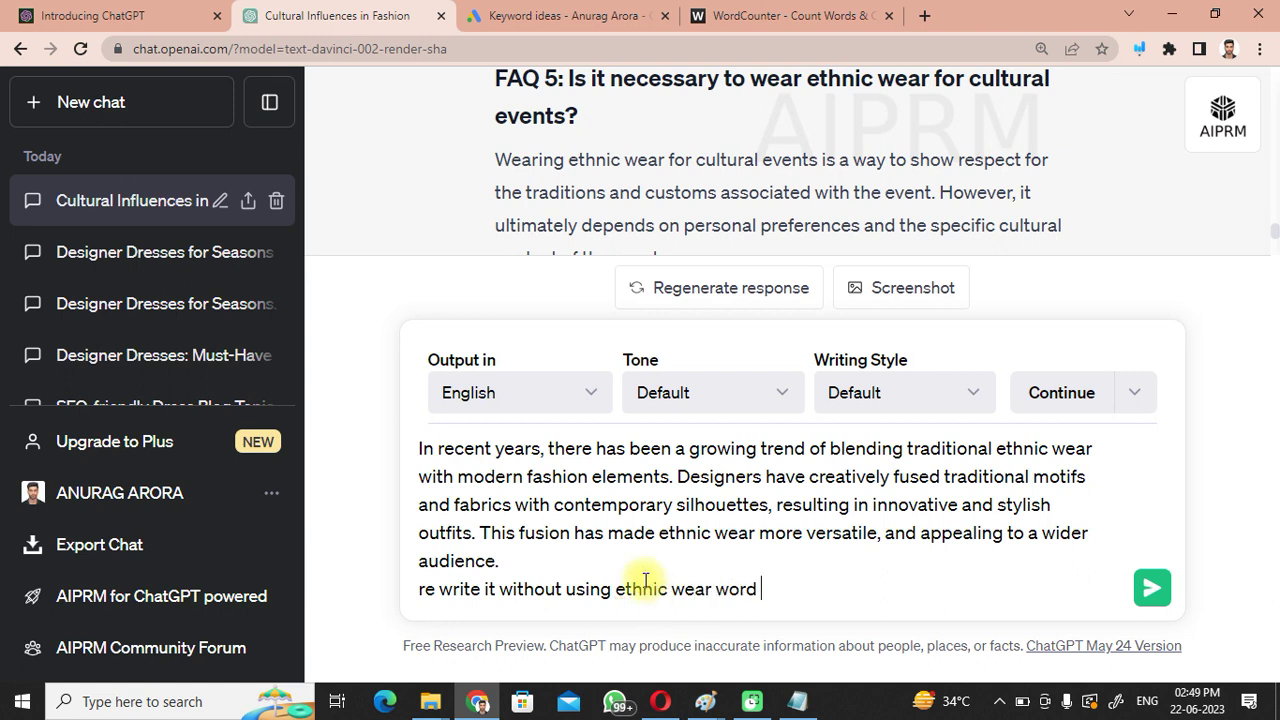
# - Send the section 6 rewrite request to ChatGPT and copy the rewritten paragraph beginning "In recent years" from its reply
pyautogui.click(1155, 592)
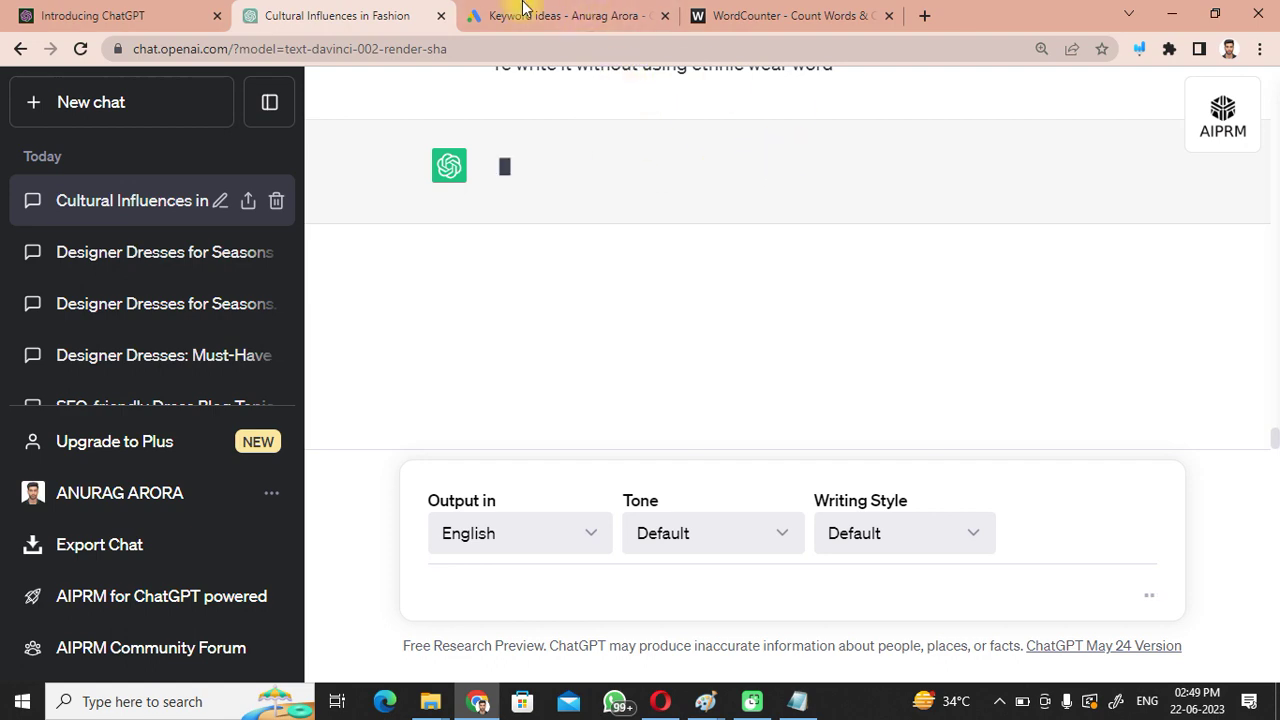
pyautogui.click(755, 12)
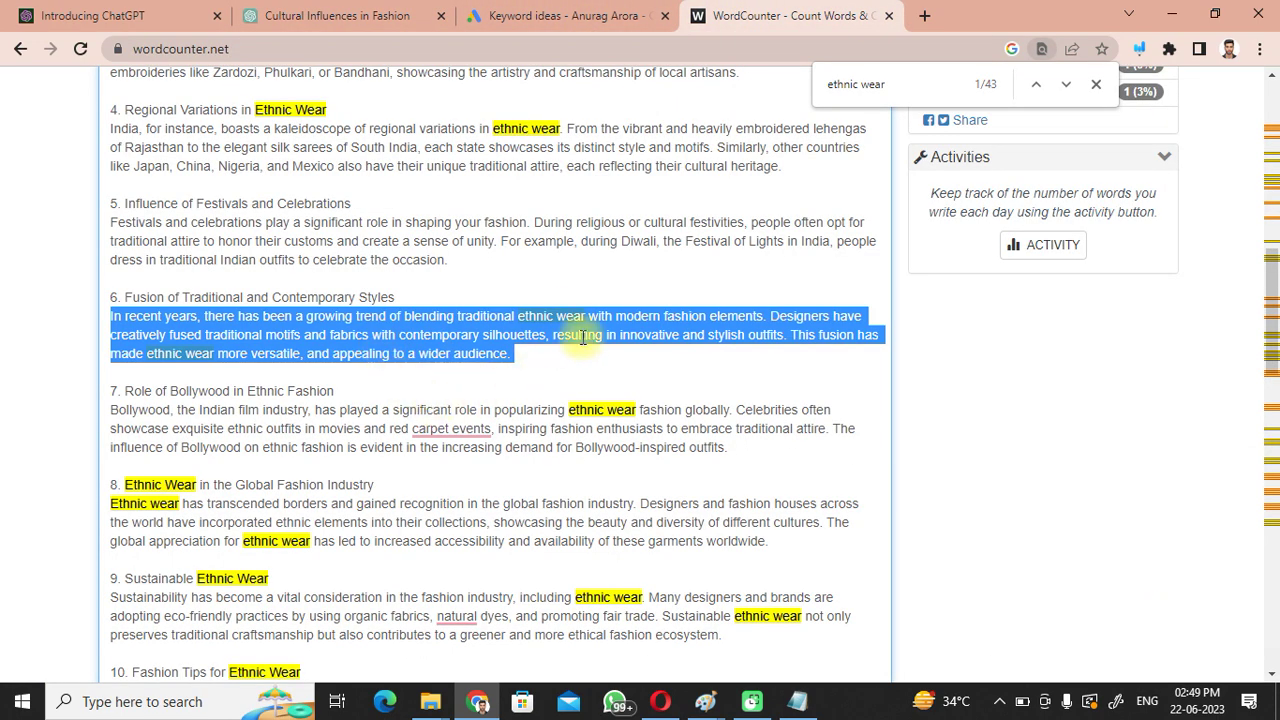
pyautogui.click(571, 368)
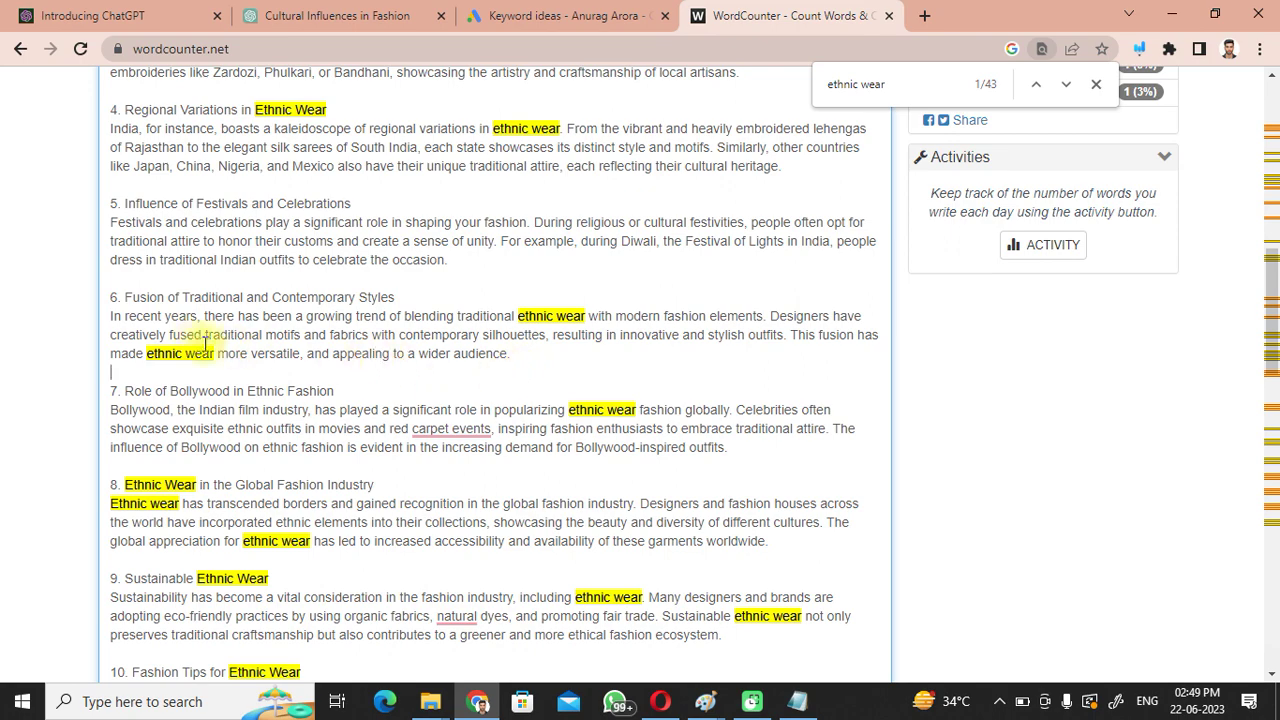
pyautogui.click(614, 12)
pyautogui.click(726, 12)
pyautogui.click(430, 20)
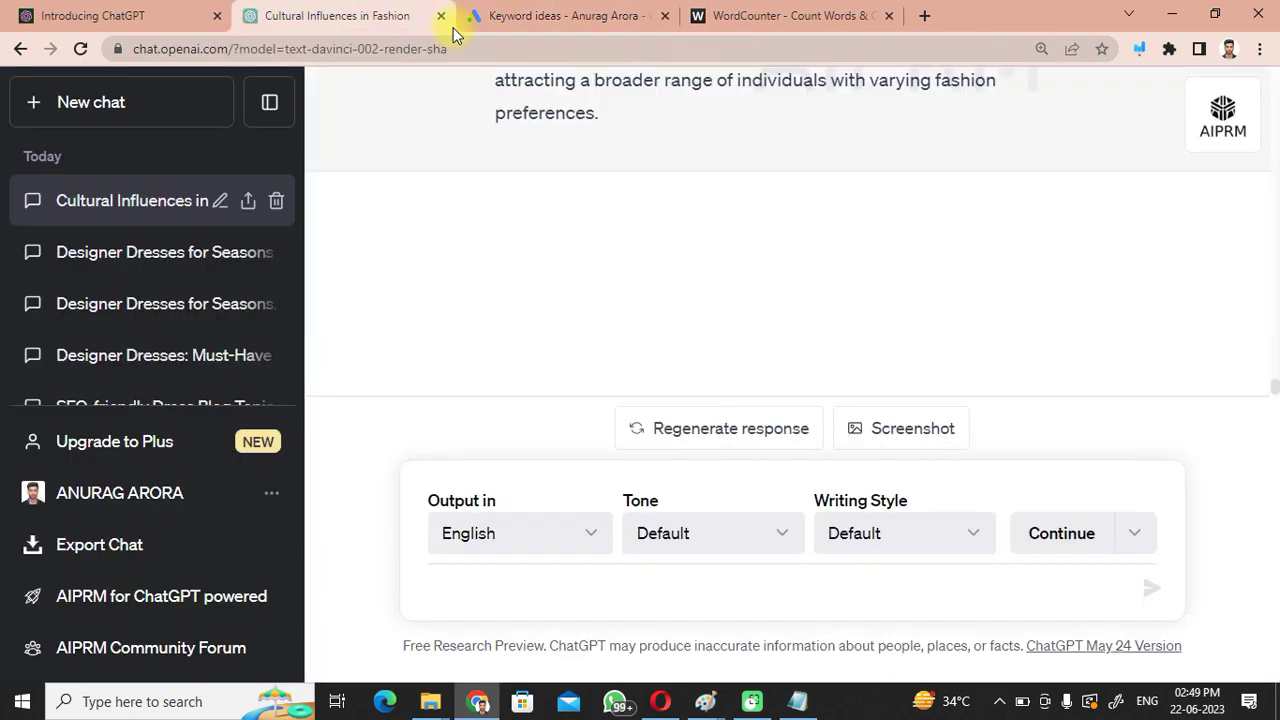
pyautogui.scroll(1, 1274, 382)
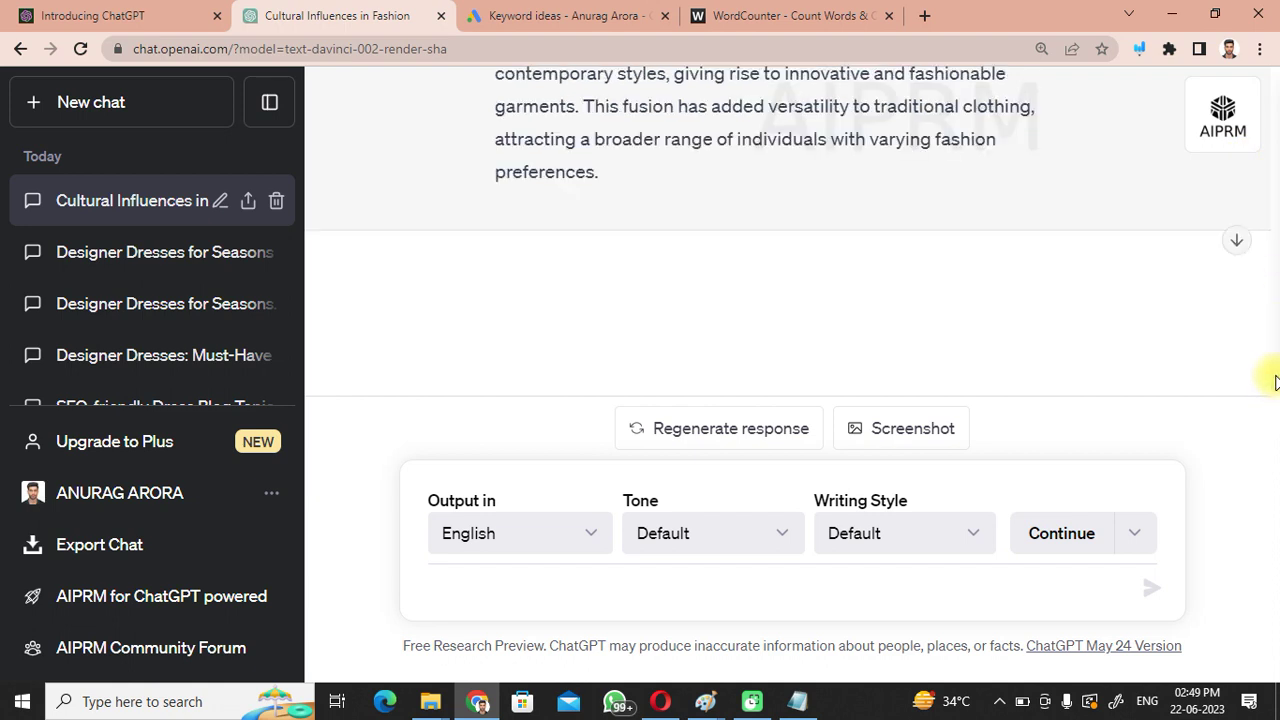
pyautogui.scroll(2, 1274, 380)
pyautogui.scroll(-1, 1274, 372)
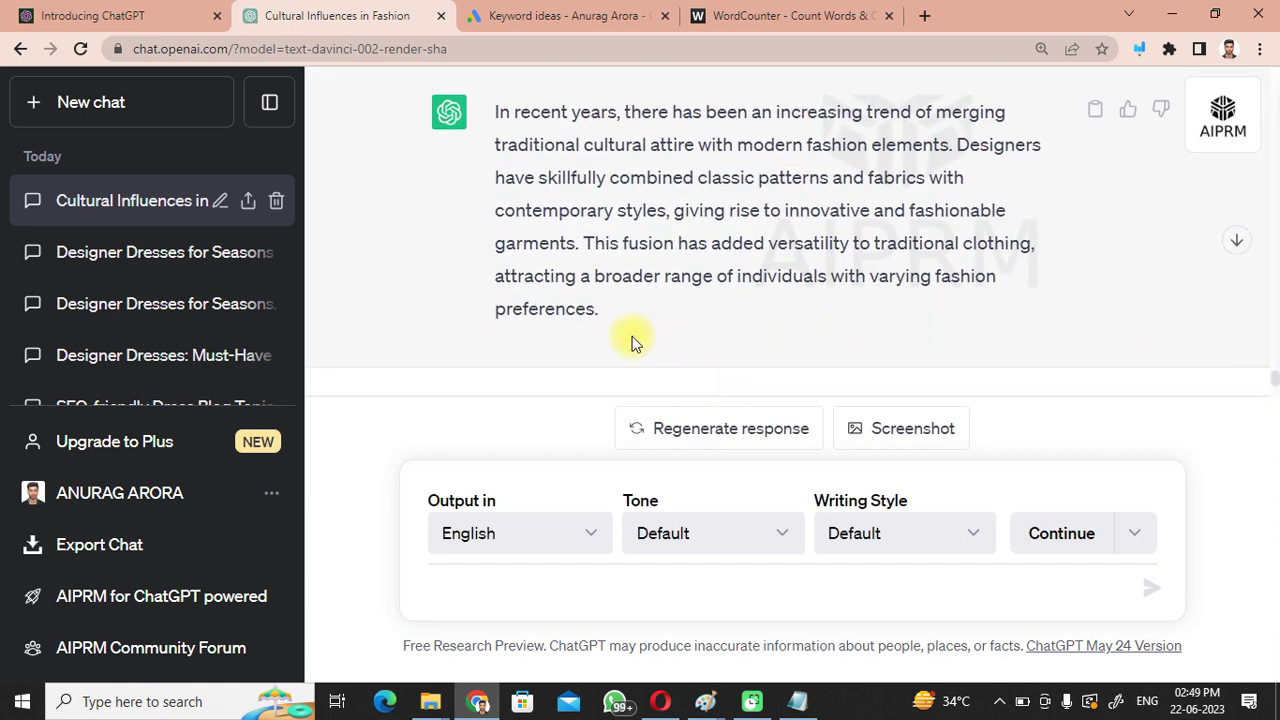
pyautogui.moveTo(600, 310); pyautogui.dragTo(491, 109)
pyautogui.hotkey('ctrl', 'c')
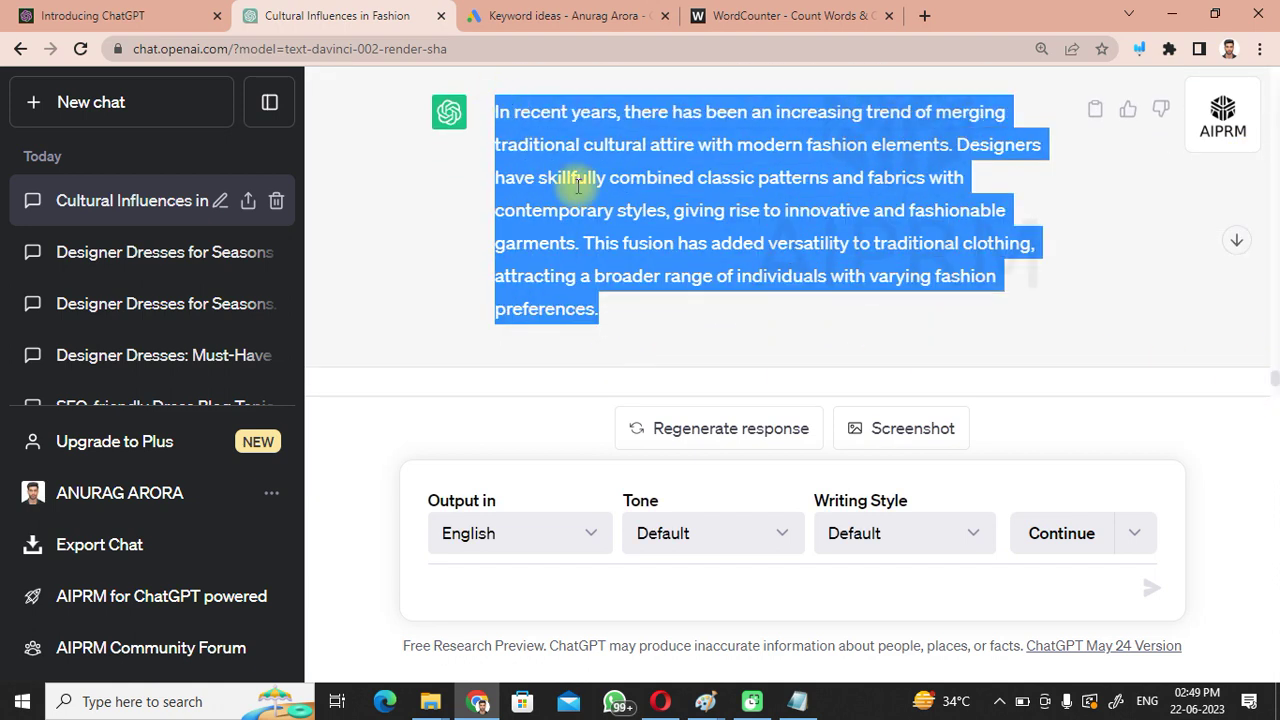
# - In WordCounter, replace the paragraph under "6. Fusion of Traditional and Contemporary Styles" with the copied rewrite
pyautogui.click(560, 15)
pyautogui.click(725, 15)
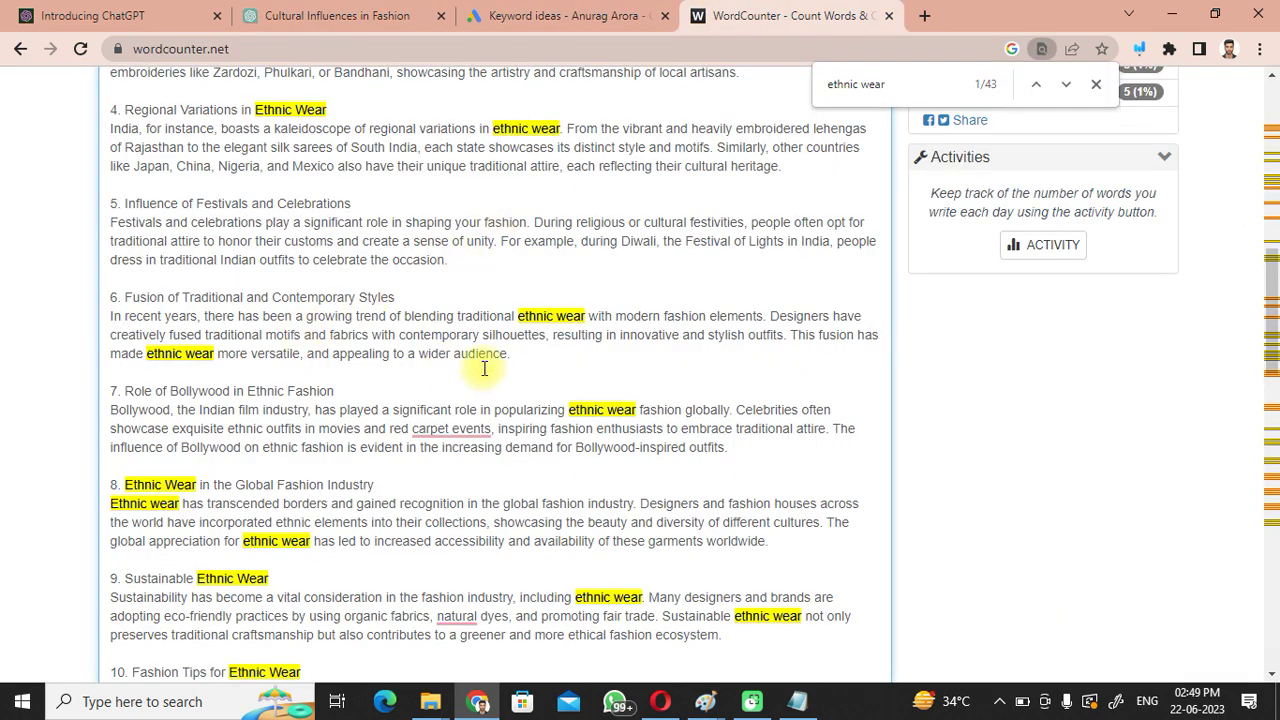
pyautogui.moveTo(512, 354); pyautogui.dragTo(101, 323)
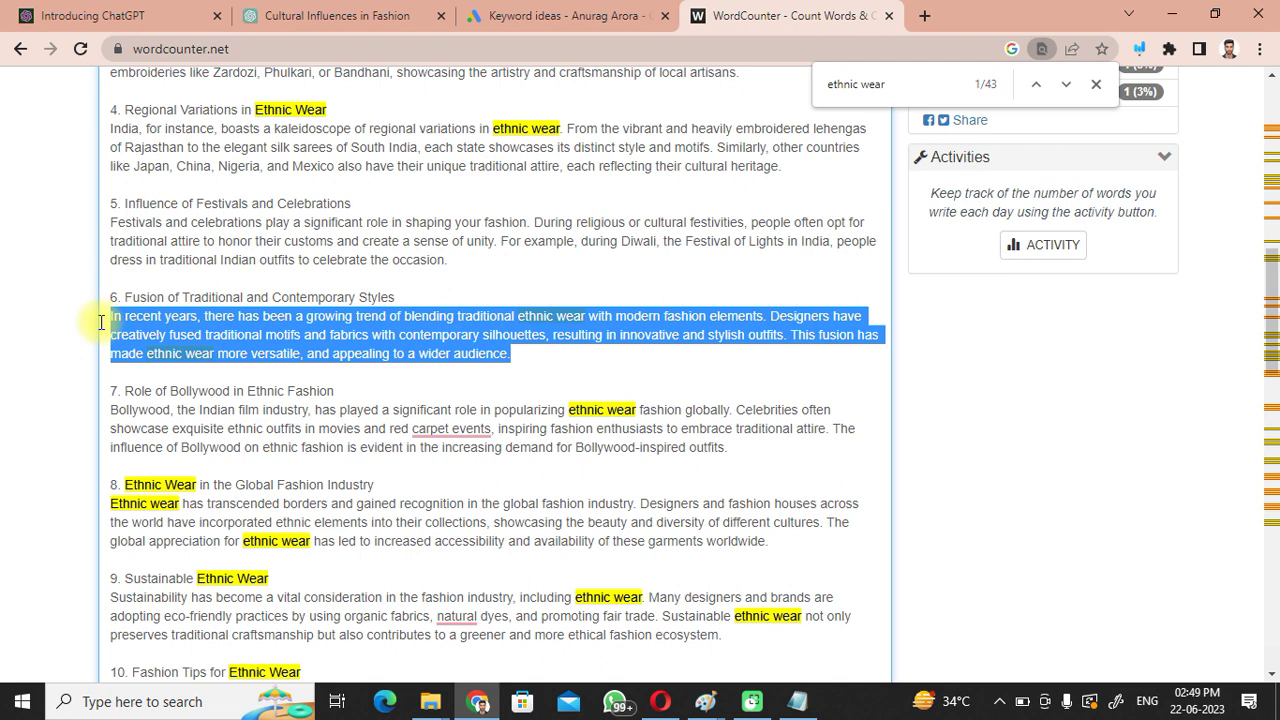
pyautogui.press('BackSpace')
pyautogui.hotkey('ctrl', 'v')
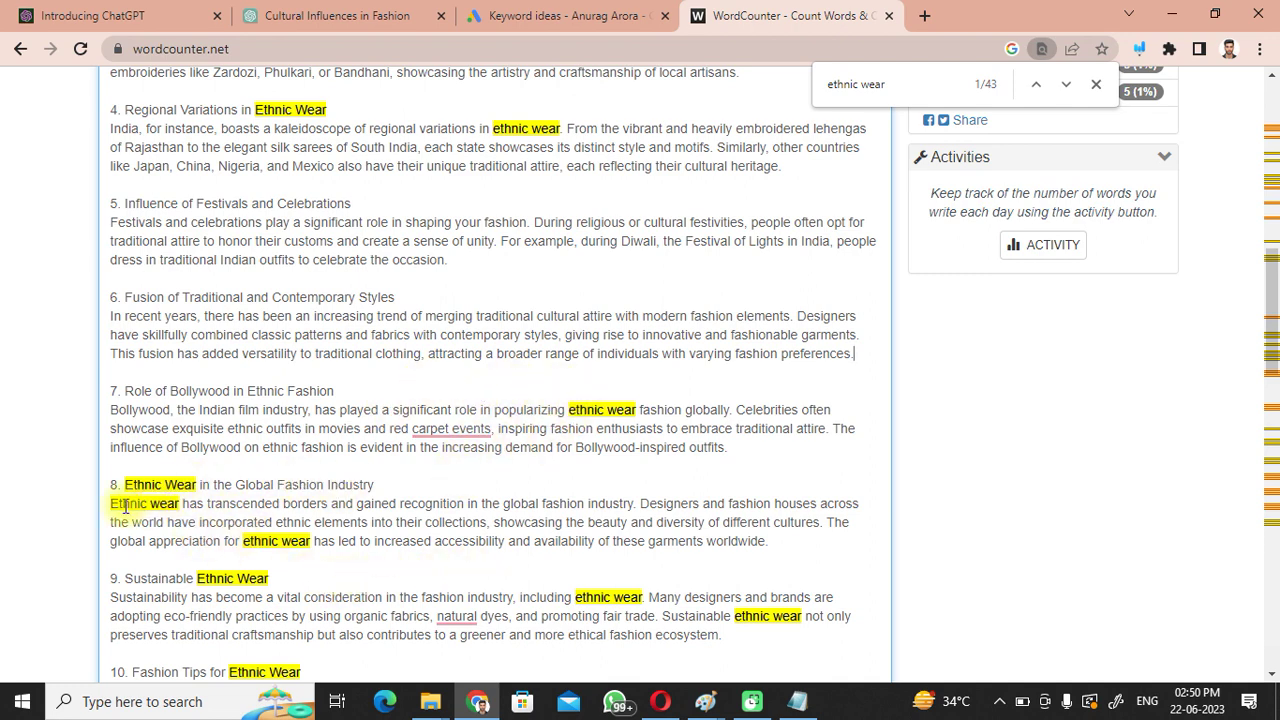
# - Copy the paragraph under "8. Ethnic Wear in the Global Fashion Industry" and paste it into the ChatGPT message
pyautogui.moveTo(110, 509); pyautogui.dragTo(808, 565)
pyautogui.hotkey('ctrl', 'c')
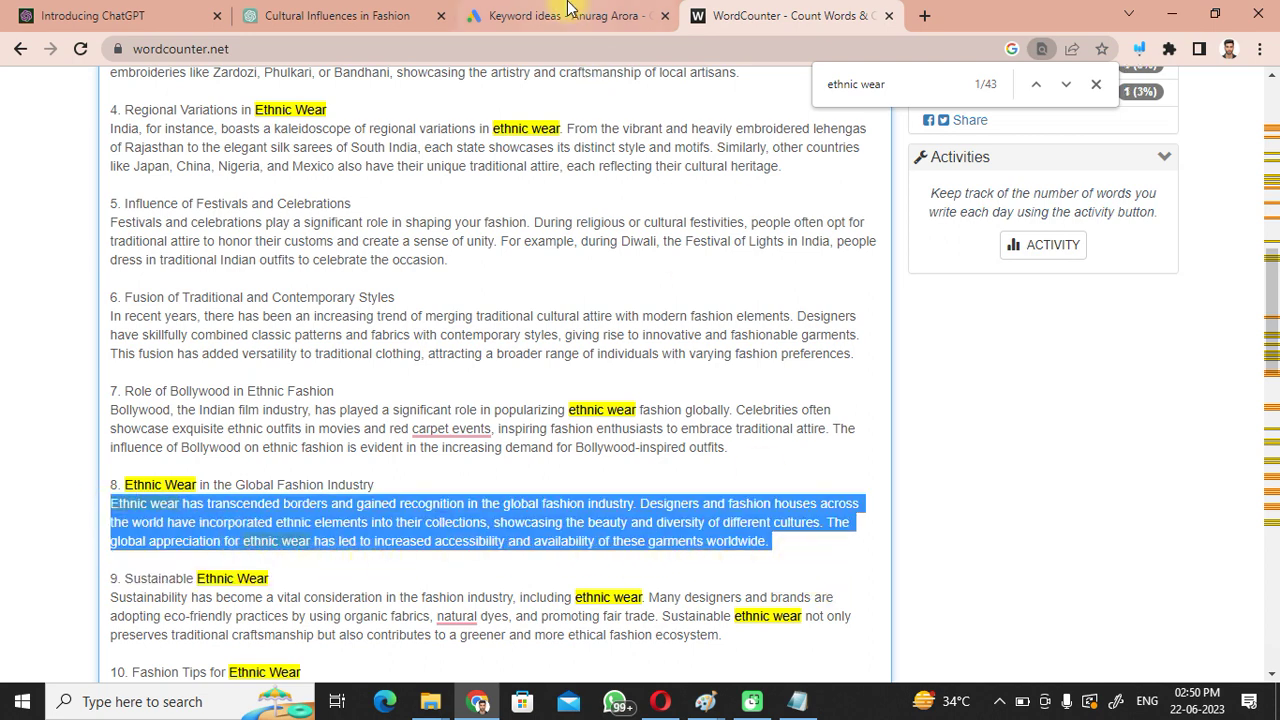
pyautogui.click(560, 15)
pyautogui.click(330, 15)
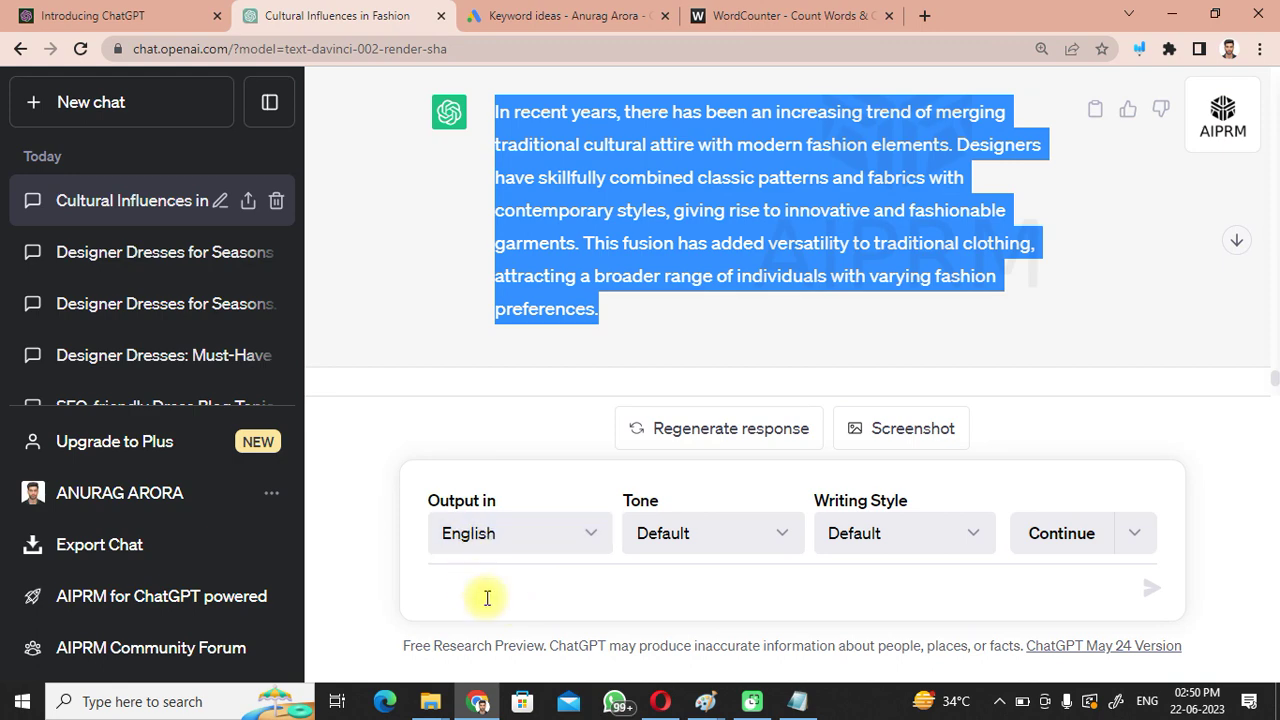
pyautogui.click(486, 597)
pyautogui.hotkey('ctrl', 'v')
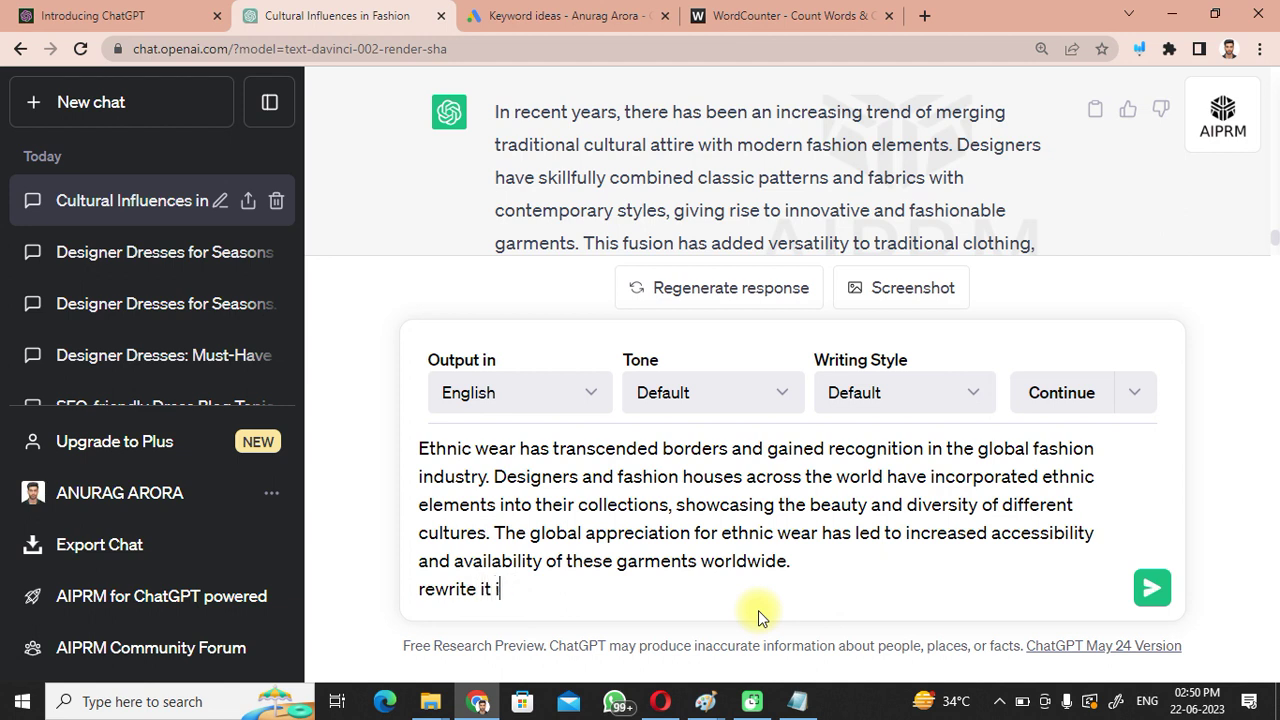
# - Add the instruction "rewrite it again without using ethnic wear" below the pasted section 8 paragraph and send the message
pyautogui.write('rewrite it agia')
pyautogui.press('BackSpace')
pyautogui.write('ain withou')
pyautogui.press('BackSpace')
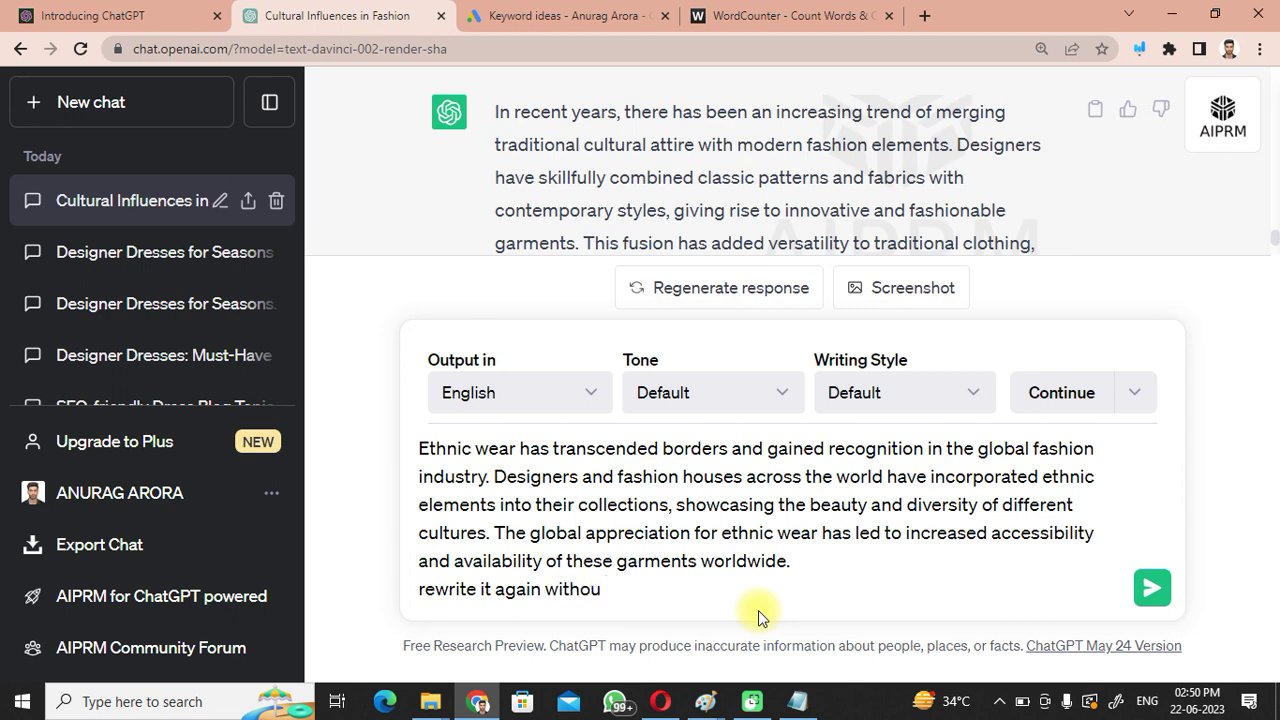
pyautogui.write('t using chat gpt ')
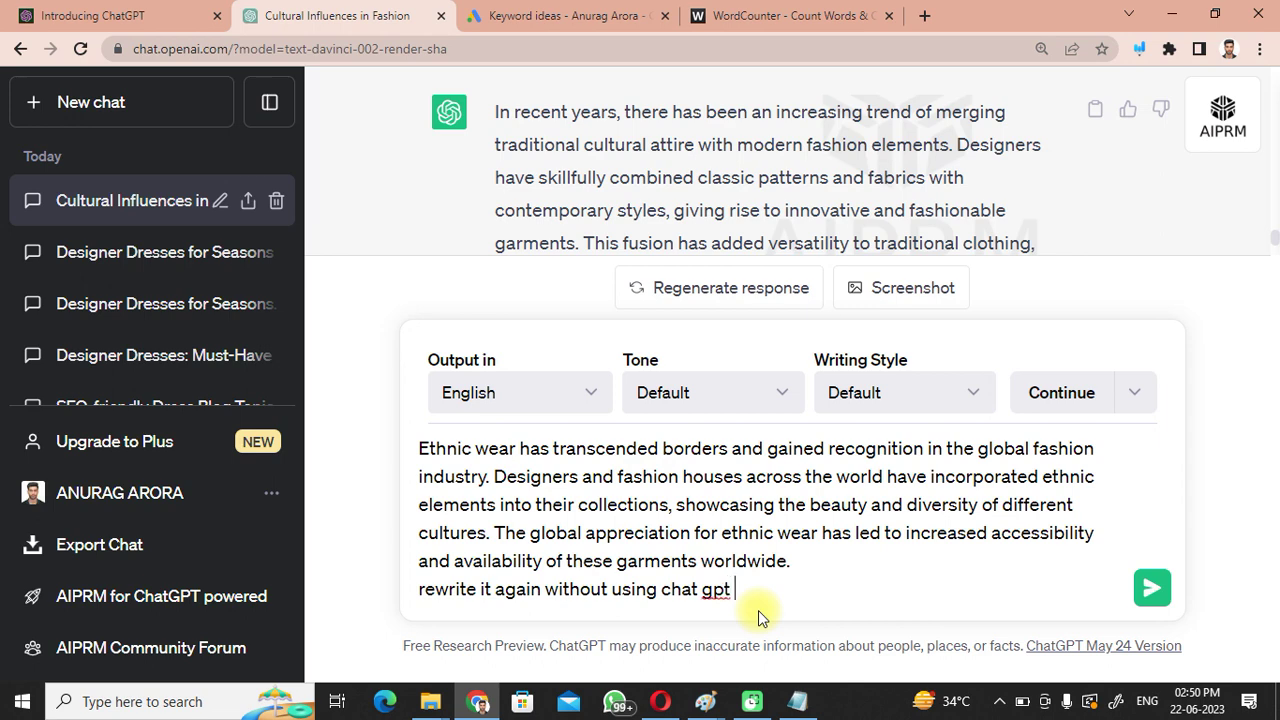
pyautogui.write(':-')
pyautogui.press('BackSpace')
pyautogui.press('BackSpace')
pyautogui.press('BackSpace')
pyautogui.press('BackSpace')
pyautogui.press('BackSpace')
pyautogui.press('BackSpace')
pyautogui.press('BackSpace')
pyautogui.press('BackSpace')
pyautogui.press('BackSpace')
pyautogui.press('BackSpace')
pyautogui.press('BackSpace')
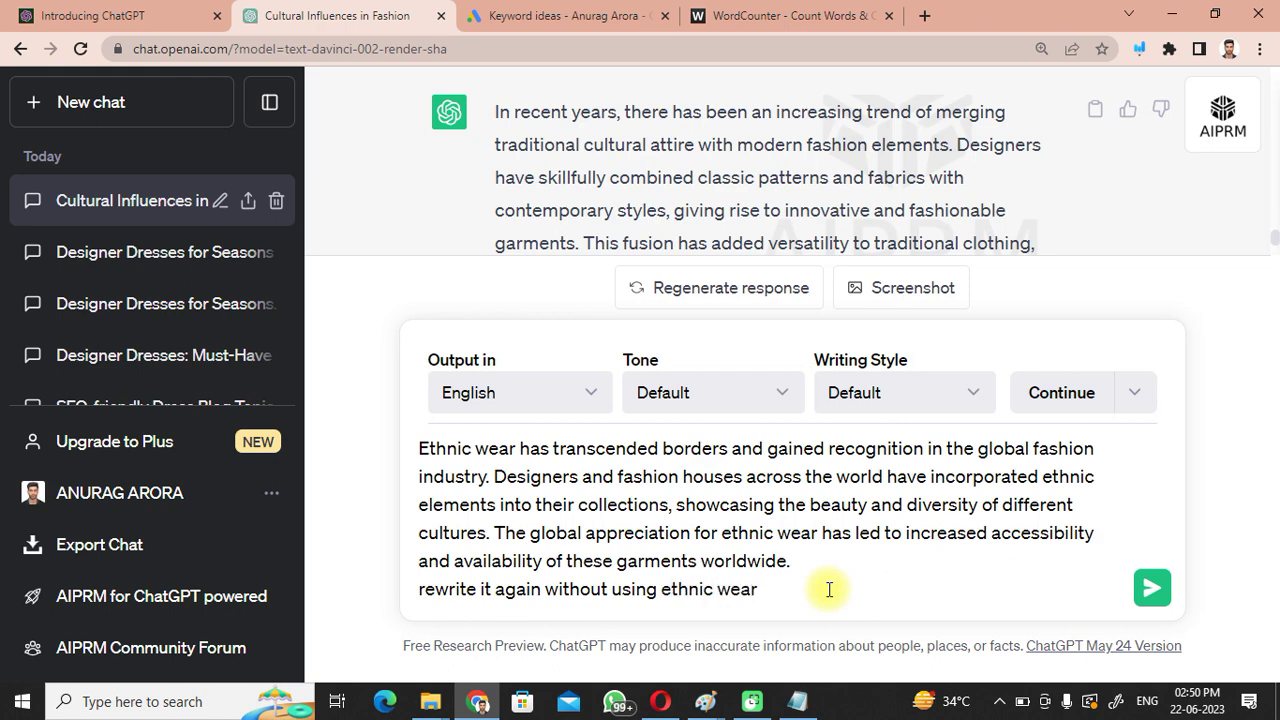
pyautogui.click(1147, 594)
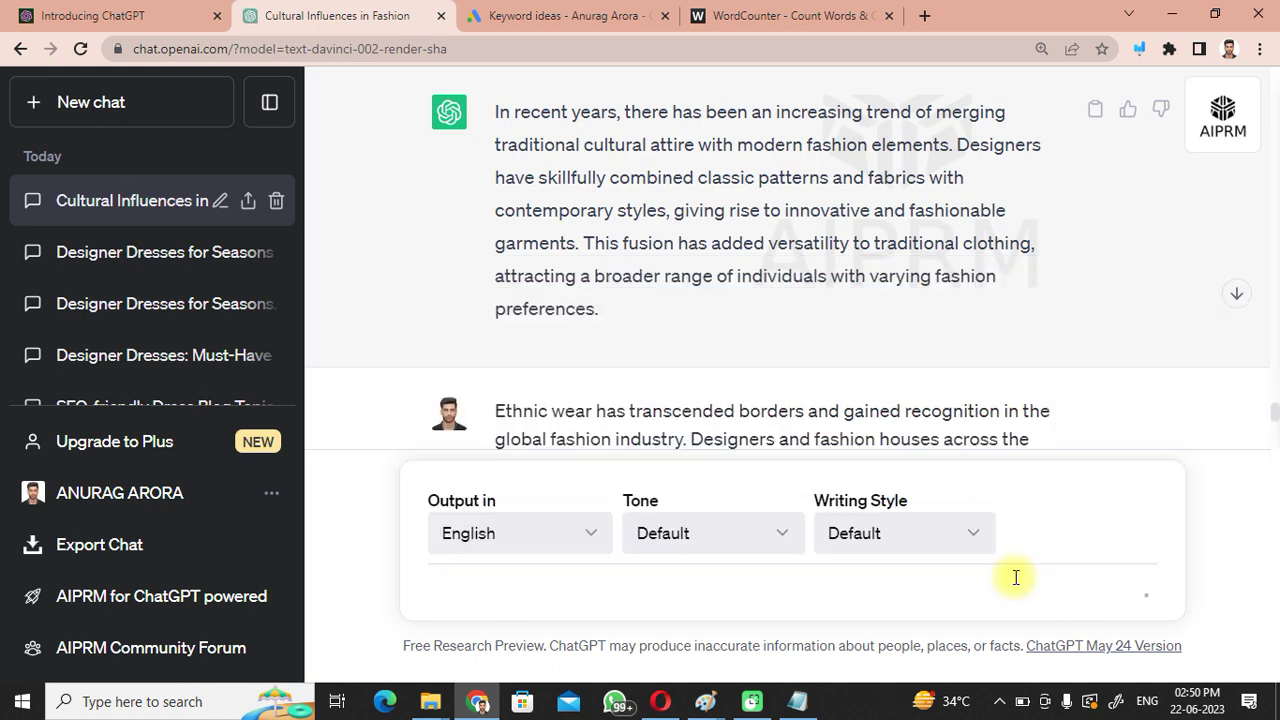
# - Copy ChatGPT's rewritten section 8 paragraph beginning "Traditional attire has surpassed geographical boundaries"
pyautogui.click(558, 16)
pyautogui.click(795, 15)
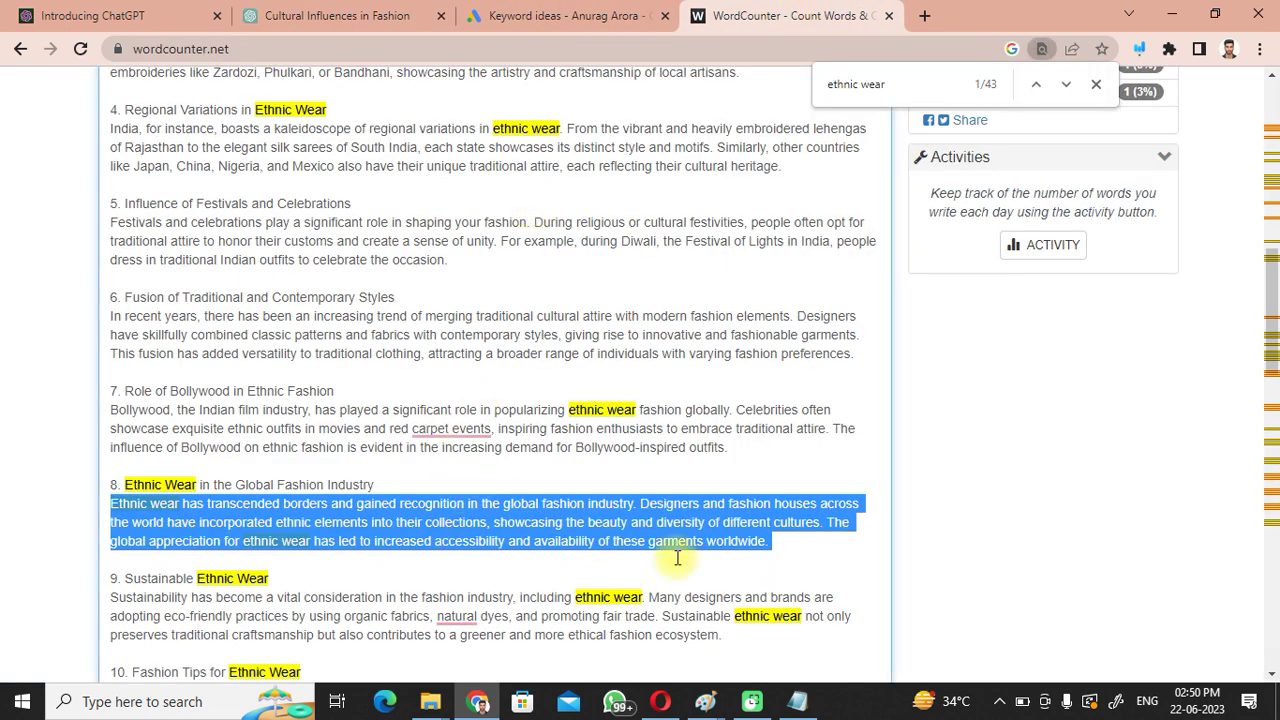
pyautogui.click(791, 568)
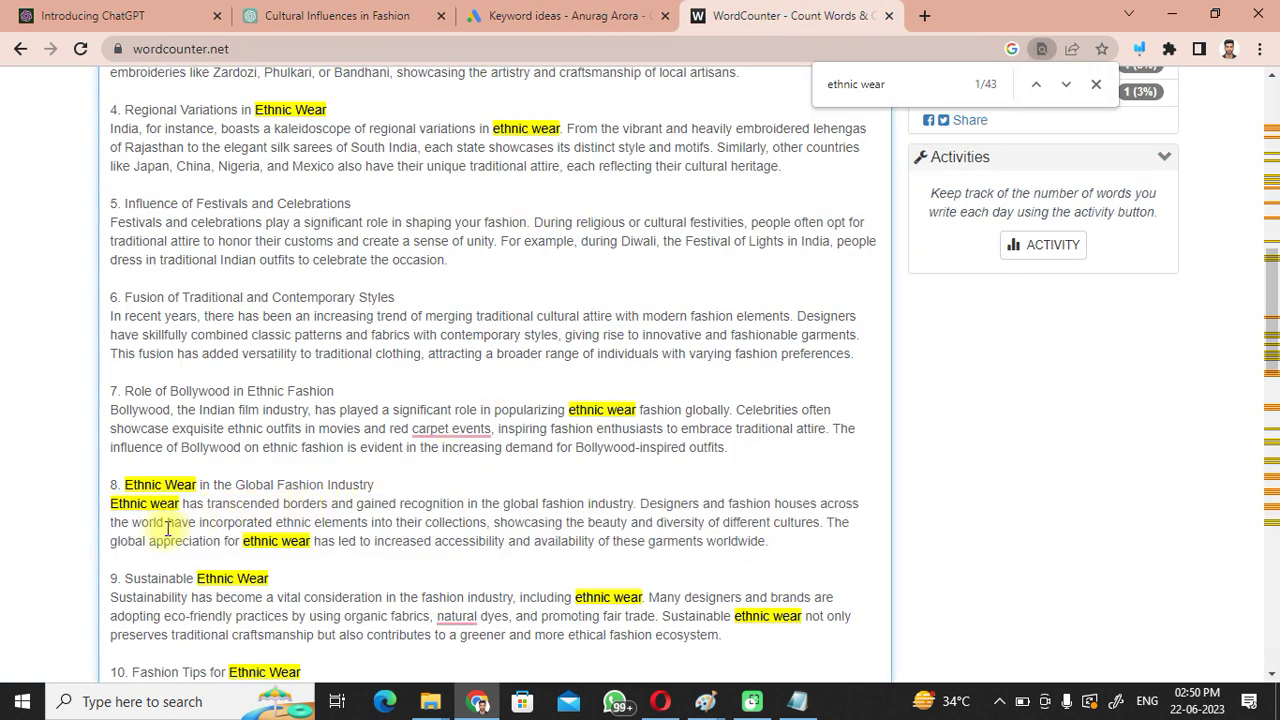
pyautogui.click(555, 15)
pyautogui.click(352, 15)
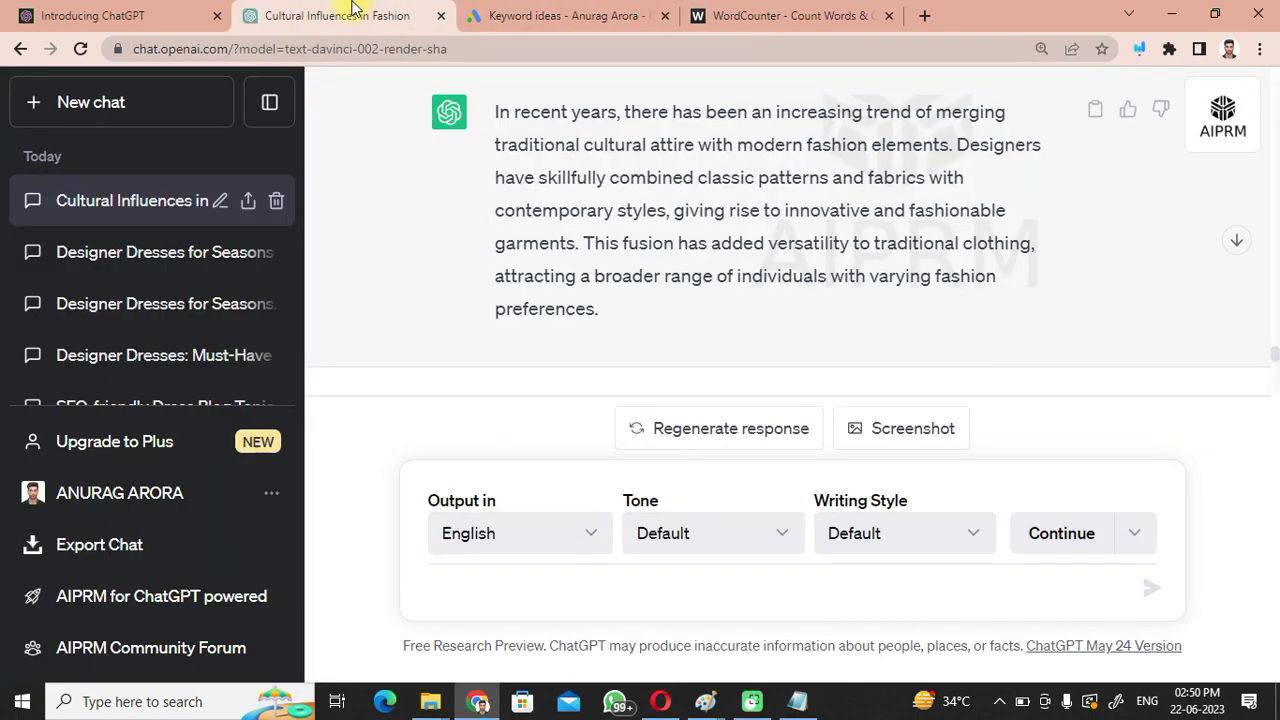
pyautogui.scroll(-2, 1194, 247)
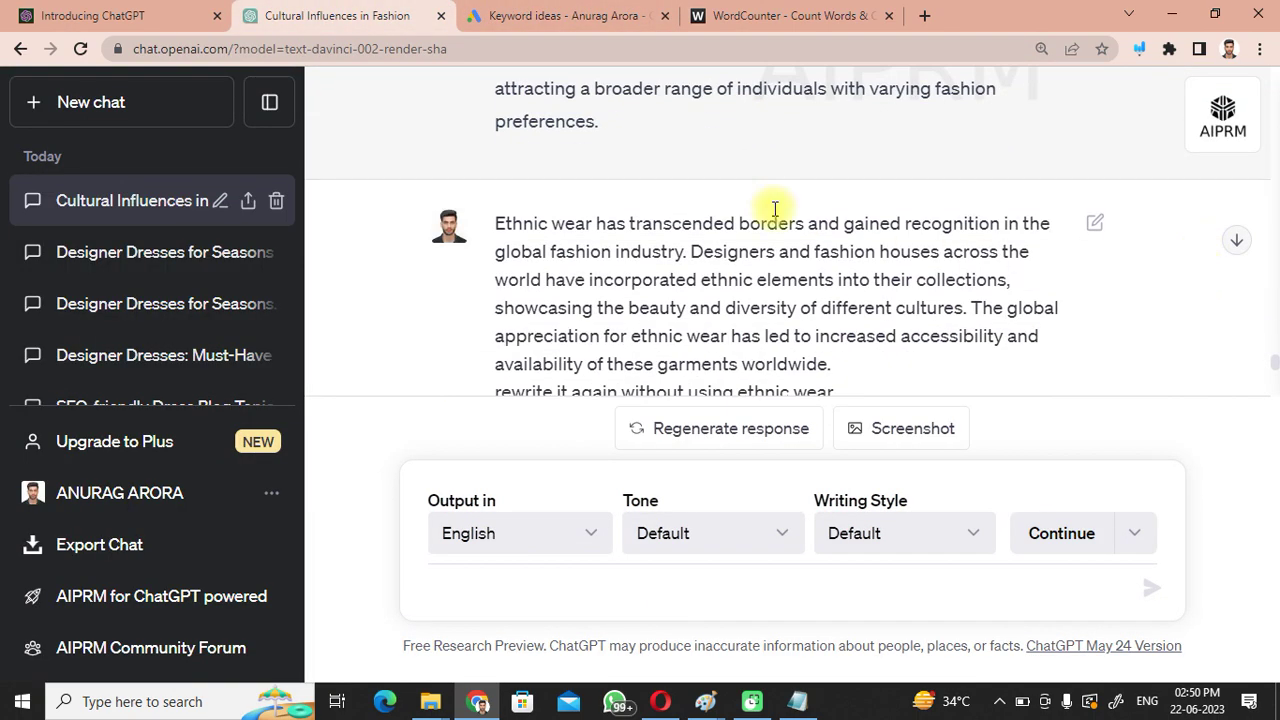
pyautogui.scroll(1, 1200, 263)
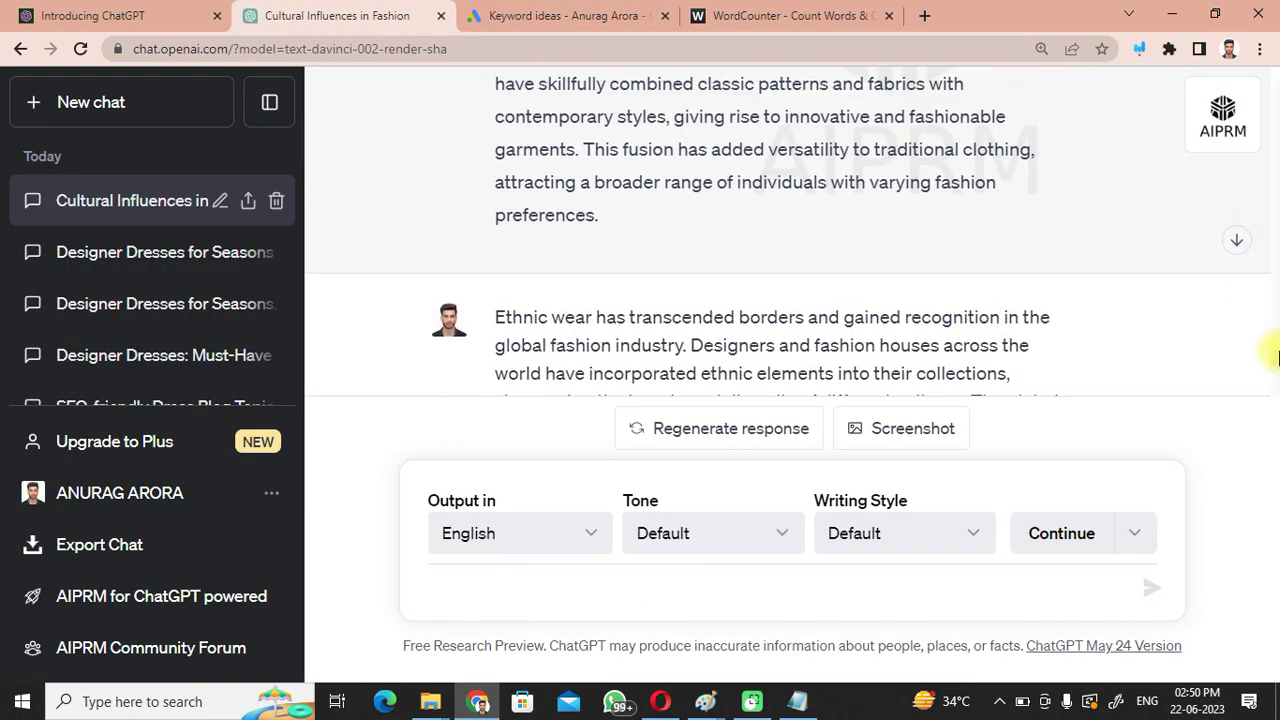
pyautogui.moveTo(1278, 358); pyautogui.dragTo(1276, 376)
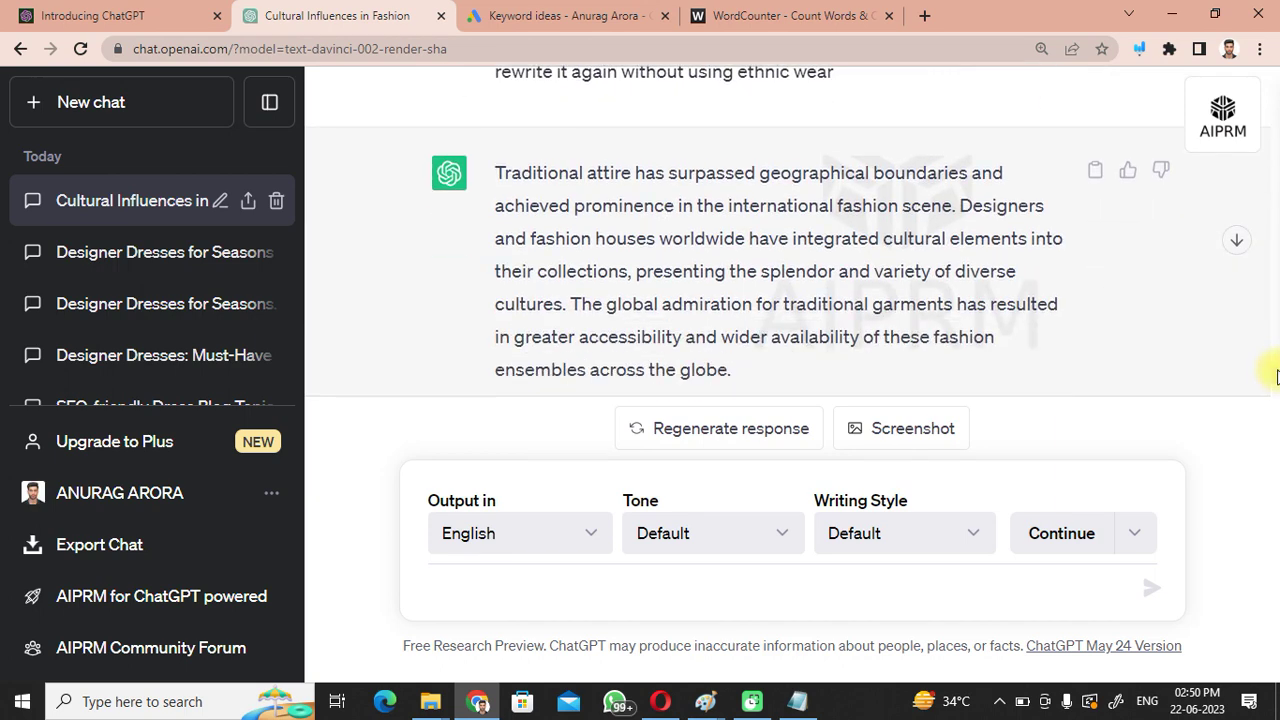
pyautogui.moveTo(494, 173); pyautogui.dragTo(778, 366)
pyautogui.hotkey('ctrl', 'c')
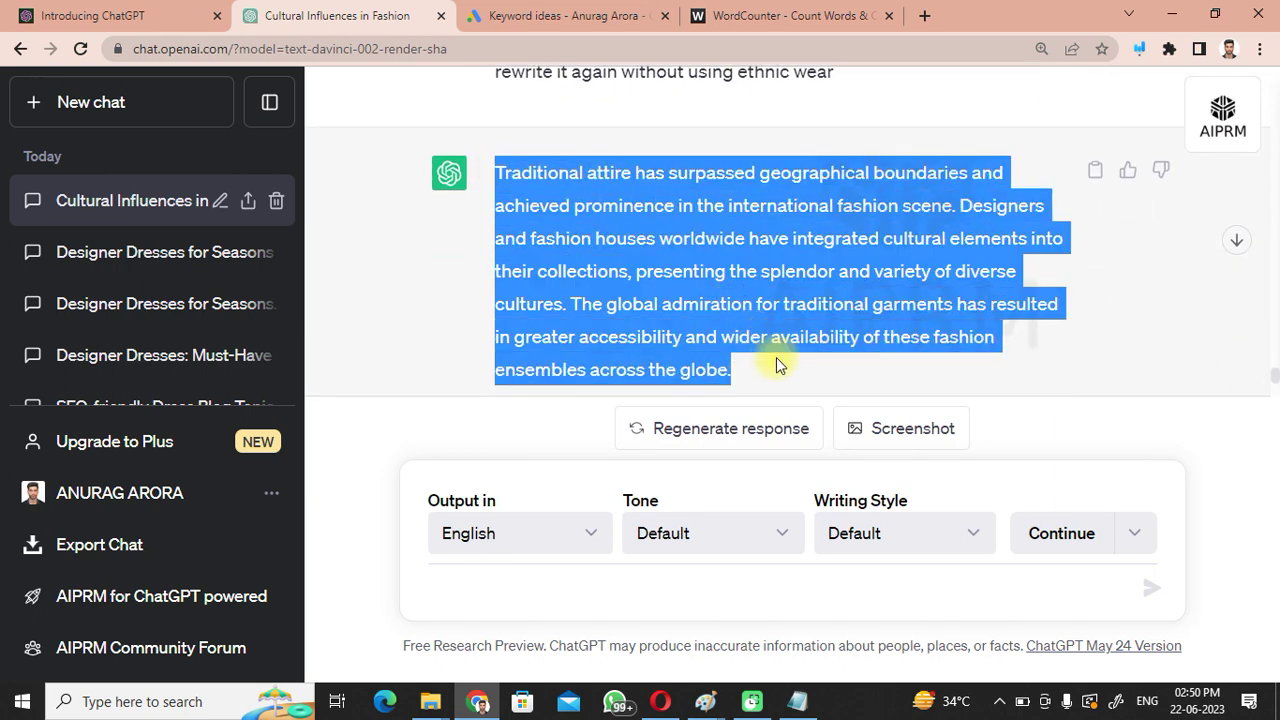
# - In WordCounter, replace the section 8 paragraph with the copied rewrite and add a blank line before section 9
pyautogui.click(565, 15)
pyautogui.click(790, 15)
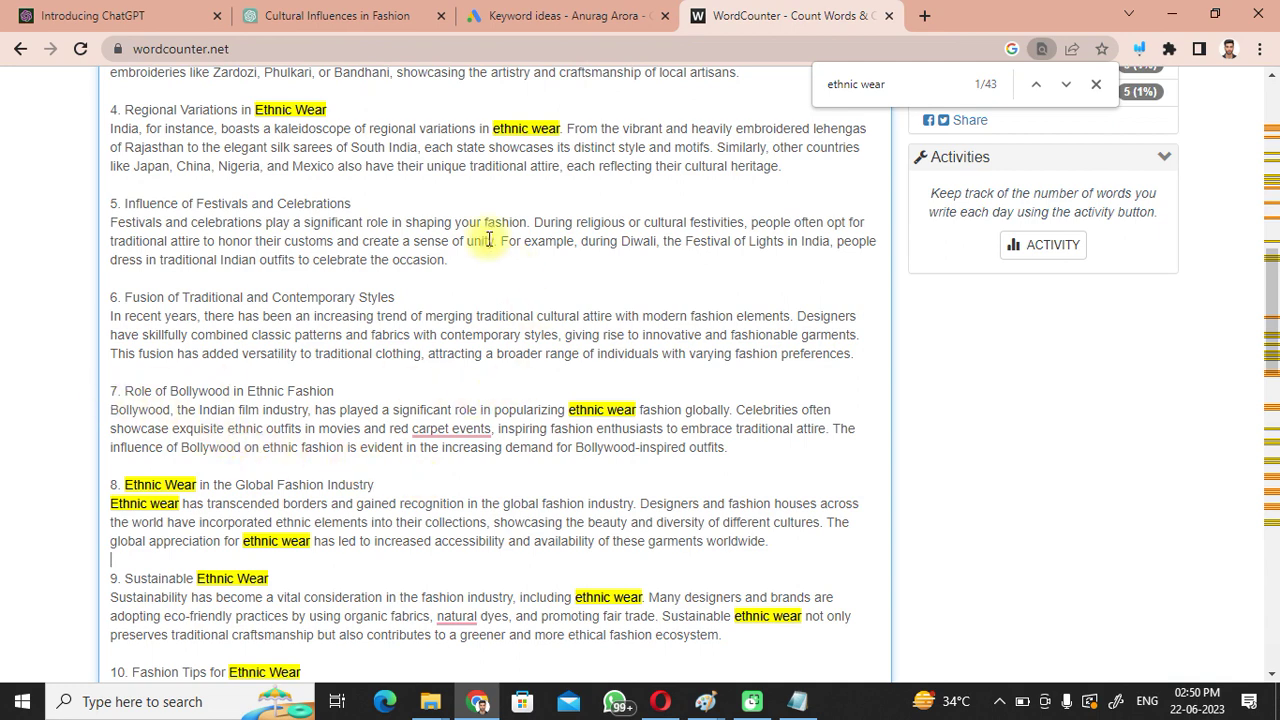
pyautogui.moveTo(110, 503); pyautogui.dragTo(765, 546)
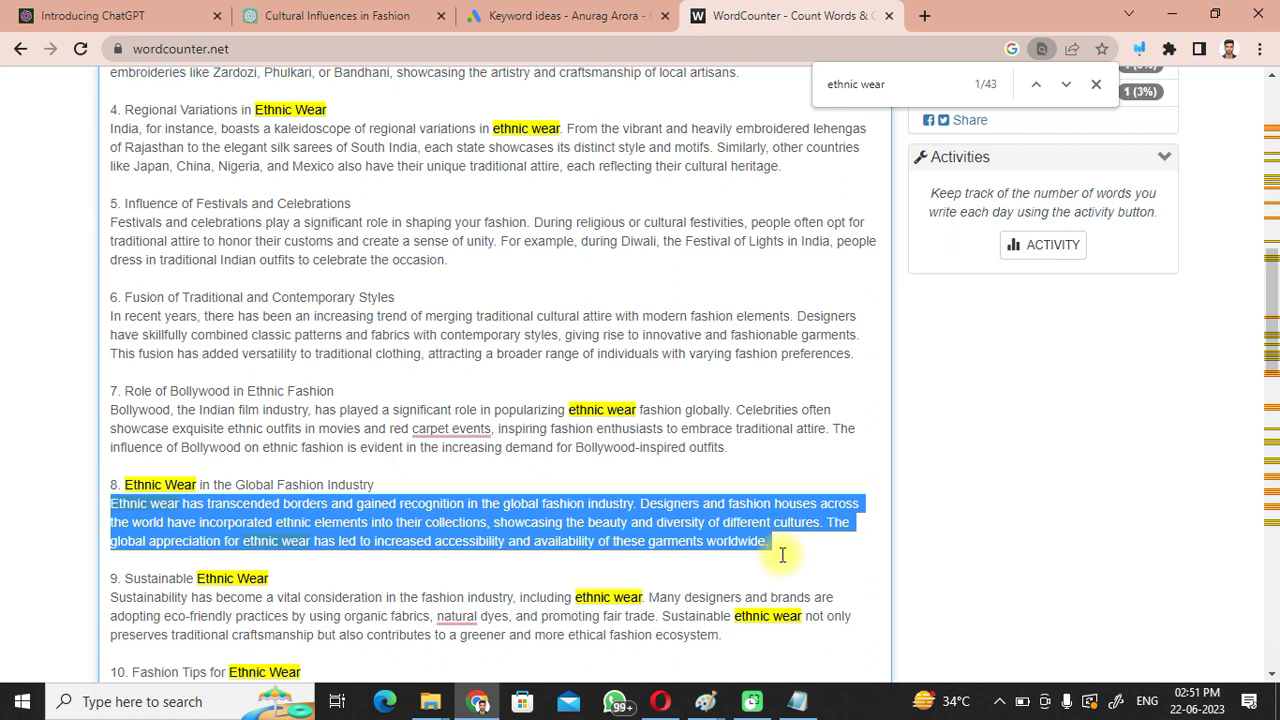
pyautogui.press('BackSpace')
pyautogui.hotkey('ctrl', 'v')
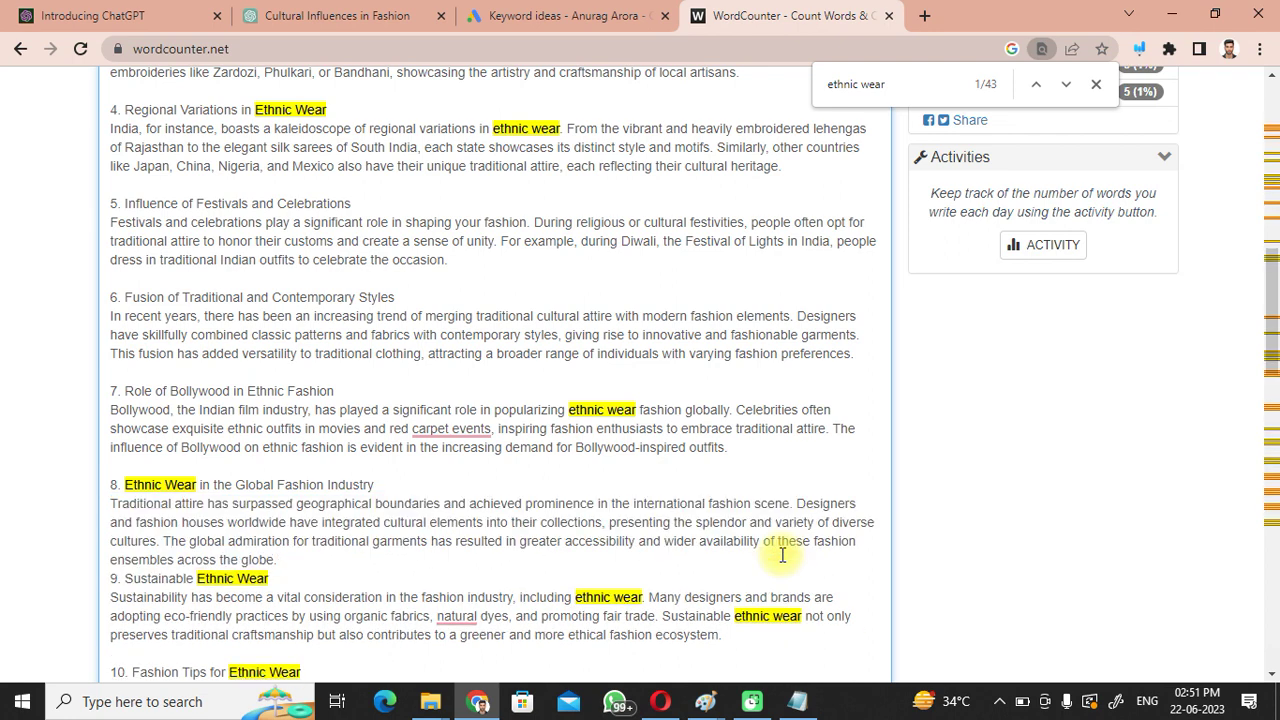
pyautogui.press('Return')
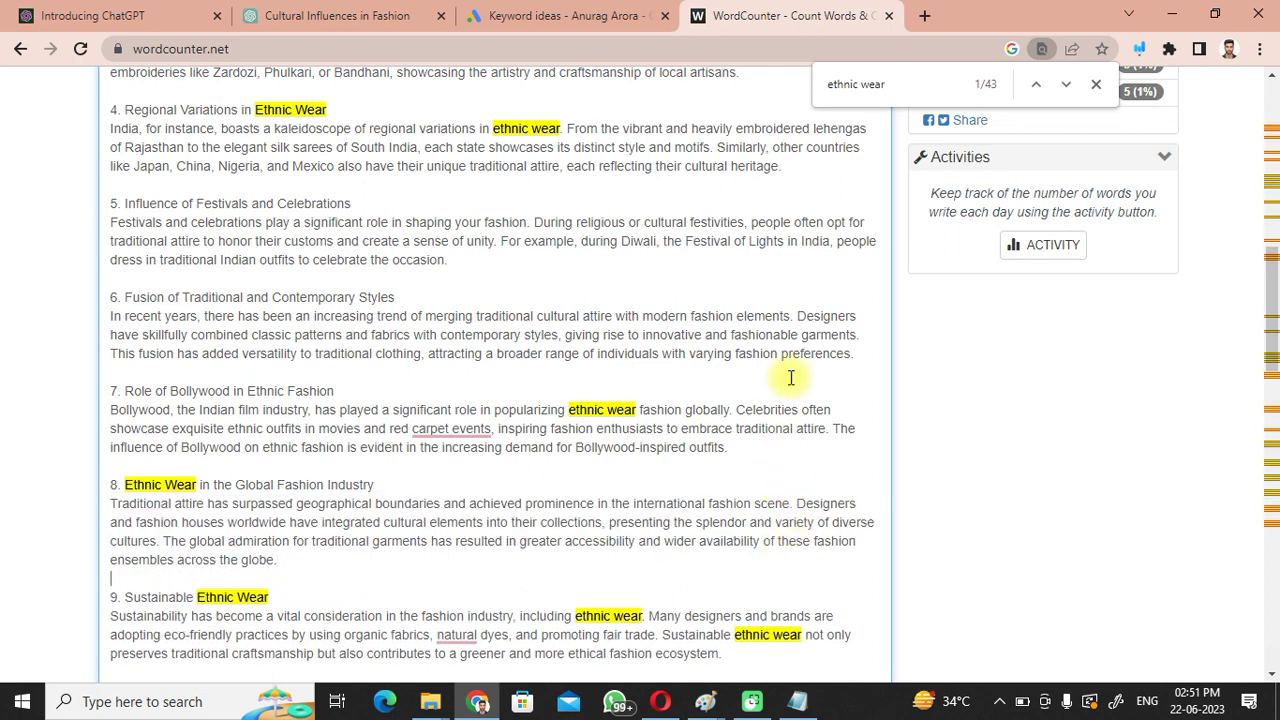
# - Rerun the page search for "ethnic wear" and review the article's word count and keyword density
pyautogui.click(950, 84)
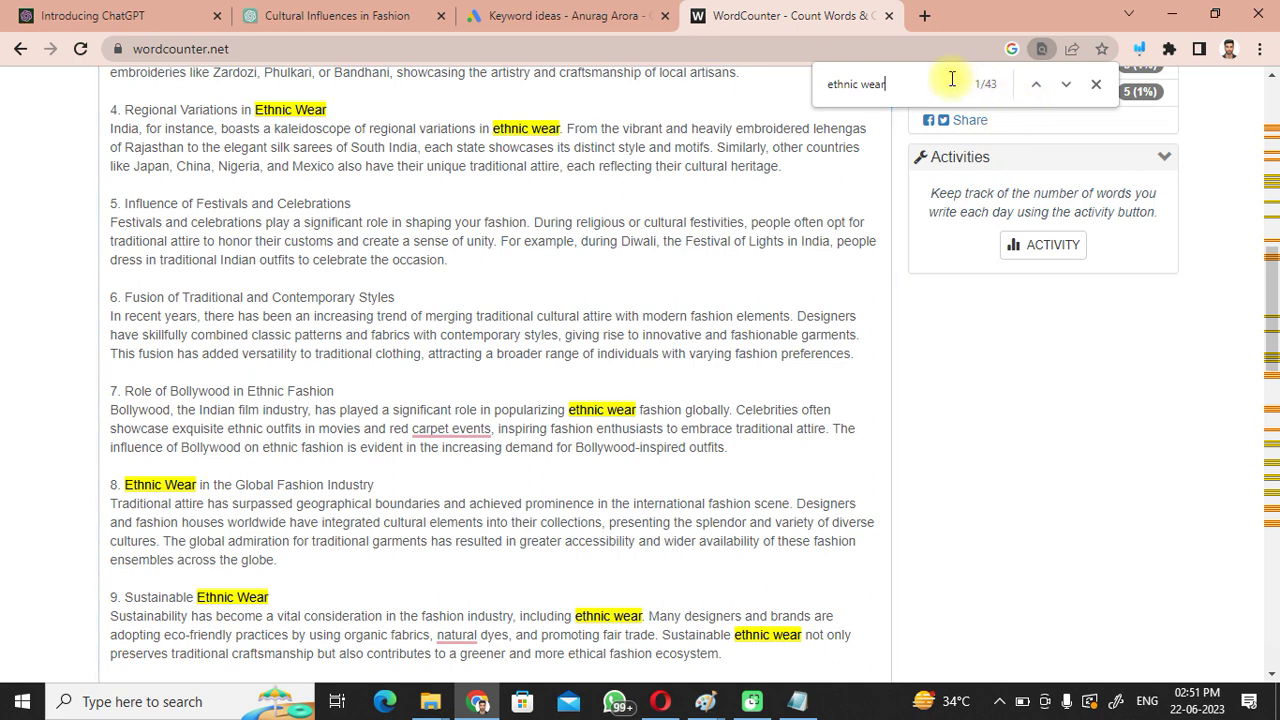
pyautogui.click(1094, 86)
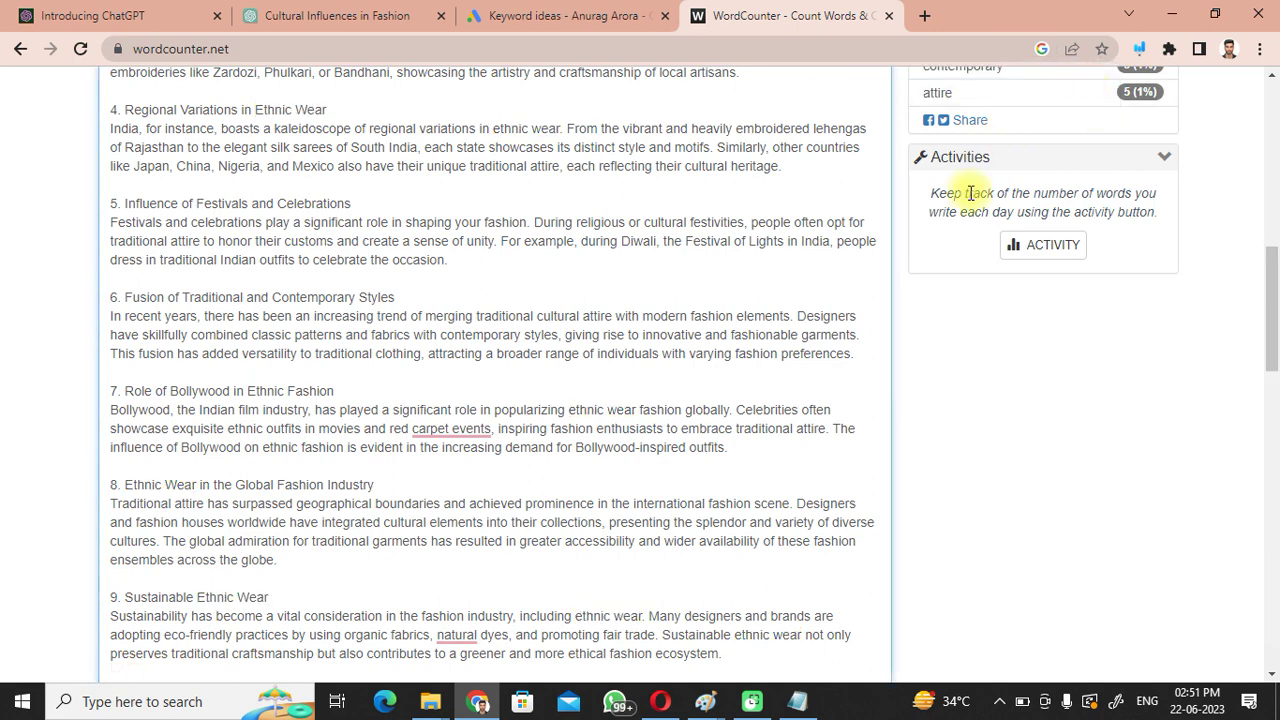
pyautogui.hotkey('ctrl', 'f')
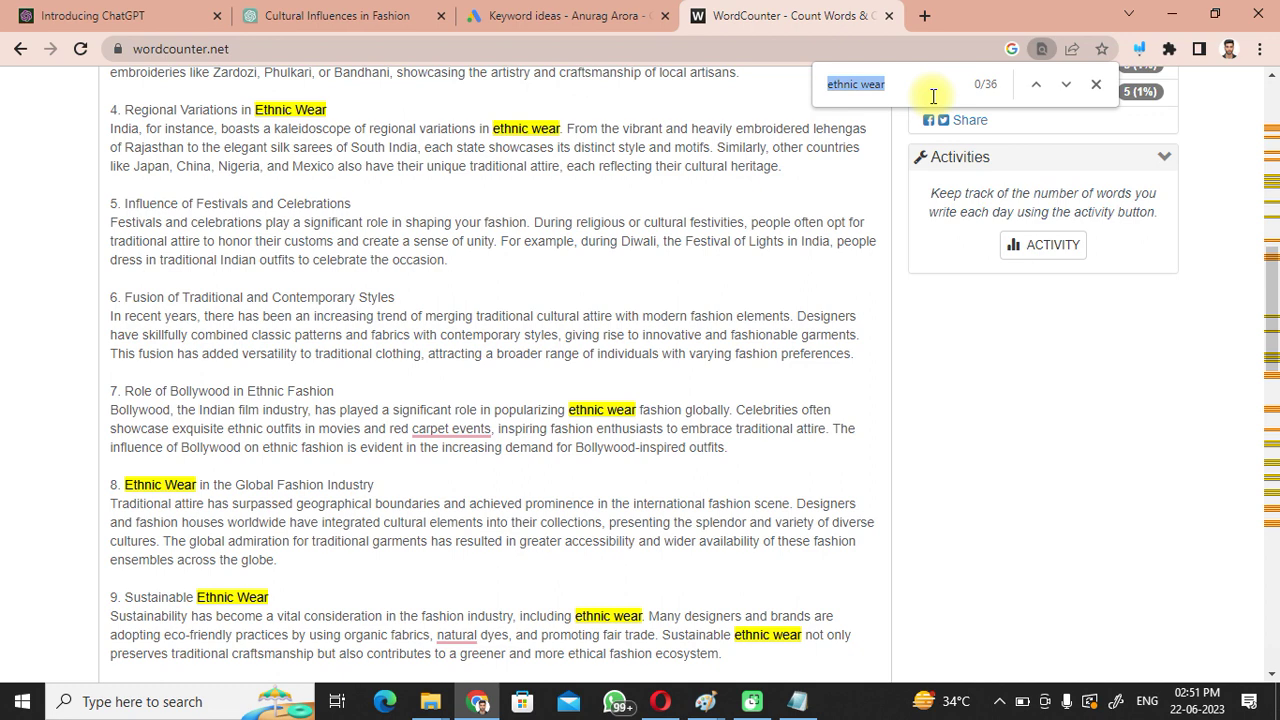
pyautogui.click(1097, 85)
pyautogui.moveTo(1272, 313); pyautogui.dragTo(1272, 183)
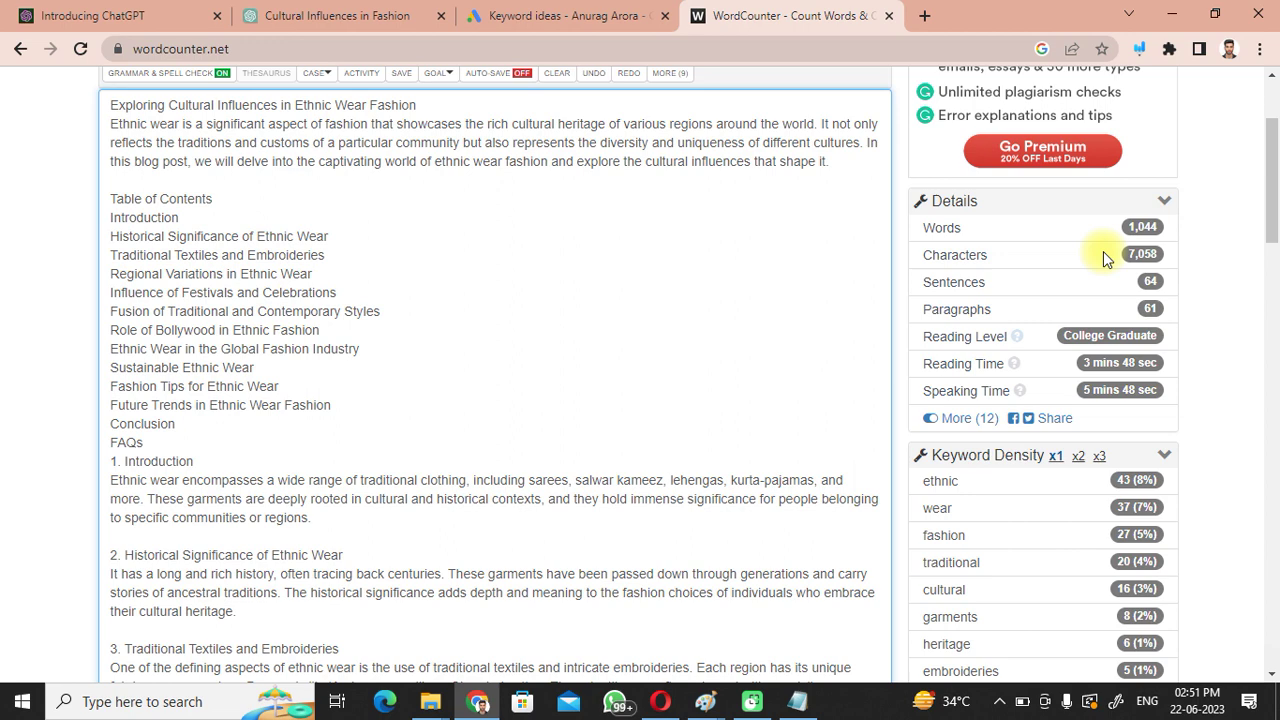
pyautogui.click(565, 15)
pyautogui.click(400, 15)
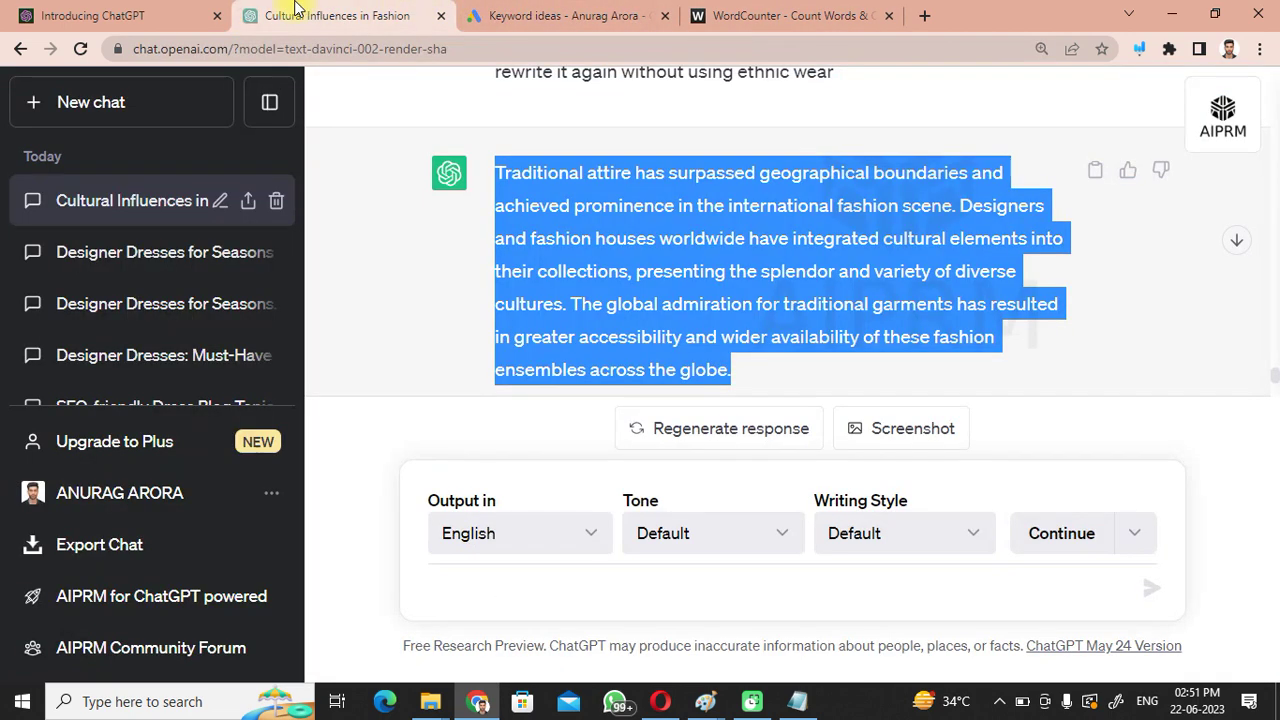
pyautogui.click(587, 10)
pyautogui.click(740, 15)
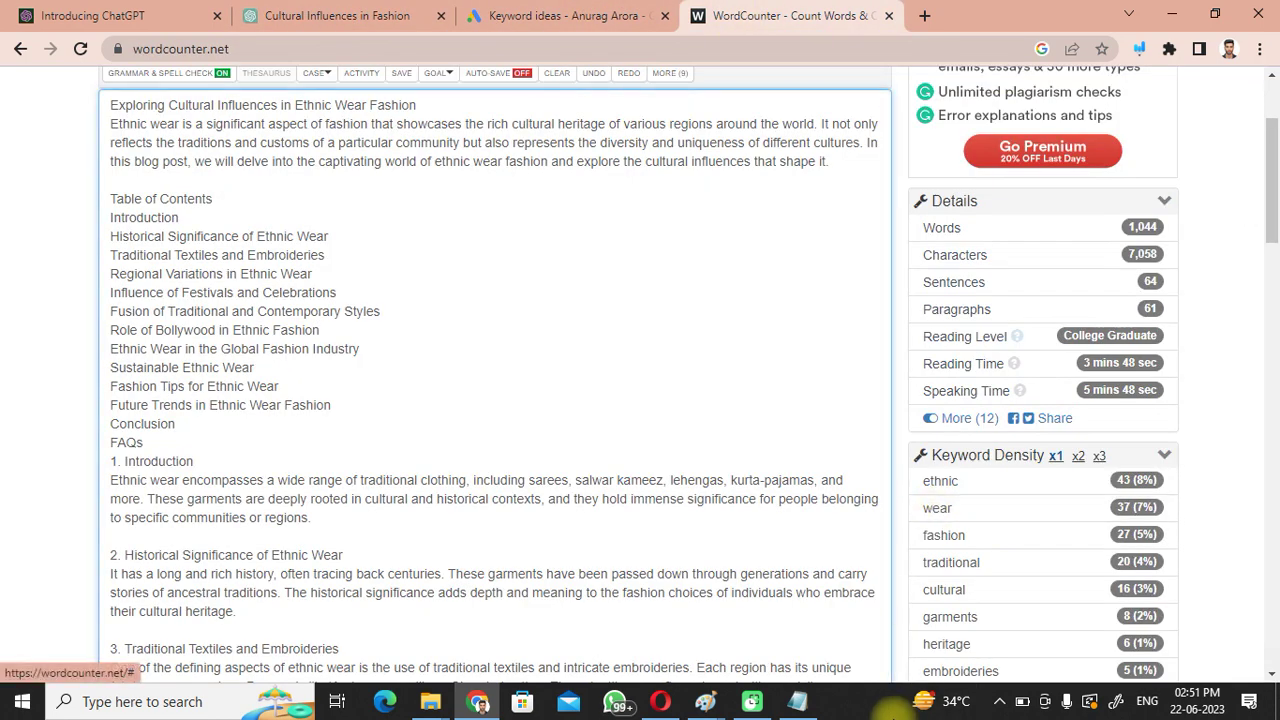
pyautogui.click(924, 15)
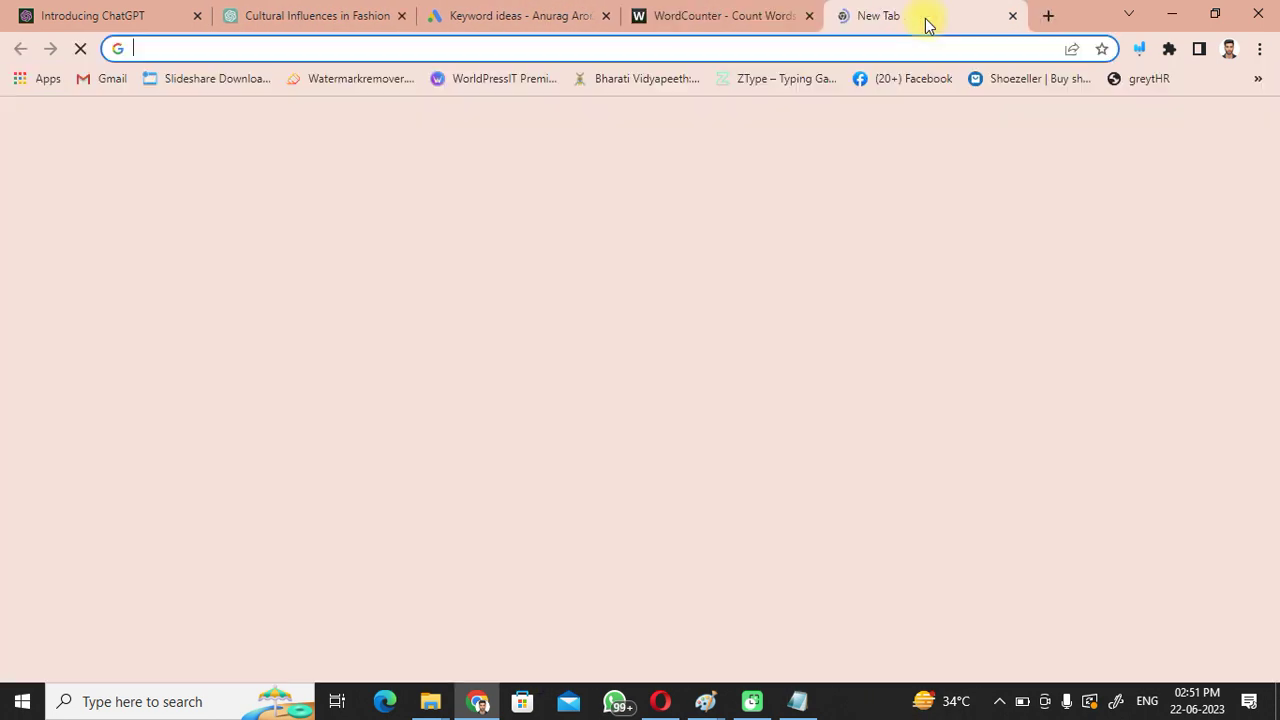
pyautogui.write('ther')
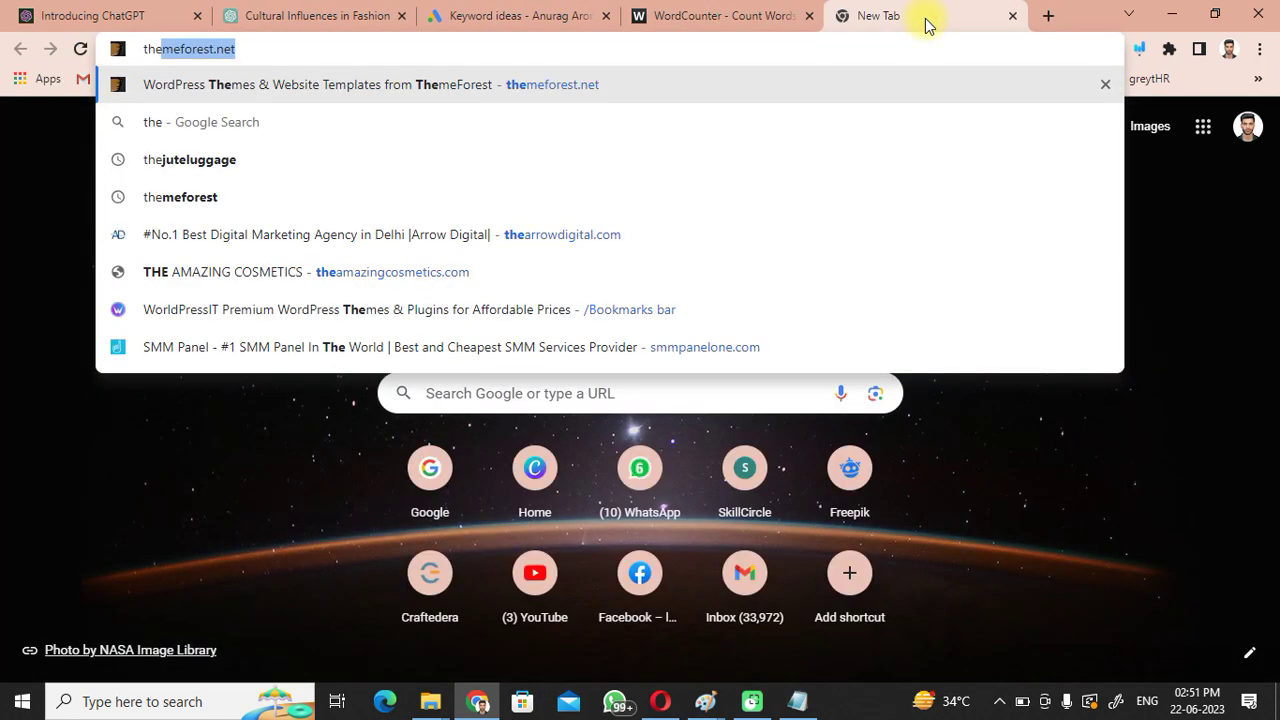
pyautogui.press('BackSpace')
pyautogui.press('BackSpace')
pyautogui.press('BackSpace')
pyautogui.press('BackSpace')
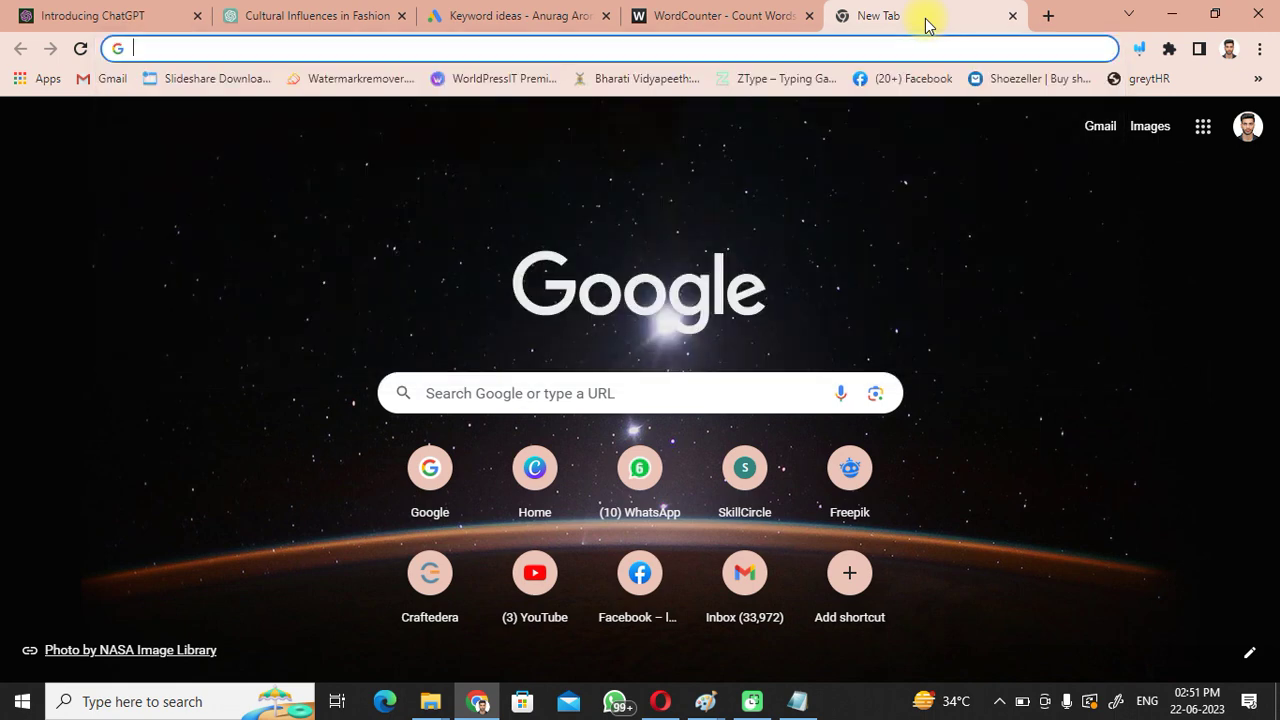
pyautogui.write('thera')
pyautogui.press('BackSpace')
pyautogui.press('BackSpace')
pyautogui.press('BackSpace')
pyautogui.press('BackSpace')
pyautogui.press('BackSpace')
pyautogui.write('teh')
pyautogui.press('BackSpace')
pyautogui.press('BackSpace')
pyautogui.press('BackSpace')
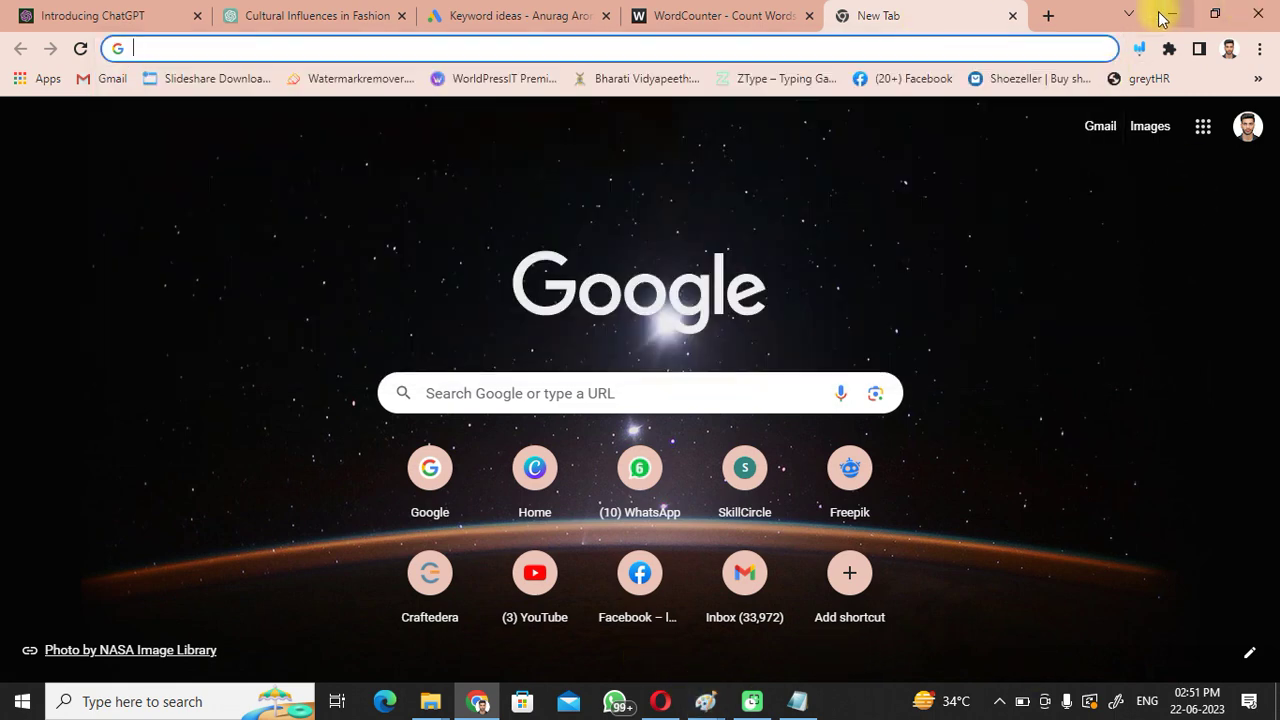
# - Open a browser window under the "practice" profile, start an address entry, and close that window
pyautogui.click(1229, 48)
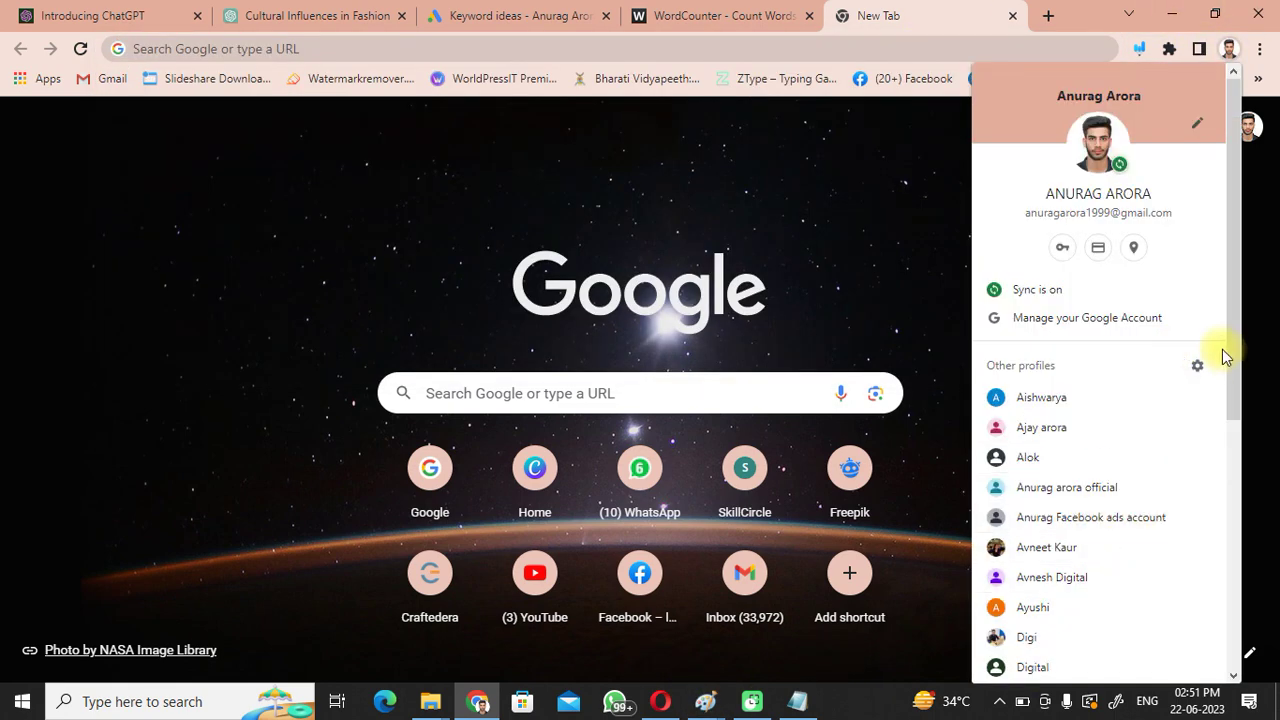
pyautogui.moveTo(1228, 349); pyautogui.dragTo(1234, 520)
pyautogui.scroll(-1, 1086, 503)
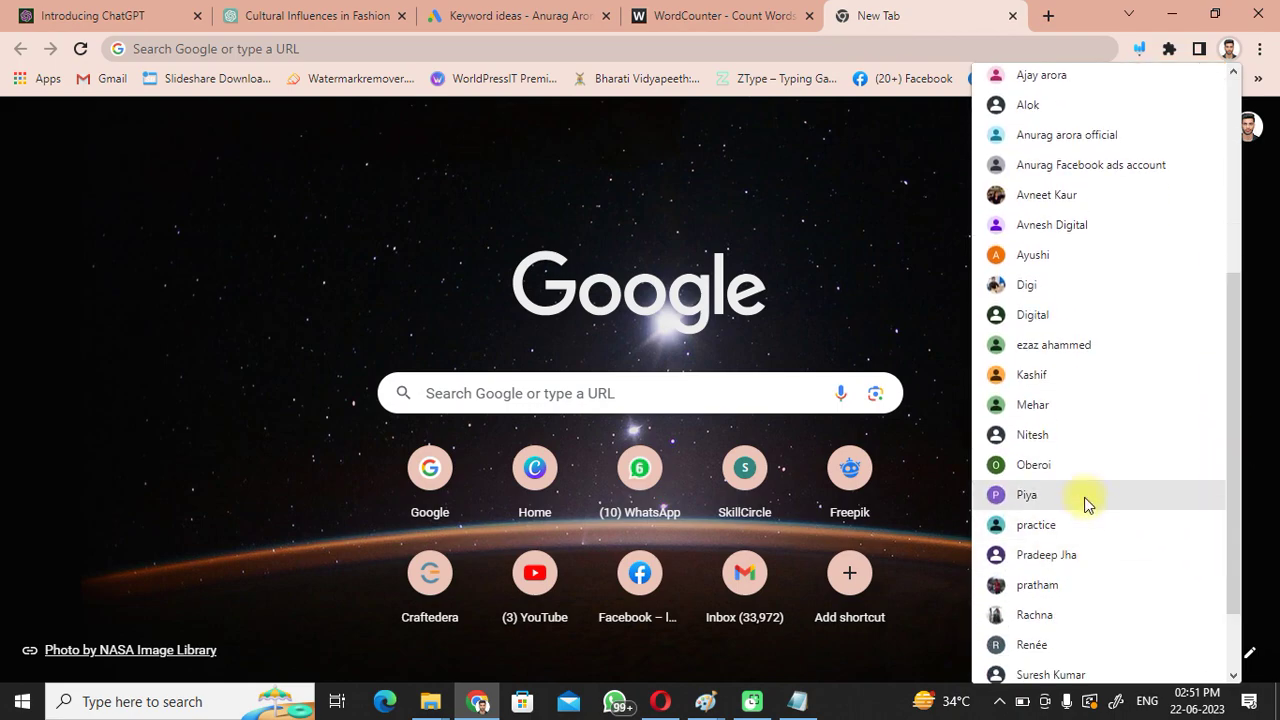
pyautogui.click(1074, 526)
pyautogui.write('ra')
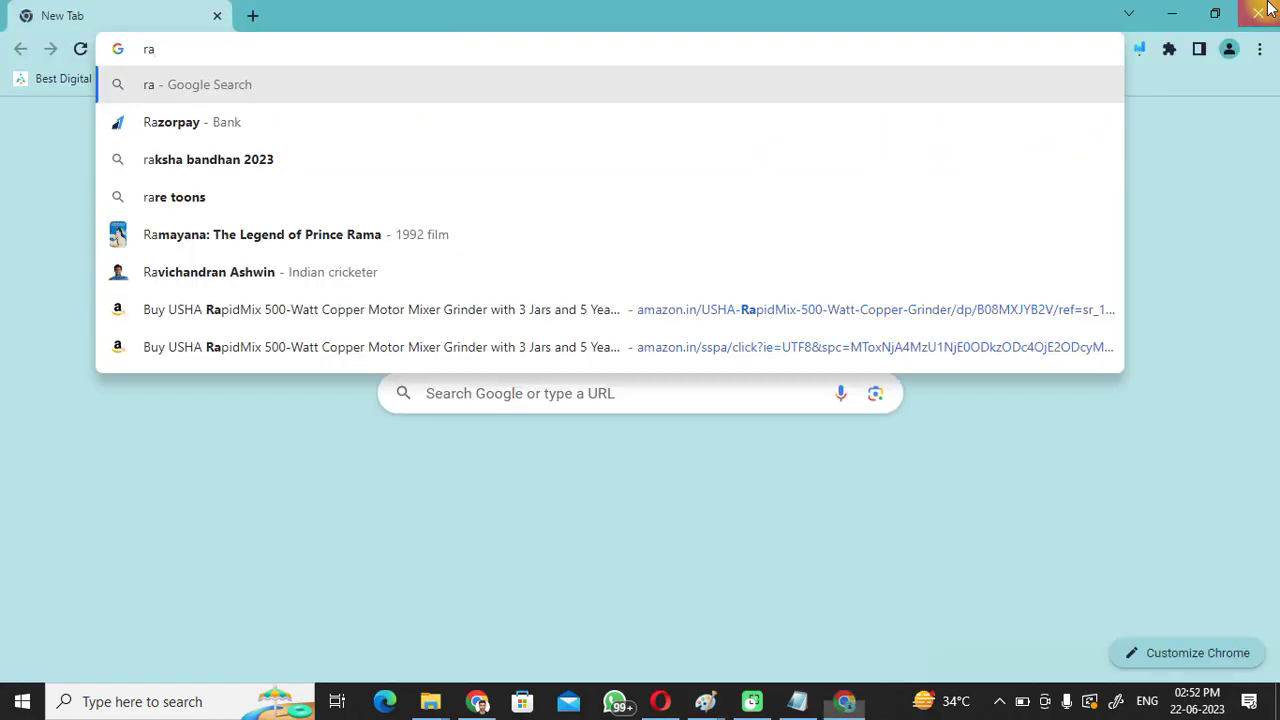
pyautogui.click(1261, 9)
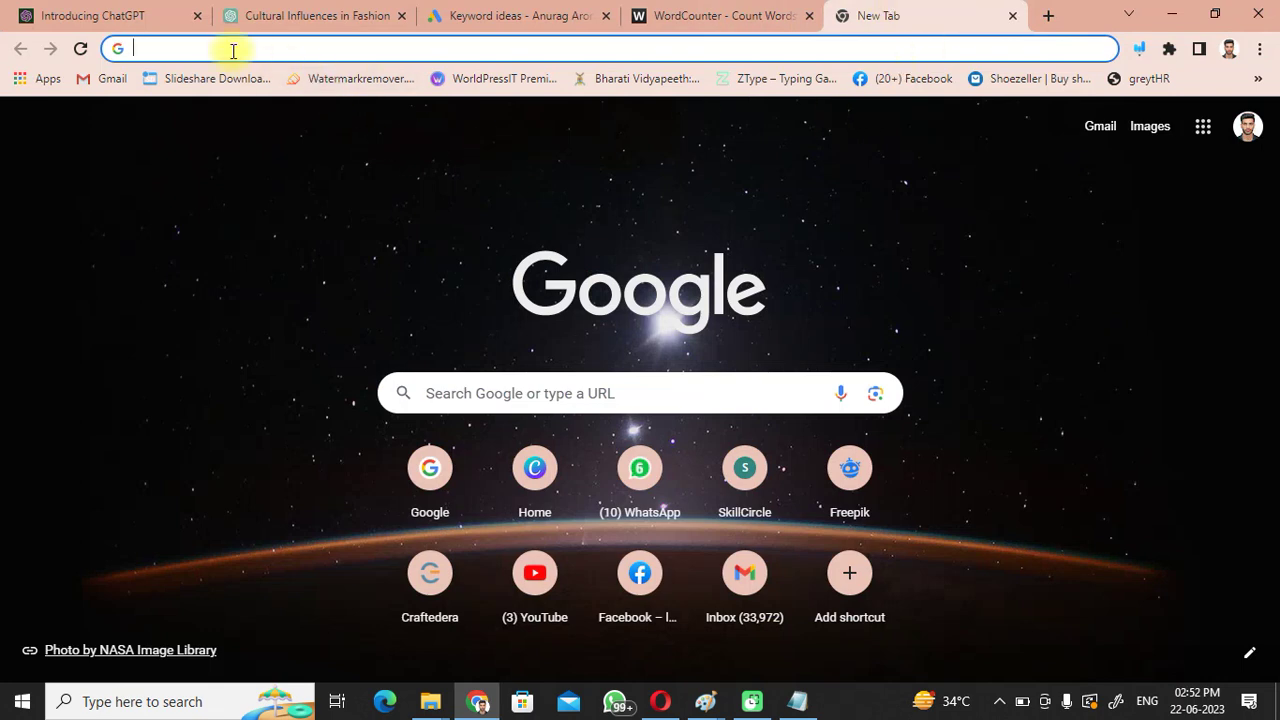
# - Open the website rangrejtheorigin.com in the empty browser tab
pyautogui.write('the')
pyautogui.press('BackSpace')
pyautogui.press('BackSpace')
pyautogui.press('BackSpace')
pyautogui.press('BackSpace')
pyautogui.write('ran')
pyautogui.press('Return')
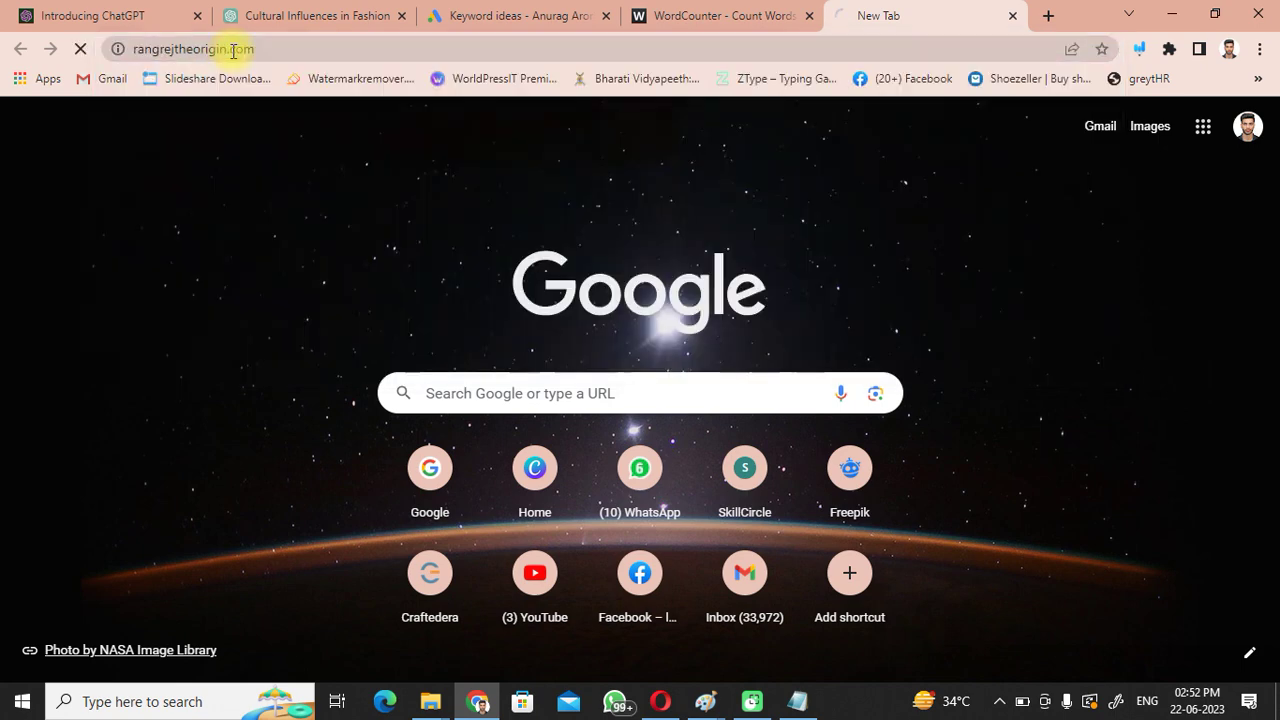
# - Open the WordPress admin login at rangrejtheorigin.com/wp-admin in another new browser tab
pyautogui.click(1046, 18)
pyautogui.write('ran')
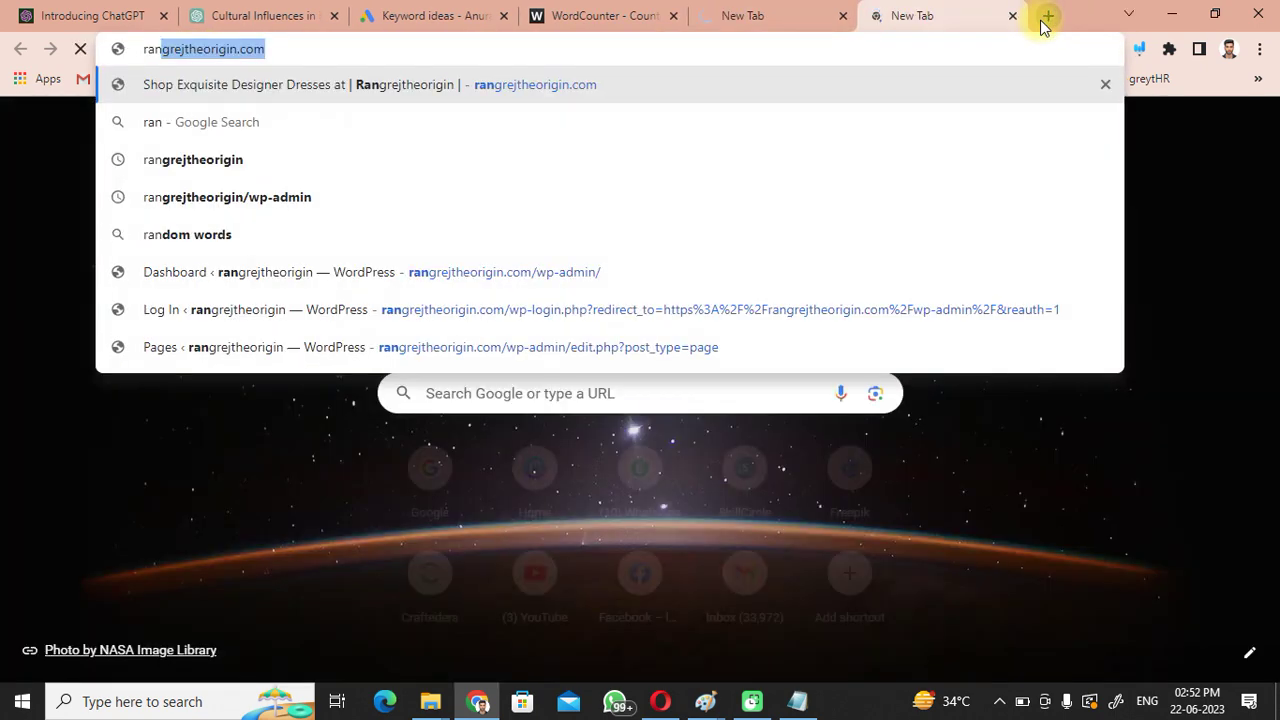
pyautogui.press('Up')
pyautogui.press('Escape')
pyautogui.press('Escape')
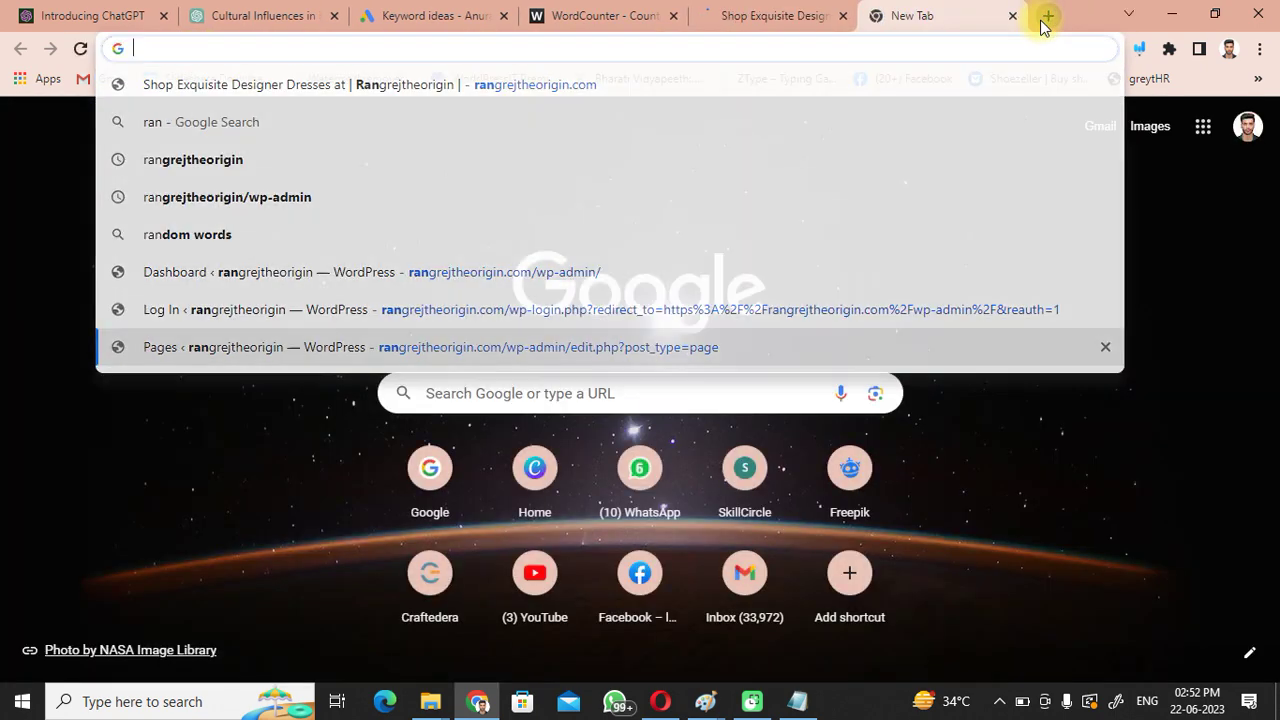
pyautogui.write('rang')
pyautogui.press('Right')
pyautogui.write('/')
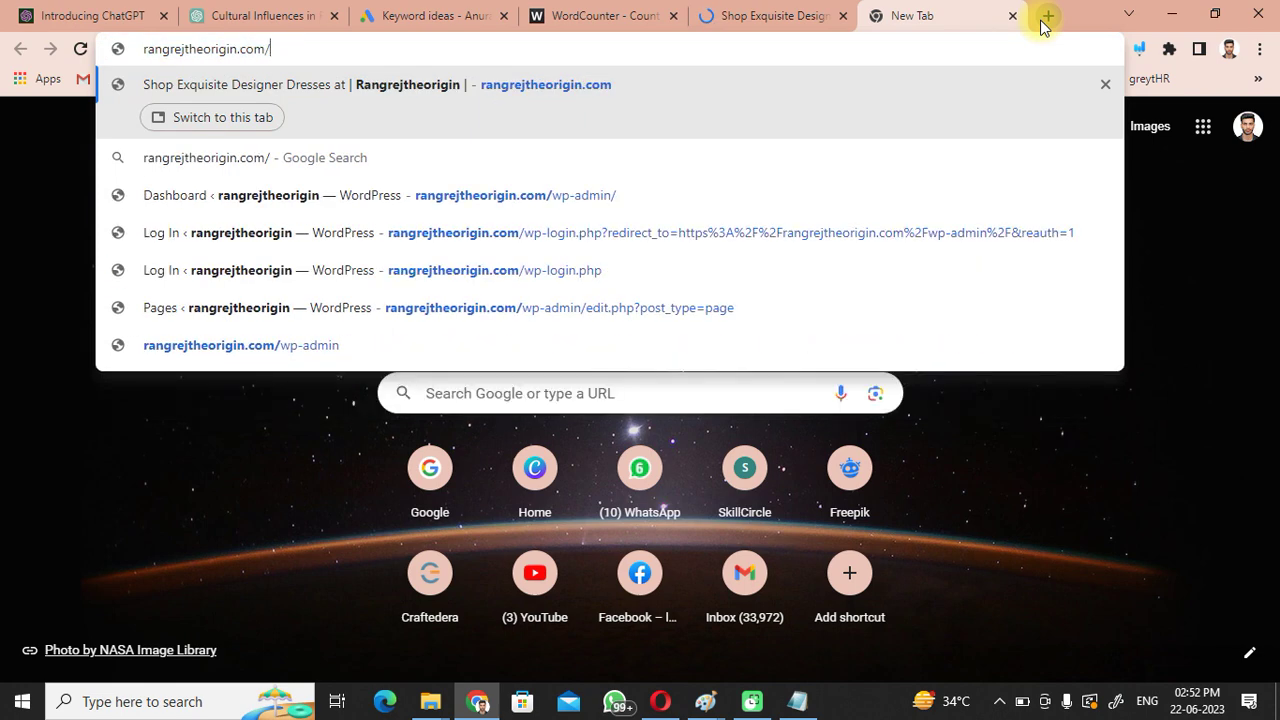
pyautogui.write('wp')
pyautogui.press('Return')
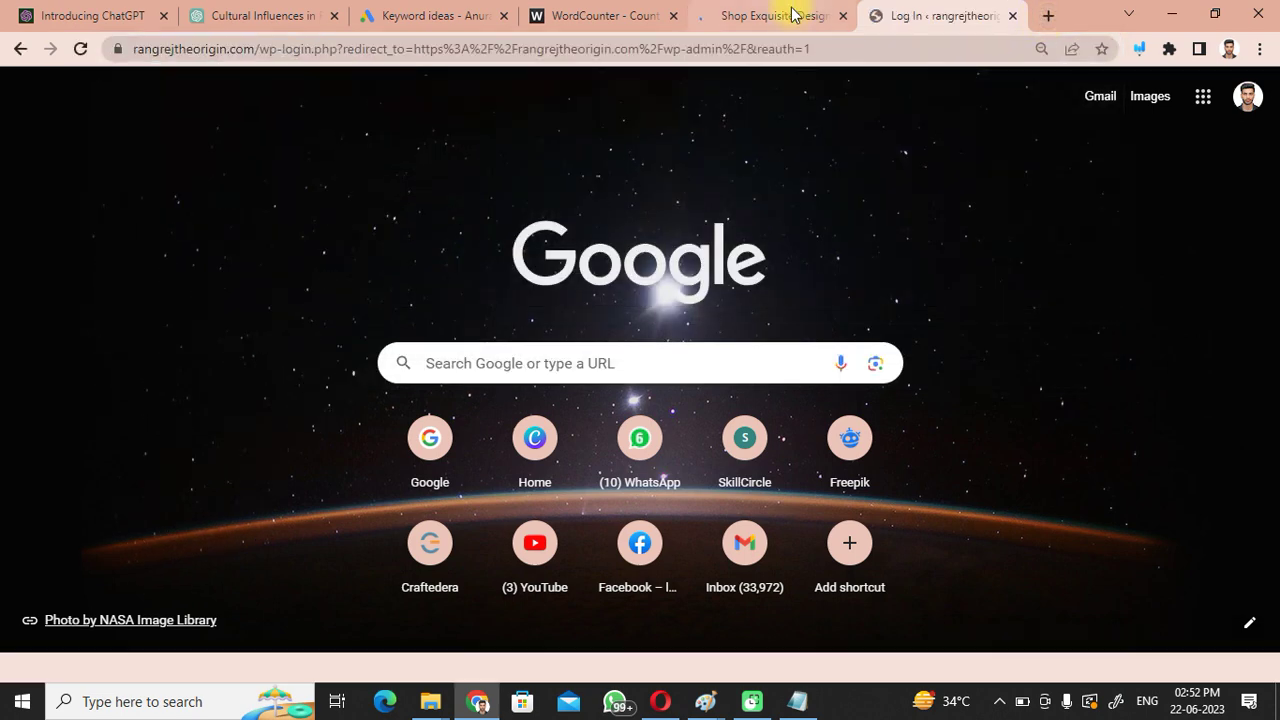
# - Look through the existing posts on the Rangrej website's Blogs page
pyautogui.click(788, 14)
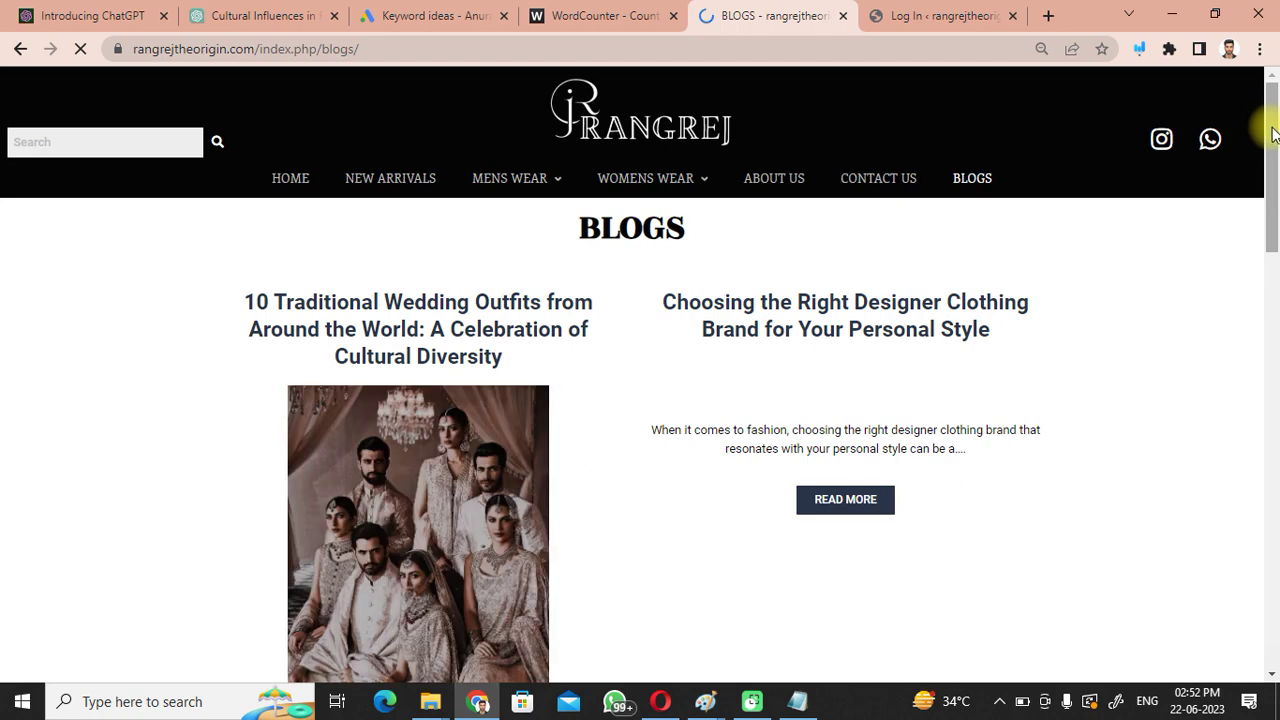
pyautogui.scroll(-5, 1268, 200)
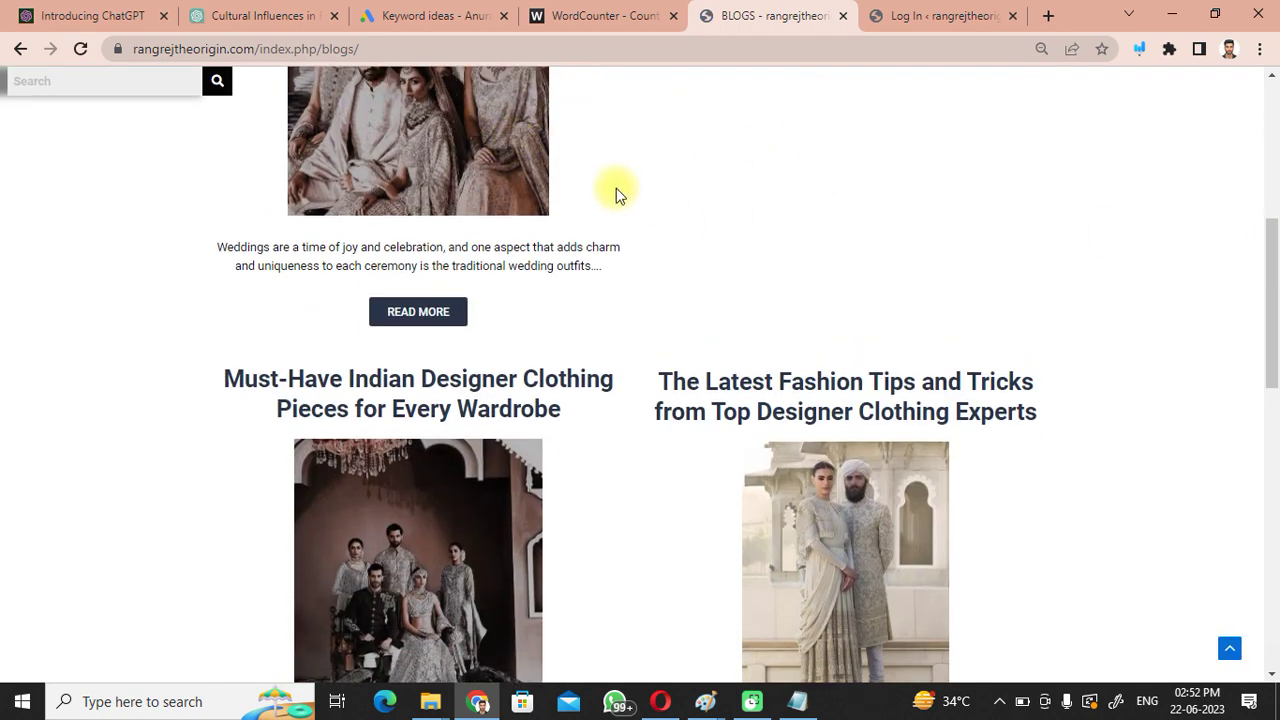
pyautogui.scroll(5, 1271, 228)
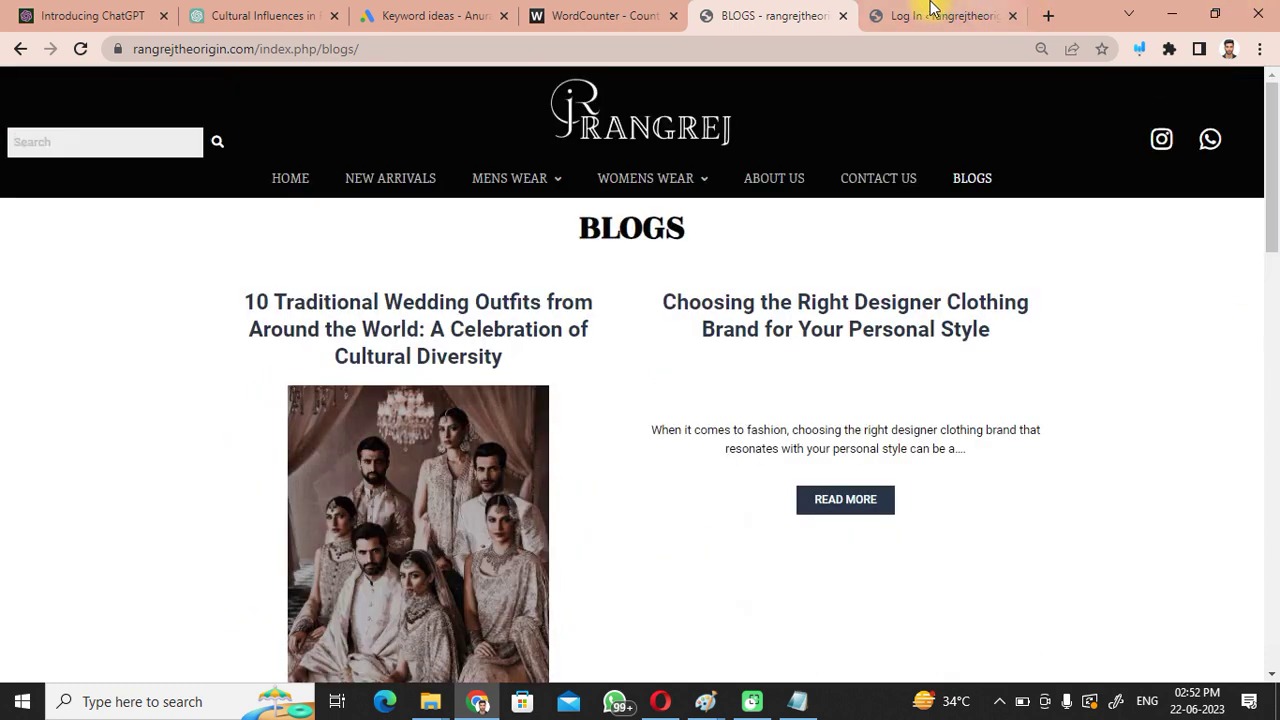
# - Log in to WordPress with the prefilled credentials and create a new post from the posts list
pyautogui.click(875, 20)
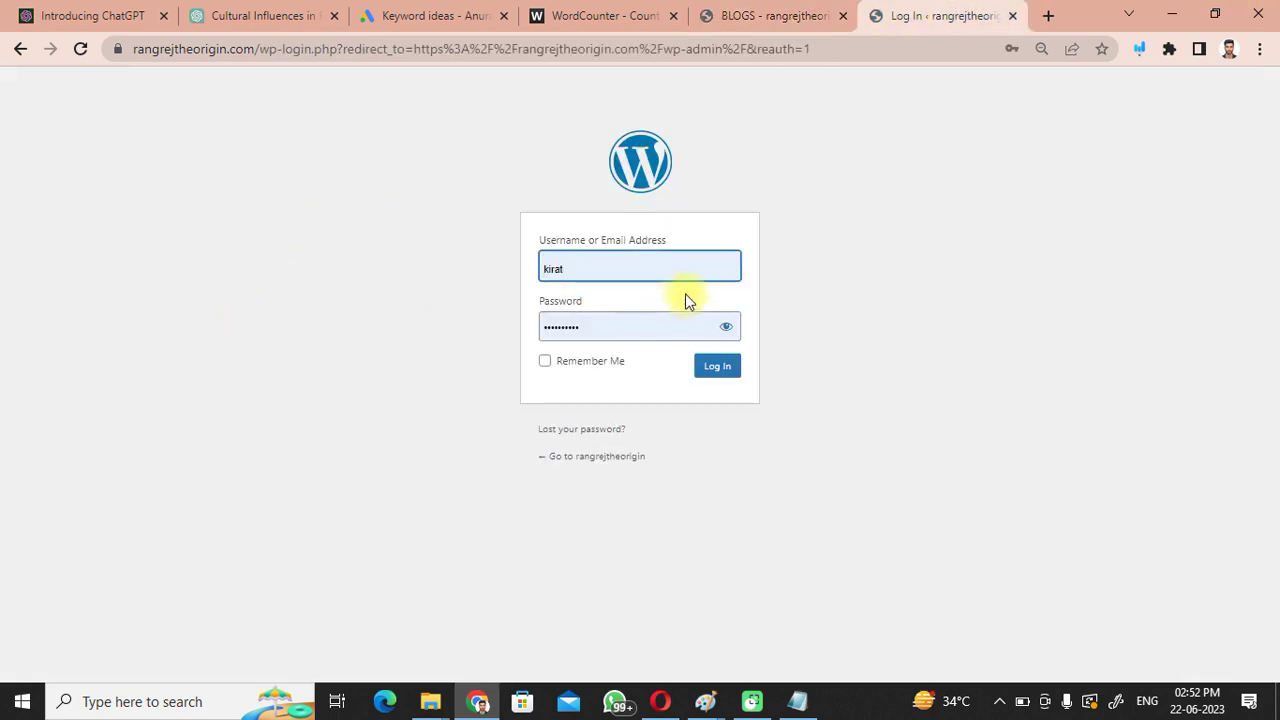
pyautogui.click(722, 367)
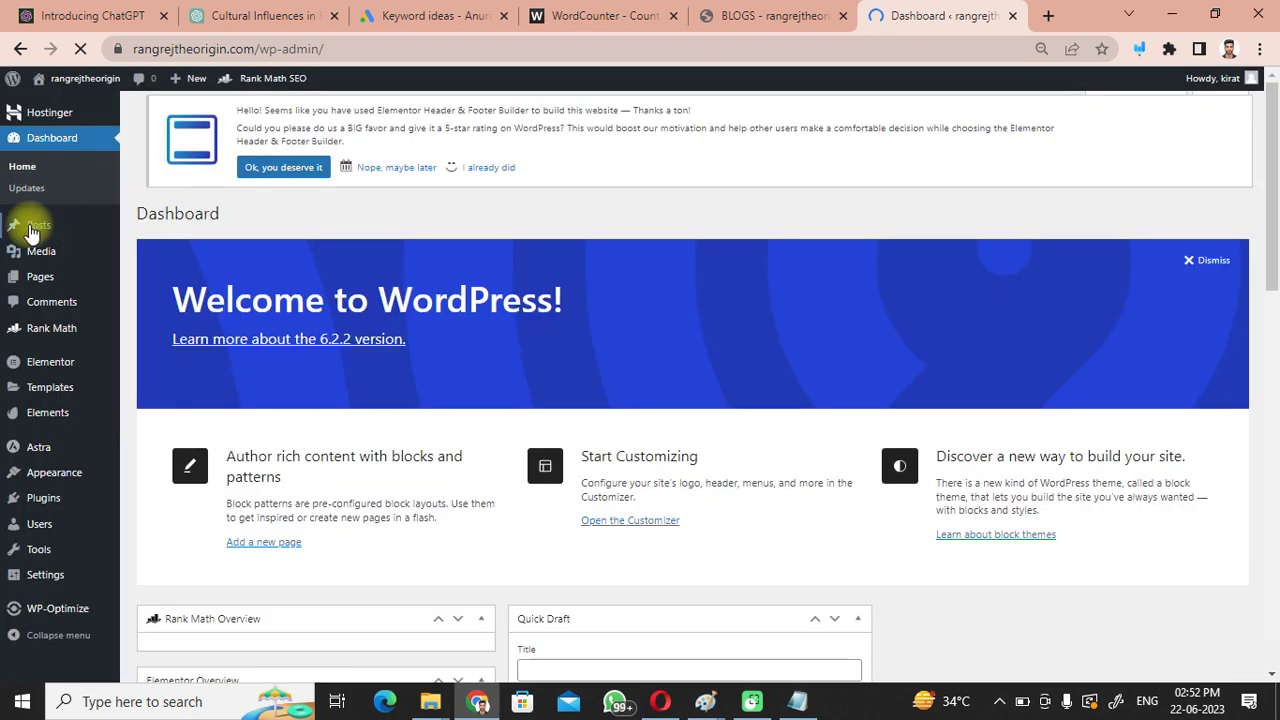
pyautogui.moveTo(32, 232)
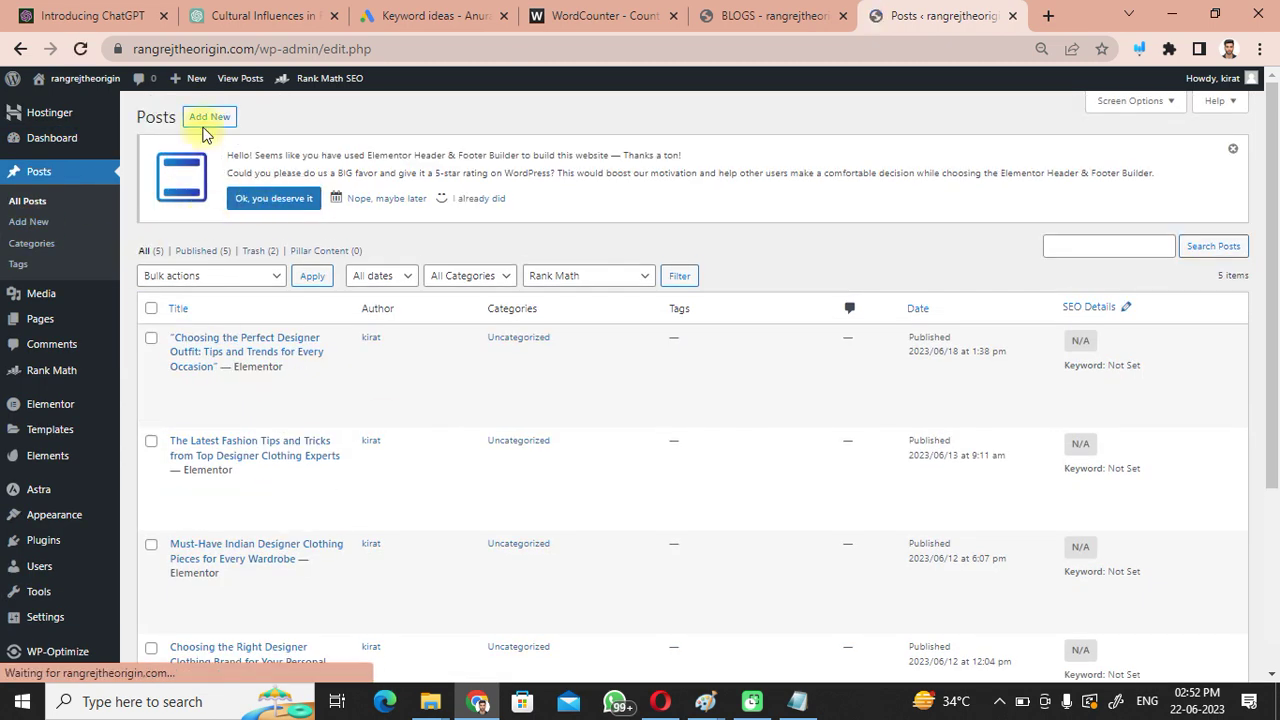
pyautogui.click(211, 119)
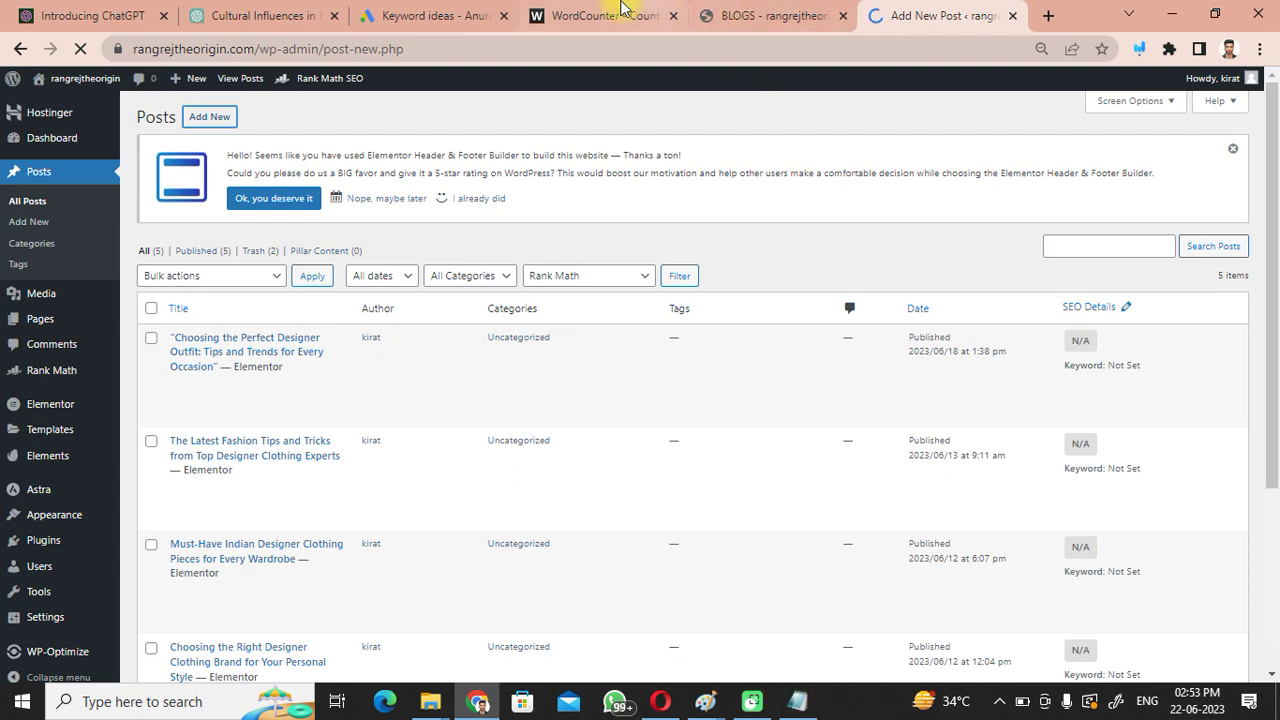
# - Copy the article title "Exploring Cultural Influences in Ethnic Wear Fashion" from WordCounter and paste it as the new WordPress post's title
pyautogui.click(655, 13)
pyautogui.moveTo(1275, 213); pyautogui.dragTo(1275, 177)
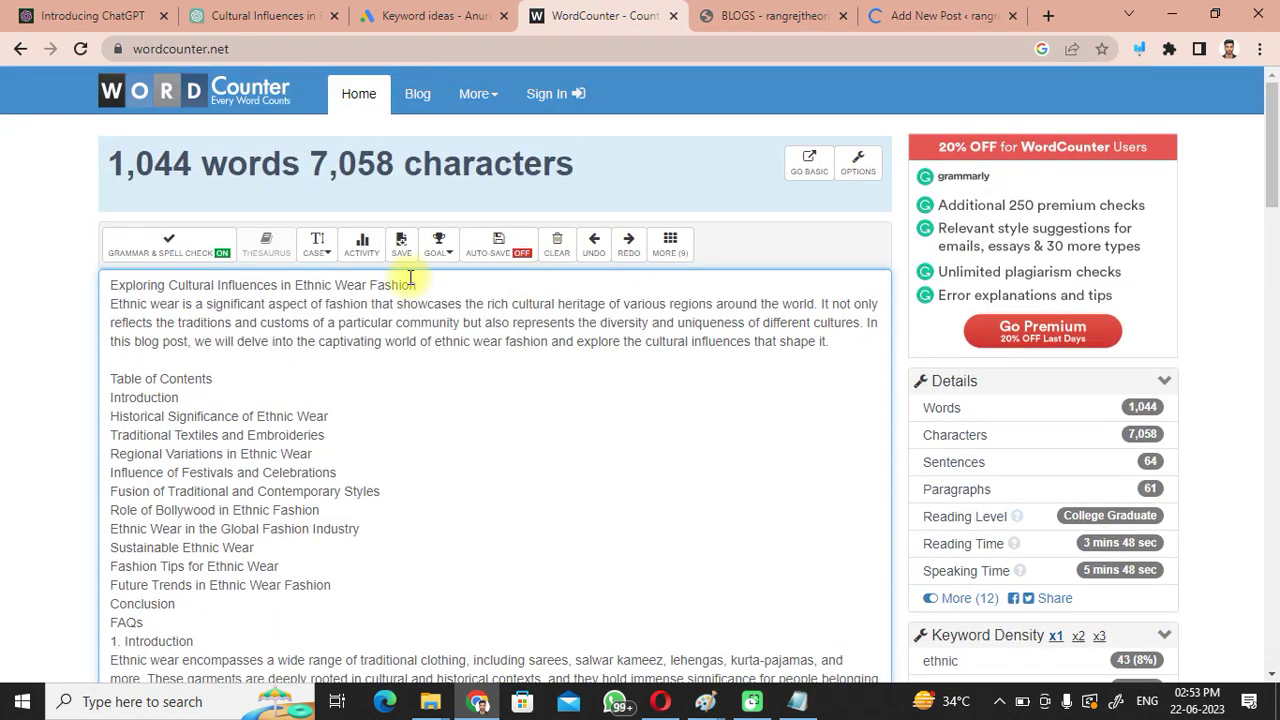
pyautogui.moveTo(436, 290); pyautogui.dragTo(109, 285)
pyautogui.hotkey('ctrl', 'c')
pyautogui.click(893, 12)
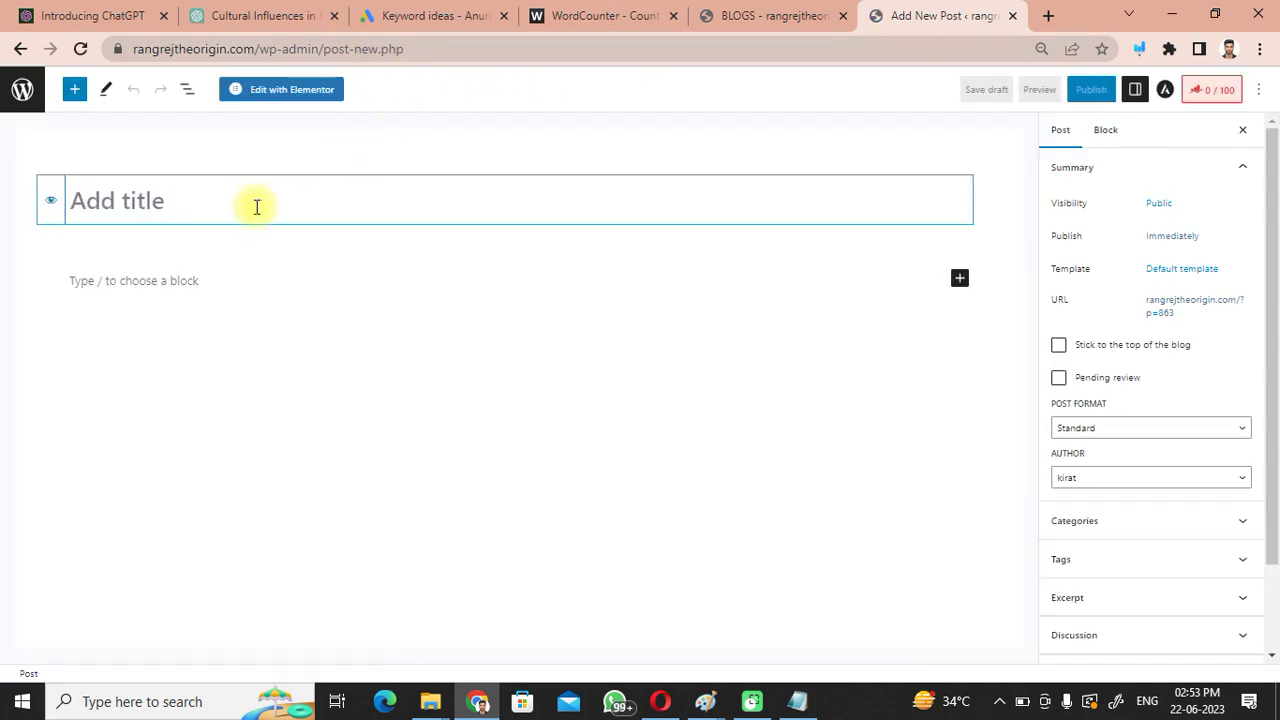
pyautogui.hotkey('ctrl', 'v')
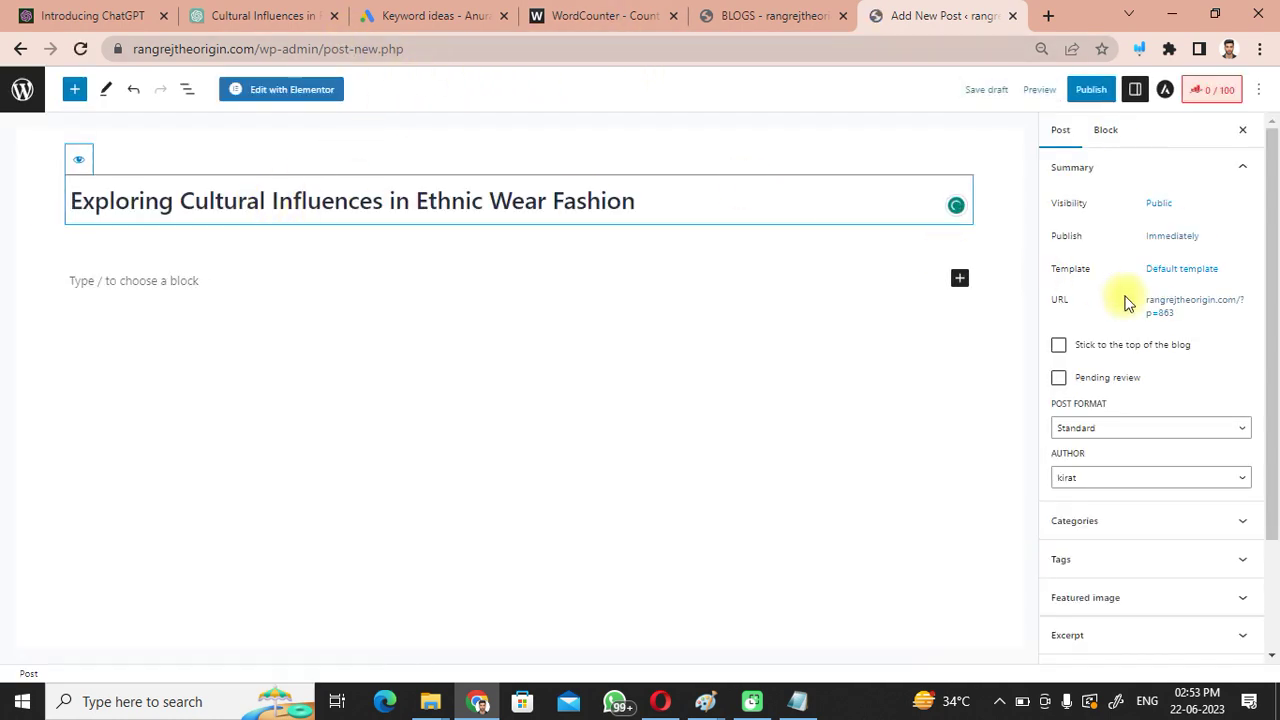
# - Set the post's template to Elementor Full Width and publish the post
pyautogui.click(1180, 270)
pyautogui.click(1125, 382)
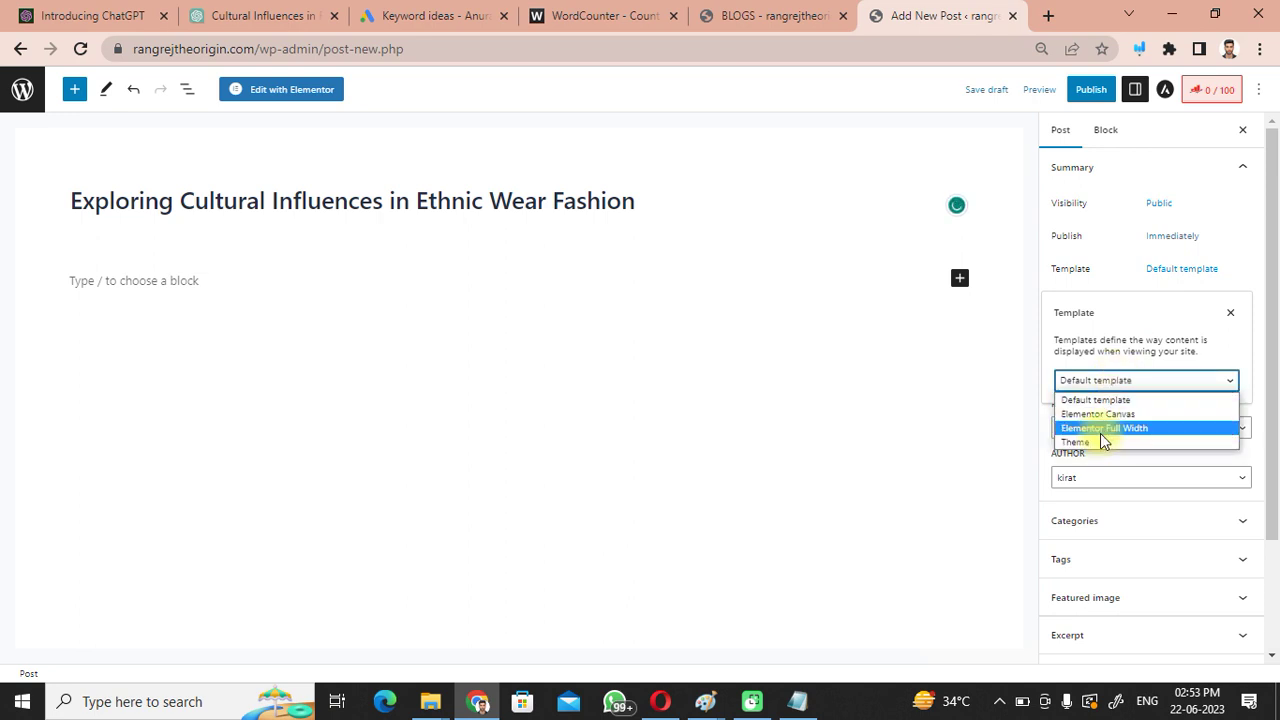
pyautogui.click(1104, 428)
pyautogui.click(1085, 108)
pyautogui.click(1085, 100)
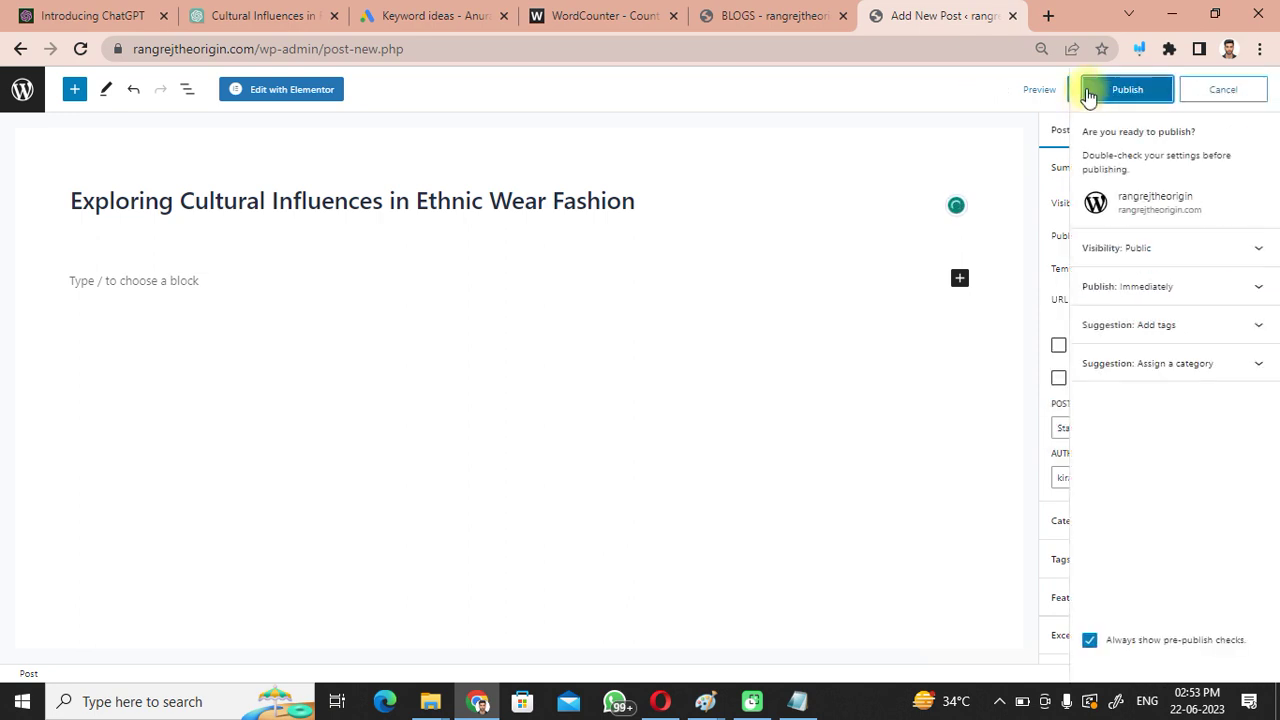
pyautogui.click(1088, 95)
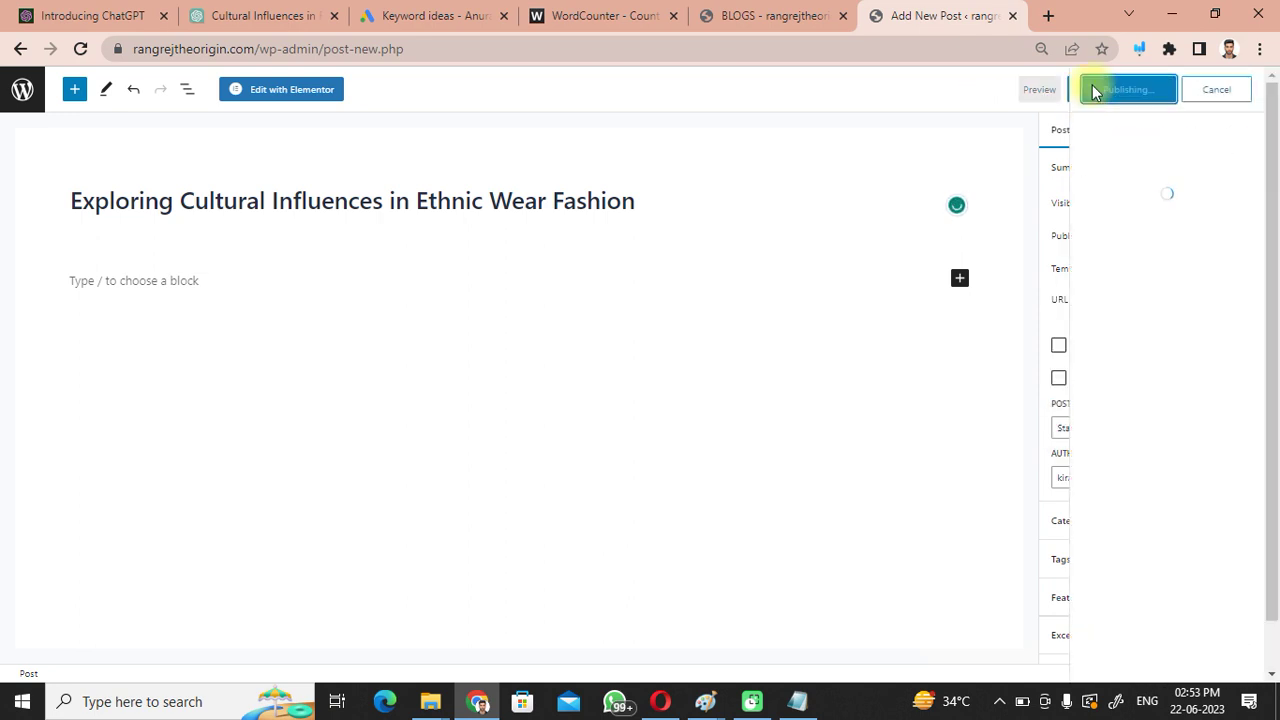
# - Open the post in the Elementor editor and add a single-column section
pyautogui.click(299, 104)
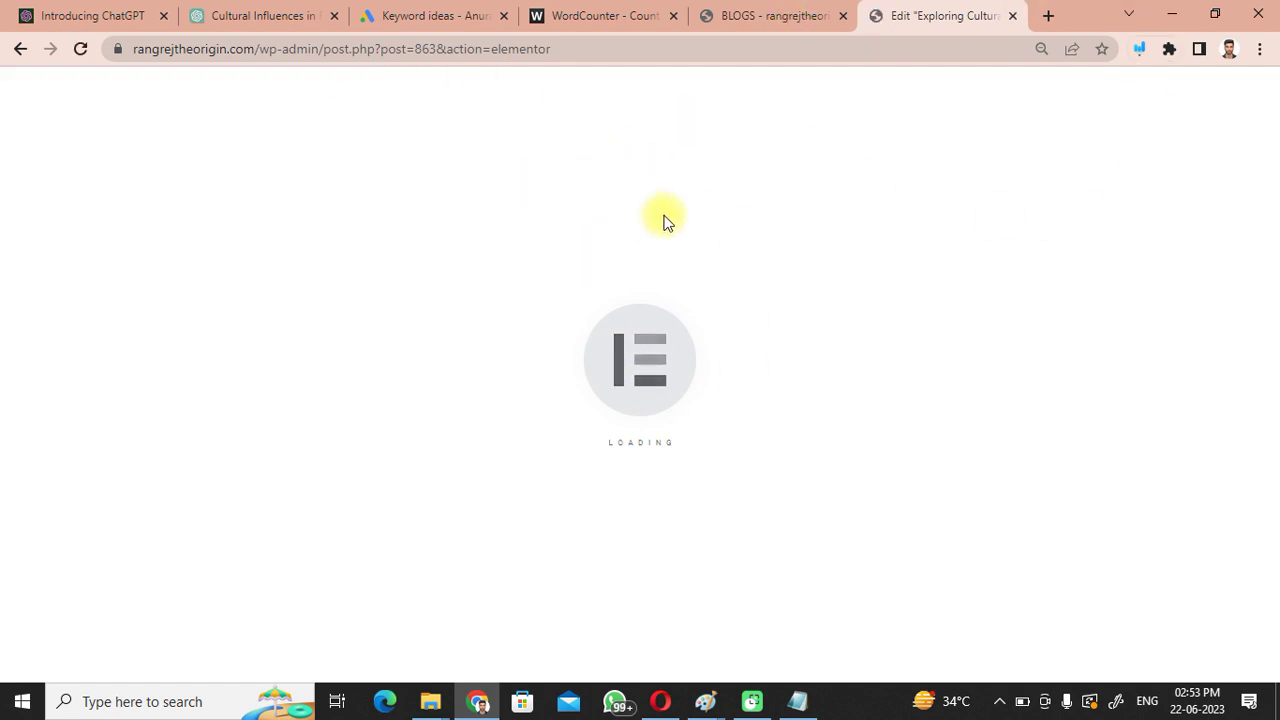
pyautogui.click(716, 308)
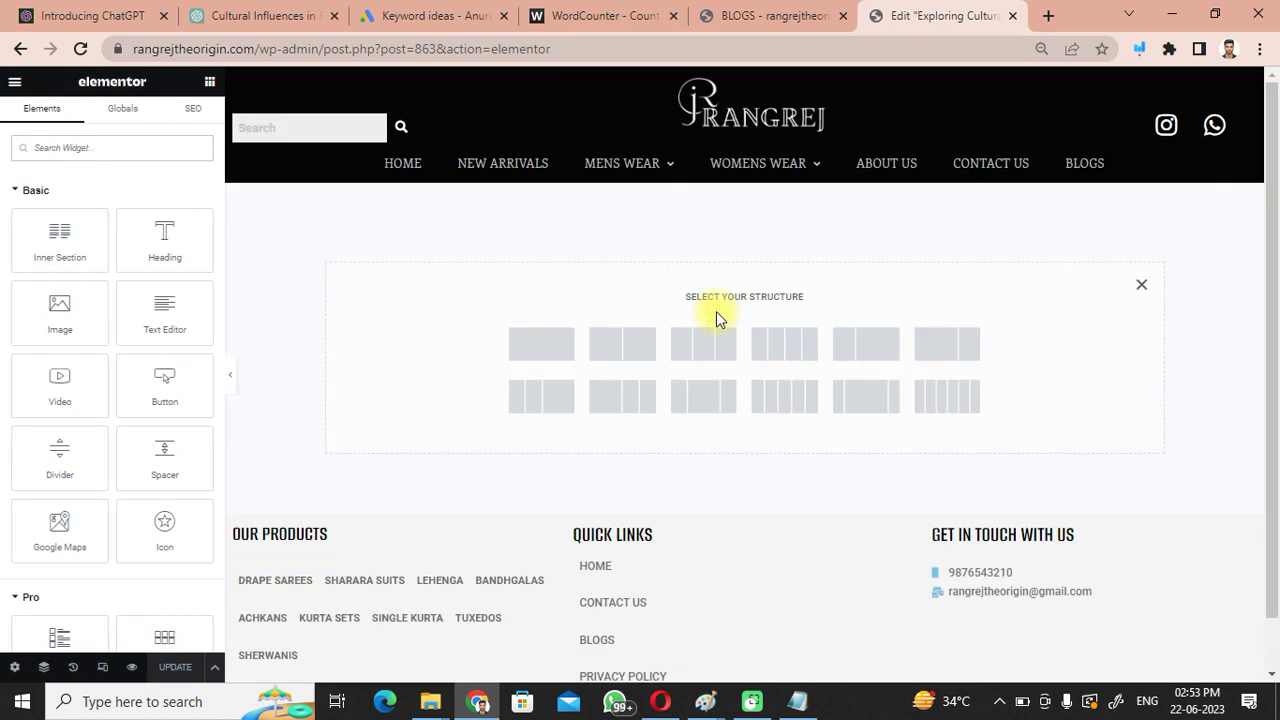
pyautogui.click(560, 350)
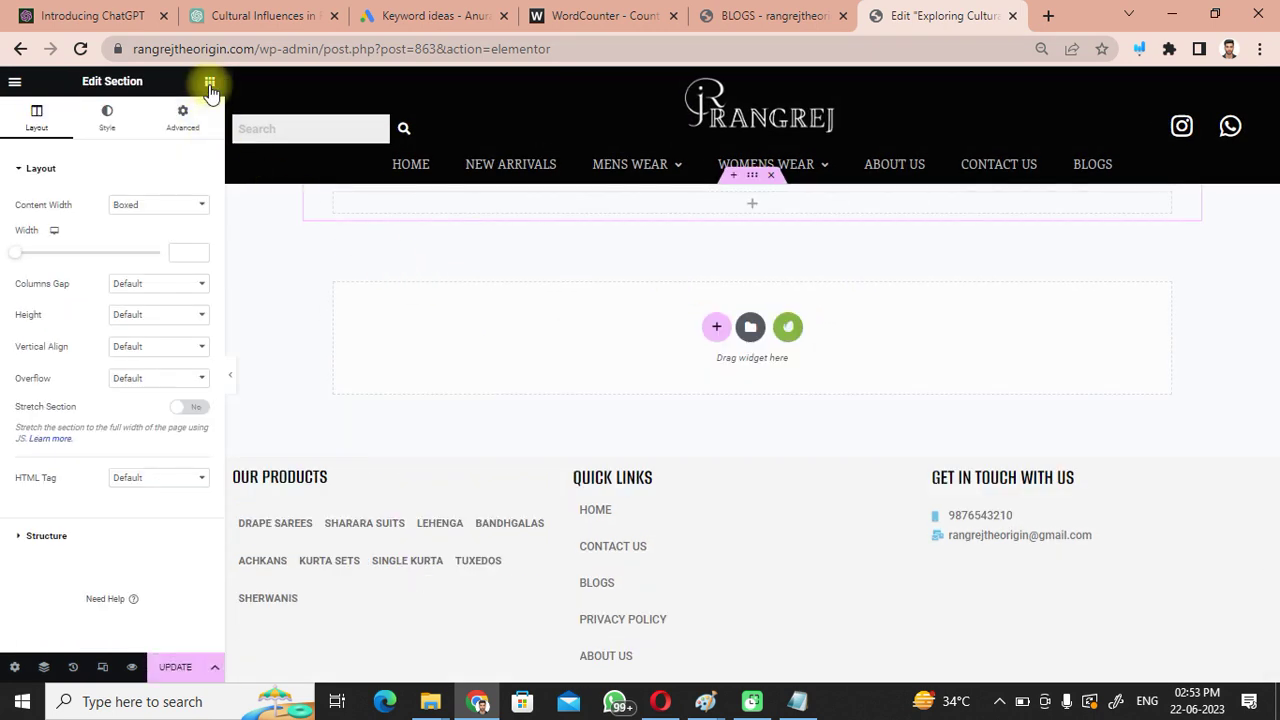
# - Add a Heading widget to the section with the text "Exploring Cultural Influences in Ethnic Wear Fashion" and center it
pyautogui.click(210, 84)
pyautogui.moveTo(186, 251); pyautogui.dragTo(759, 208)
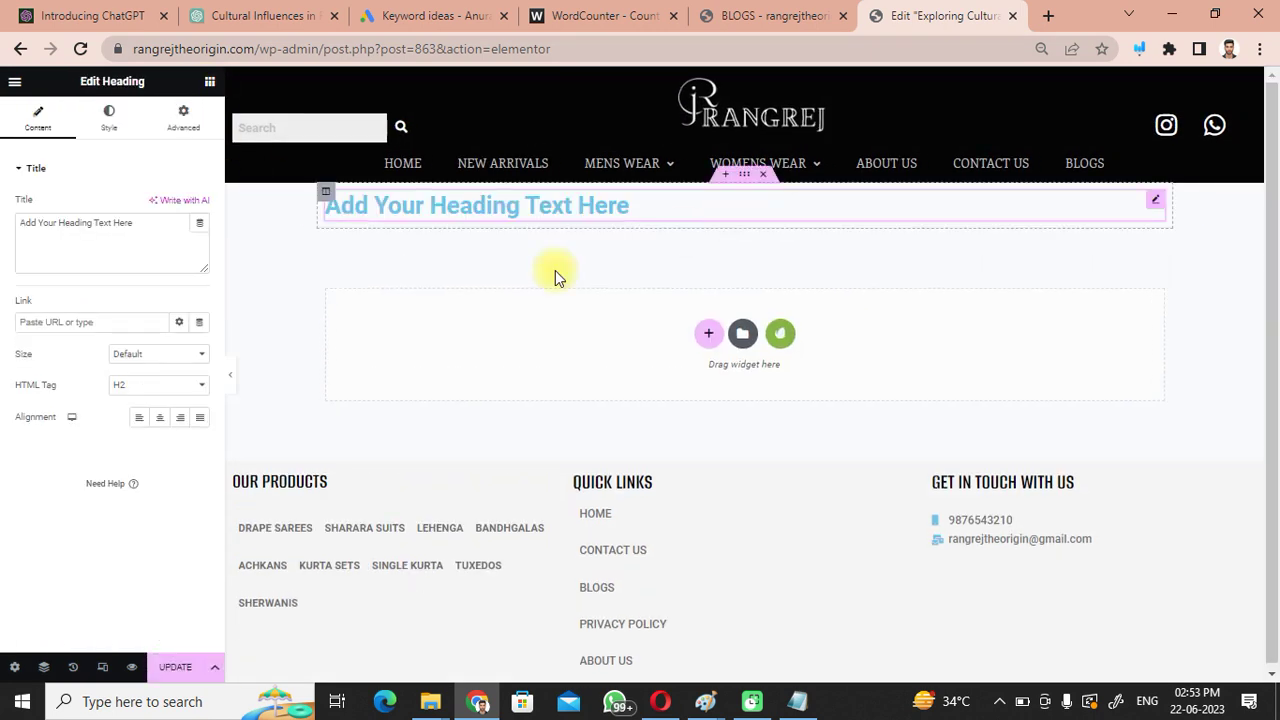
pyautogui.press('BackSpace')
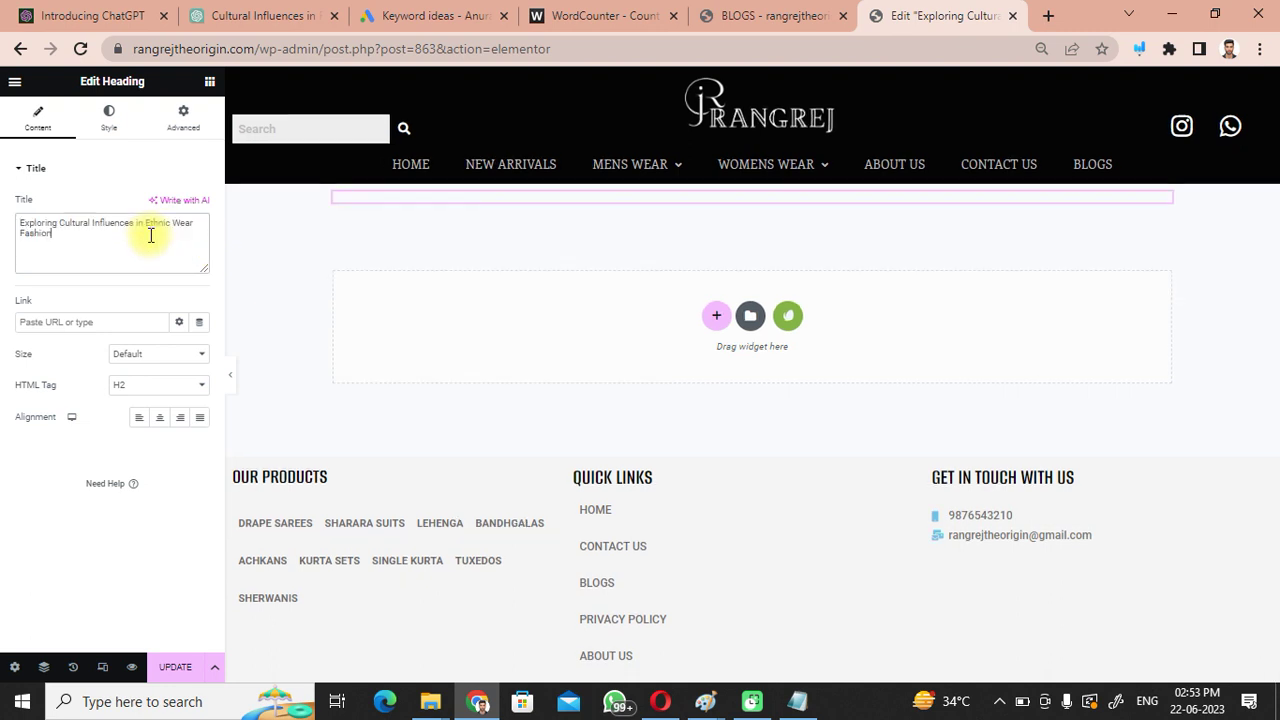
pyautogui.click(159, 417)
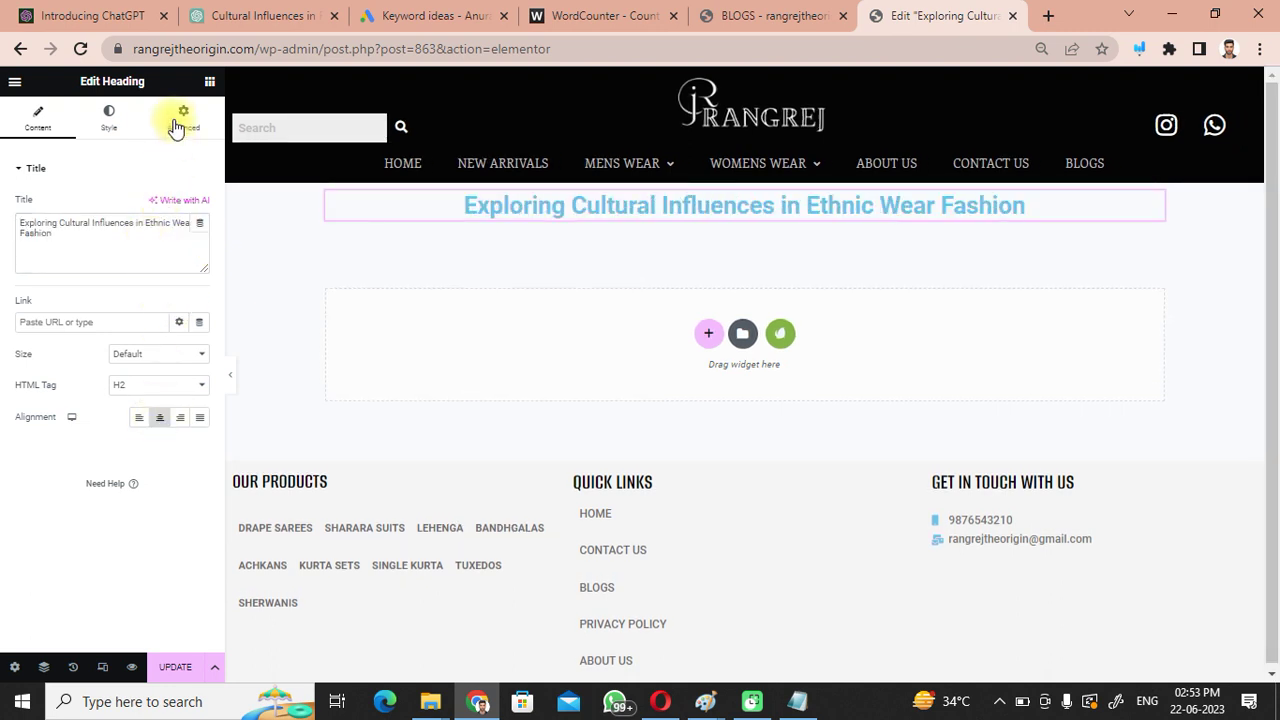
# - Add a single-column section below the heading and place an Image widget in it
pyautogui.click(642, 343)
pyautogui.click(705, 335)
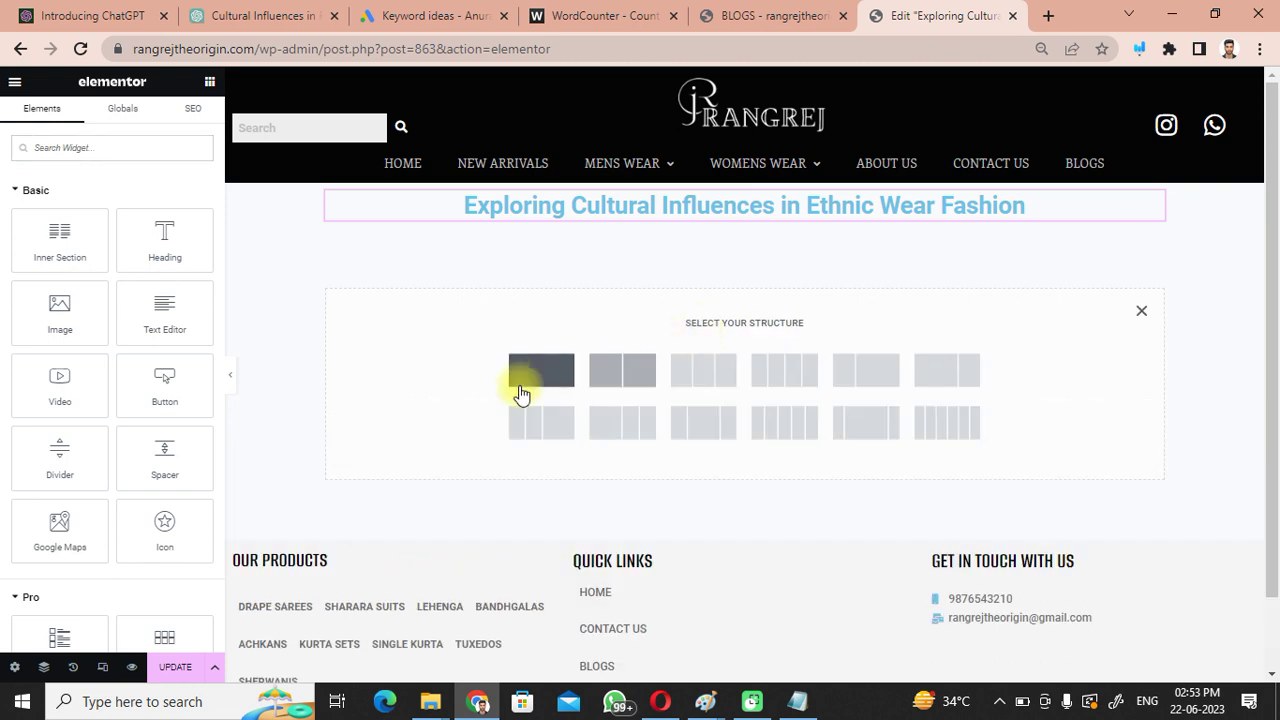
pyautogui.click(518, 386)
pyautogui.click(209, 82)
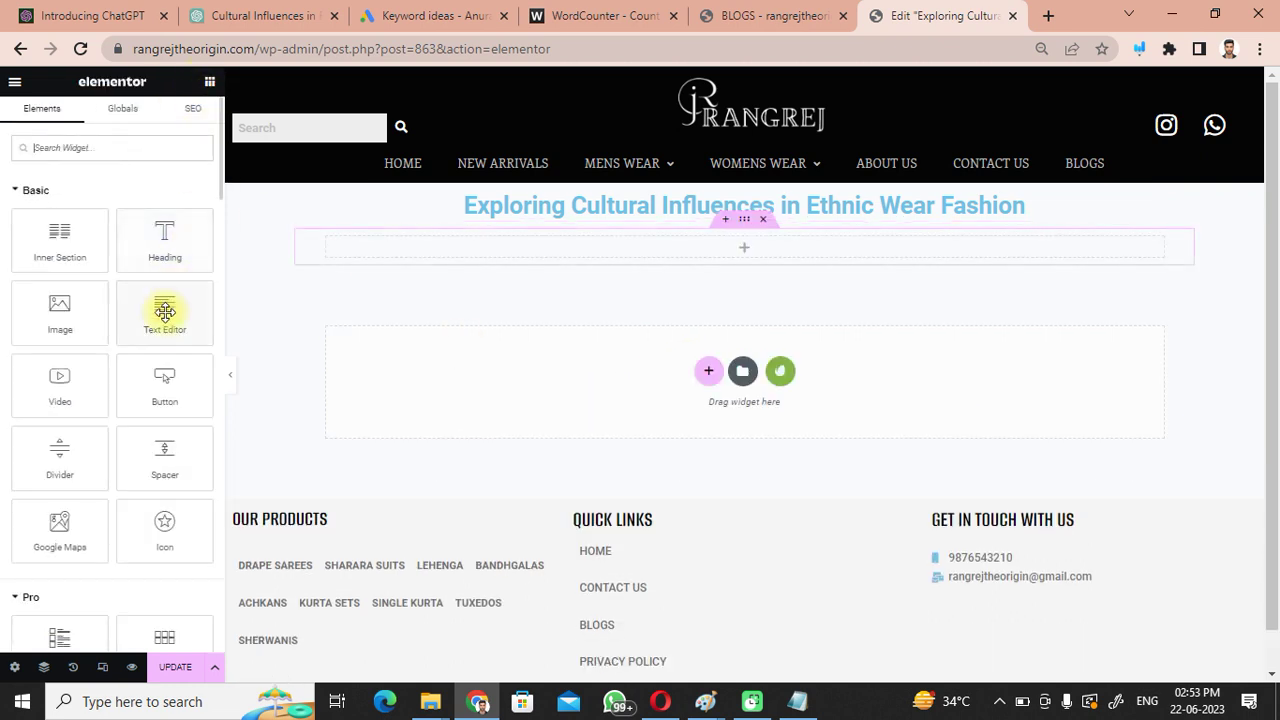
pyautogui.moveTo(57, 309); pyautogui.dragTo(757, 239)
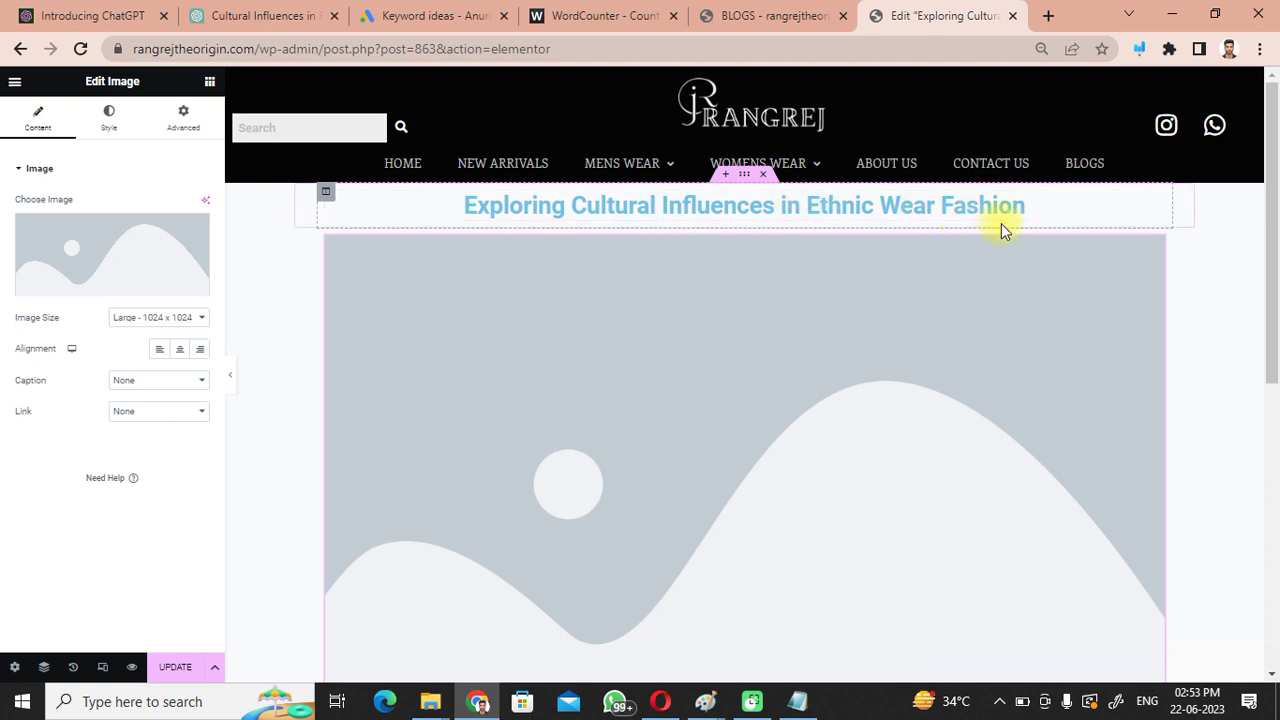
# - Add another single-column section below the image and place a Text Editor widget in it
pyautogui.click(209, 83)
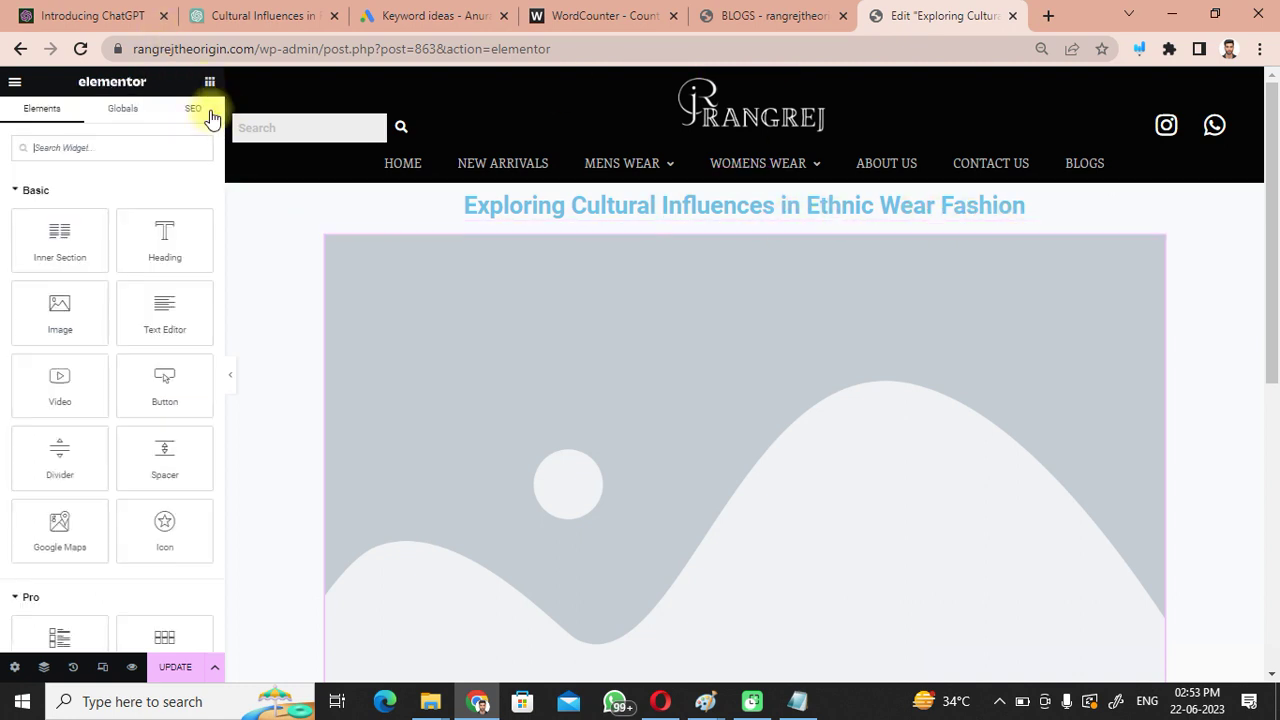
pyautogui.moveTo(1272, 357); pyautogui.dragTo(1274, 557)
pyautogui.click(710, 497)
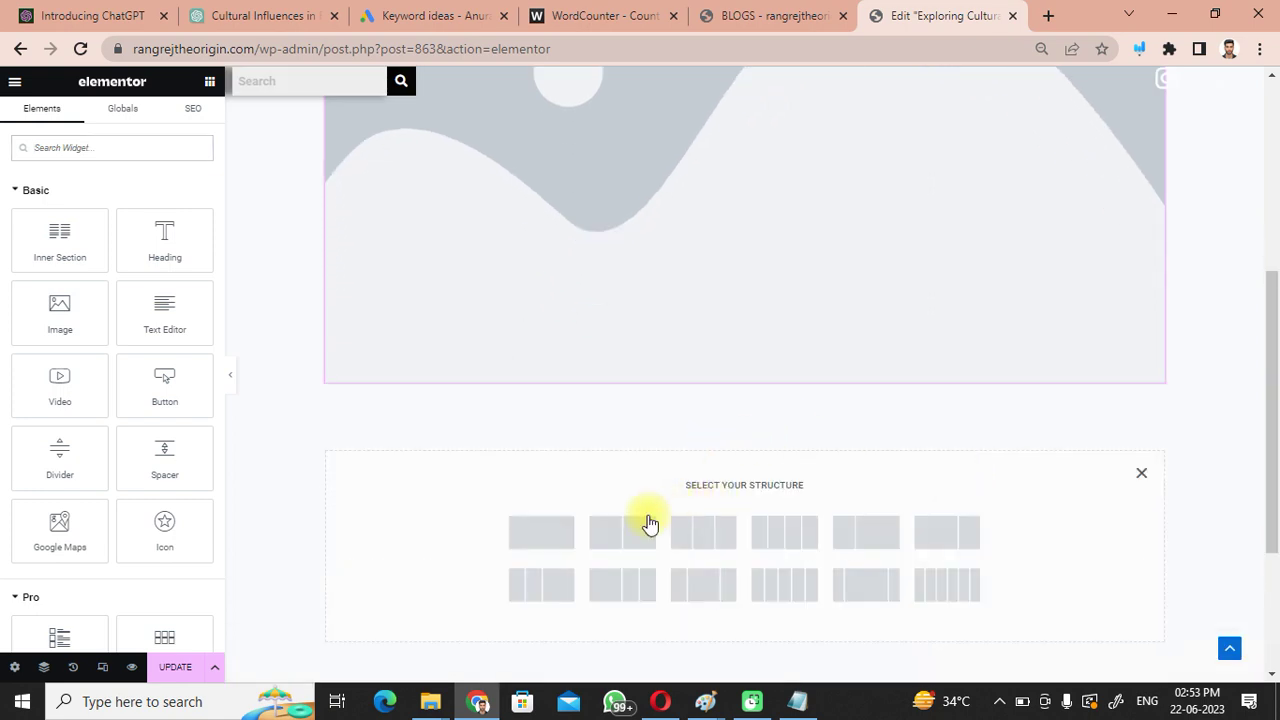
pyautogui.click(535, 553)
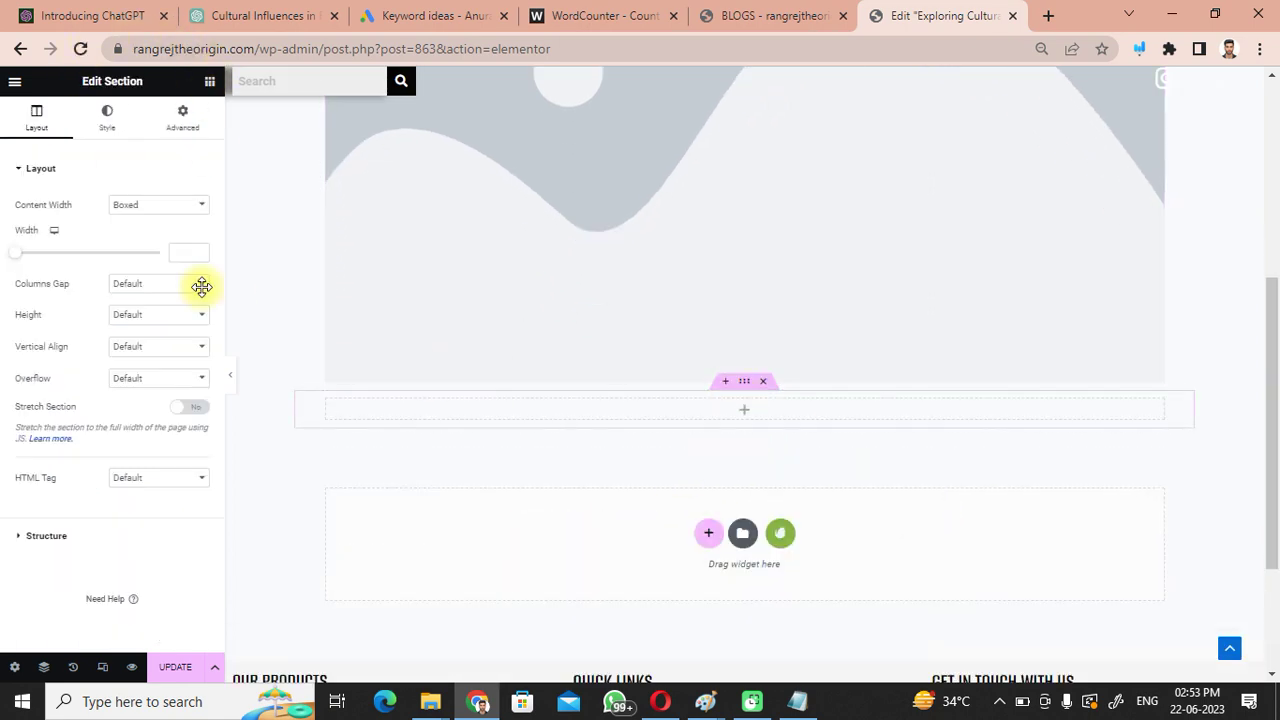
pyautogui.moveTo(165, 332); pyautogui.dragTo(492, 449)
pyautogui.moveTo(523, 413); pyautogui.dragTo(528, 414)
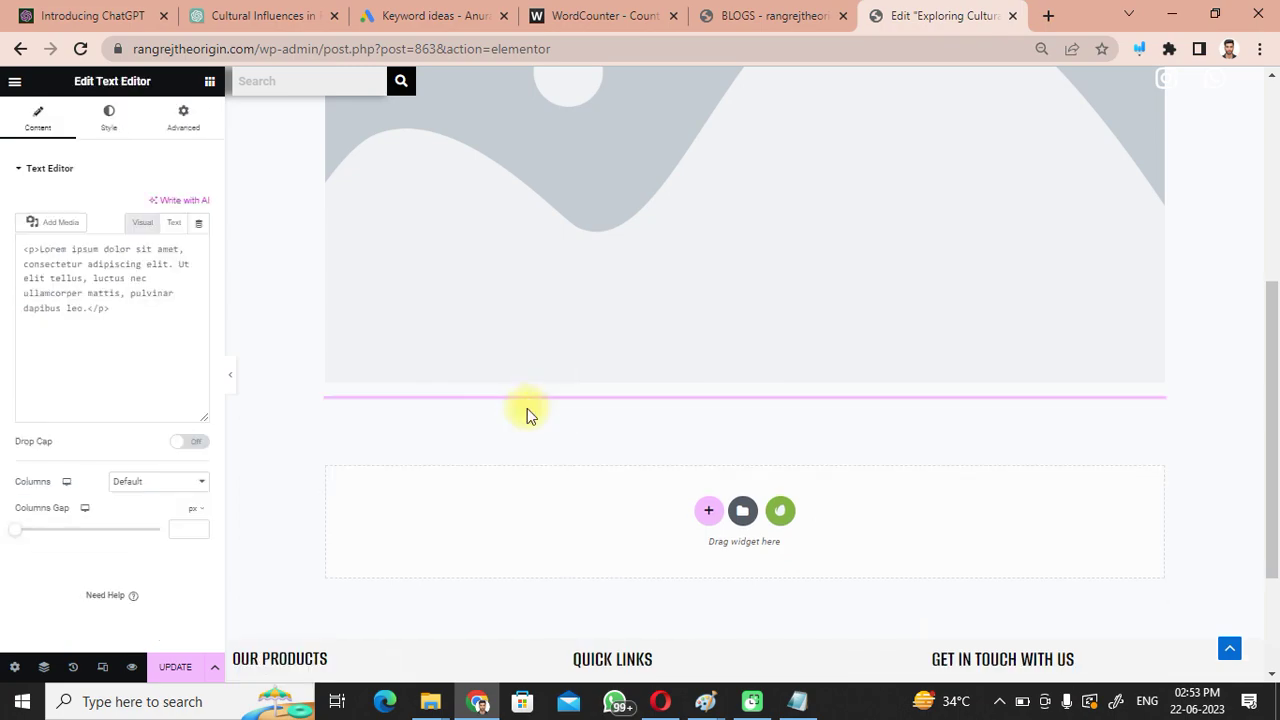
# - Copy the article body from the opening paragraph through the Conclusion in WordCounter and replace the Text Editor widget's placeholder text with it
pyautogui.click(575, 8)
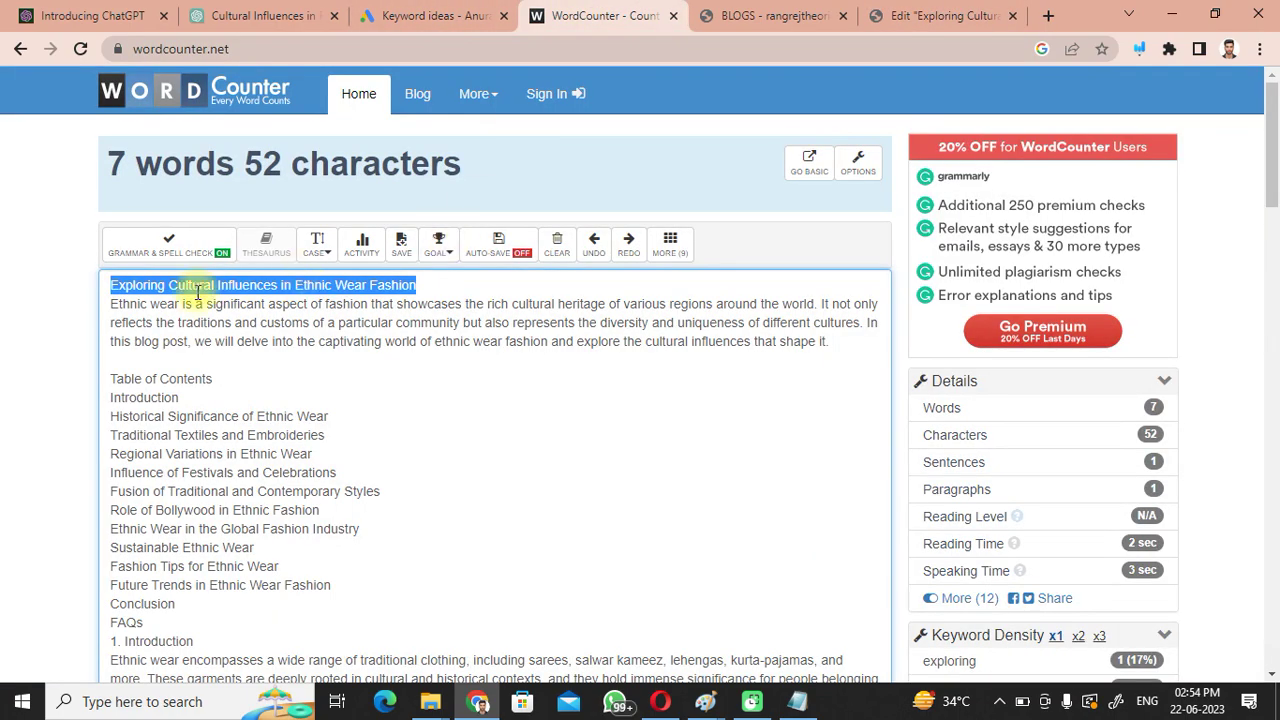
pyautogui.click(114, 314)
pyautogui.moveTo(106, 303); pyautogui.dragTo(746, 270)
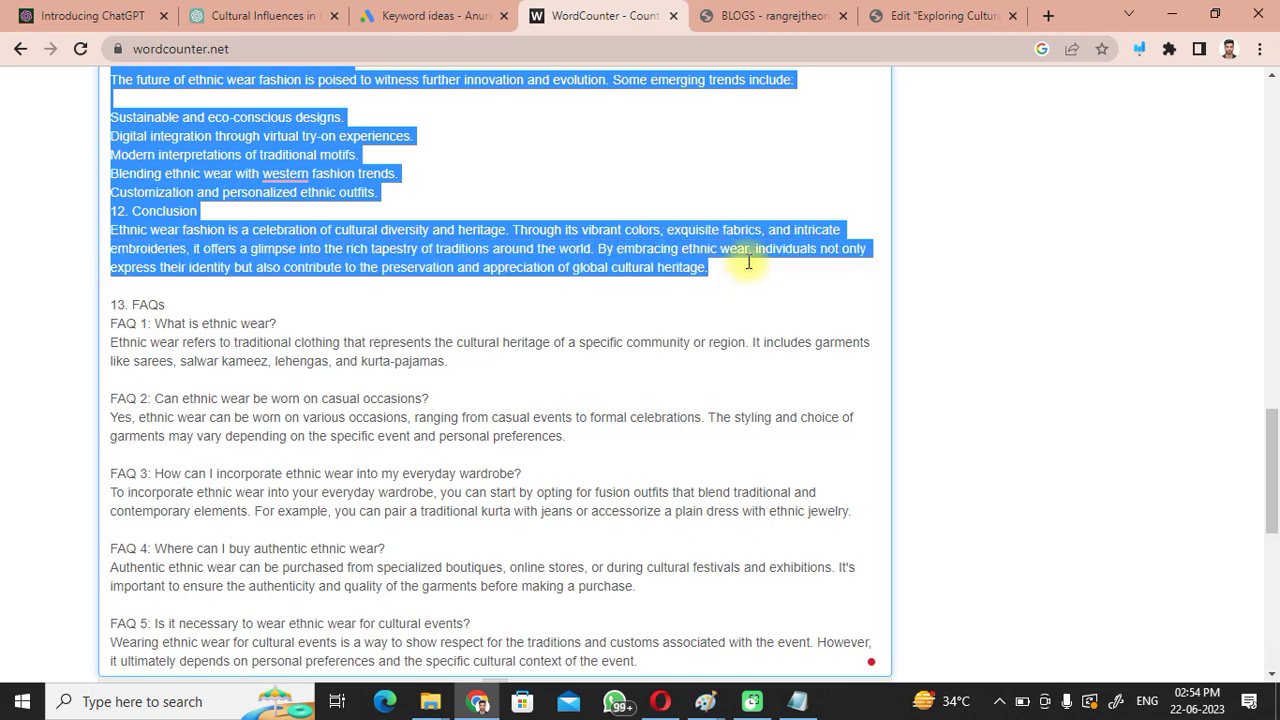
pyautogui.click(770, 15)
pyautogui.click(950, 15)
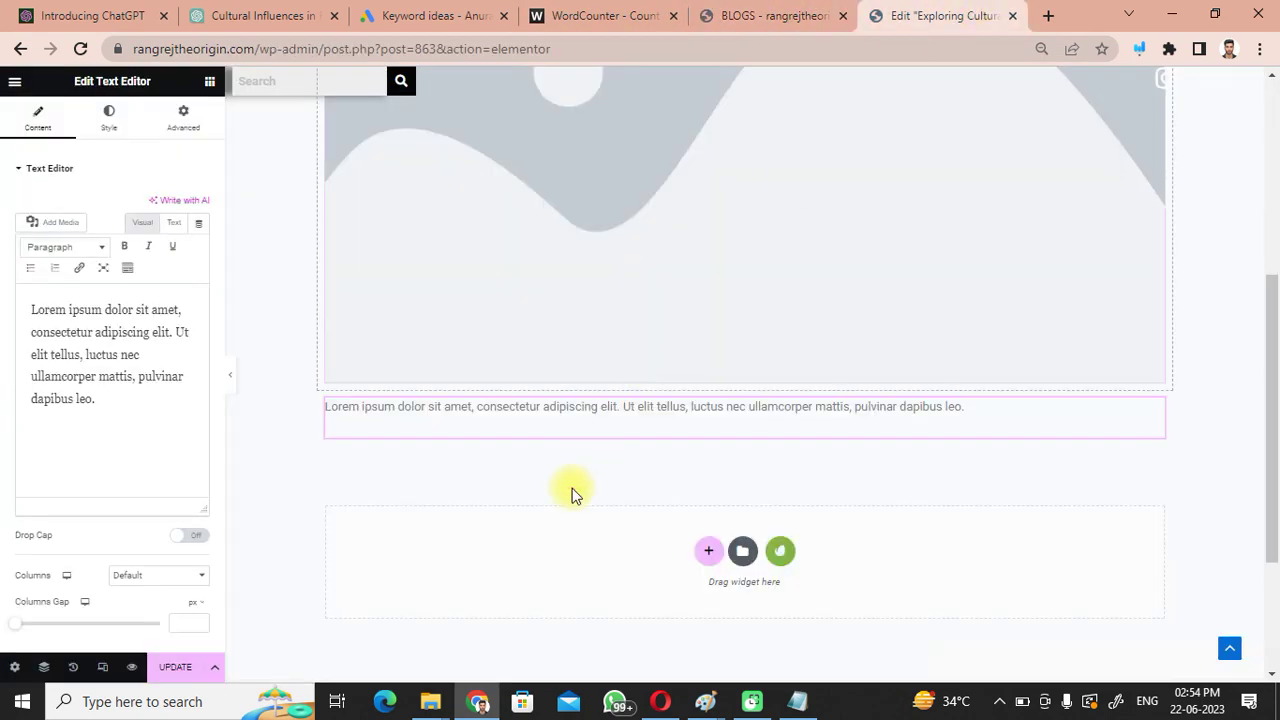
pyautogui.click(139, 418)
pyautogui.hotkey('ctrl', 'a')
pyautogui.hotkey('ctrl', 'v')
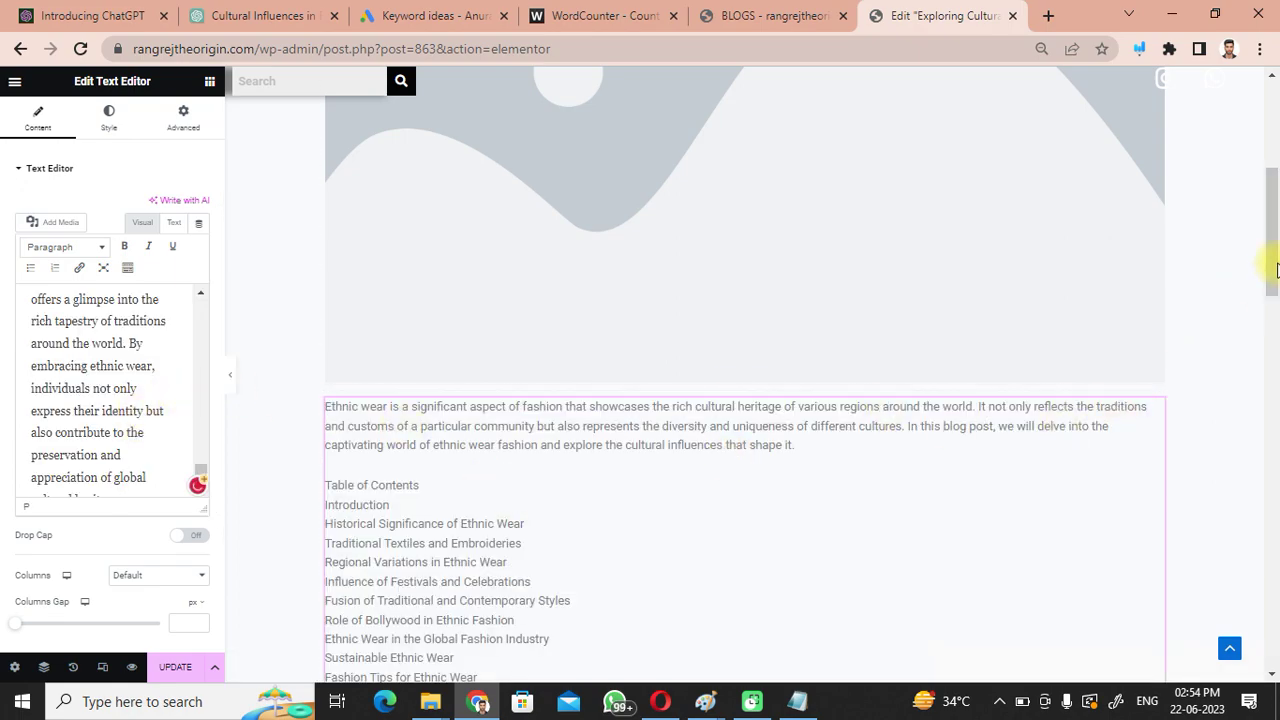
# - Insert a blank line between "FAQs" and "1. Introduction" in the article text and update the post
pyautogui.moveTo(1270, 266); pyautogui.dragTo(1274, 308)
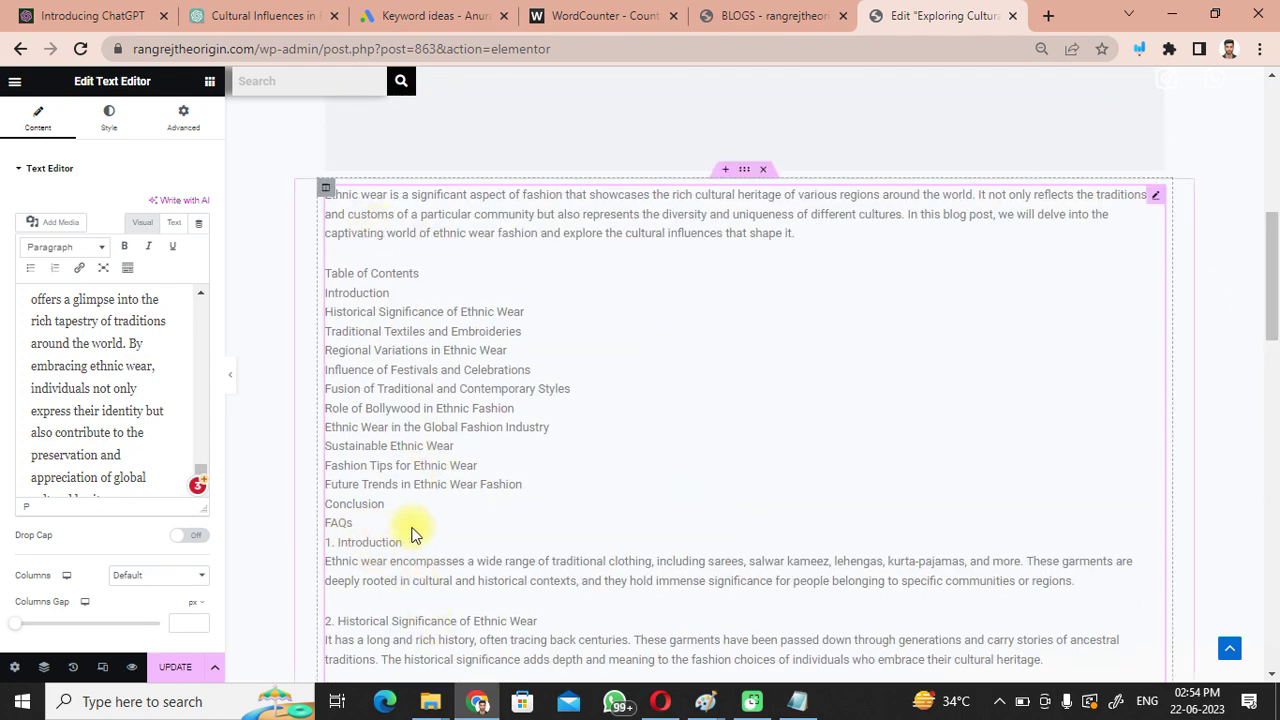
pyautogui.click(380, 528)
pyautogui.press('Return')
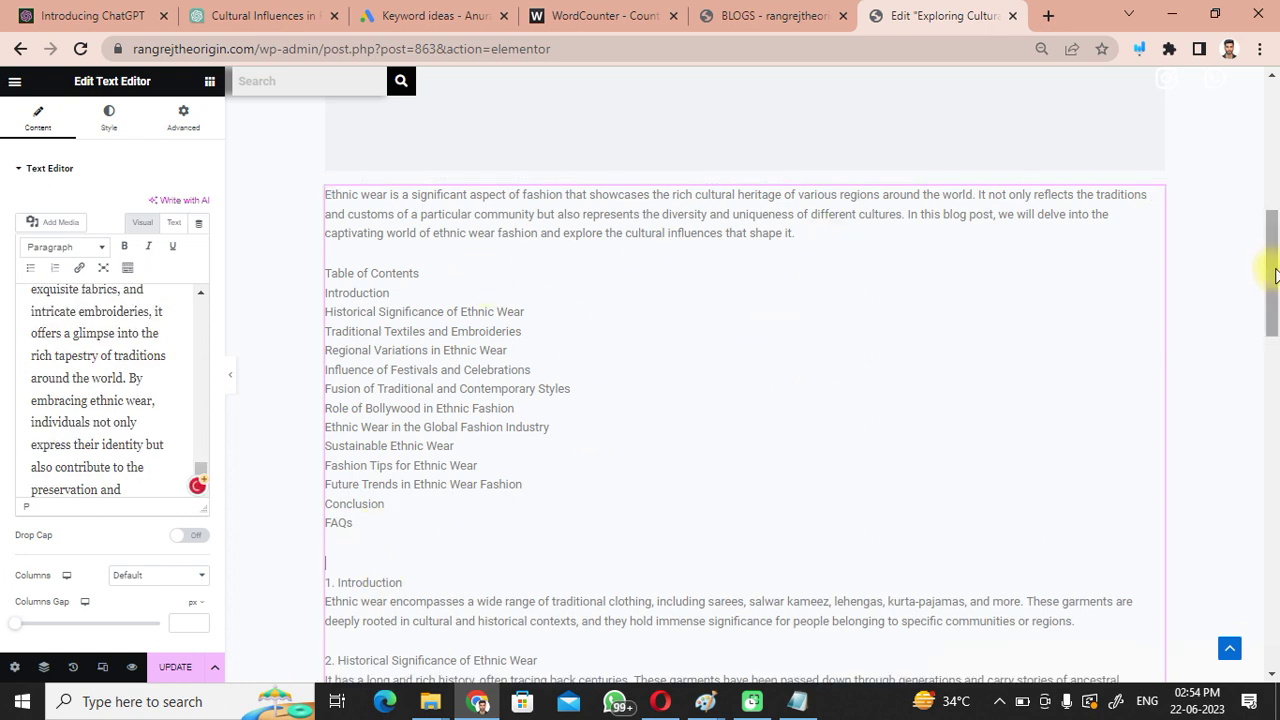
pyautogui.moveTo(1275, 270); pyautogui.dragTo(1277, 595)
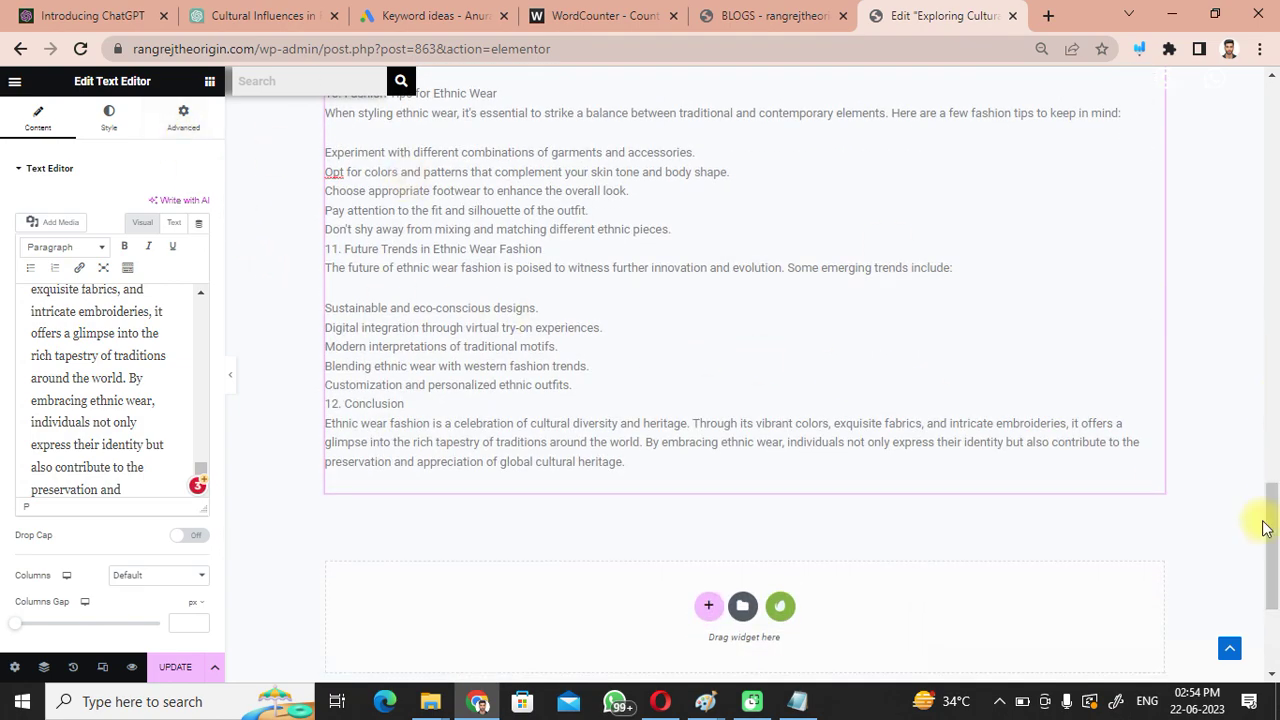
pyautogui.moveTo(1272, 535); pyautogui.dragTo(1272, 198)
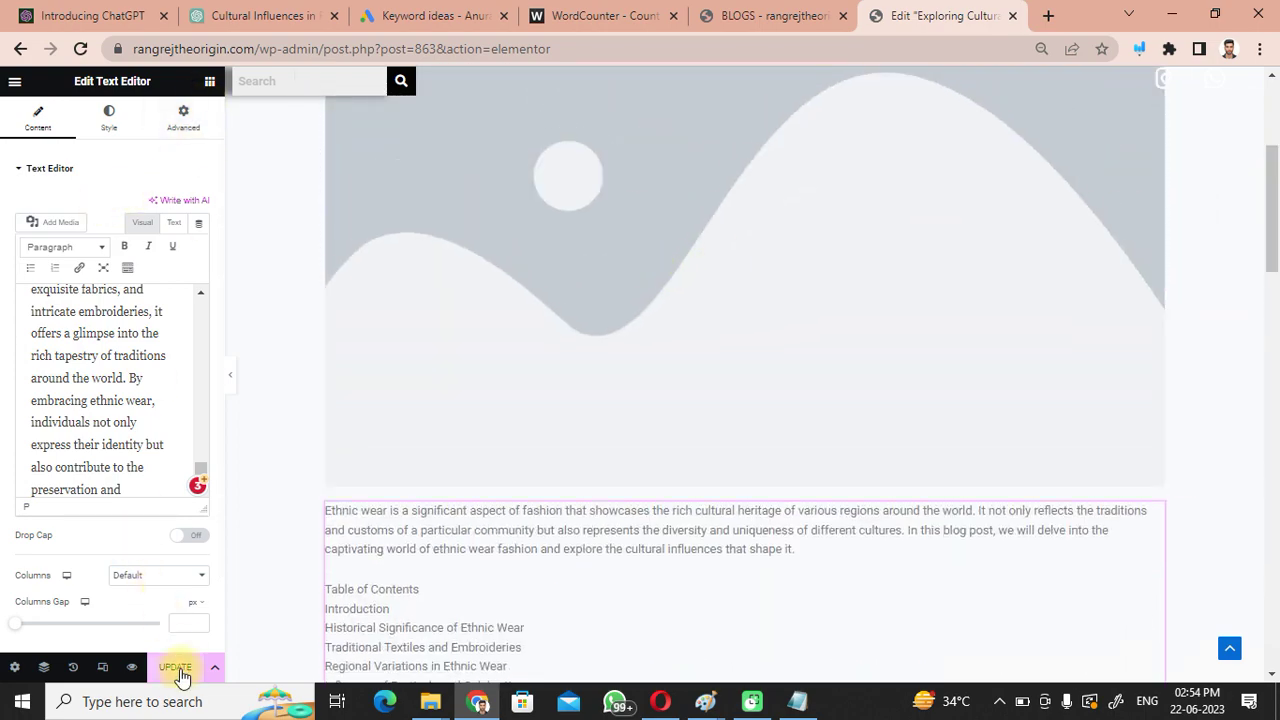
pyautogui.click(175, 667)
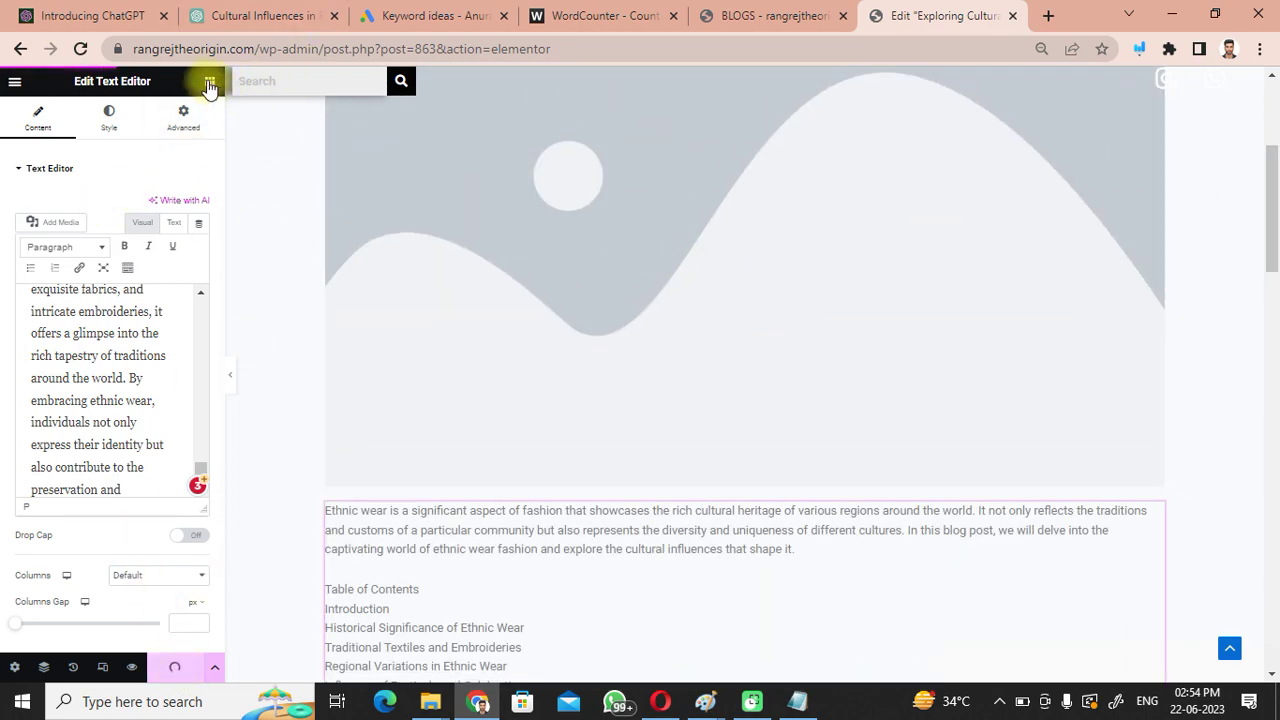
# - Set the post's SEO focus keyword to "Ethnic wear"
pyautogui.click(210, 84)
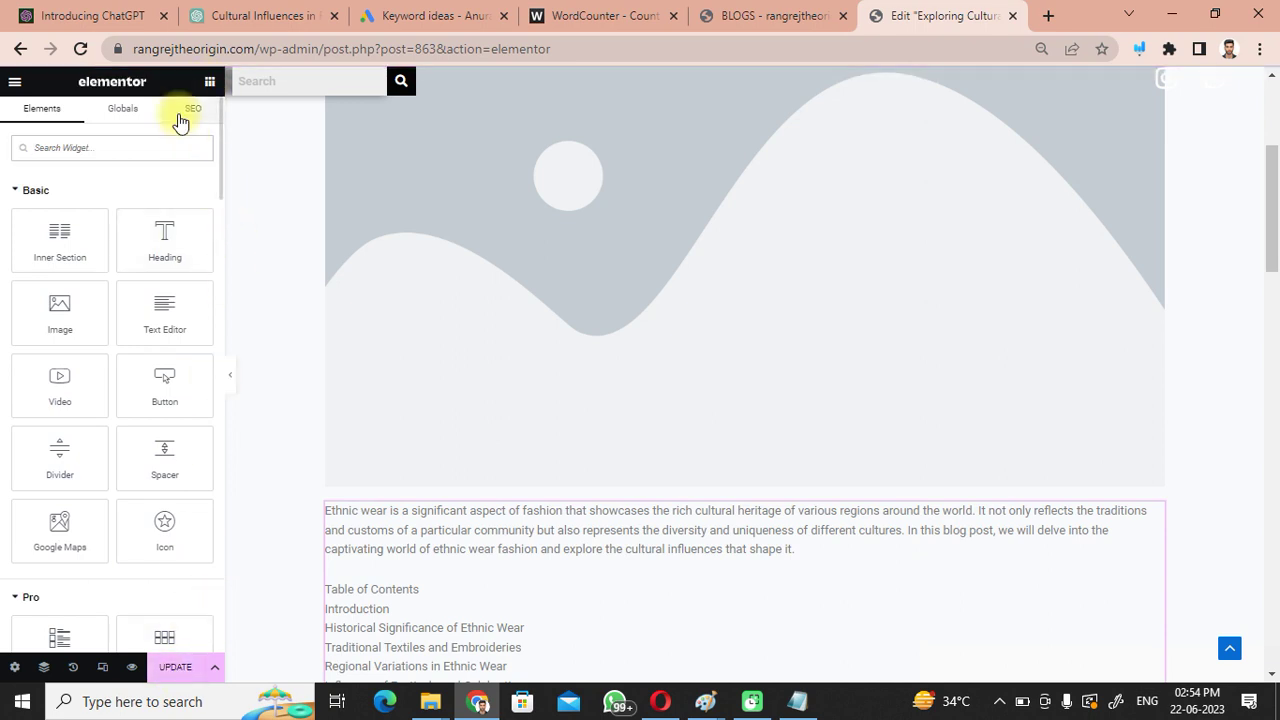
pyautogui.click(190, 110)
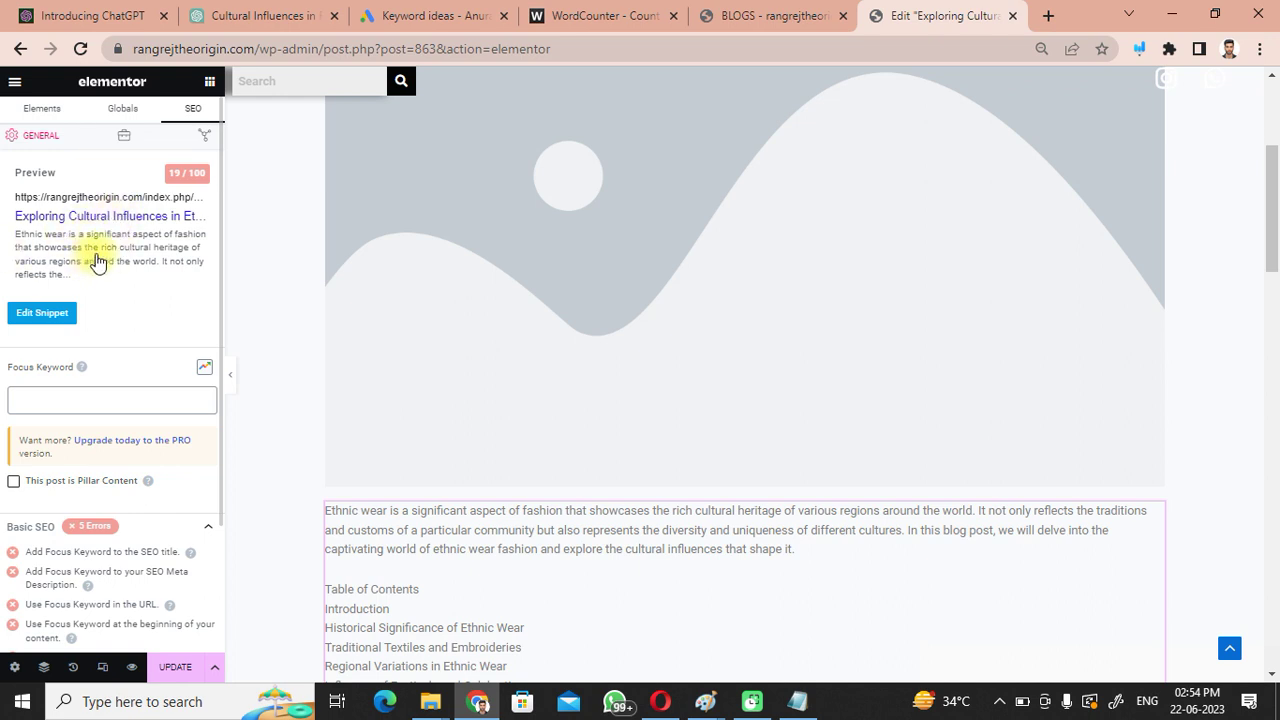
pyautogui.click(52, 402)
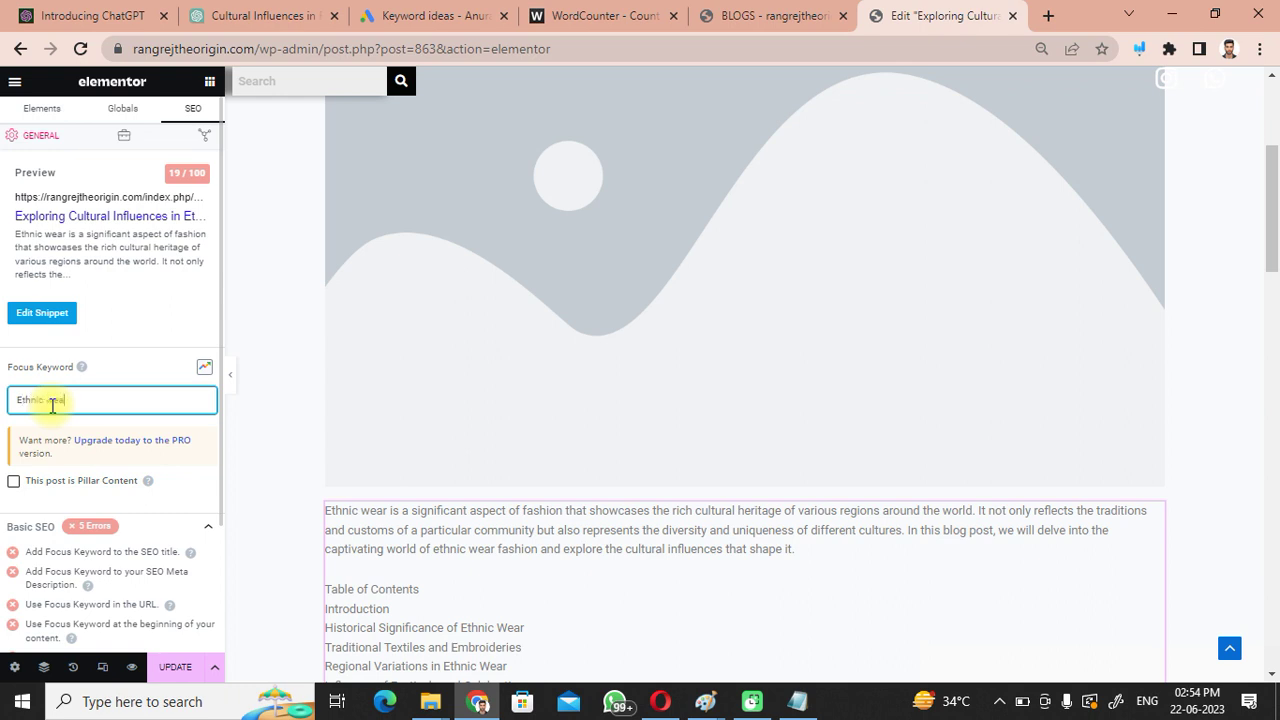
pyautogui.press('Return')
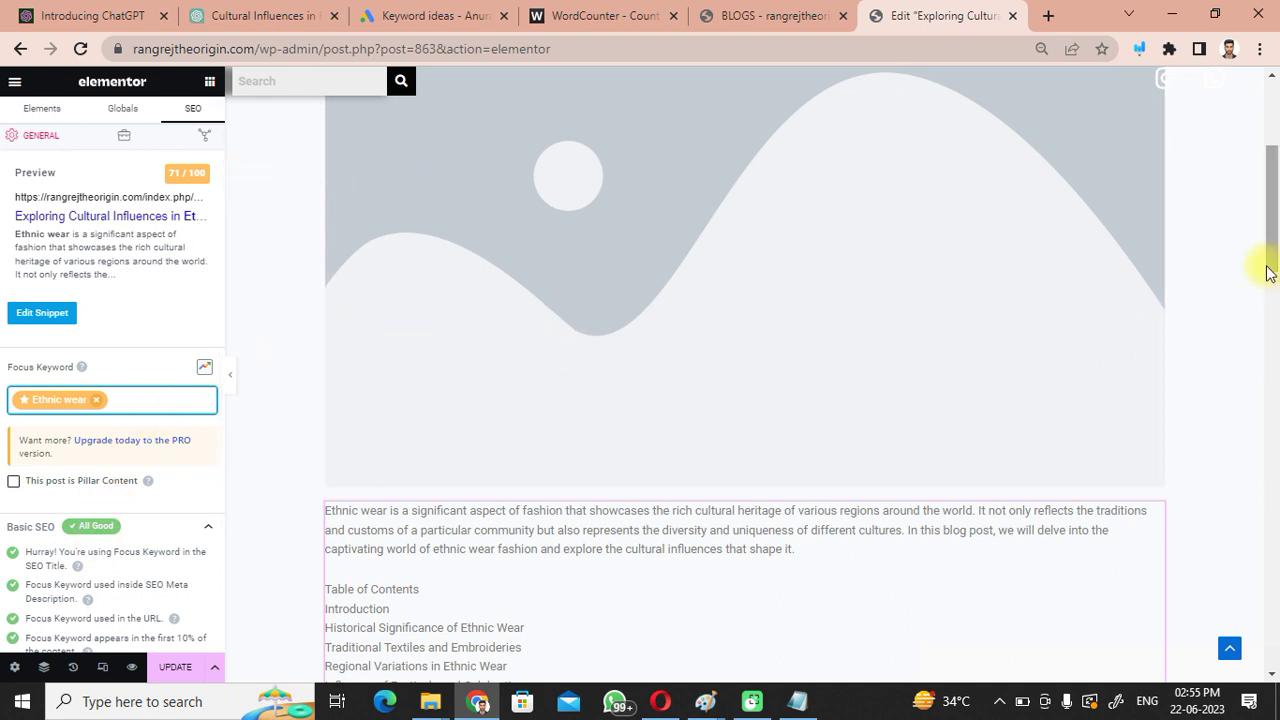
pyautogui.scroll(3, 1272, 258)
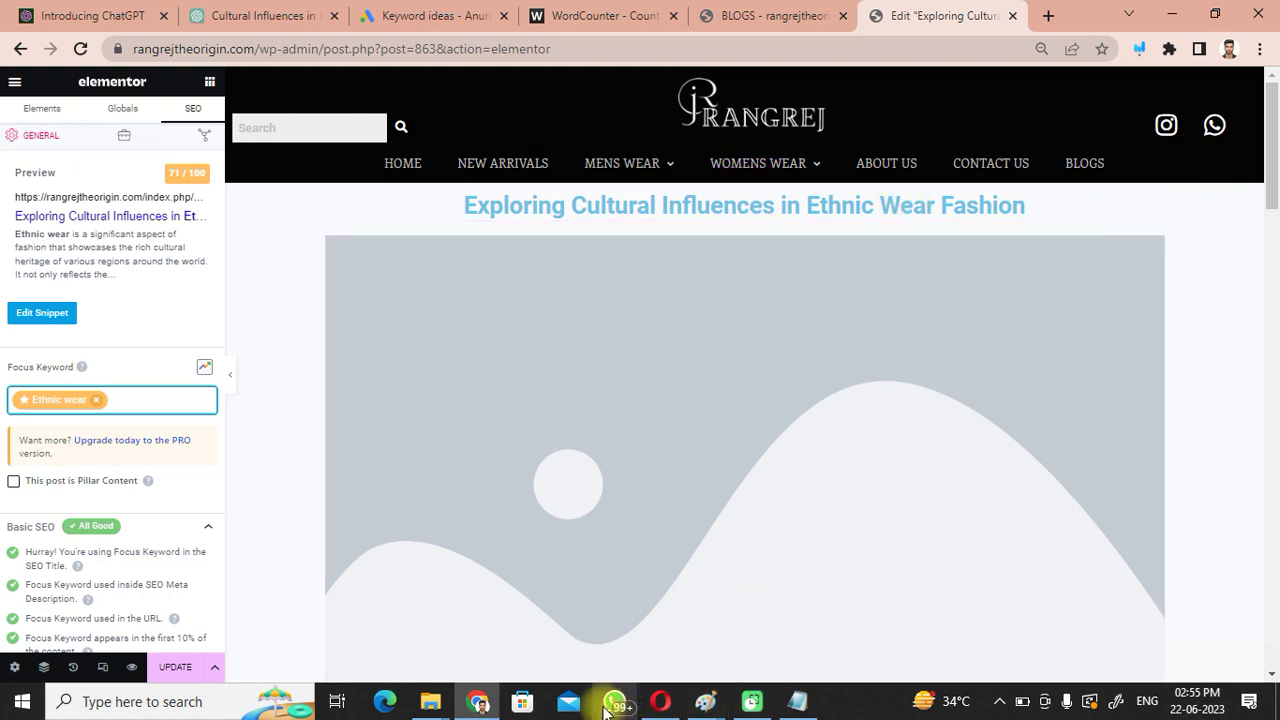
# - Switch to the on-page SEO topics drawing in Paint and outline "Blog Optimization( with chat gpt )" with a green rectangle about 443 × 37 px
pyautogui.click(705, 701)
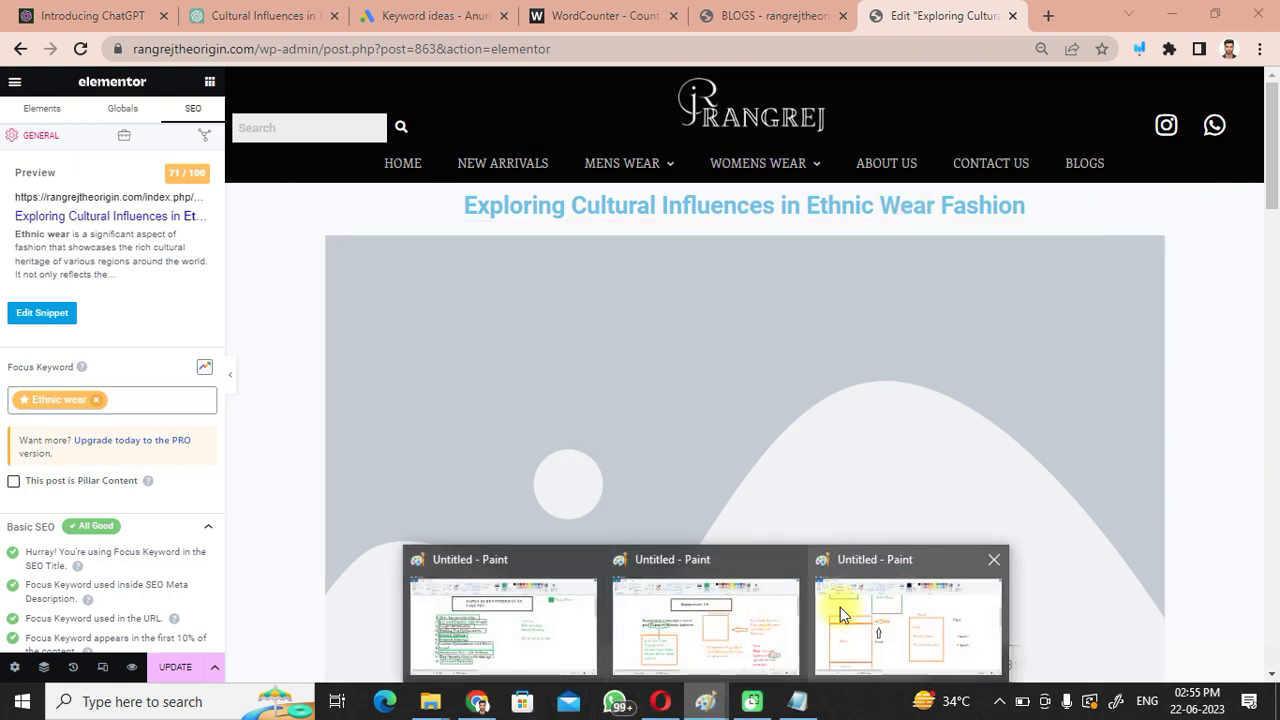
pyautogui.click(735, 645)
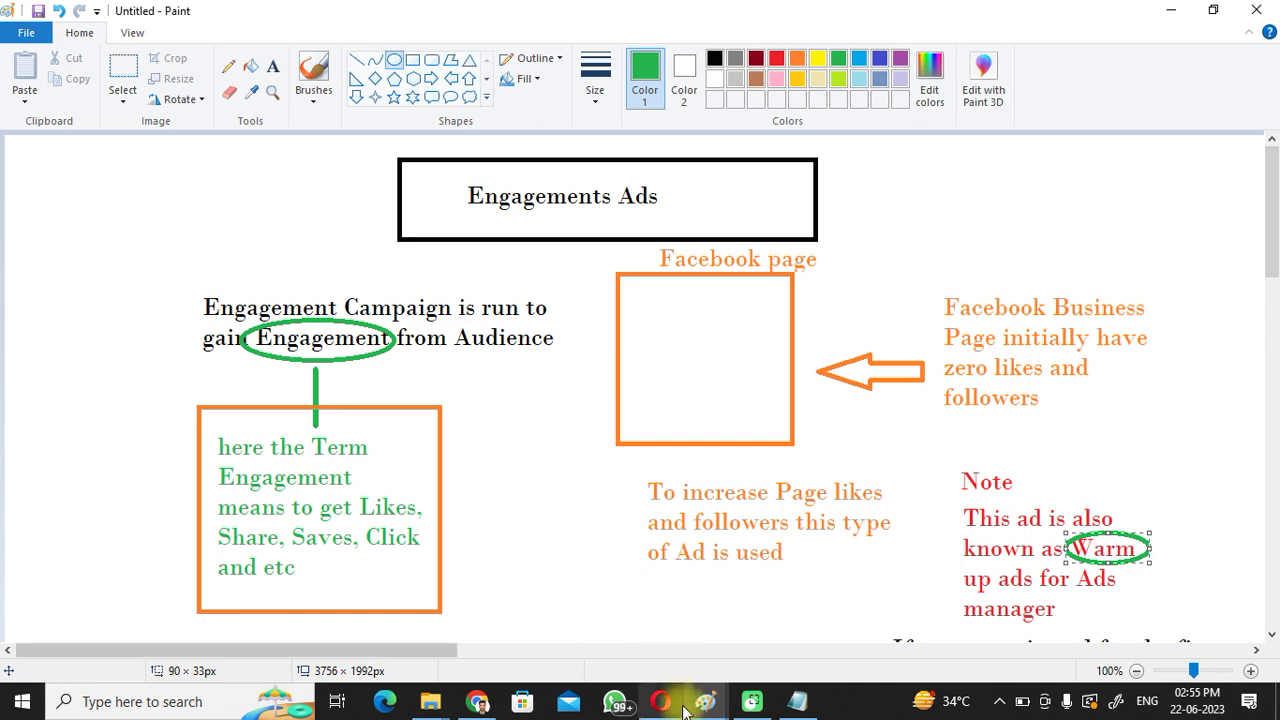
pyautogui.click(500, 623)
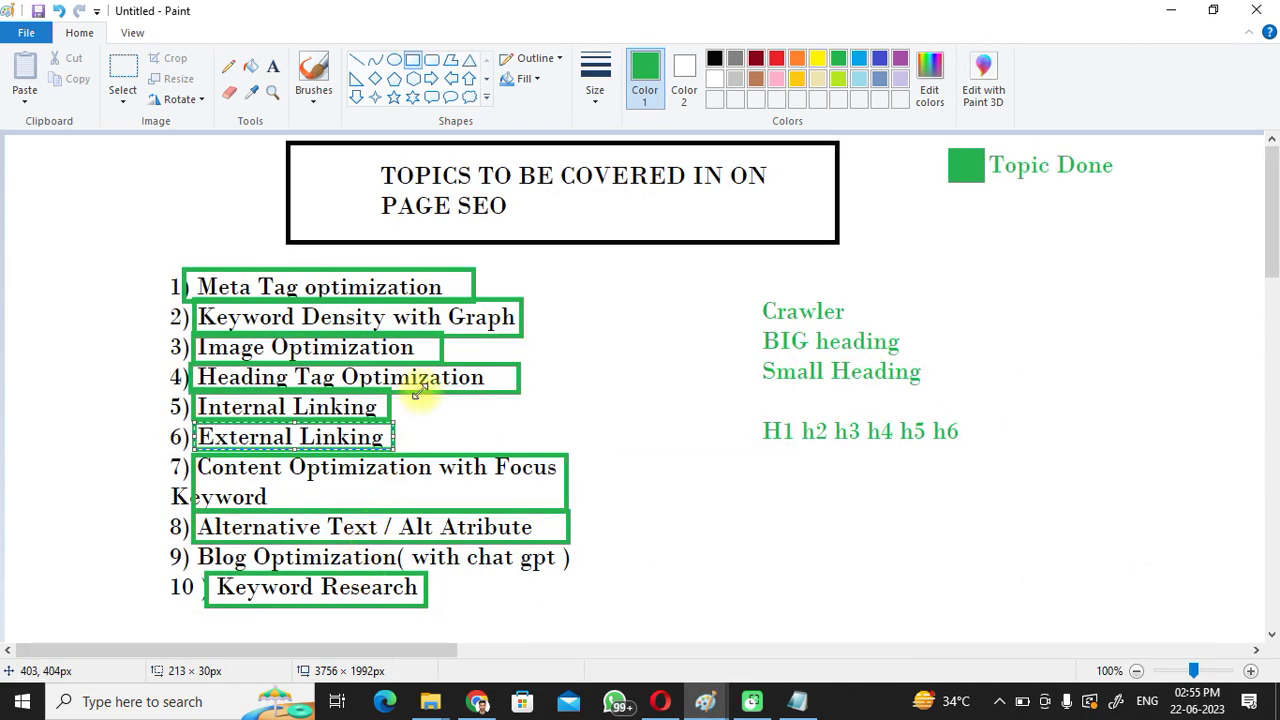
pyautogui.click(413, 60)
pyautogui.moveTo(184, 524); pyautogui.dragTo(604, 574)
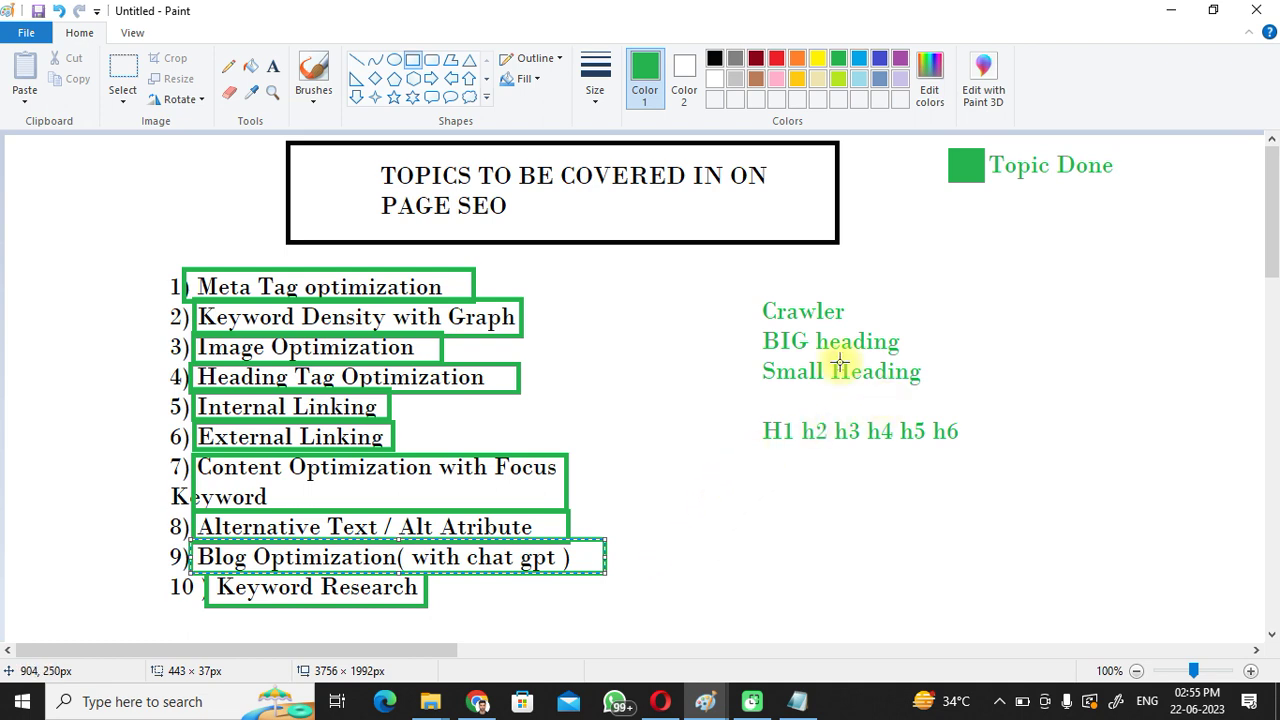
pyautogui.click(800, 63)
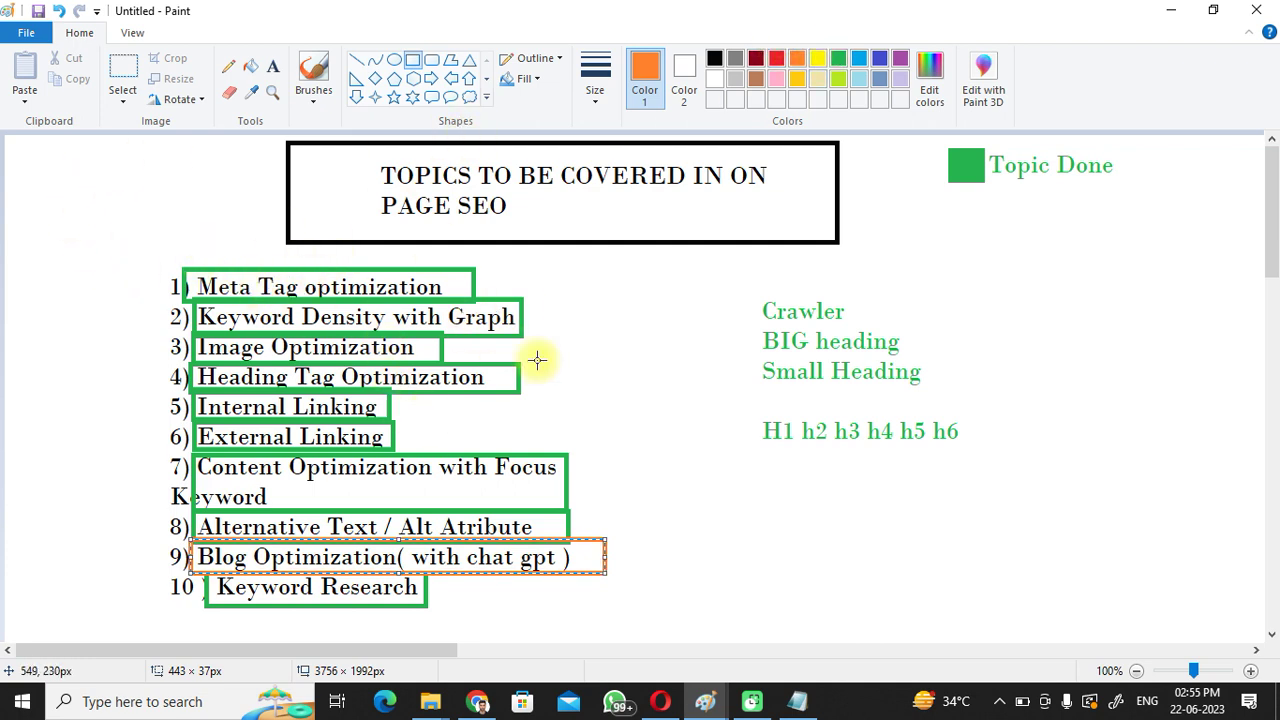
pyautogui.click(838, 60)
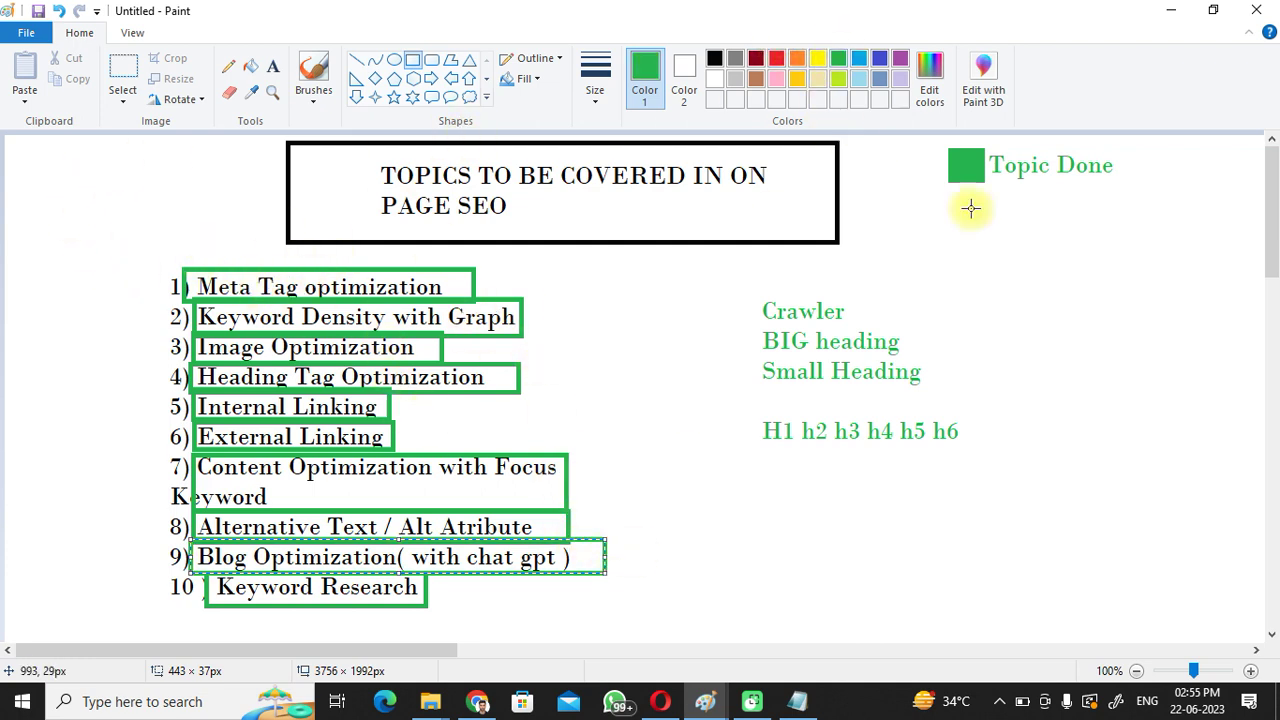
pyautogui.click(1037, 294)
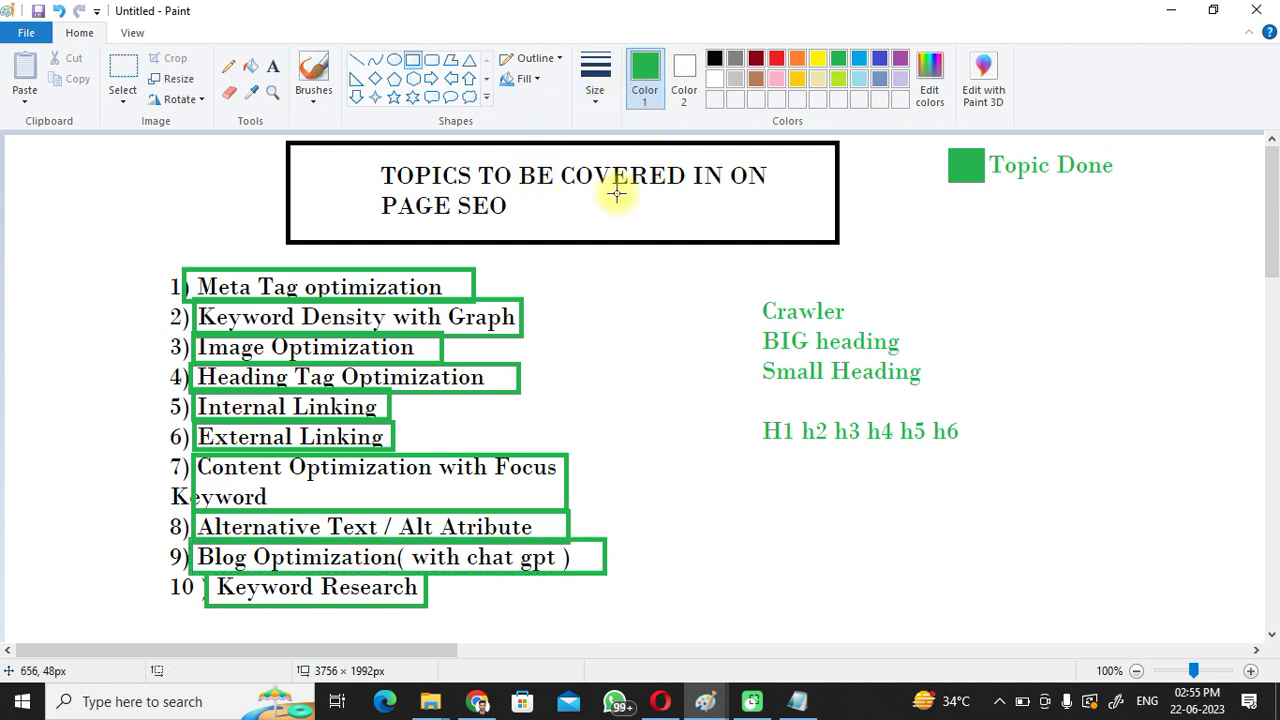
# - Draw an orange rectangle about 1114 × 460 px around the whole topic list and add the orange text "Completed" inside it
pyautogui.click(795, 60)
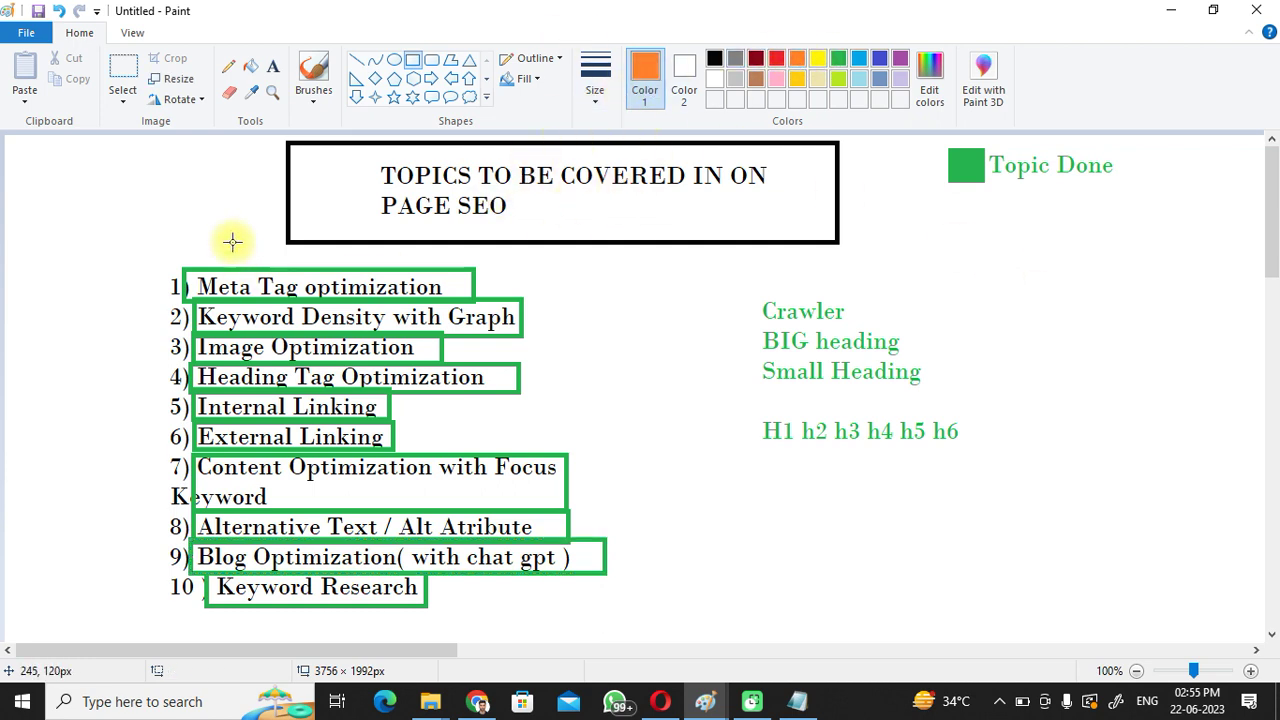
pyautogui.moveTo(90, 197); pyautogui.dragTo(1133, 627)
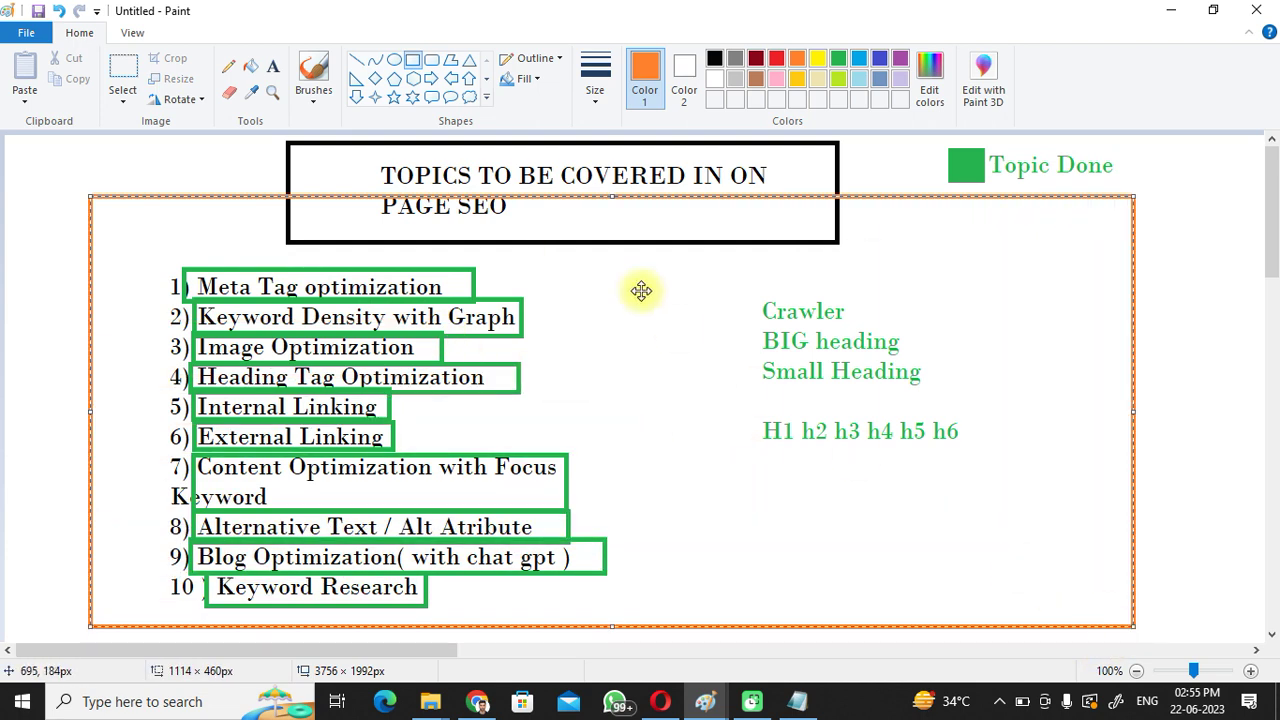
pyautogui.click(277, 67)
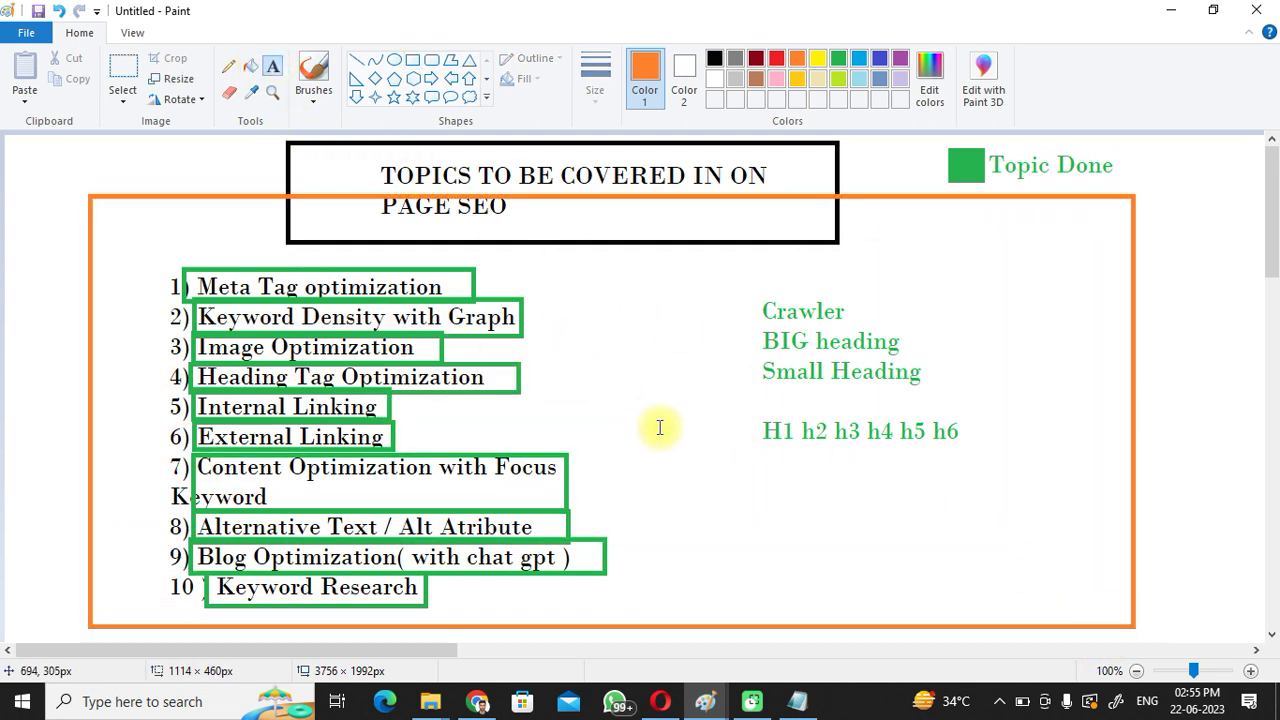
pyautogui.click(785, 539)
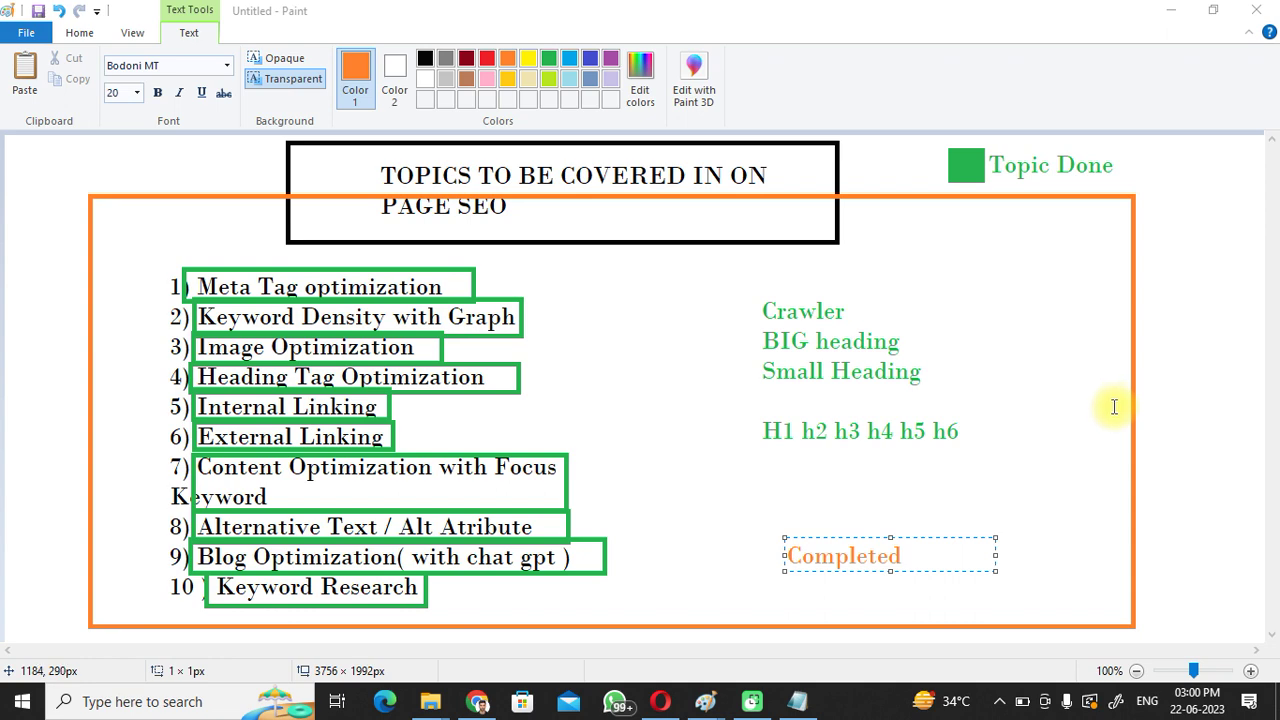
# - Switch from Paint to Chrome and search Google for "digital marketing course" in a new tab
pyautogui.click(1170, 10)
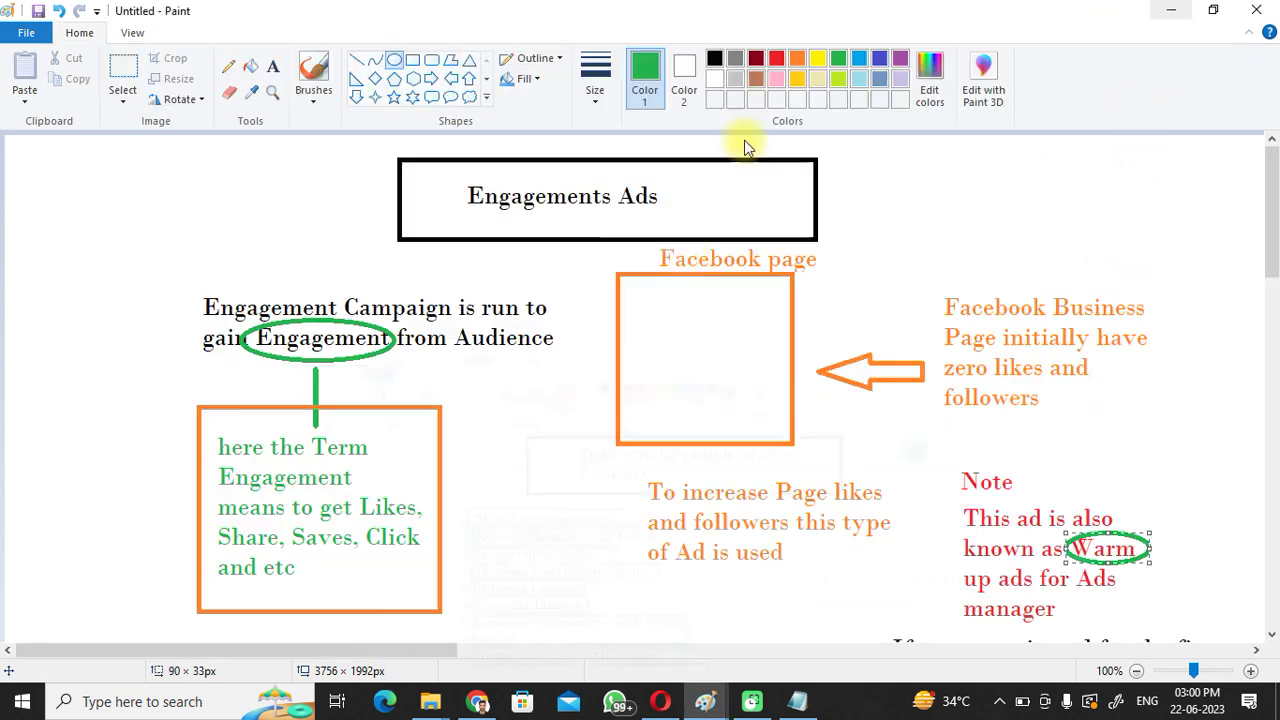
pyautogui.click(1165, 10)
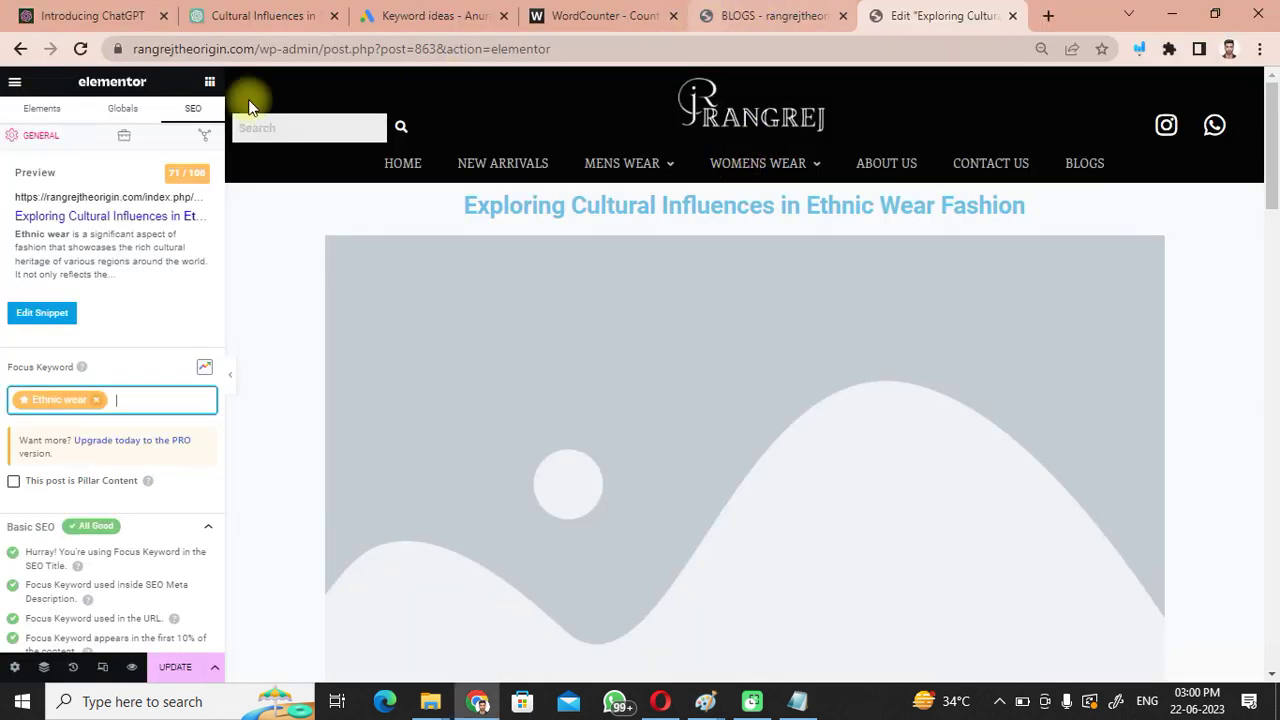
pyautogui.click(1045, 14)
pyautogui.write('goo')
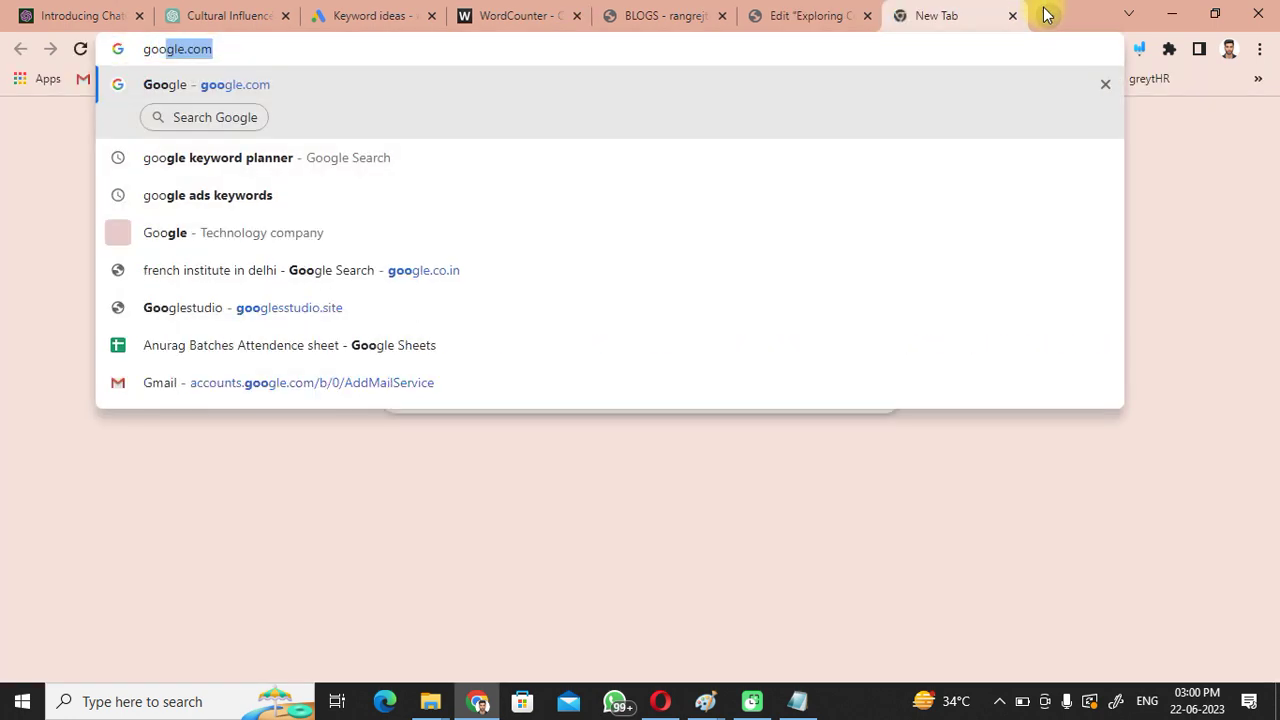
pyautogui.press('Return')
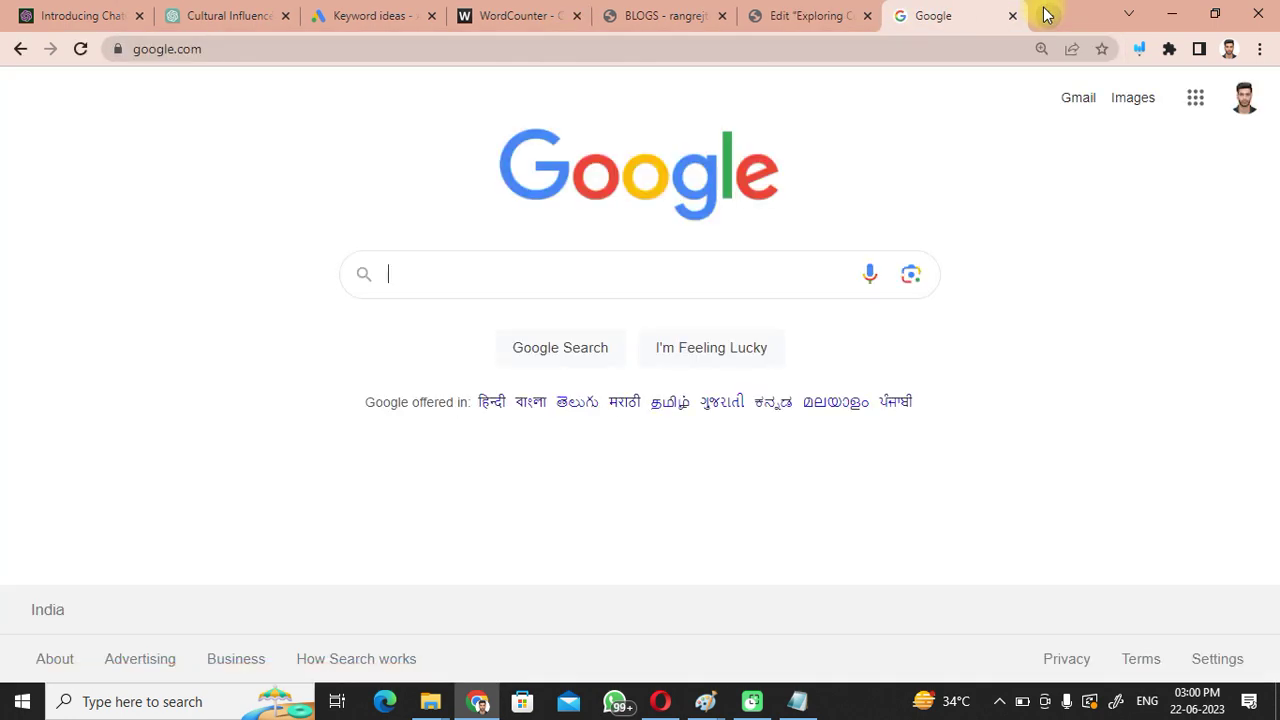
pyautogui.write('digi')
pyautogui.press('Down')
pyautogui.press('Return')
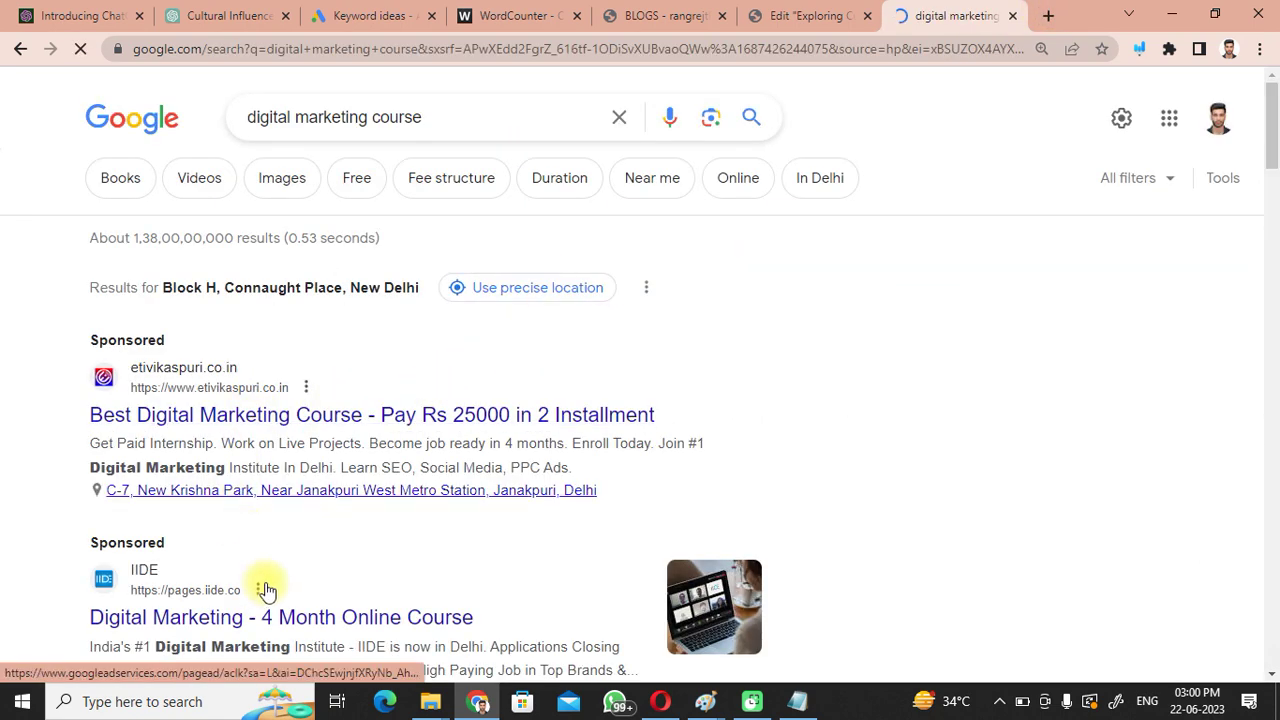
# - Open Simplilearn's "Digital Marketing Course | Online Certification" result in its own tab and view the course page
pyautogui.moveTo(1270, 140); pyautogui.dragTo(1272, 350)
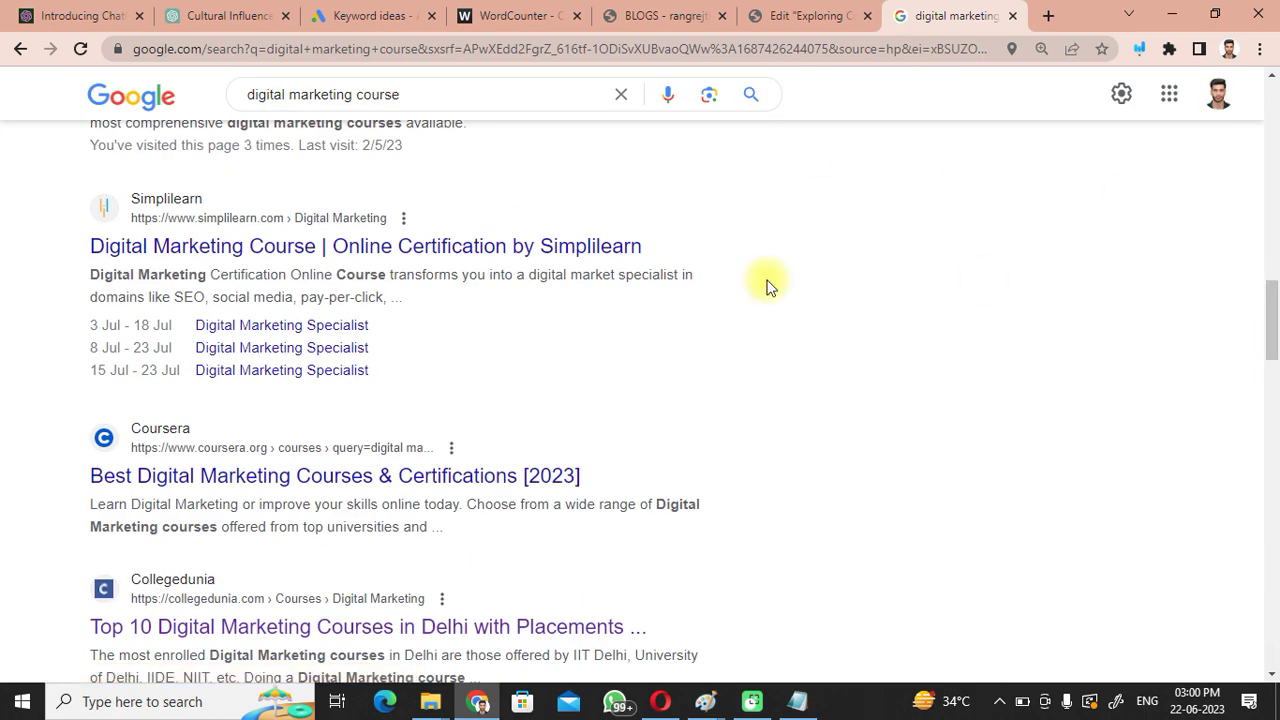
pyautogui.rightClick(326, 248)
pyautogui.click(360, 256)
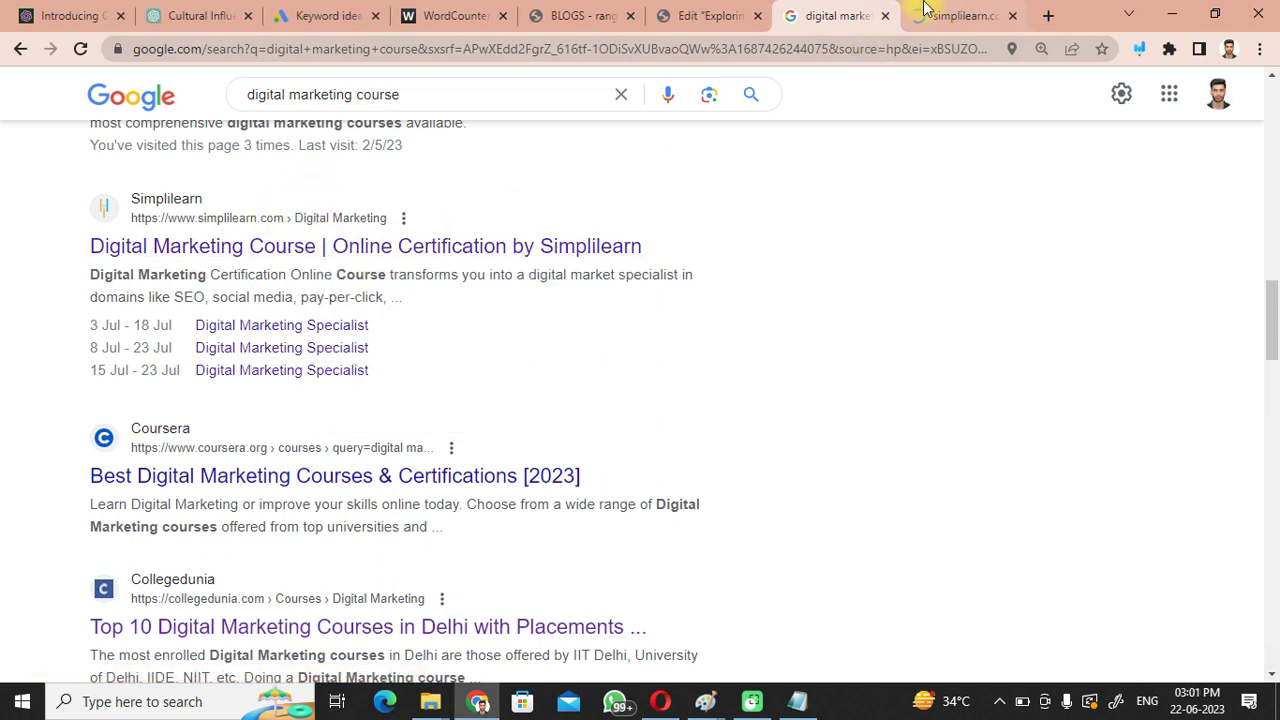
pyautogui.click(955, 15)
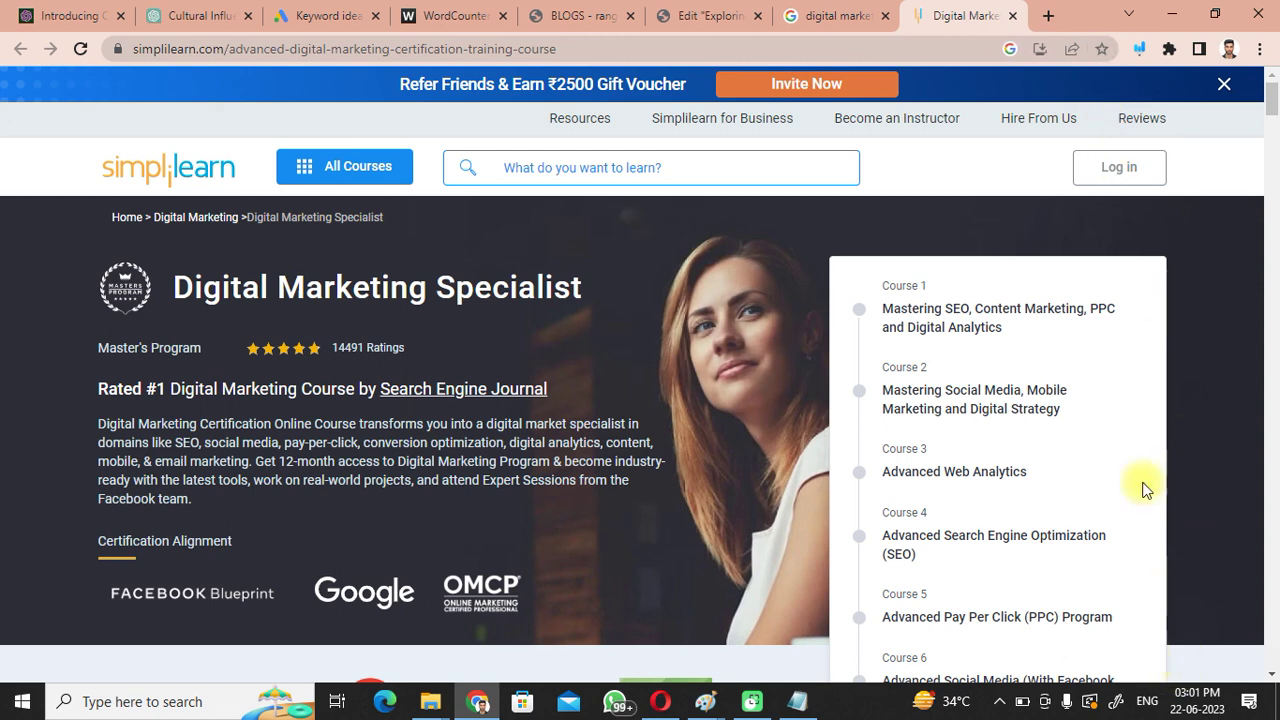
# - Open the simplilearn.com home page in a new tab, without the course page path in the address
pyautogui.click(1043, 15)
pyautogui.write('sm')
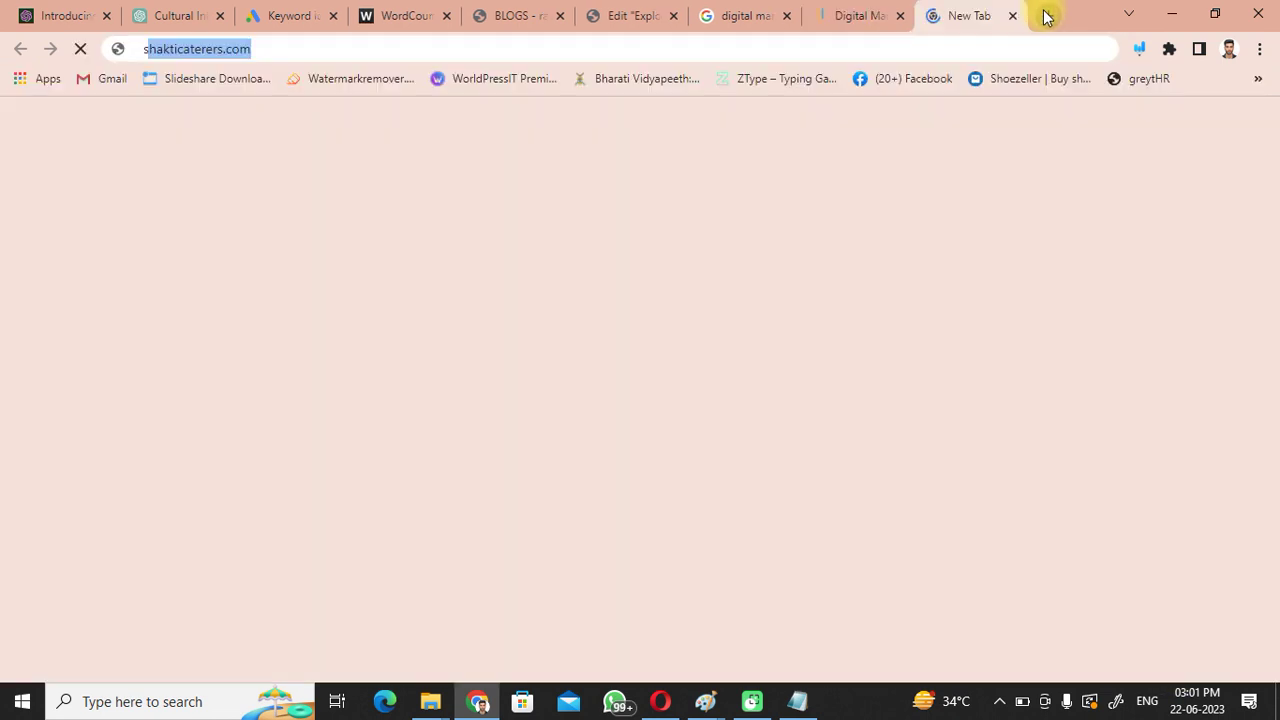
pyautogui.press('BackSpace')
pyautogui.press('BackSpace')
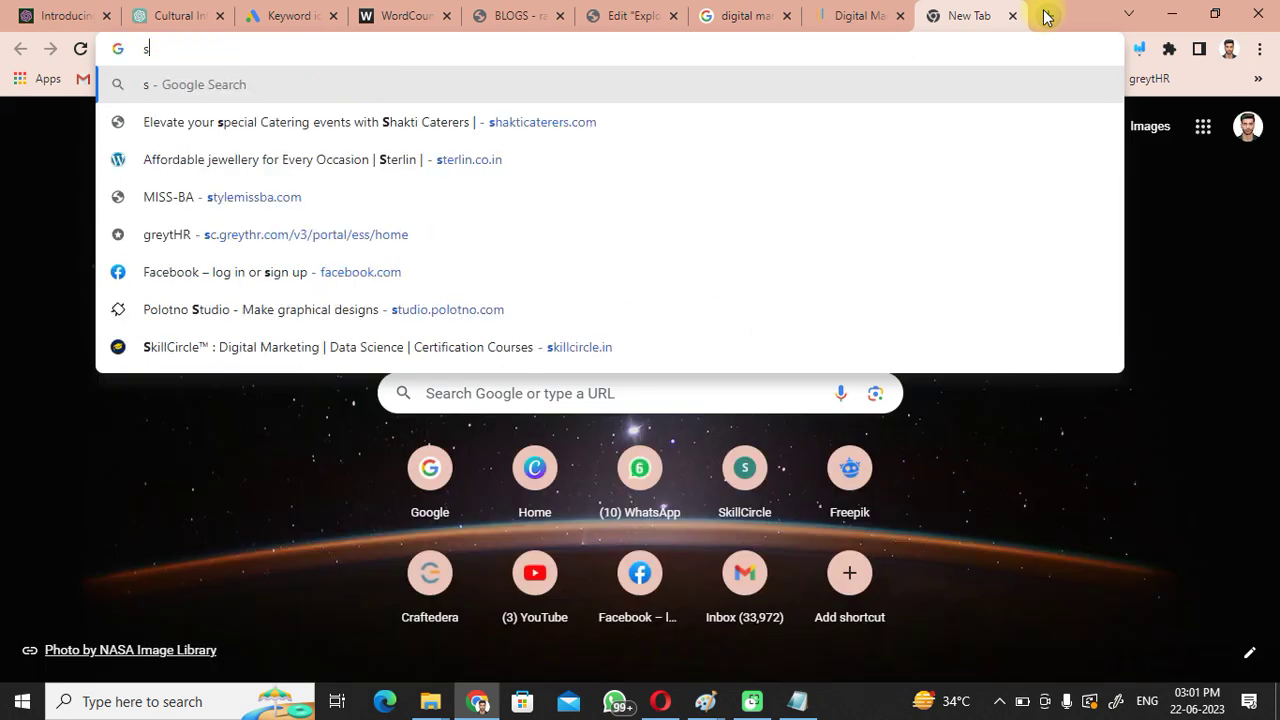
pyautogui.write('implilea')
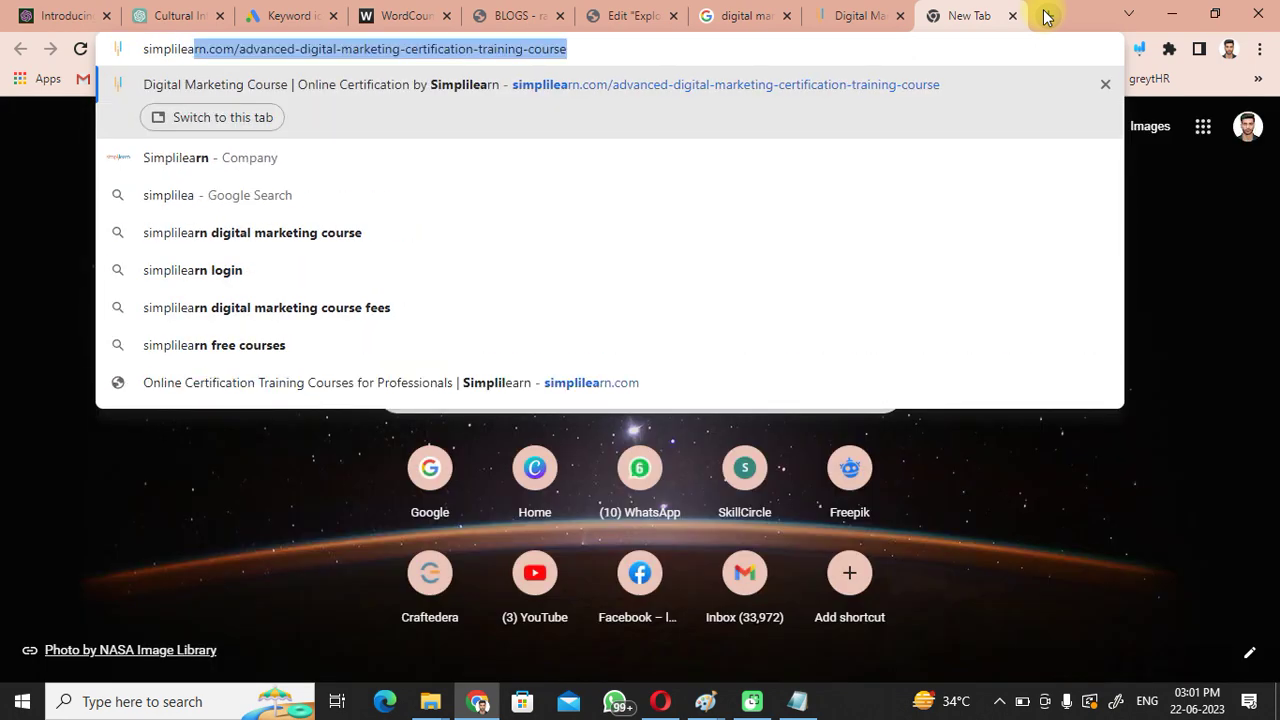
pyautogui.press('End')
pyautogui.press('BackSpace')
pyautogui.press('BackSpace')
pyautogui.press('BackSpace')
pyautogui.press('BackSpace')
pyautogui.press('BackSpace')
pyautogui.press('BackSpace')
pyautogui.press('BackSpace')
pyautogui.press('BackSpace')
pyautogui.press('BackSpace')
pyautogui.press('BackSpace')
pyautogui.press('BackSpace')
pyautogui.press('BackSpace')
pyautogui.press('BackSpace')
pyautogui.press('BackSpace')
pyautogui.press('BackSpace')
pyautogui.press('BackSpace')
pyautogui.press('BackSpace')
pyautogui.press('BackSpace')
pyautogui.press('BackSpace')
pyautogui.press('BackSpace')
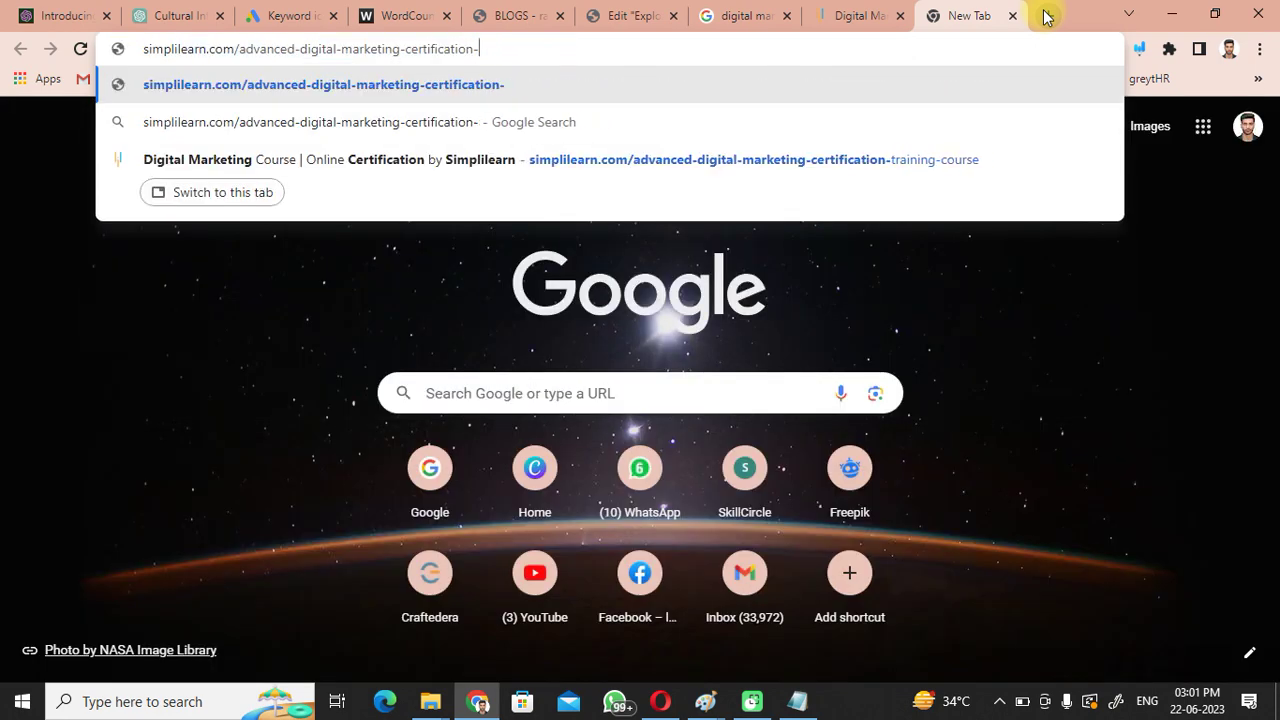
pyautogui.press('BackSpace')
pyautogui.press('BackSpace')
pyautogui.press('BackSpace')
pyautogui.press('BackSpace')
pyautogui.press('BackSpace')
pyautogui.press('BackSpace')
pyautogui.press('BackSpace')
pyautogui.press('BackSpace')
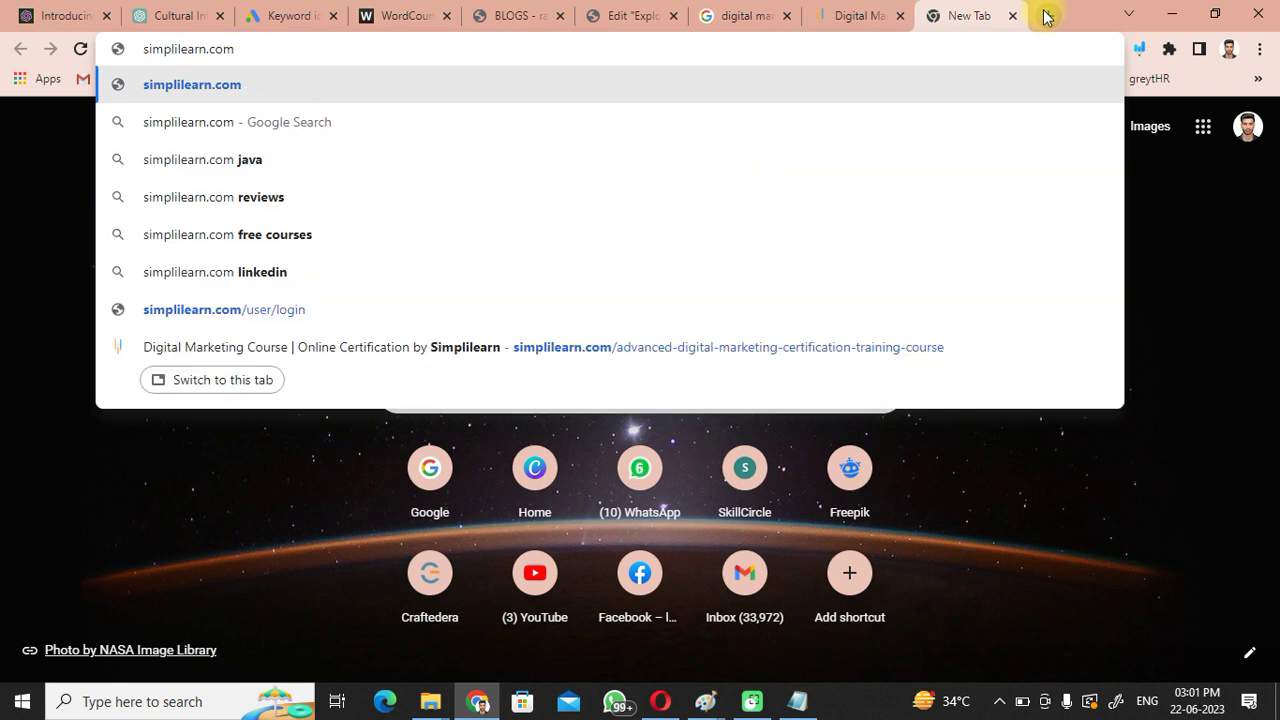
pyautogui.press('Return')
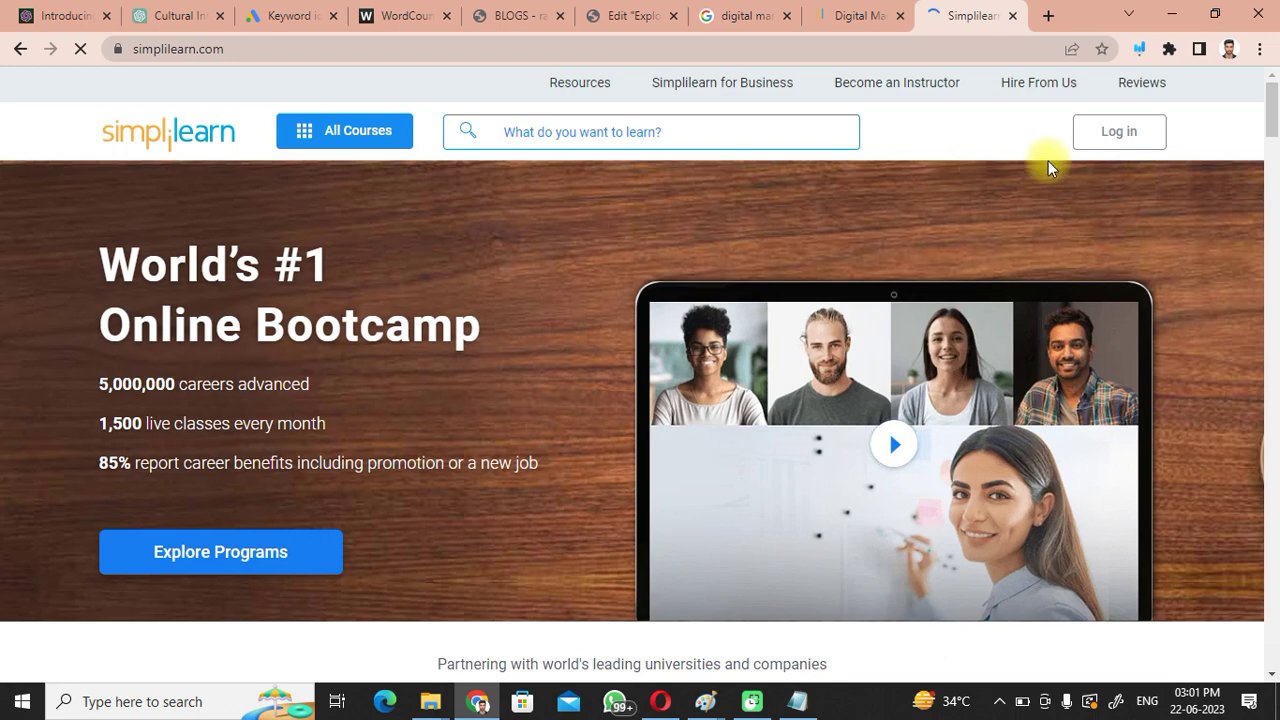
# - Compare Simplilearn's digital marketing course page with its home page and look through the home page's content
pyautogui.click(848, 13)
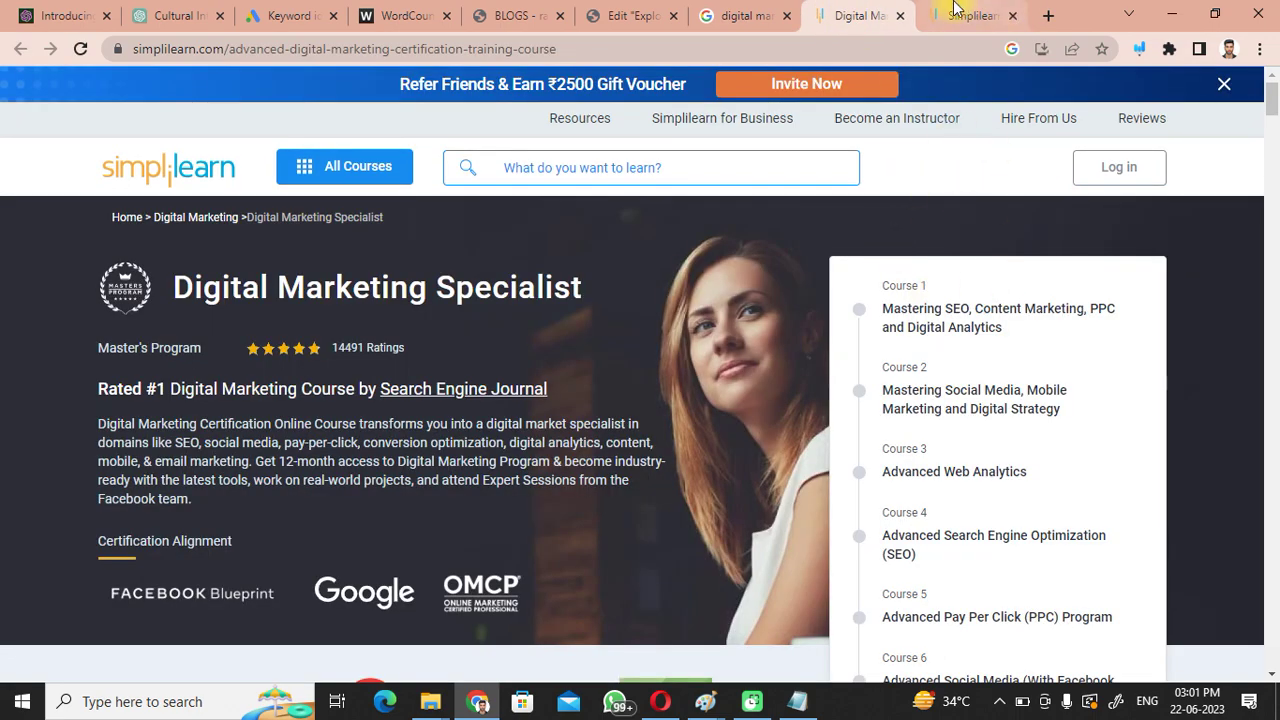
pyautogui.click(956, 12)
pyautogui.moveTo(1273, 124); pyautogui.dragTo(1278, 400)
pyautogui.moveTo(1272, 470); pyautogui.dragTo(1270, 78)
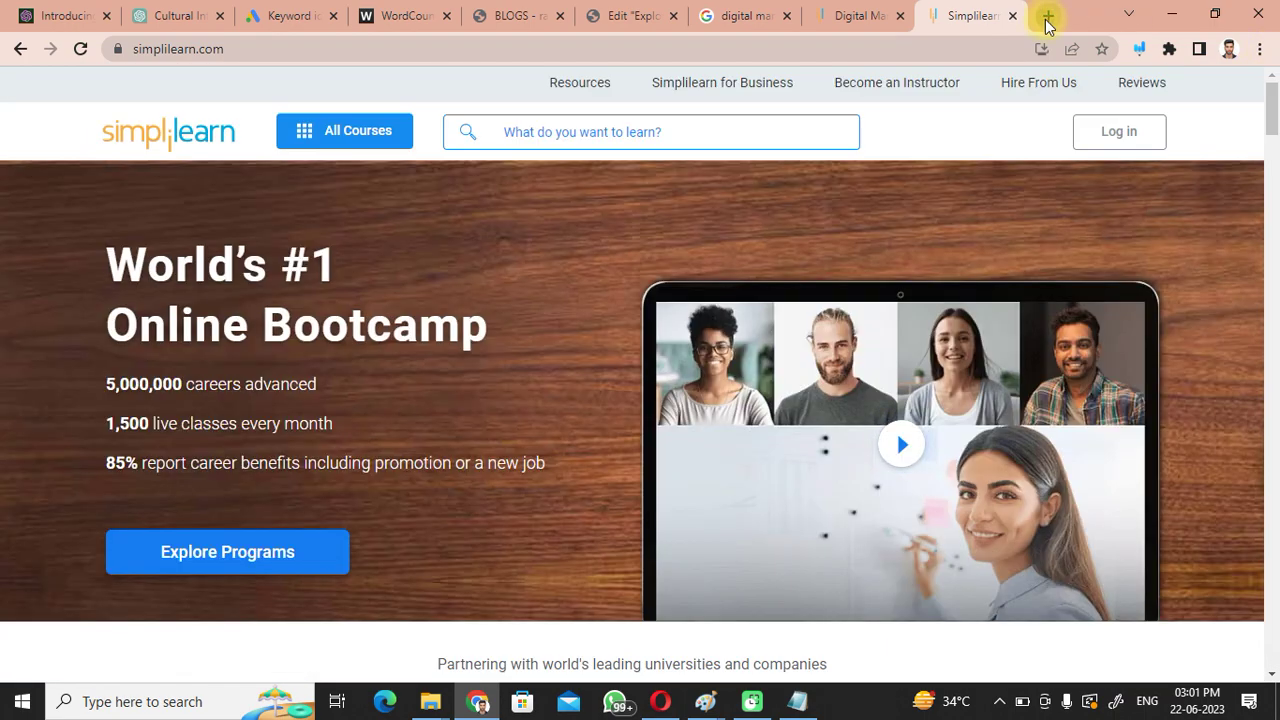
# - Search Google for "simplilearn about us" in a new tab
pyautogui.click(1047, 15)
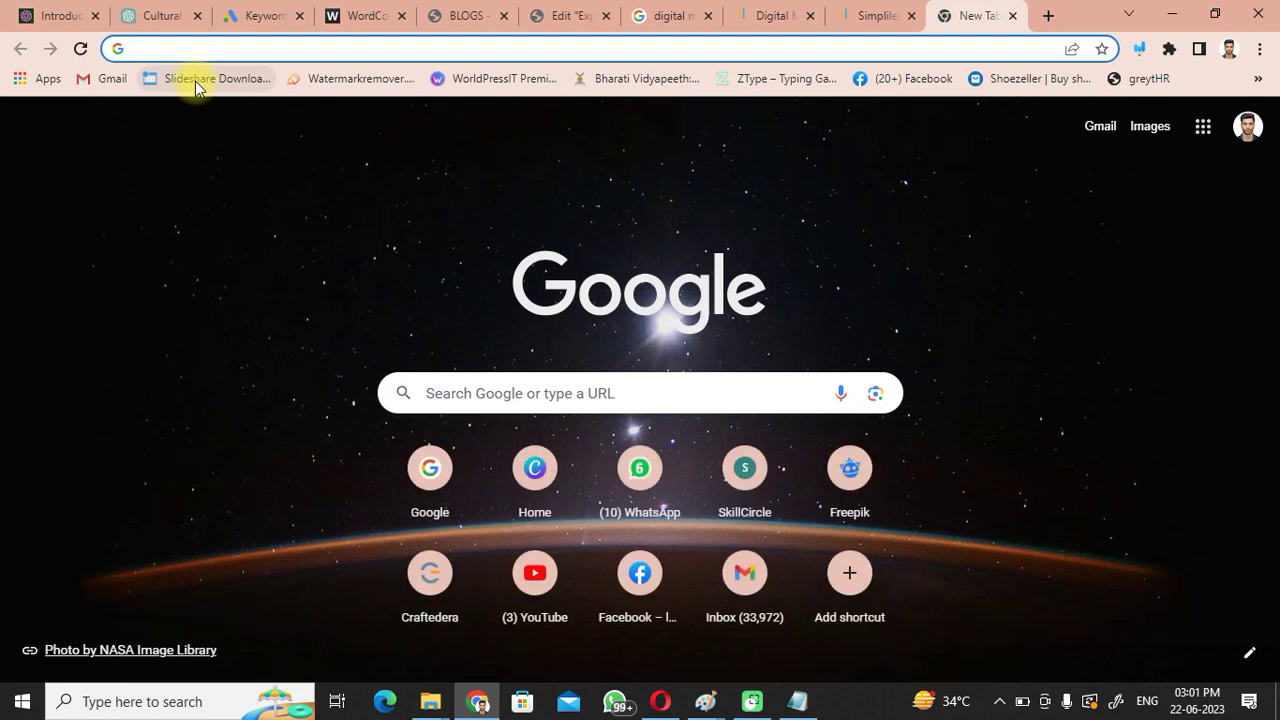
pyautogui.write('goo')
pyautogui.press('Return')
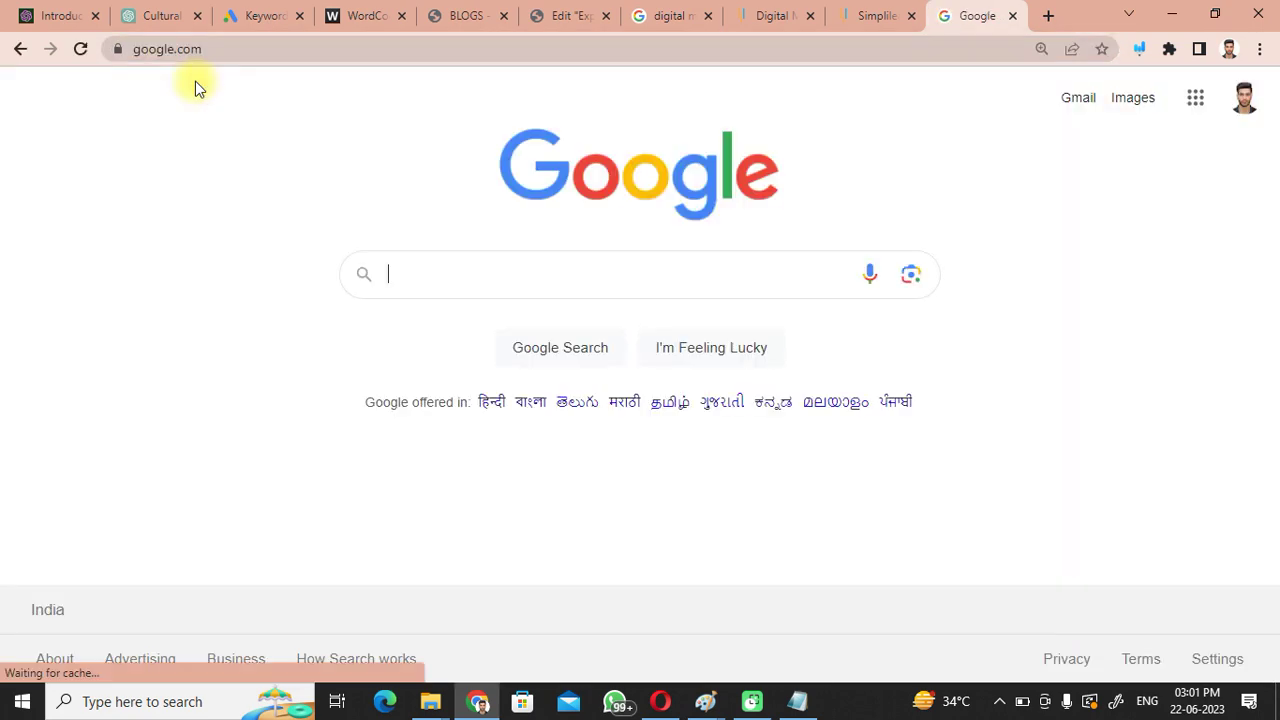
pyautogui.hotkey('ctrl', 'v')
pyautogui.hotkey('ctrl', 'a')
pyautogui.press('BackSpace')
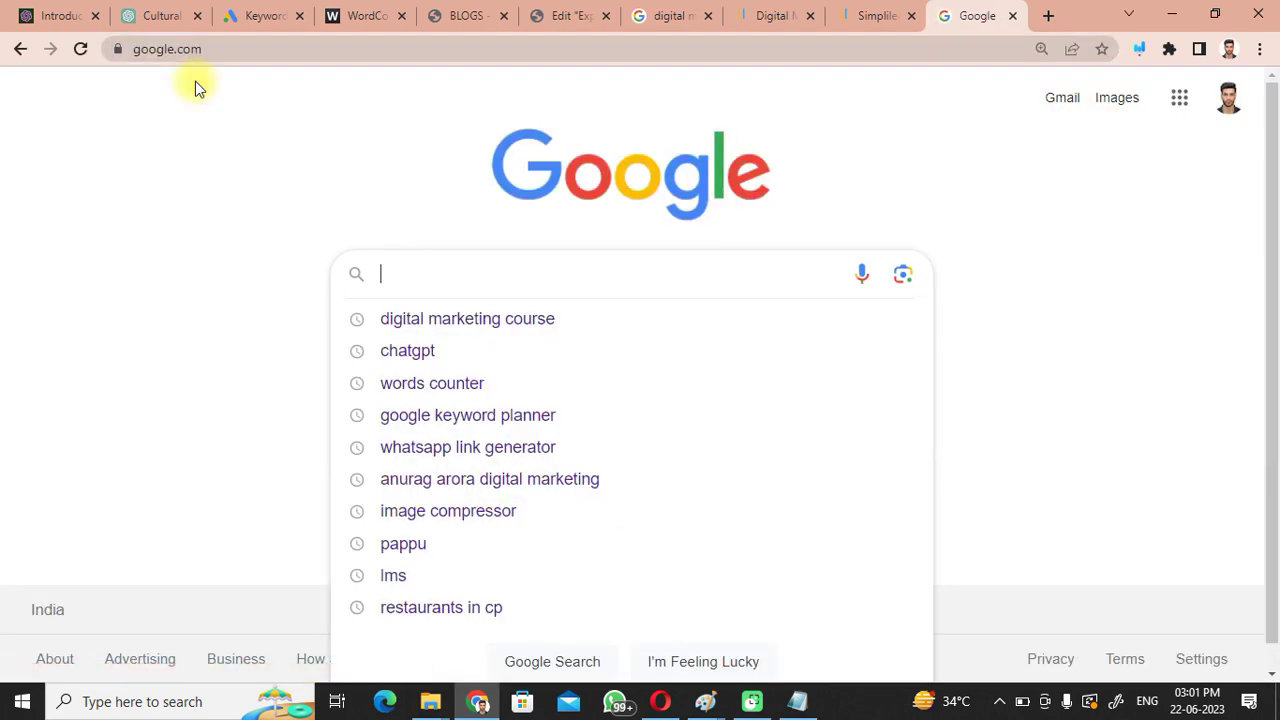
pyautogui.write('Simpl')
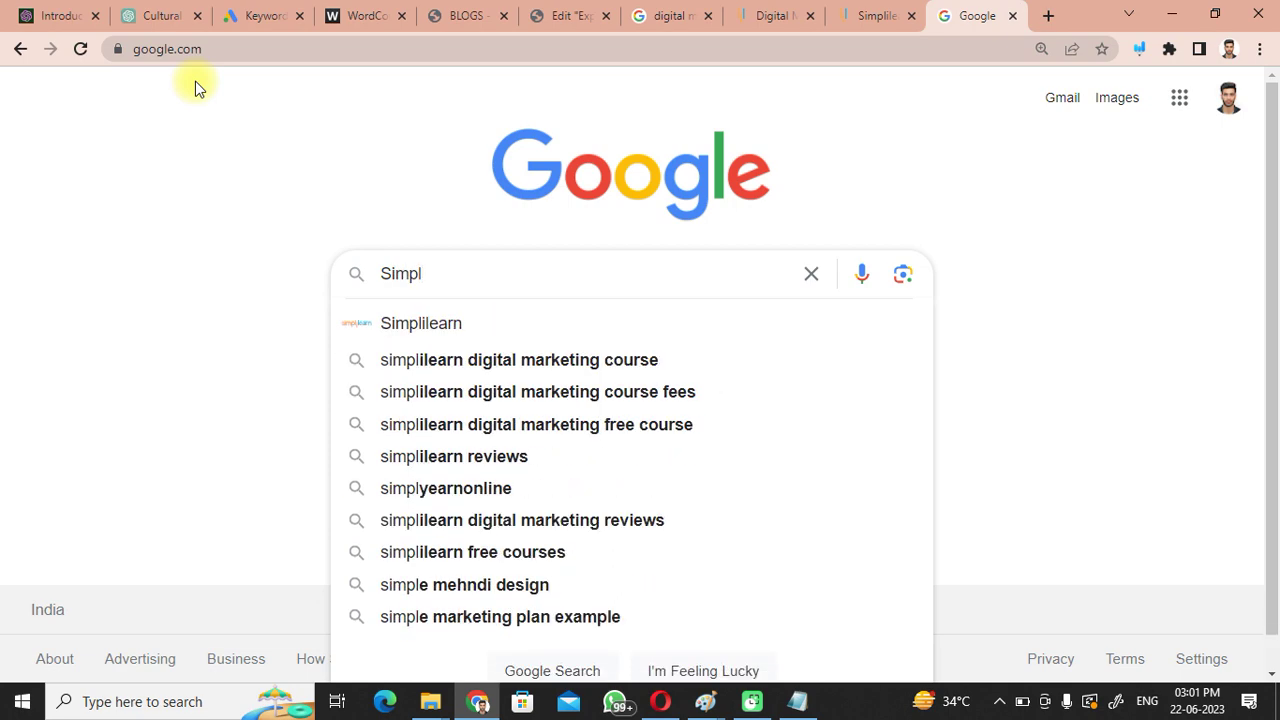
pyautogui.write('ilearn about us')
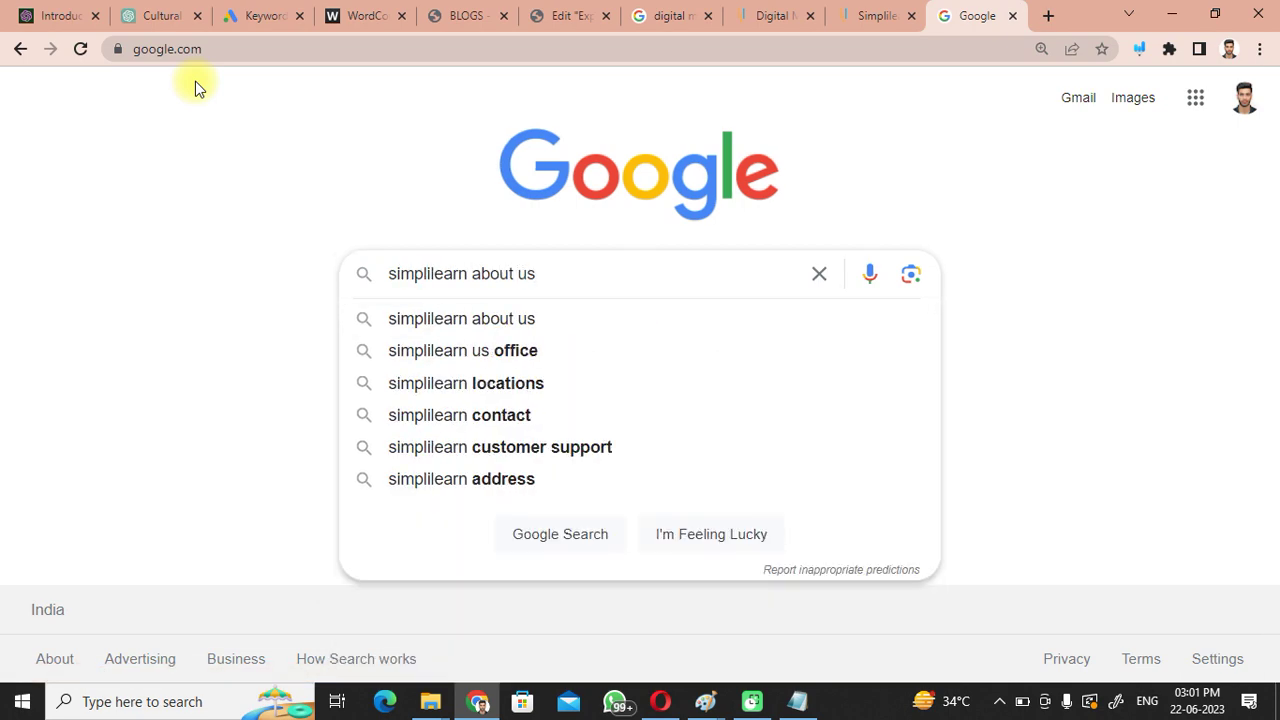
pyautogui.press('Return')
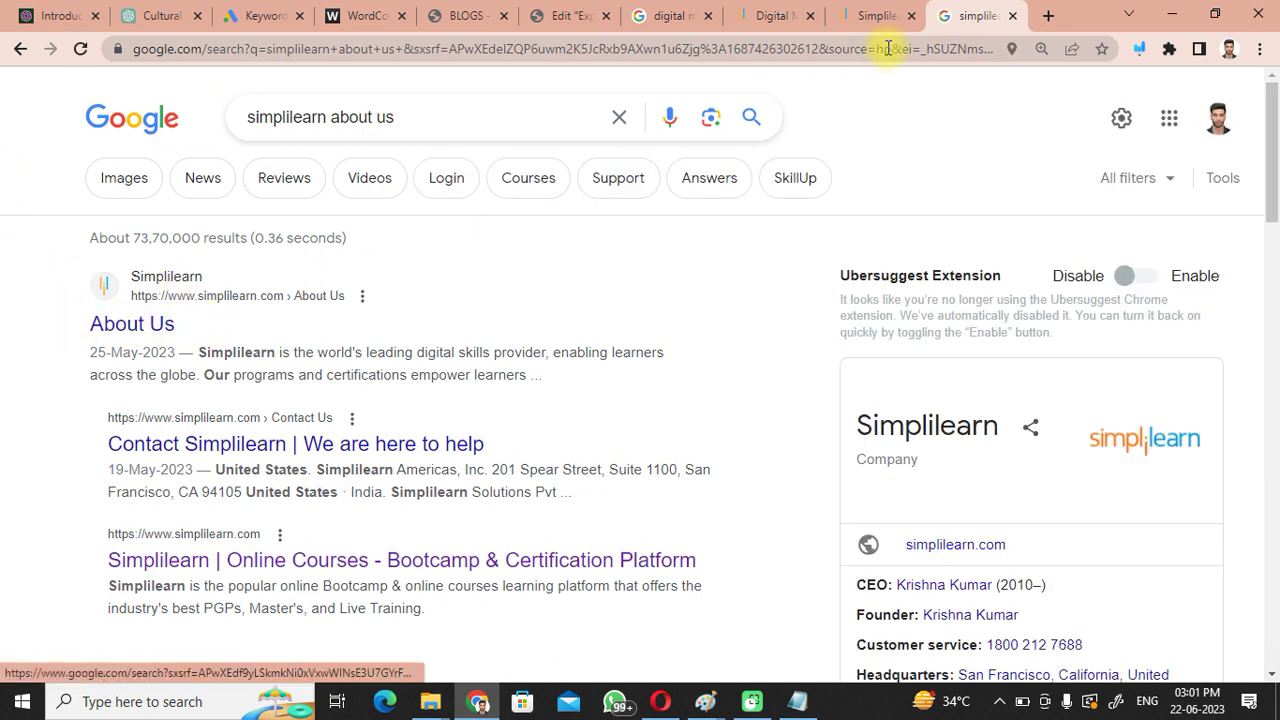
# - Draw red rectangles over the search query, the About Us result, its title, its description and the word "Simplilearn" in it
pyautogui.click(1139, 48)
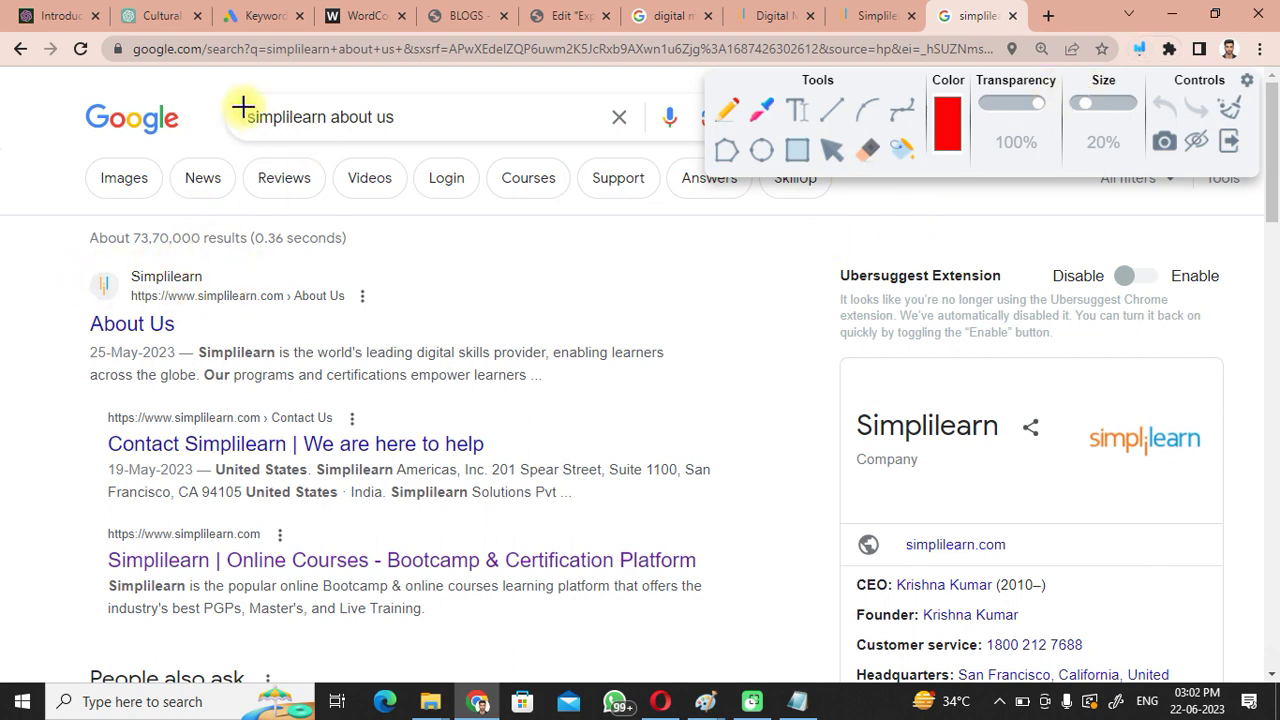
pyautogui.moveTo(236, 91); pyautogui.dragTo(427, 146)
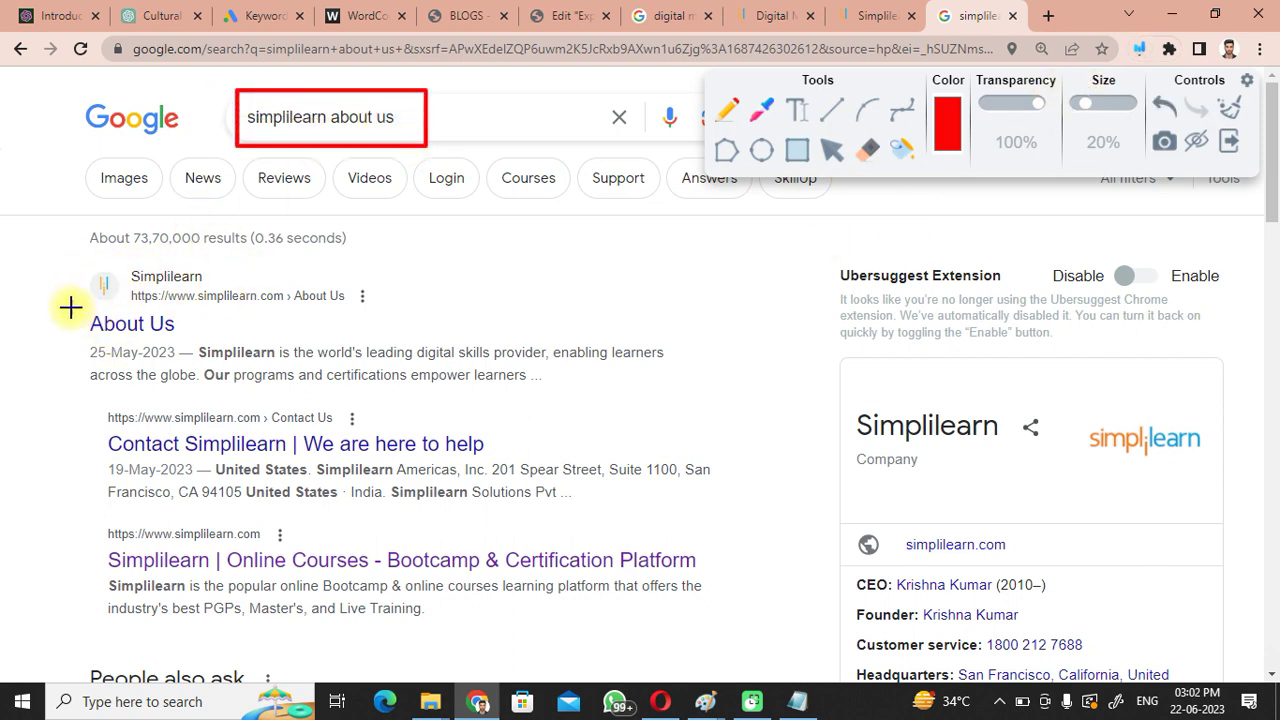
pyautogui.moveTo(70, 307)
pyautogui.mouseDown()
pyautogui.moveTo(210, 345)
pyautogui.moveTo(563, 366)
pyautogui.moveTo(675, 406)
pyautogui.mouseUp()
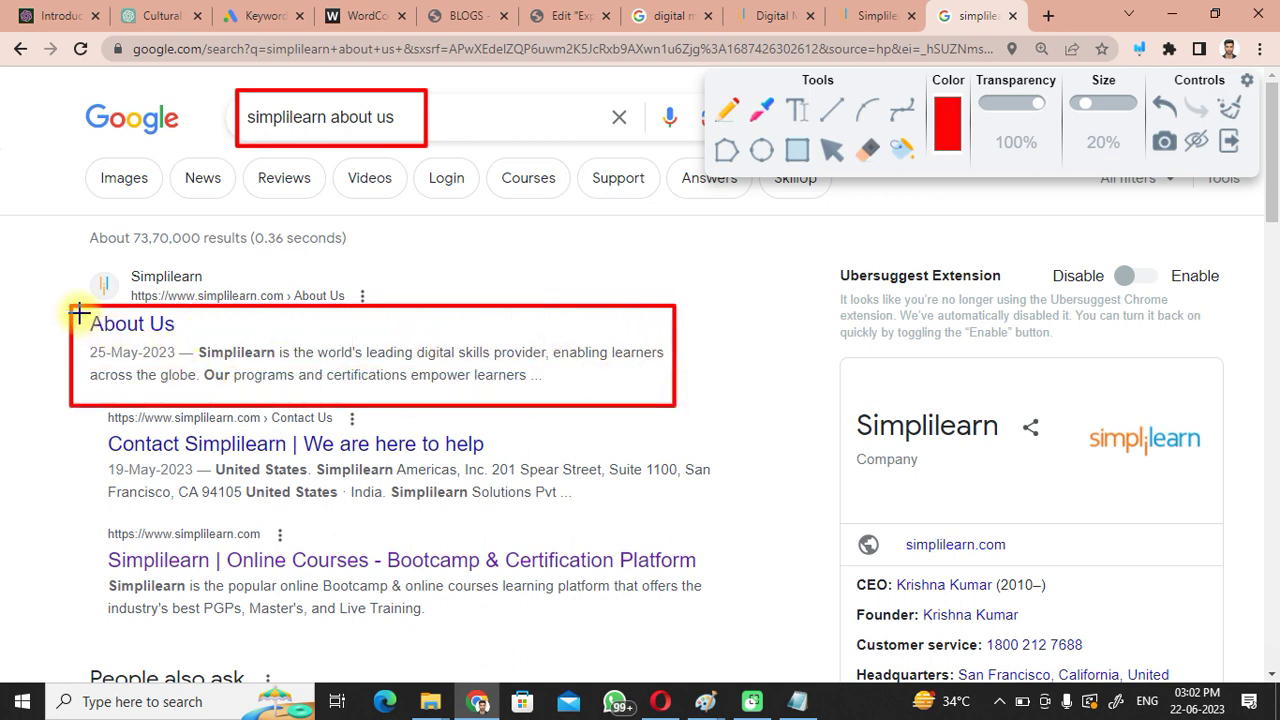
pyautogui.moveTo(76, 314)
pyautogui.mouseDown()
pyautogui.moveTo(266, 355)
pyautogui.moveTo(509, 371)
pyautogui.moveTo(590, 393)
pyautogui.mouseUp()
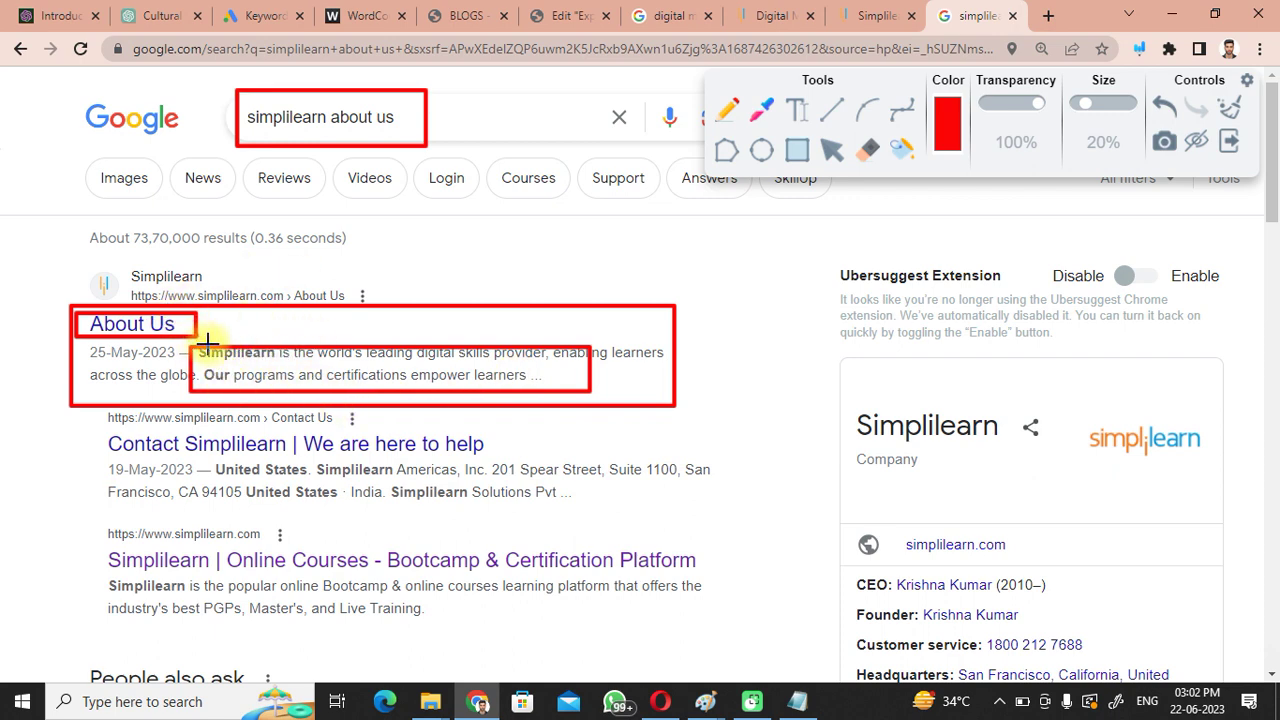
pyautogui.moveTo(194, 336); pyautogui.dragTo(280, 360)
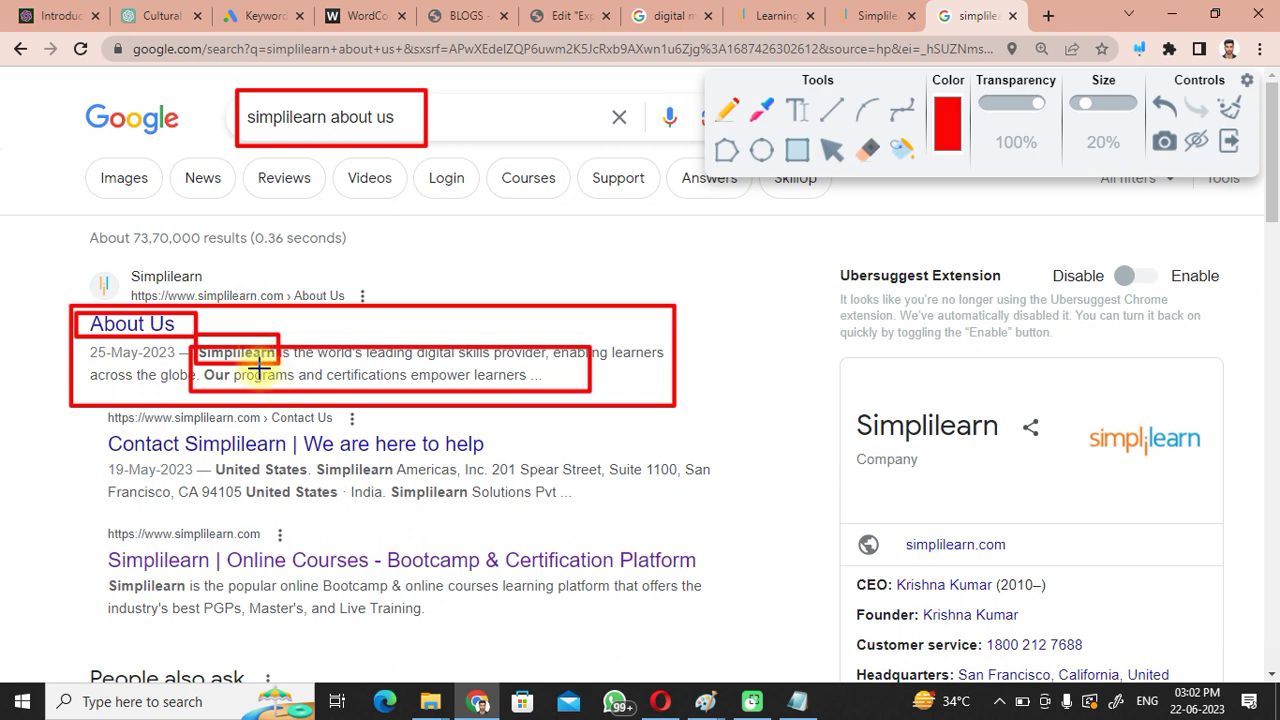
# - Update the "Exploring Cultural Influences in Ethnic Wear Fashion" post in Elementor and exit to the WordPress posts list
pyautogui.click(568, 12)
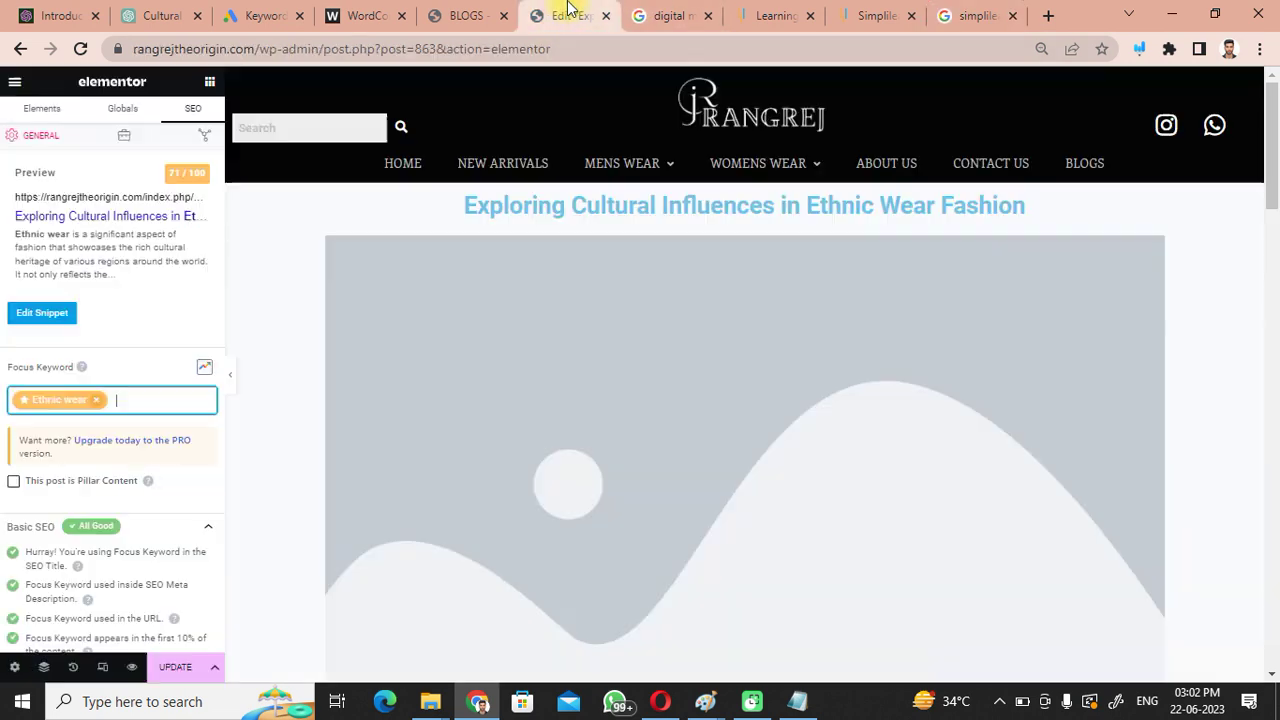
pyautogui.click(175, 667)
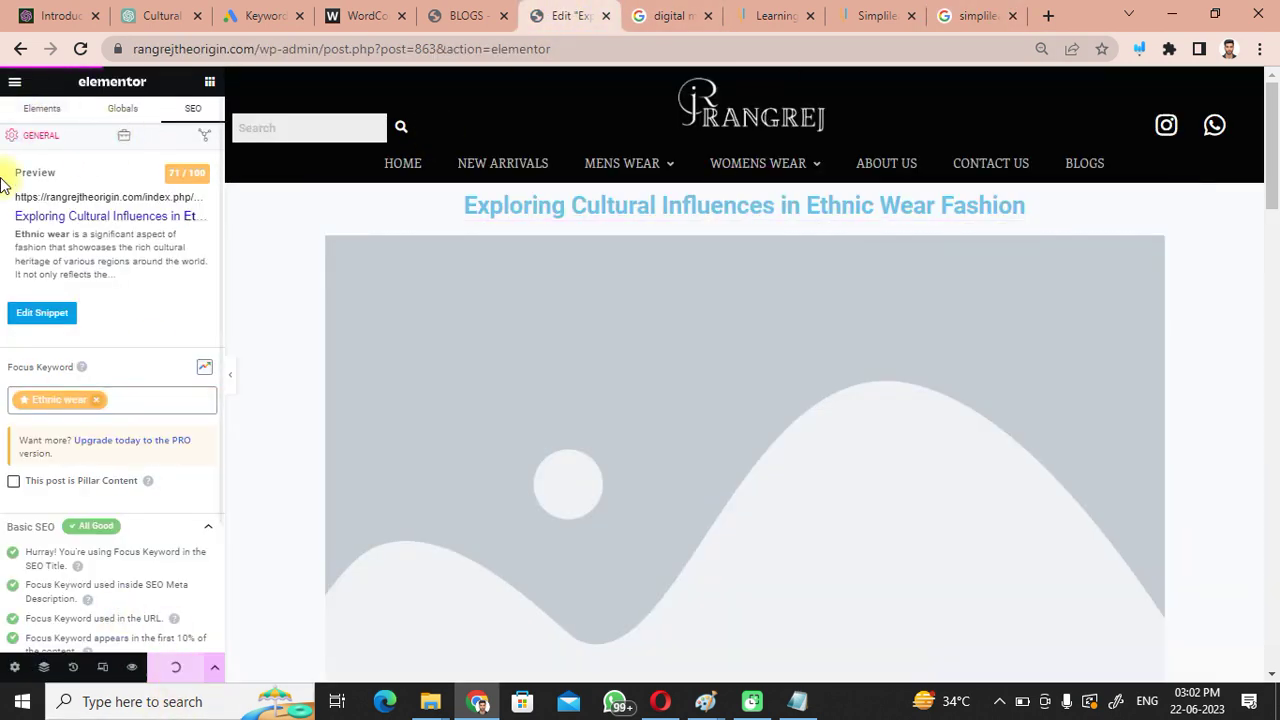
pyautogui.click(16, 84)
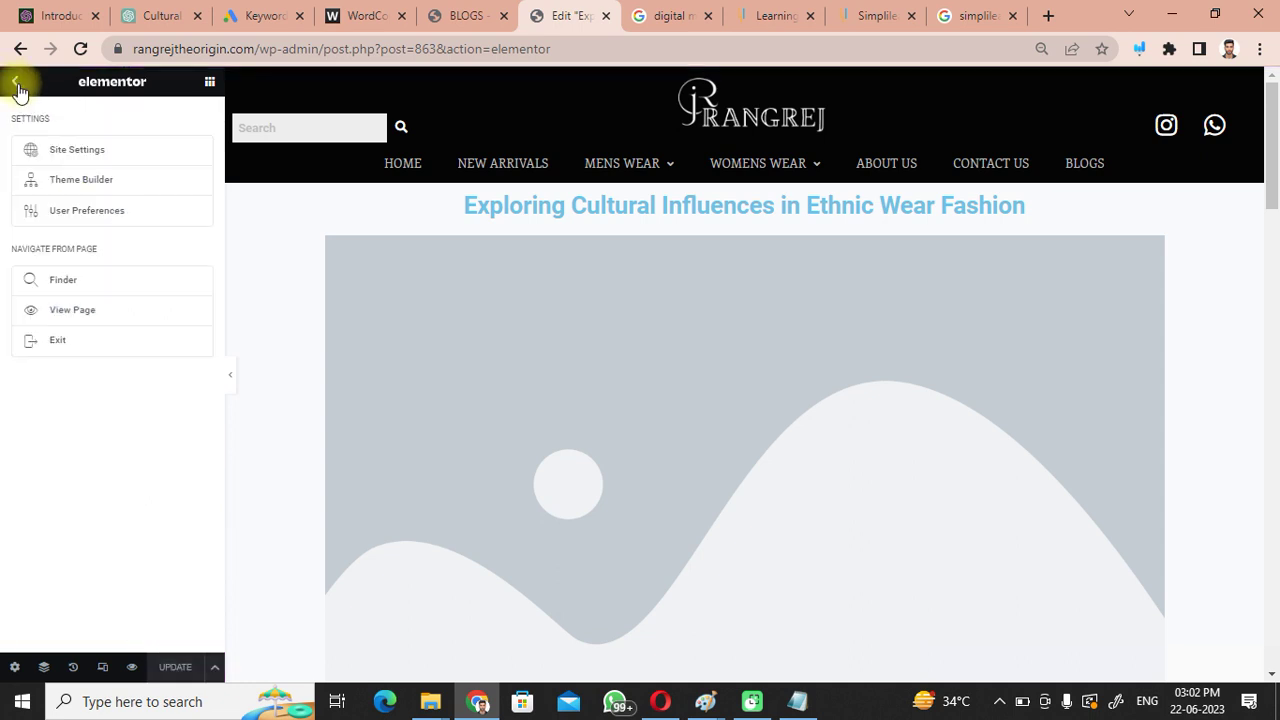
pyautogui.click(70, 345)
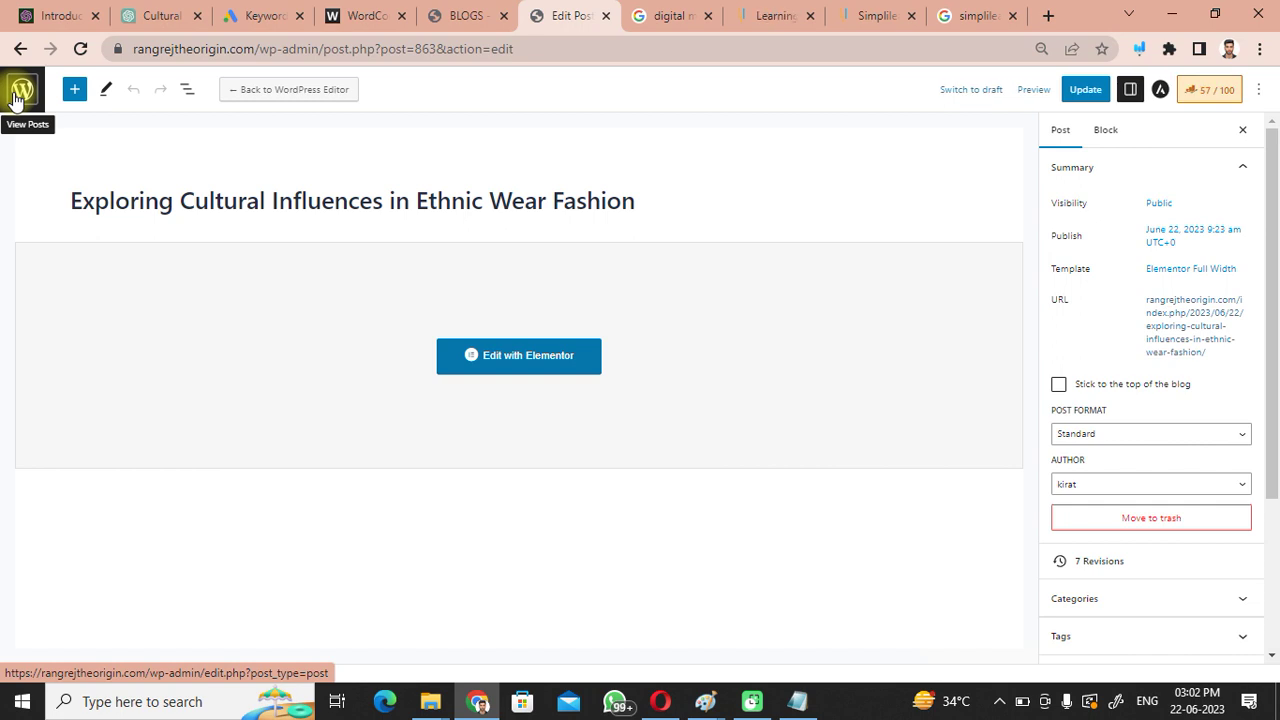
pyautogui.click(15, 95)
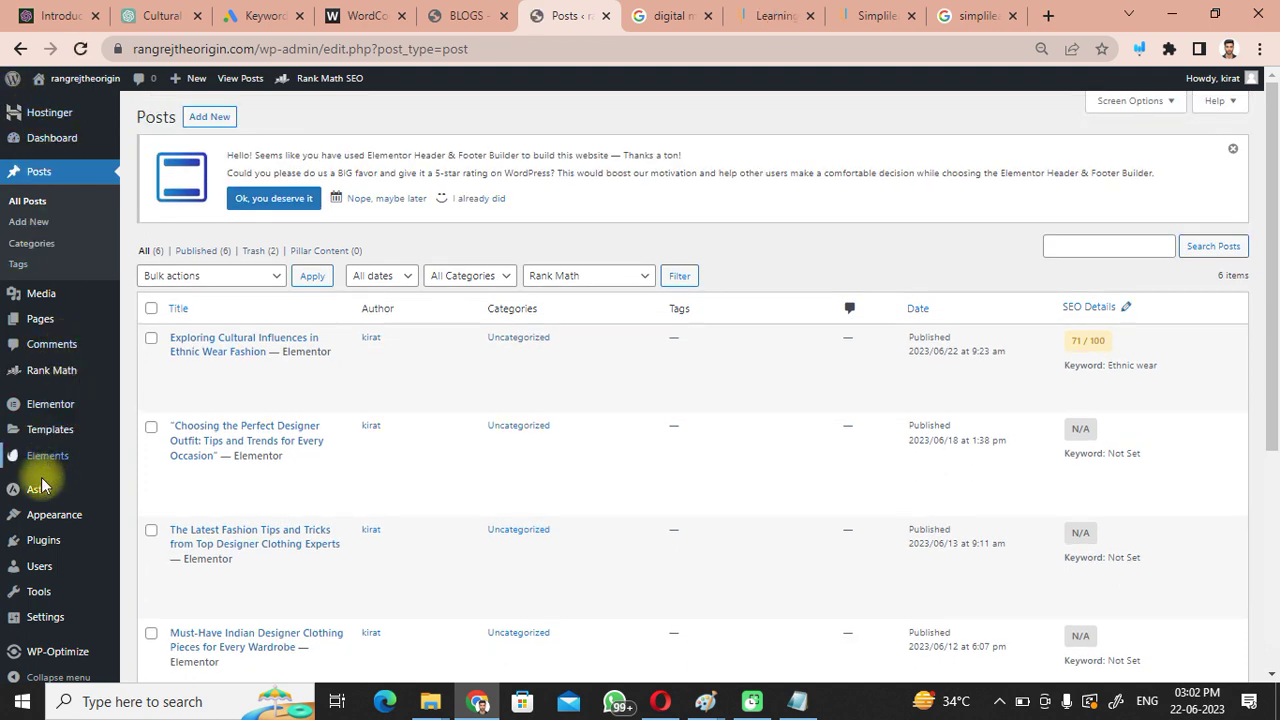
# - Open the site's list of all pages and go through the pages with their SEO details
pyautogui.moveTo(48, 522)
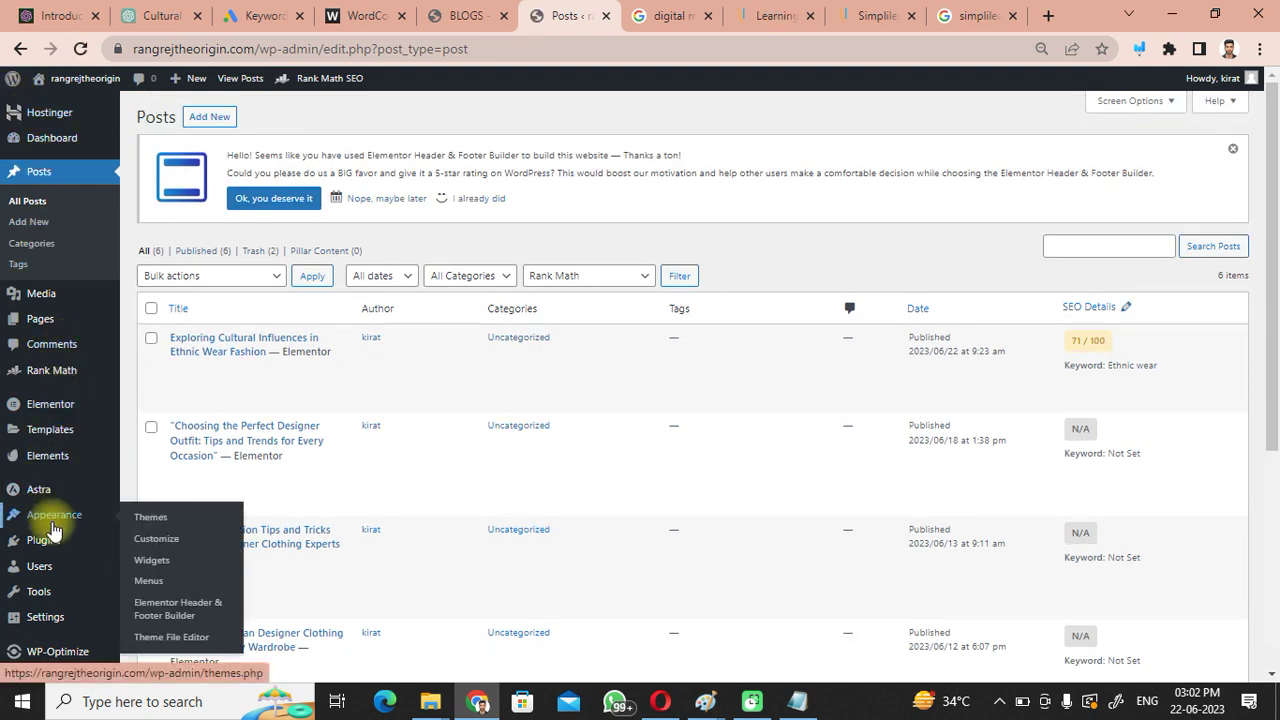
pyautogui.click(22, 328)
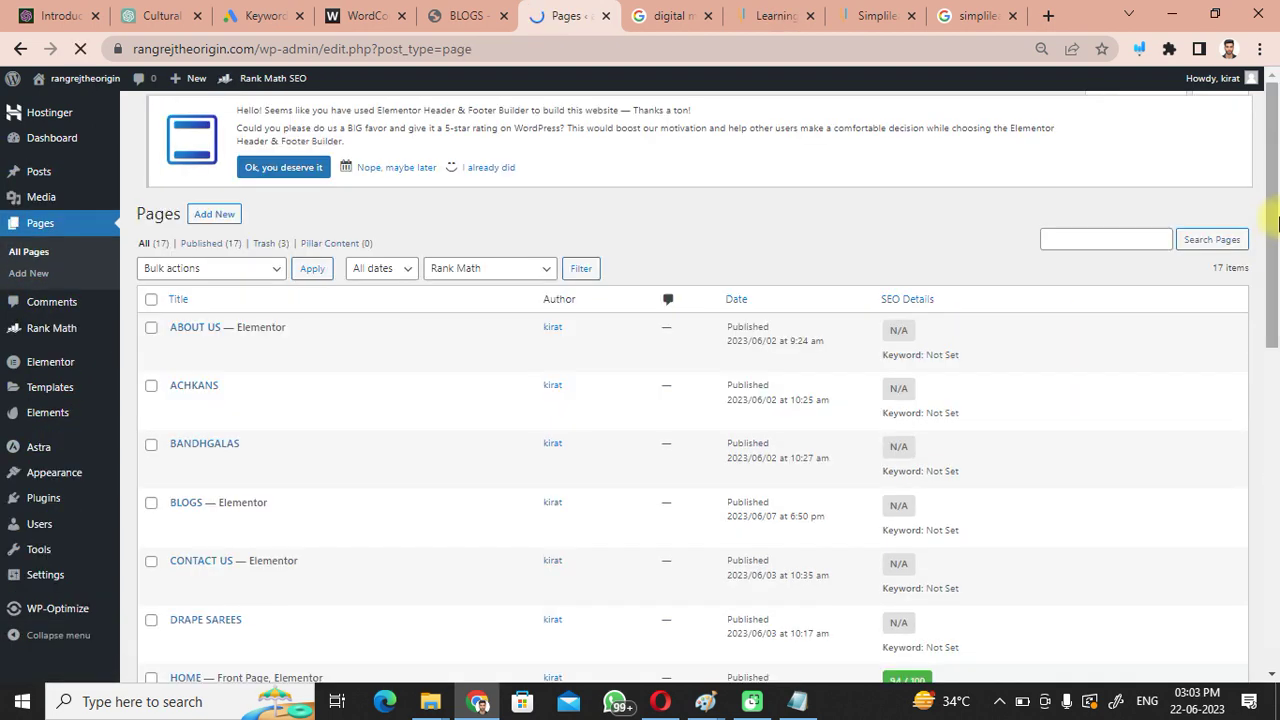
pyautogui.scroll(-3, 519, 243)
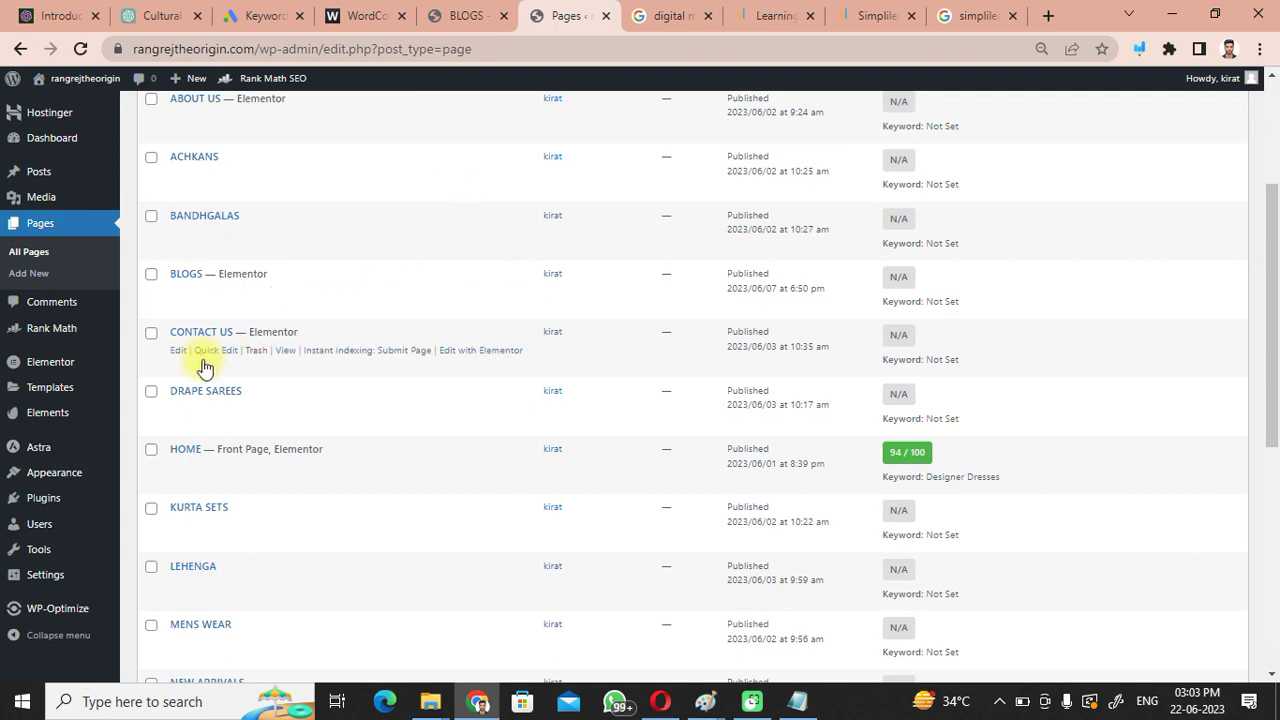
# - Open the ABOUT US page in Elementor and set its SEO focus keyword to "rangrejtheorigin"
pyautogui.moveTo(1273, 391); pyautogui.dragTo(1234, 346)
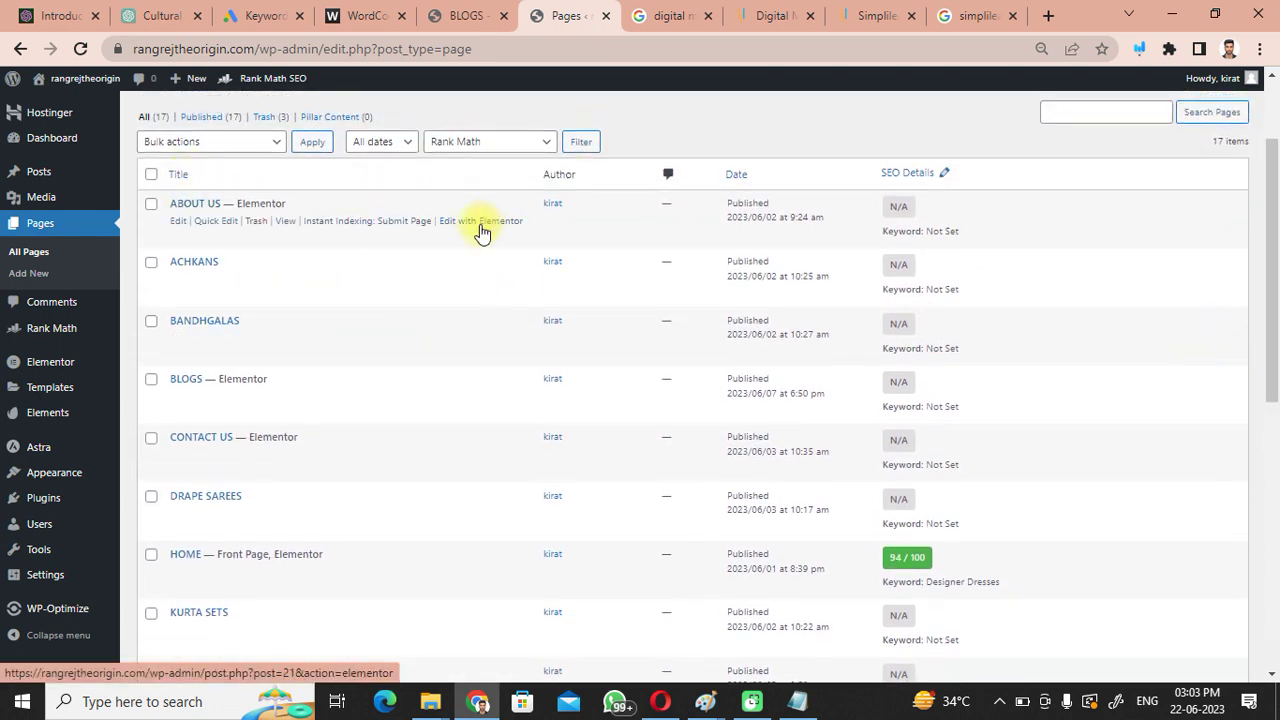
pyautogui.click(480, 226)
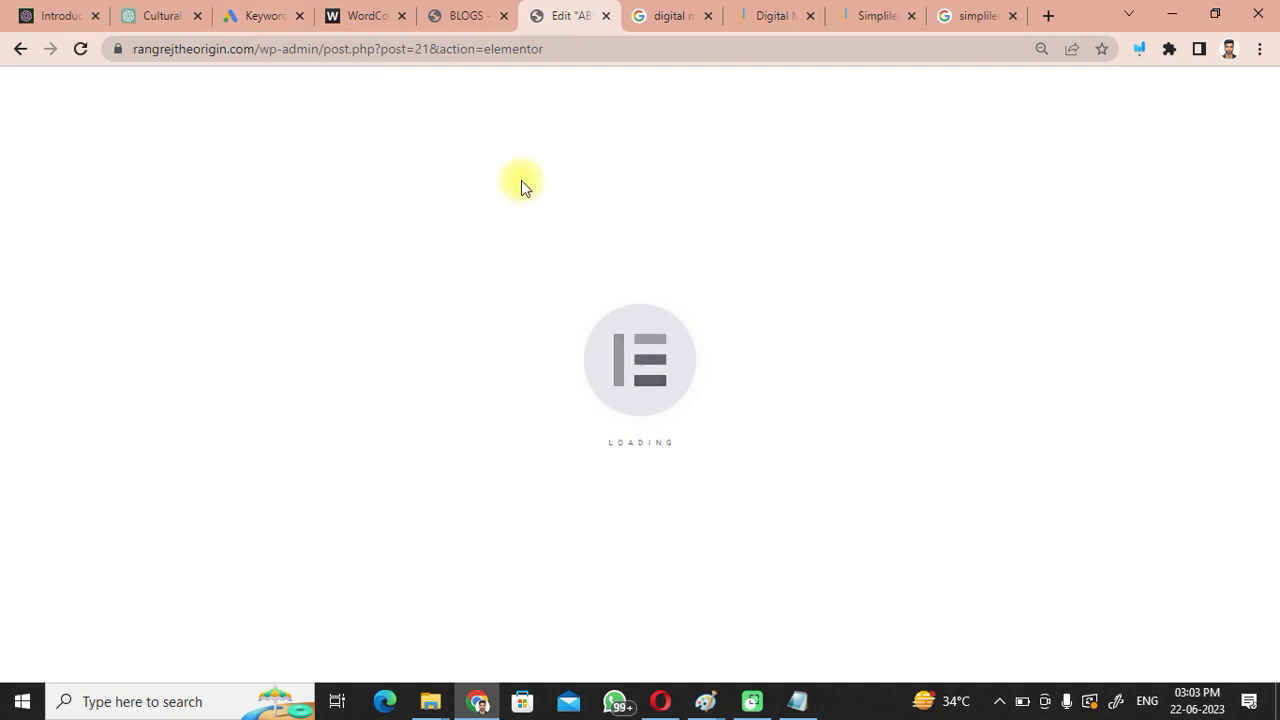
pyautogui.click(194, 116)
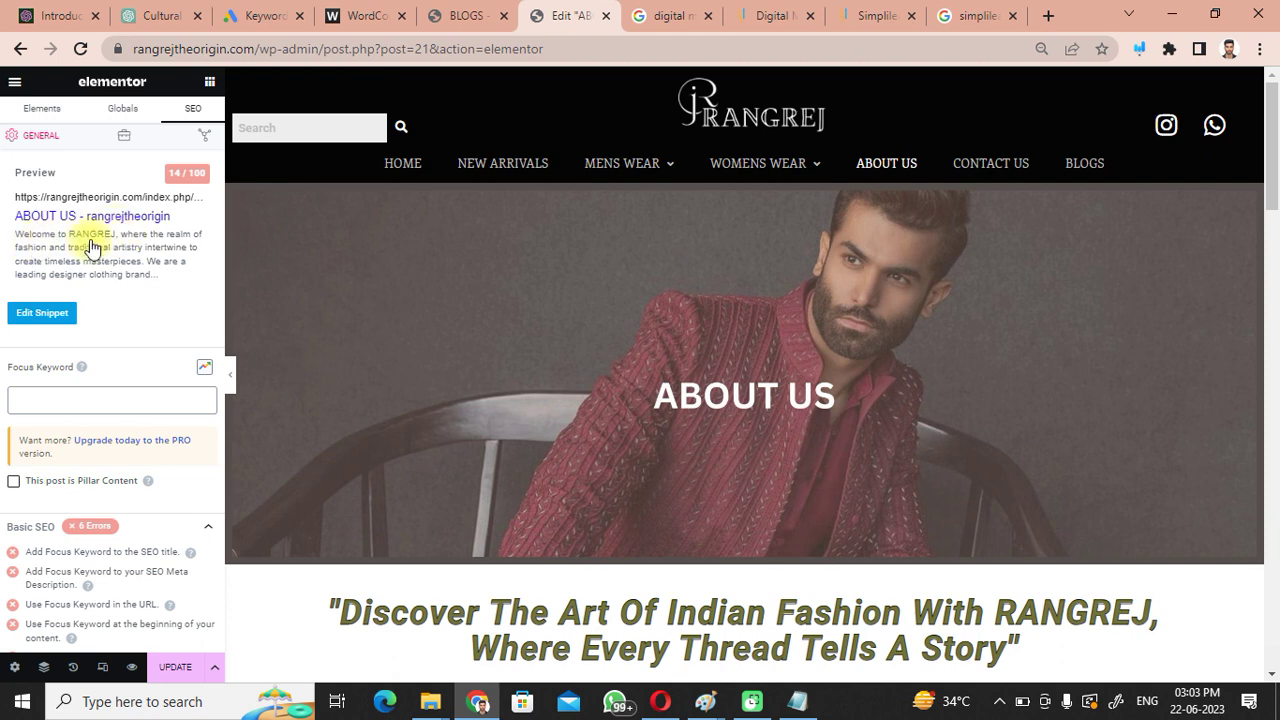
pyautogui.click(93, 413)
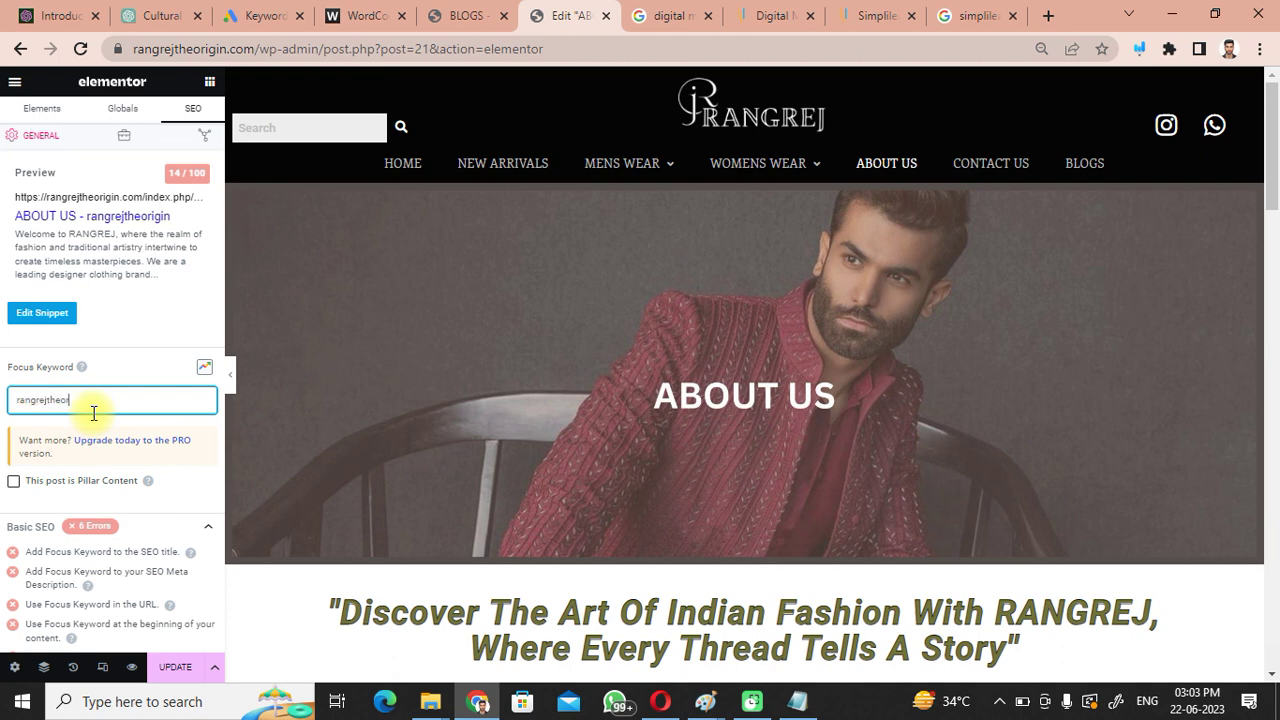
pyautogui.press('Return')
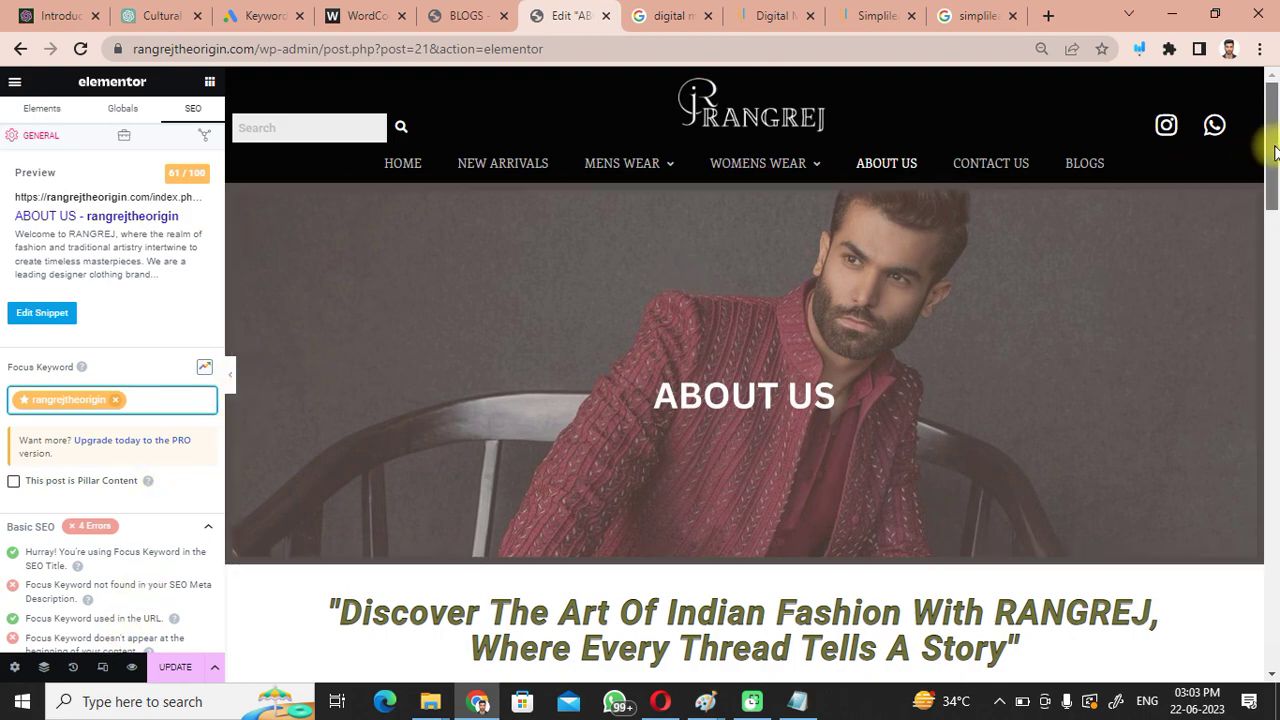
# - Open the ABOUT US page's snippet for editing and draw a red rectangle around the previewed URL, title and description
pyautogui.moveTo(1268, 129); pyautogui.dragTo(1276, 232)
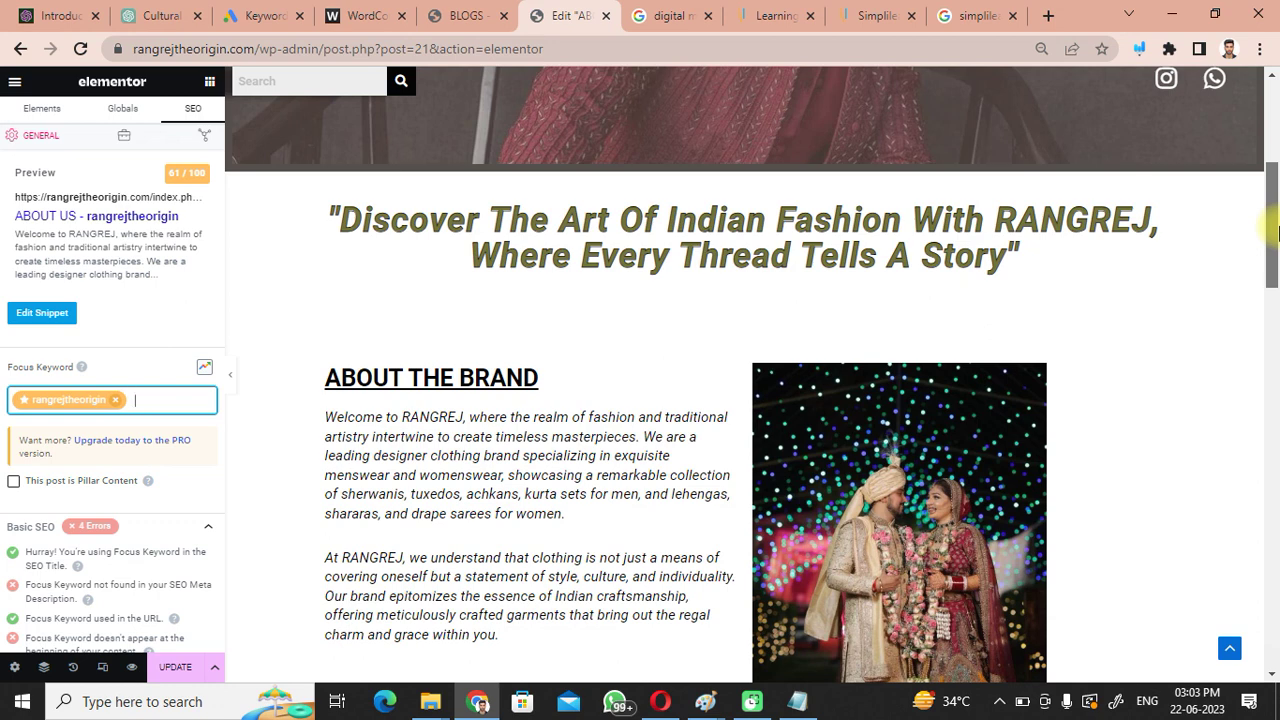
pyautogui.moveTo(1279, 232); pyautogui.dragTo(1272, 130)
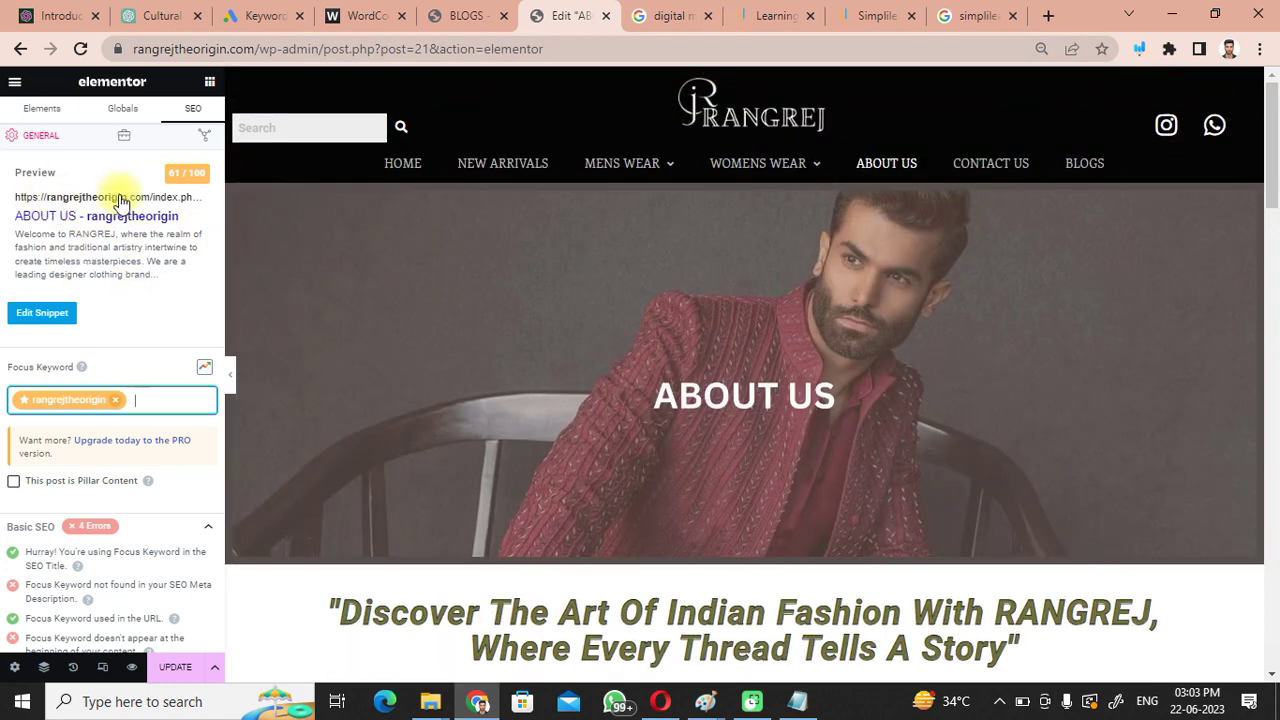
pyautogui.click(55, 315)
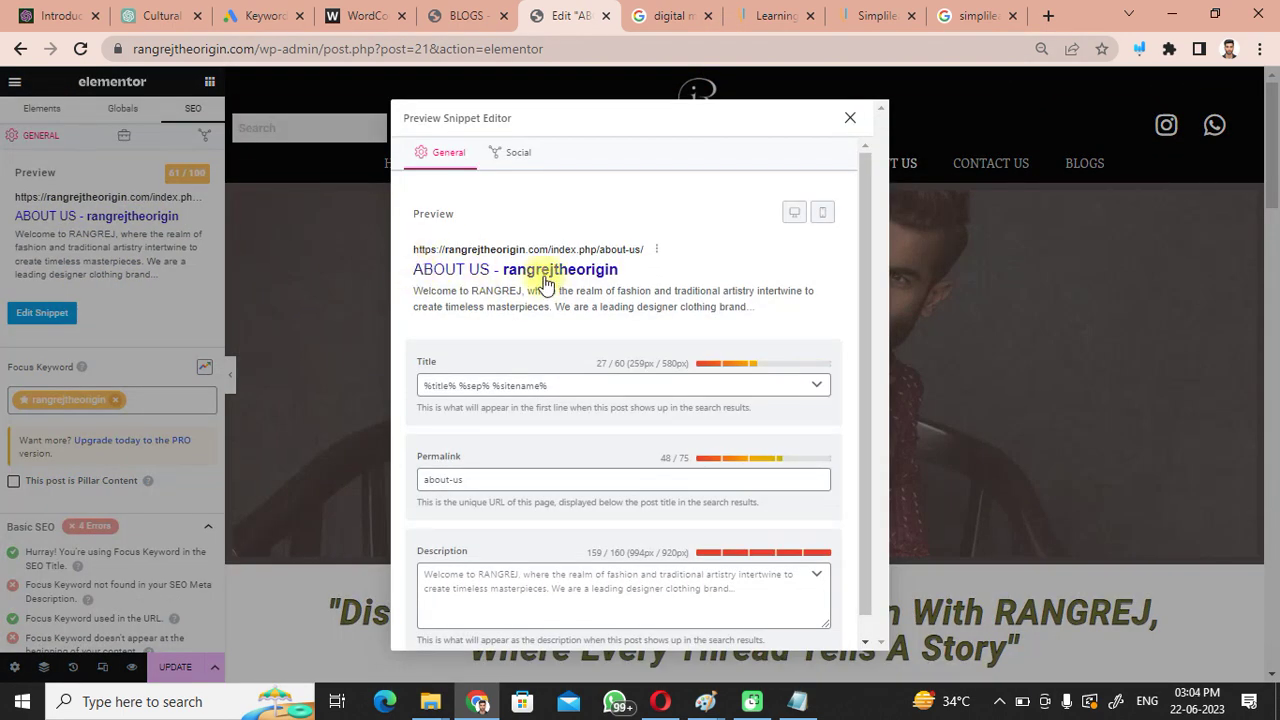
pyautogui.click(1140, 48)
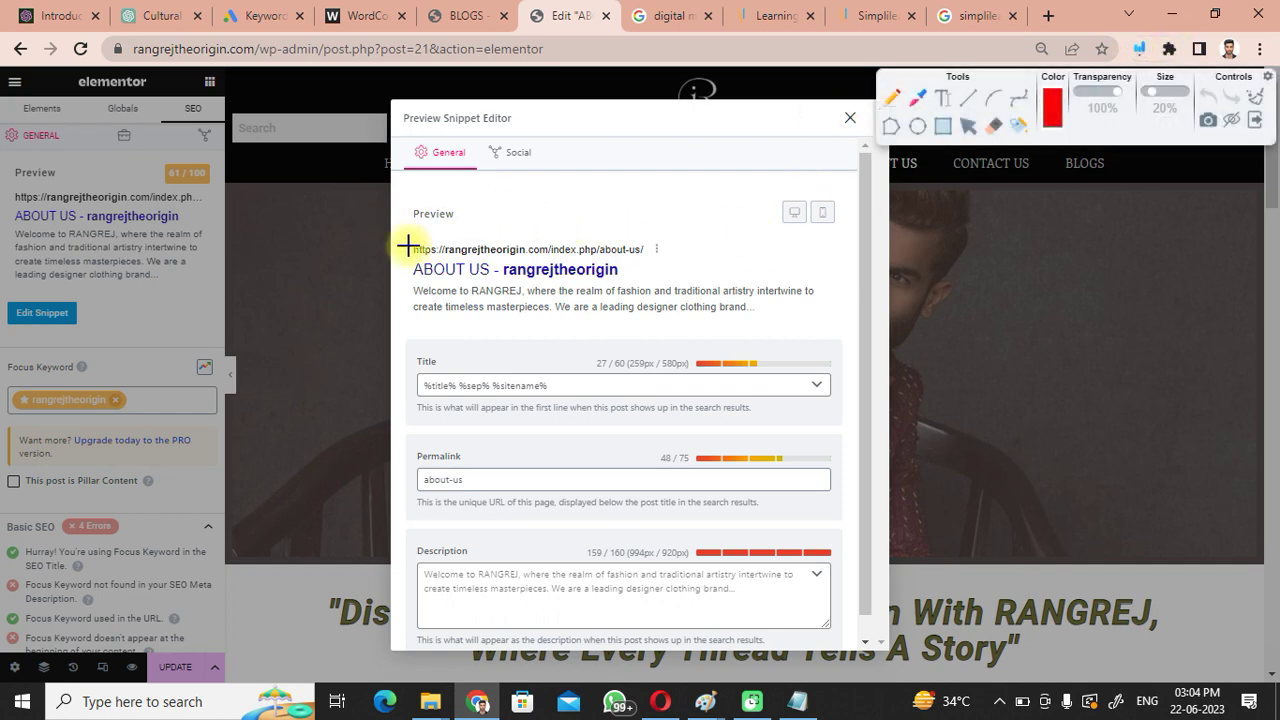
pyautogui.moveTo(459, 258)
pyautogui.mouseDown()
pyautogui.moveTo(691, 320)
pyautogui.moveTo(860, 326)
pyautogui.moveTo(836, 330)
pyautogui.mouseUp()
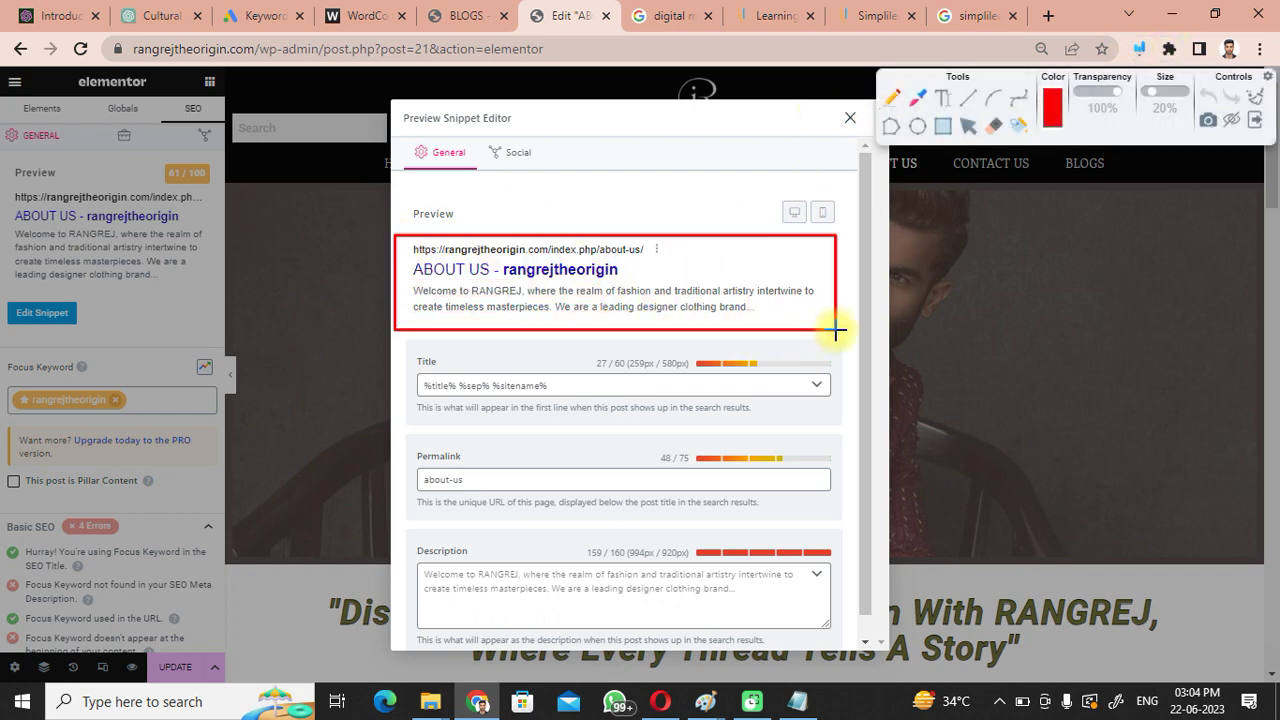